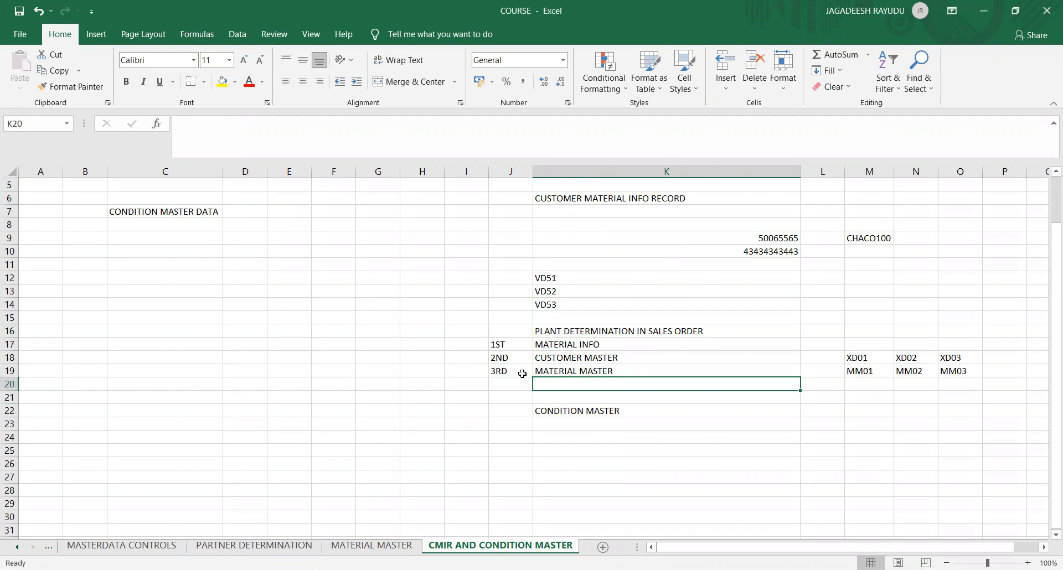
Widen column C, which holds the CONDITION MASTER DATA heading, to more than double its width.
{"action": "left_click", "coordinate": [158, 213]}
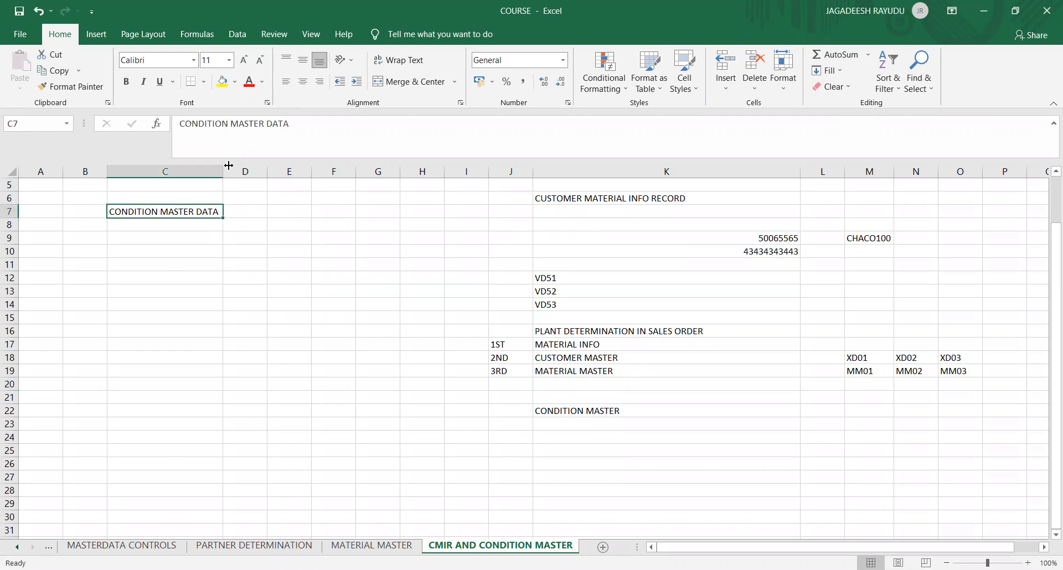
{"action": "left_click_drag", "start_coordinate": [222, 171], "coordinate": [418, 171]}
{"action": "left_click", "coordinate": [144, 274]}
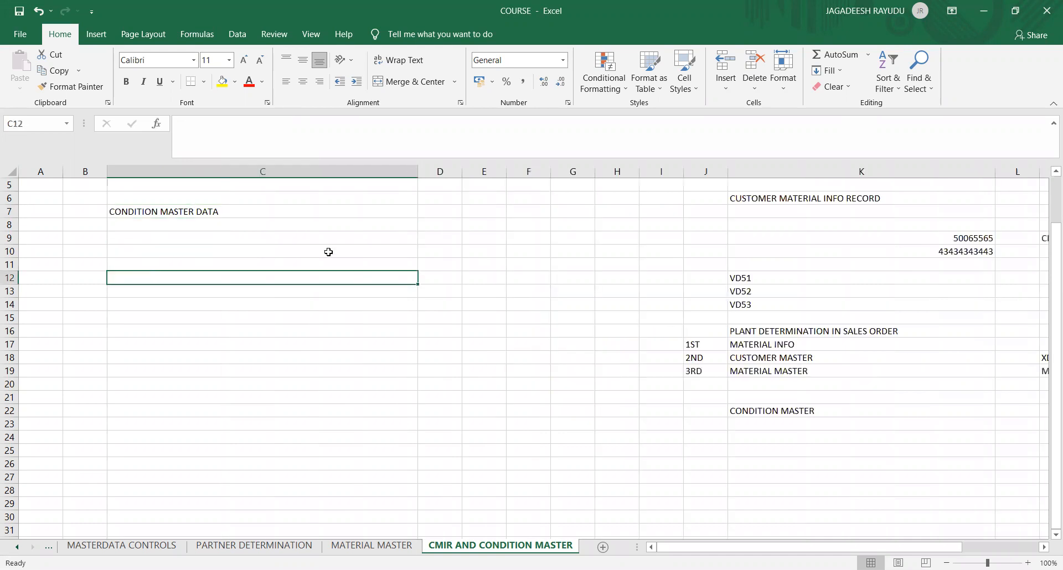
Enter the base price 100 in cell D9 and its currency EUR in E9.
{"action": "left_click", "coordinate": [374, 249]}
{"action": "left_click", "coordinate": [426, 240]}
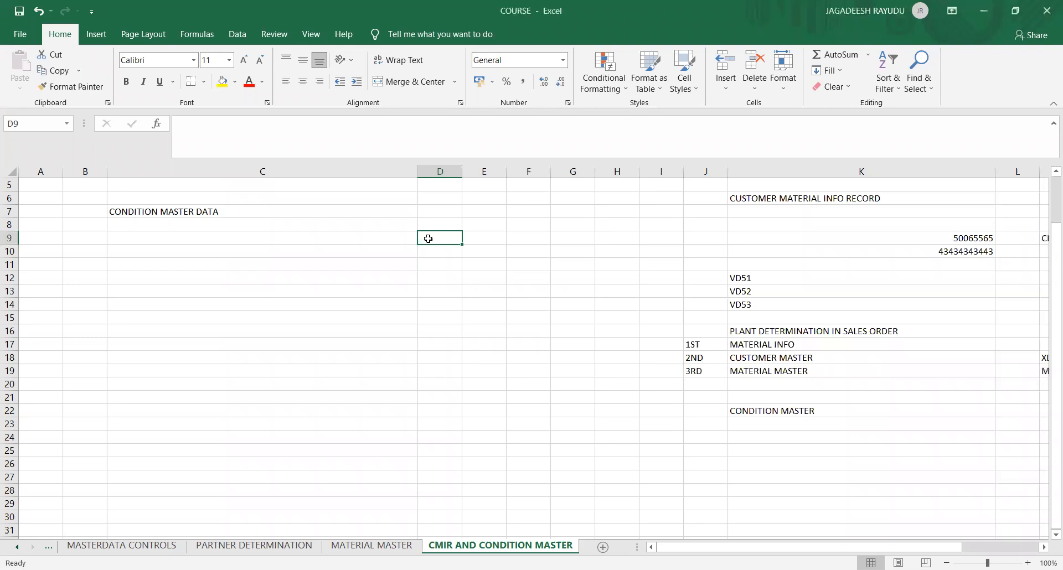
{"action": "type", "text": "100"}
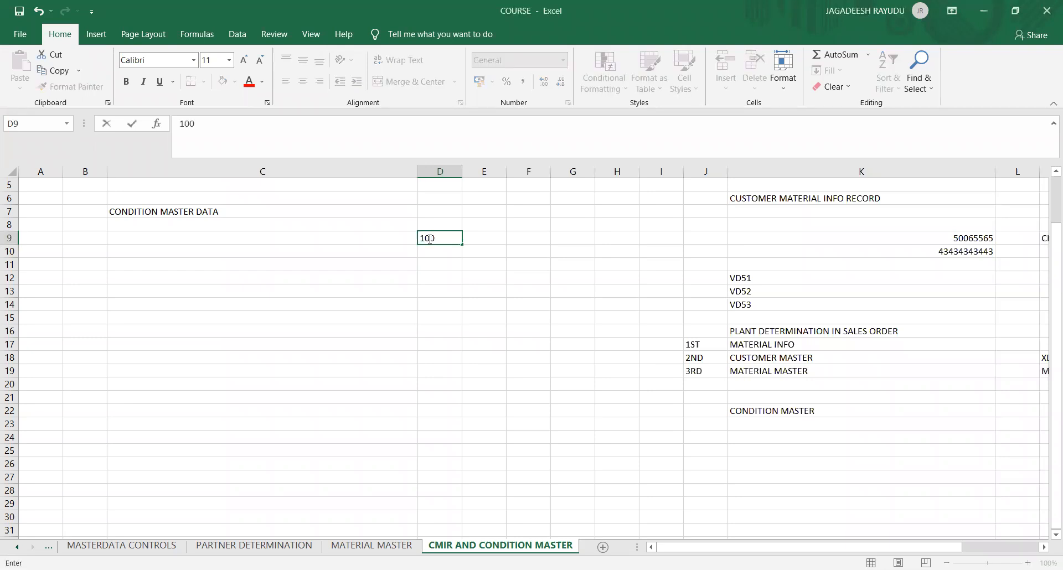
{"action": "key", "text": "Tab"}
{"action": "type", "text": "eur"}
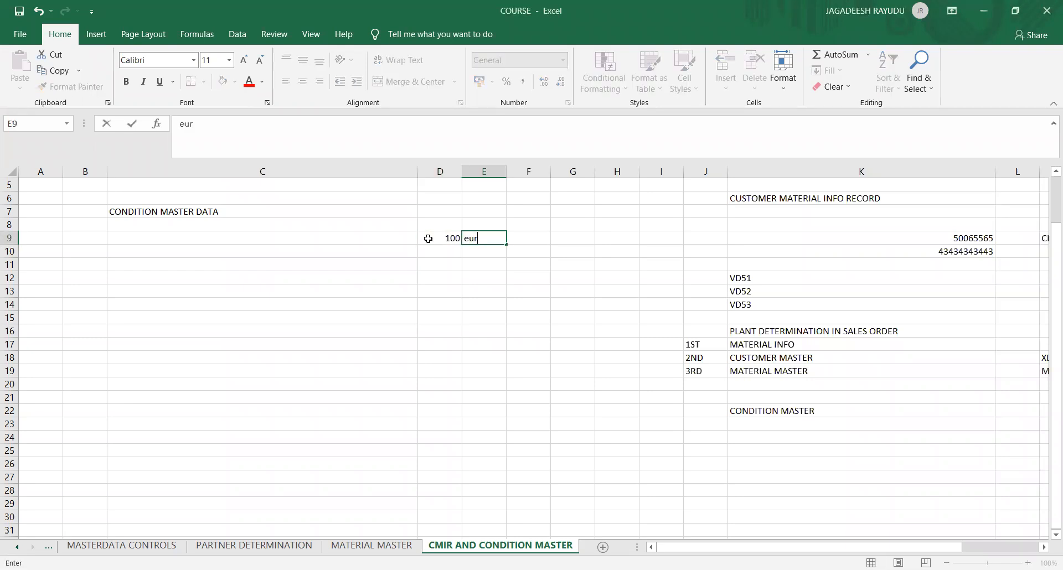
{"action": "key", "text": "BackSpace"}
{"action": "key", "text": "BackSpace"}
{"action": "key", "text": "BackSpace"}
{"action": "type", "text": "EUR"}
{"action": "left_click", "coordinate": [439, 248]}
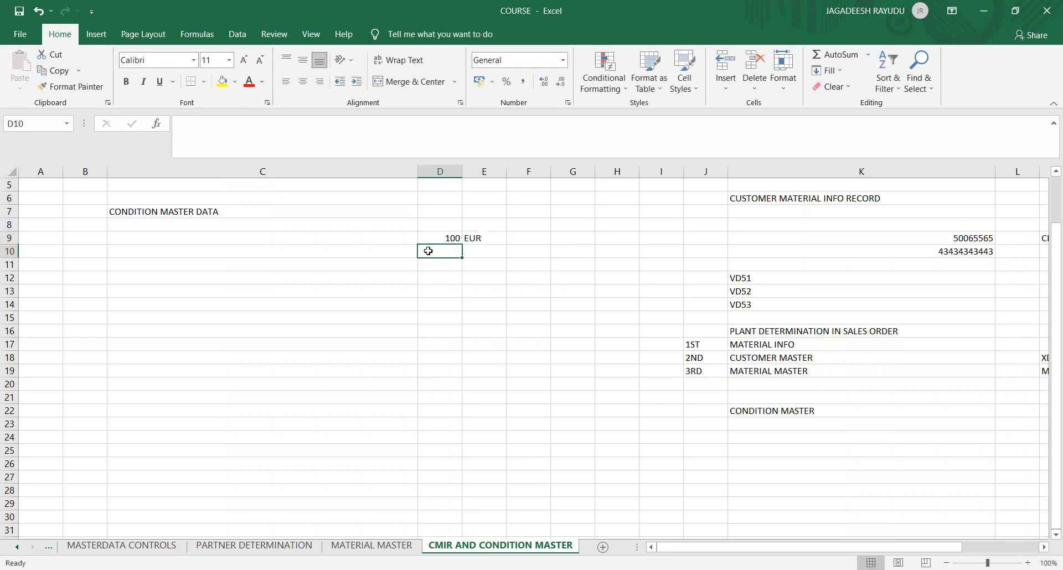
Enter the label MATERIAL in cell C10 with the rate 10% beside it in D10.
{"action": "left_click", "coordinate": [385, 253]}
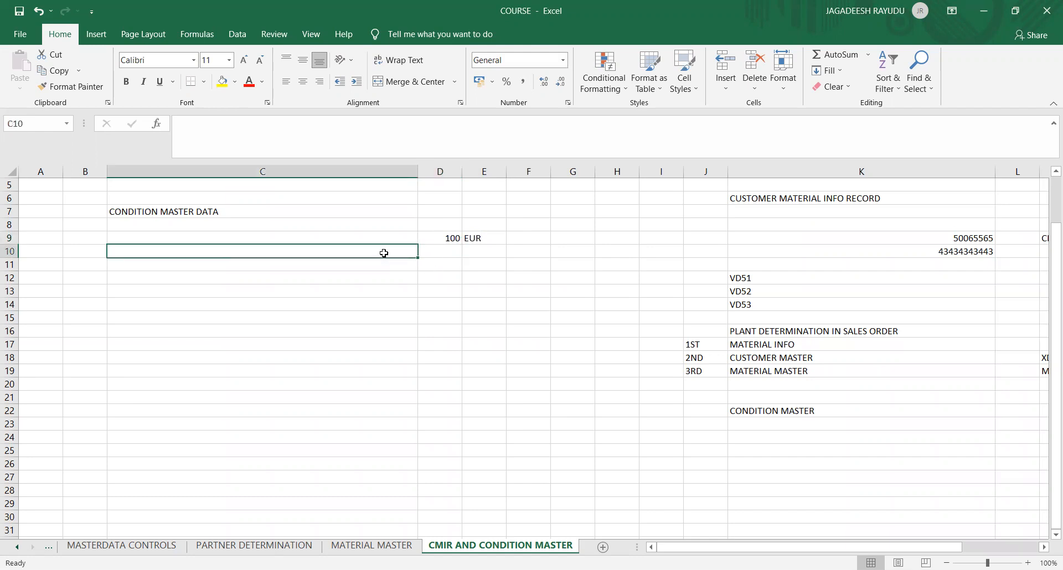
{"action": "type", "text": "MATERIAL"}
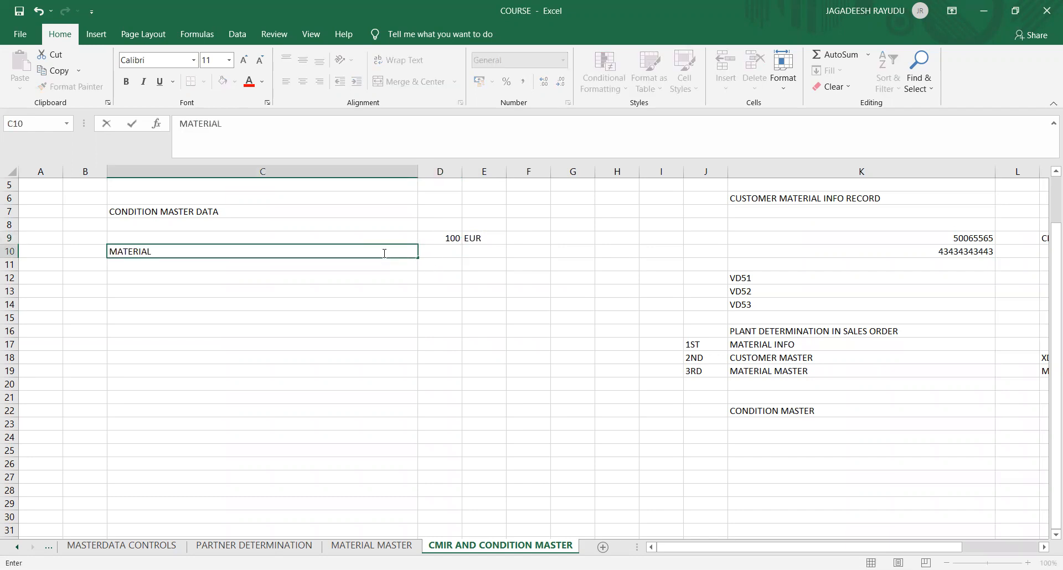
{"action": "key", "text": "Tab"}
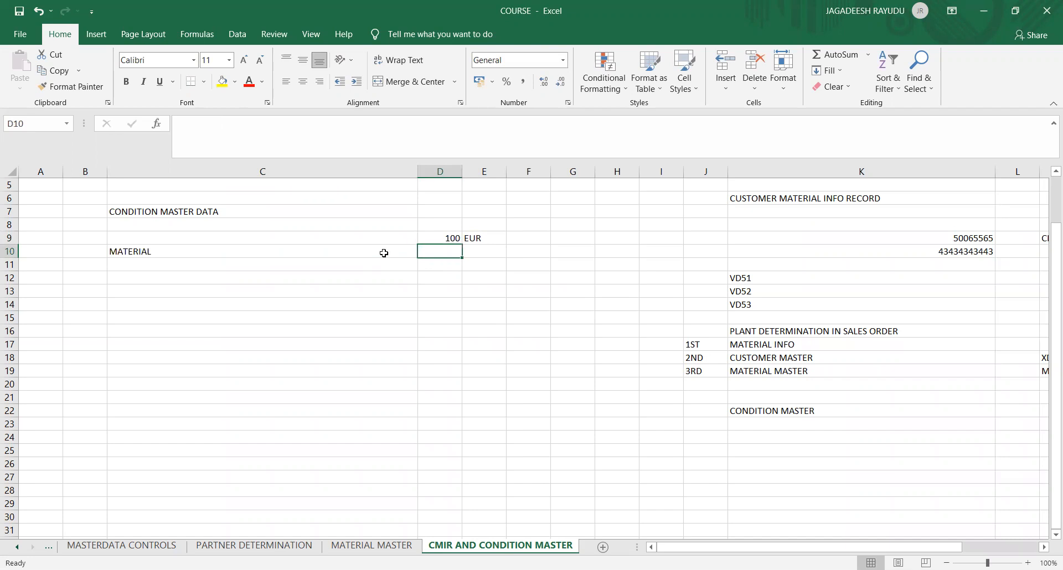
{"action": "type", "text": "10"}
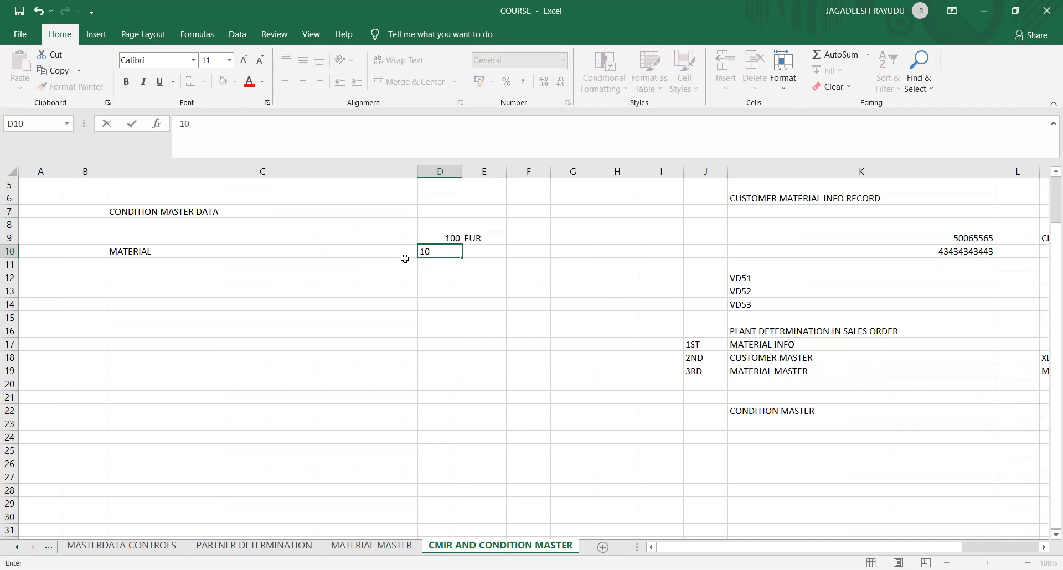
{"action": "type", "text": "%"}
Enter the label CUSTOMER MATERIAL in cell C11 with the amount 20 EUR in D11.
{"action": "left_click", "coordinate": [281, 271]}
{"action": "type", "text": "CUS"}
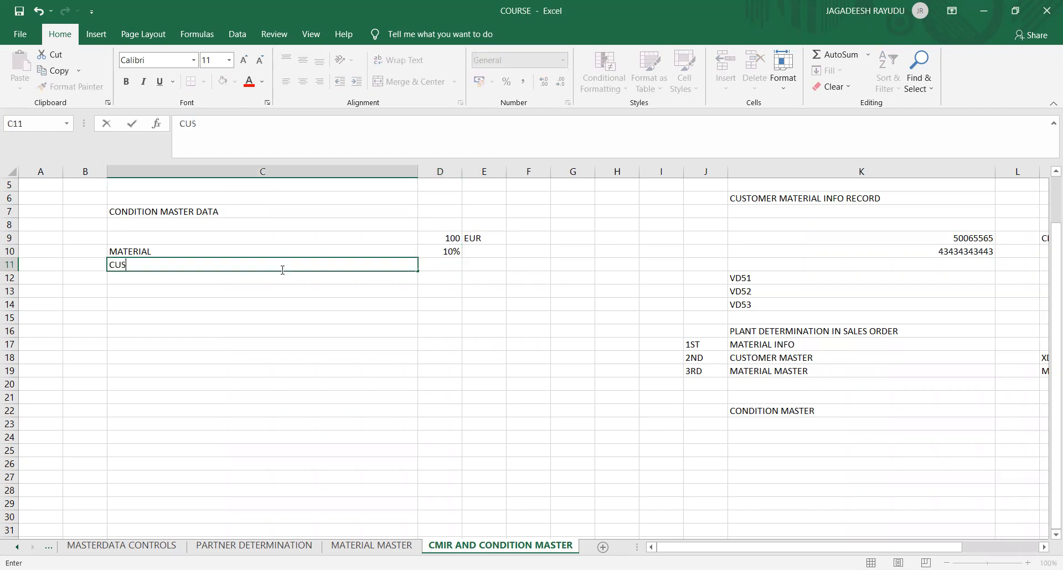
{"action": "type", "text": "TOMER MA"}
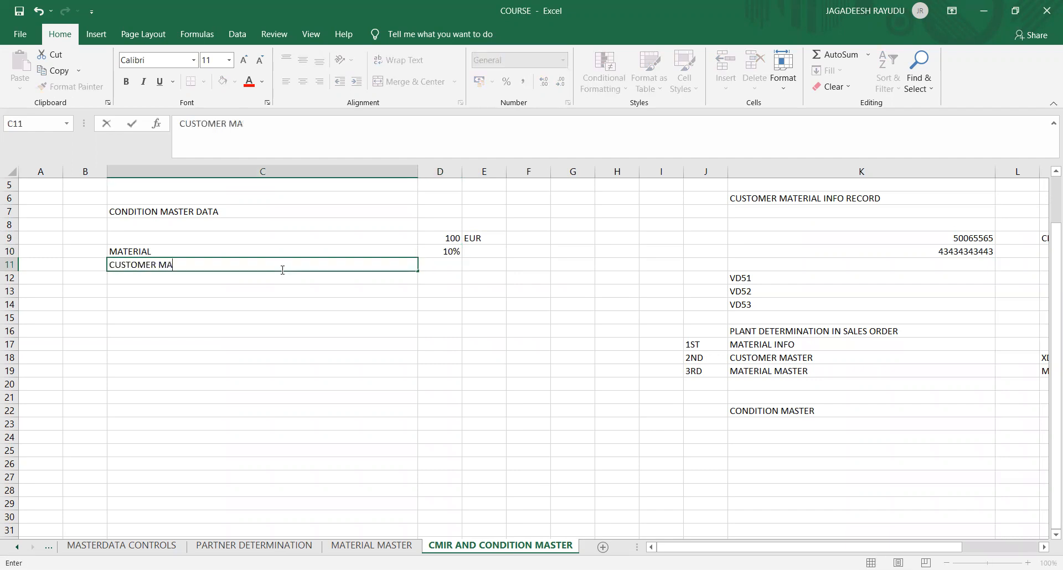
{"action": "type", "text": "TERIAL"}
{"action": "left_click", "coordinate": [142, 268]}
{"action": "left_click", "coordinate": [188, 267]}
{"action": "left_click", "coordinate": [175, 280]}
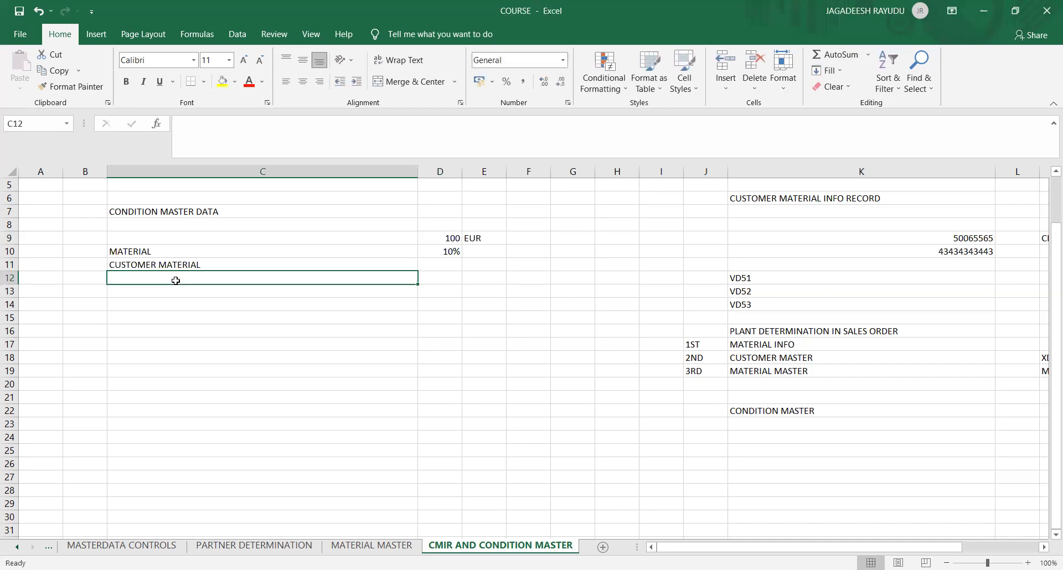
{"action": "left_click", "coordinate": [450, 264]}
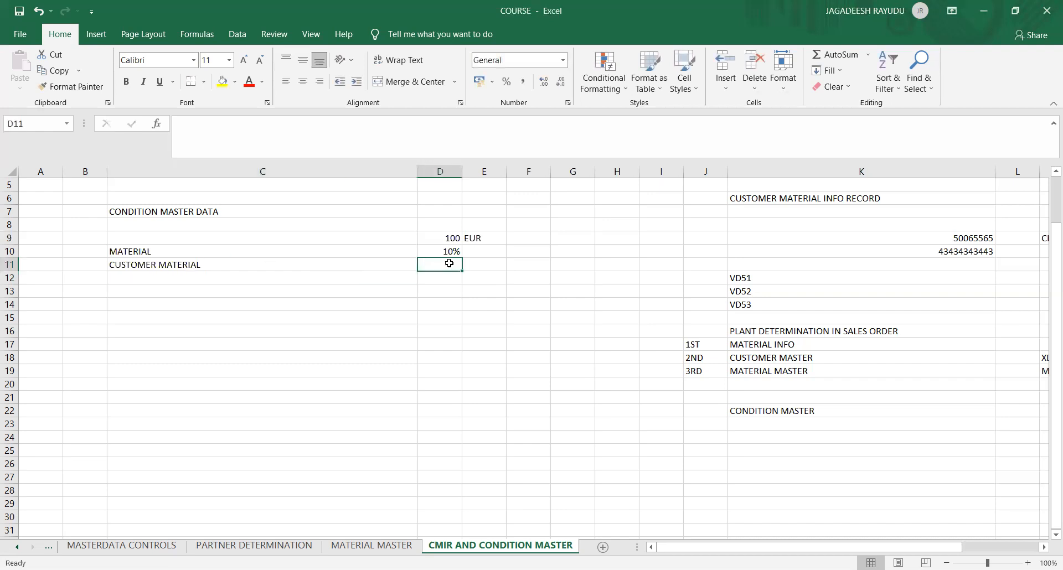
{"action": "type", "text": "20 EUR"}
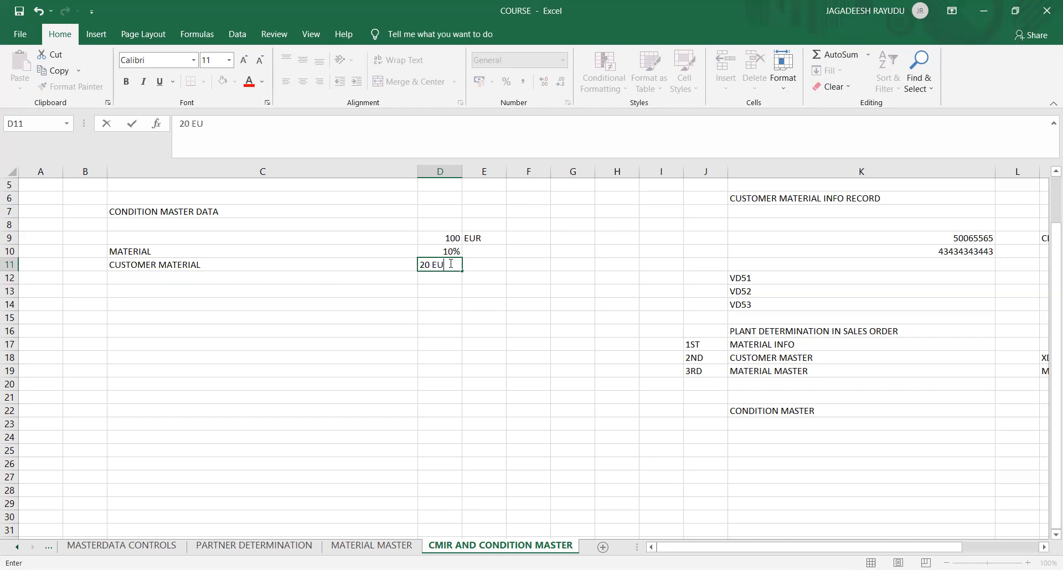
{"action": "left_click", "coordinate": [449, 302]}
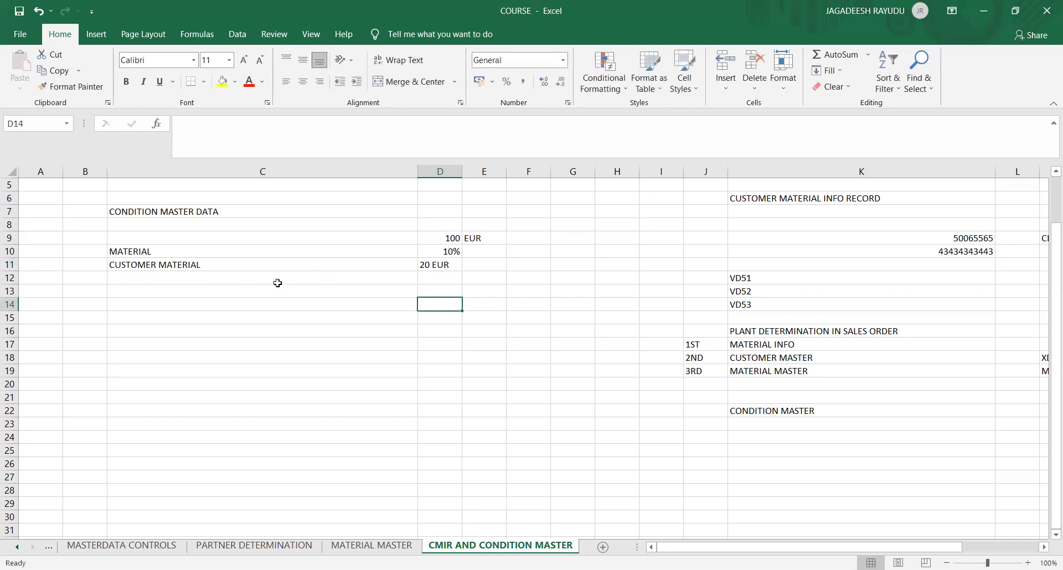
Move the MATERIAL and CUSTOMER MATERIAL entries with their values two rows down to C12:D13.
{"action": "left_click", "coordinate": [215, 284]}
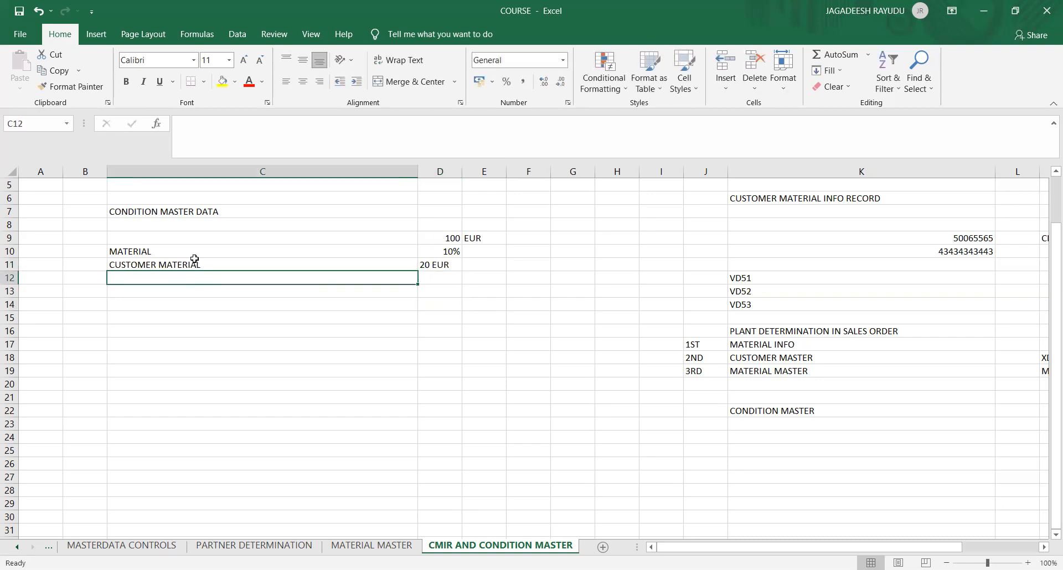
{"action": "left_click", "coordinate": [159, 255]}
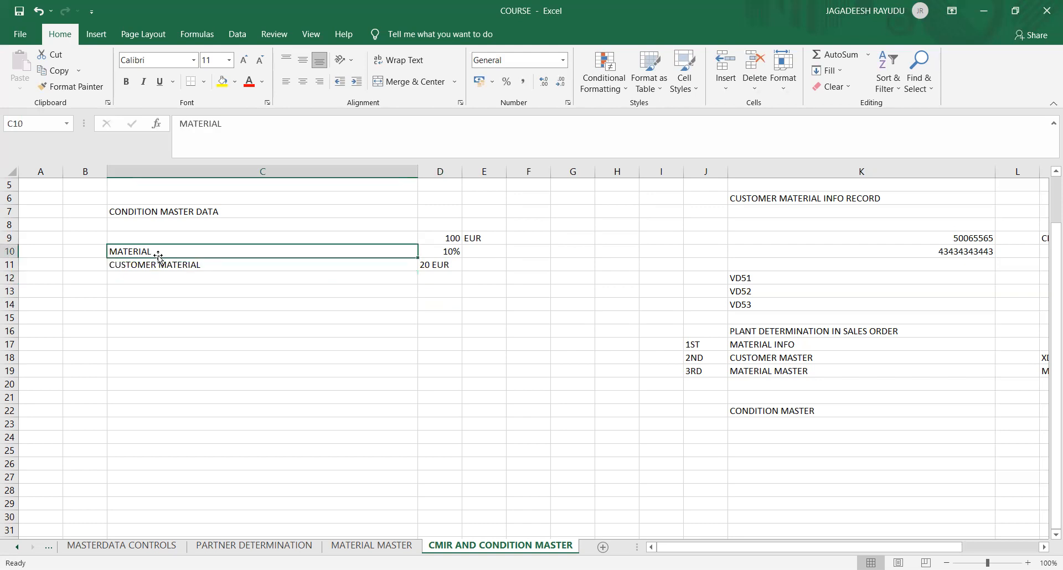
{"action": "key", "text": "shift+Down"}
{"action": "key", "text": "shift+Right"}
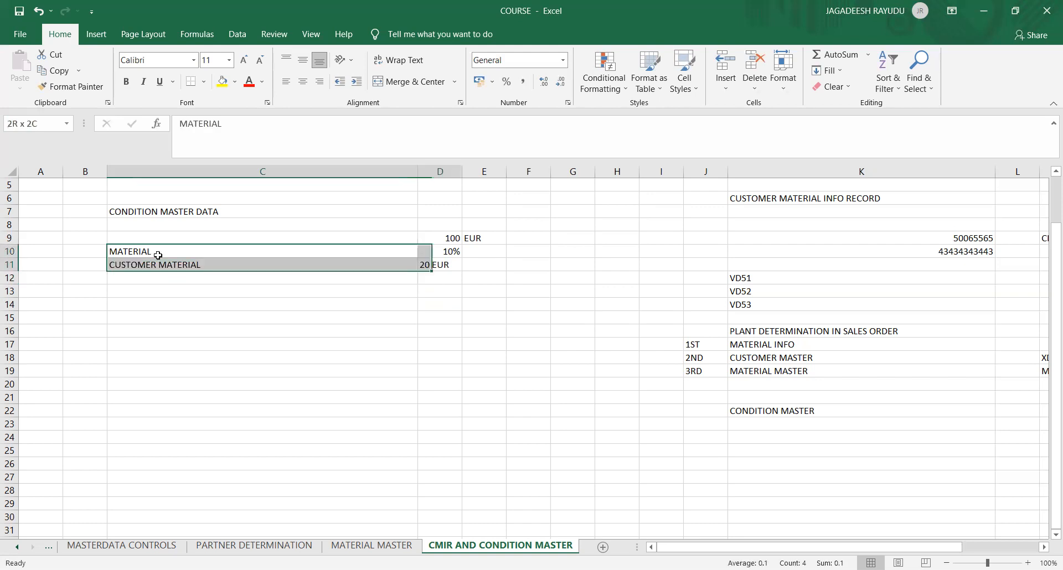
{"action": "key", "text": "ctrl+c"}
{"action": "key", "text": "Down"}
{"action": "key", "text": "Down"}
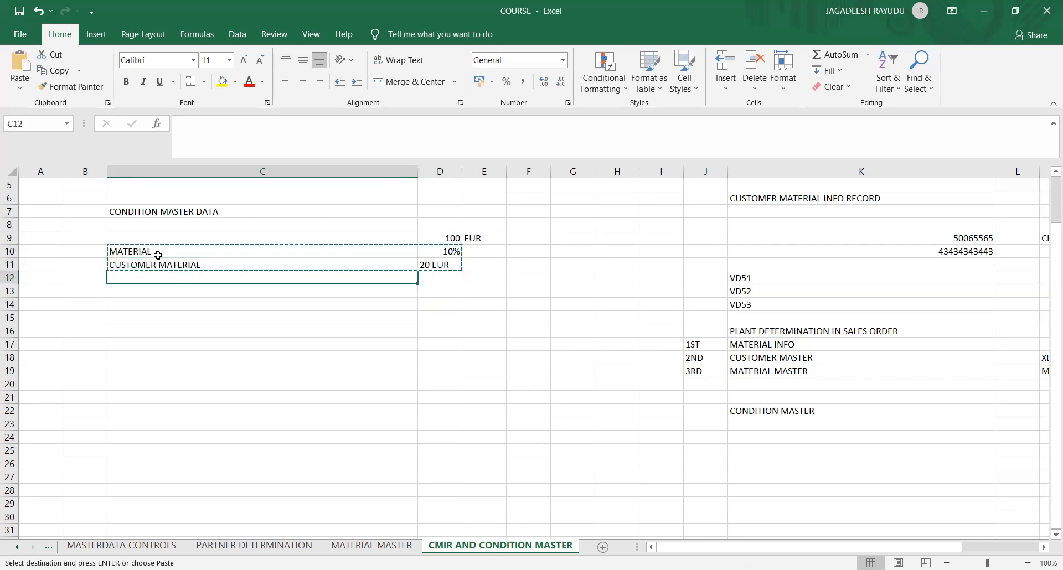
{"action": "key", "text": "ctrl+v"}
Enter the label SURCHARGE in cell C10 with the rate 5% in D10.
{"action": "left_click", "coordinate": [159, 255]}
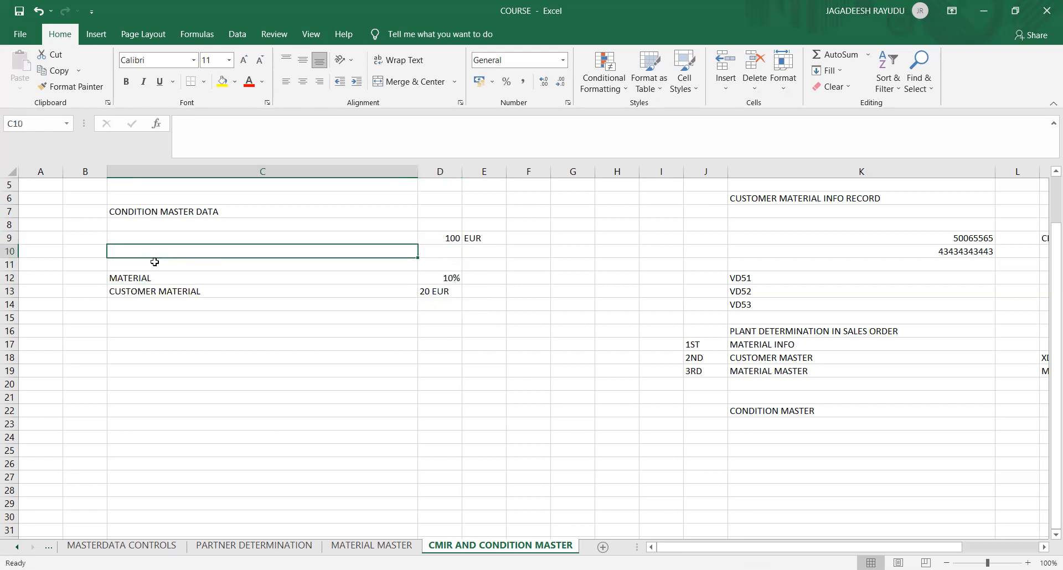
{"action": "type", "text": "SE"}
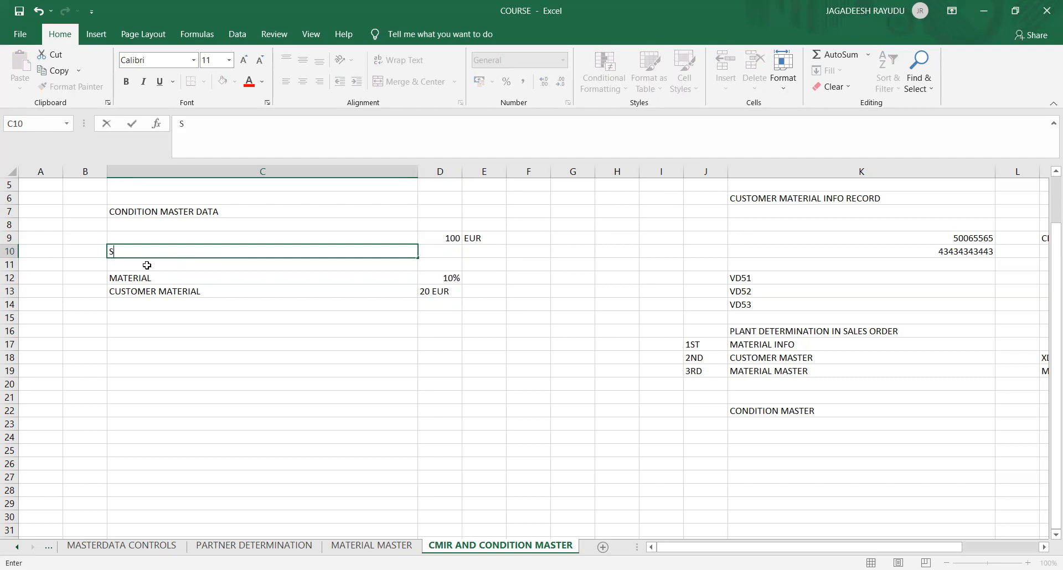
{"action": "key", "text": "BackSpace"}
{"action": "type", "text": "URCHARGE"}
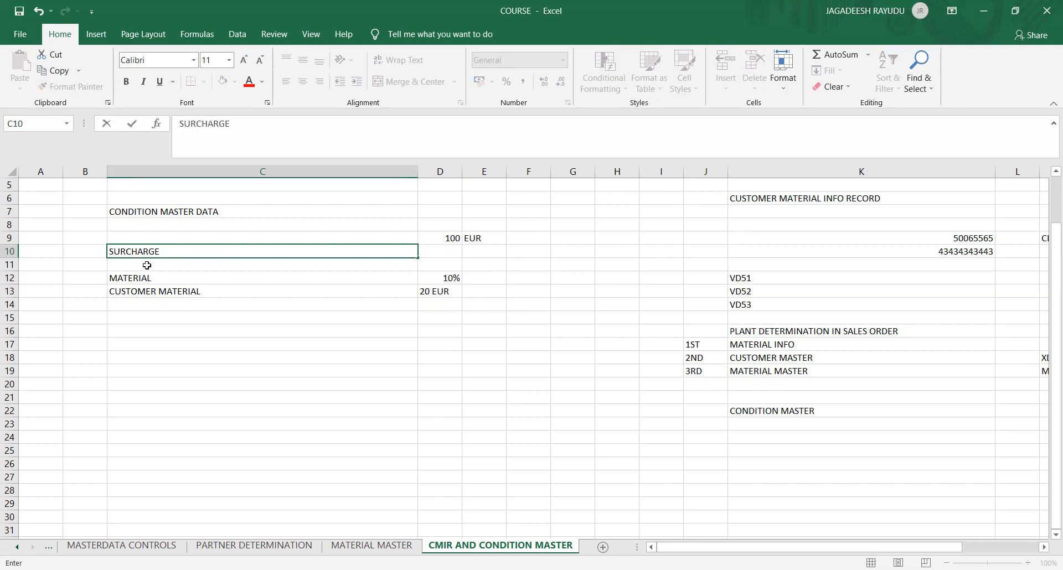
{"action": "left_click", "coordinate": [427, 251]}
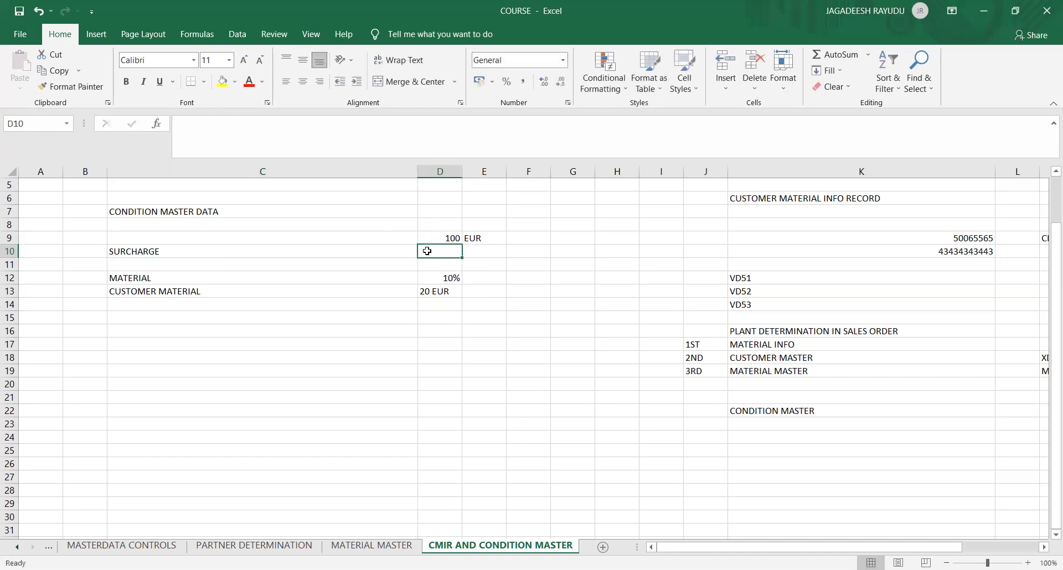
{"action": "type", "text": "5"}
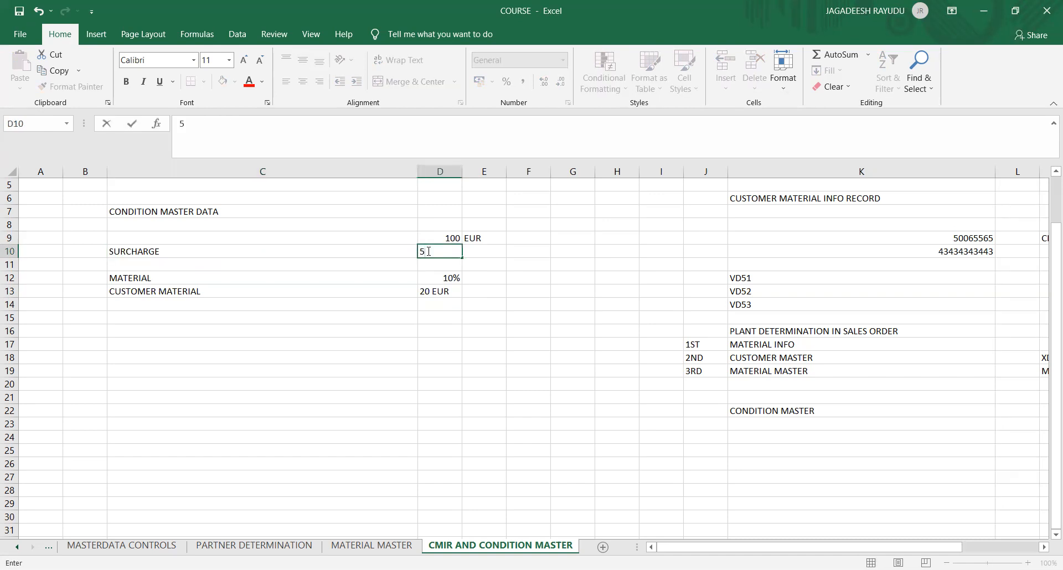
{"action": "type", "text": "%"}
Move the 100 EUR price from D9:E9 to F9:G9.
{"action": "left_click", "coordinate": [439, 228]}
{"action": "left_click", "coordinate": [440, 232]}
{"action": "left_click", "coordinate": [439, 229]}
{"action": "left_click", "coordinate": [440, 232]}
{"action": "key", "text": "shift+Right"}
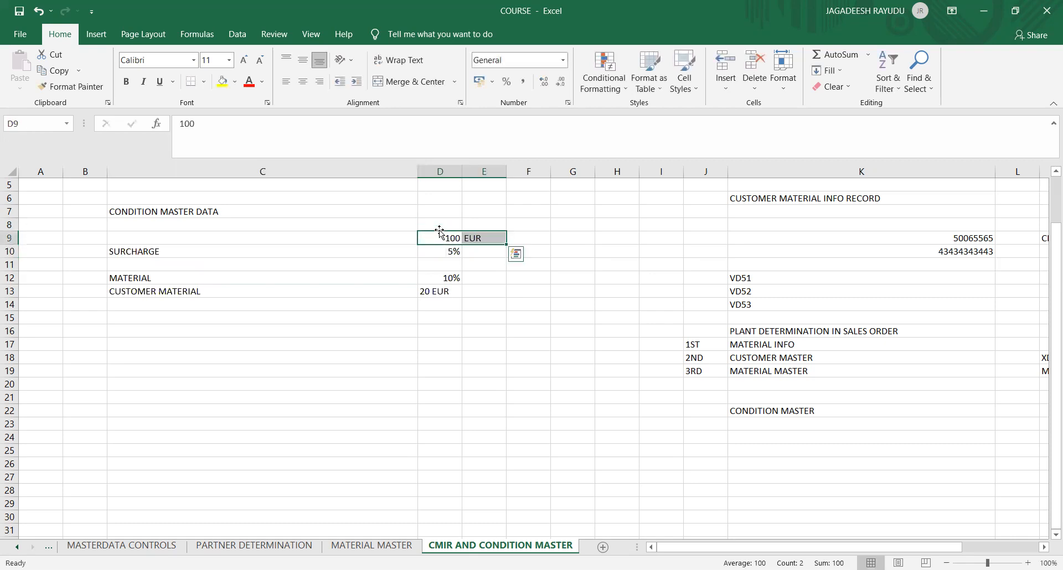
{"action": "key", "text": "ctrl+c"}
{"action": "key", "text": "Right"}
{"action": "key", "text": "Right"}
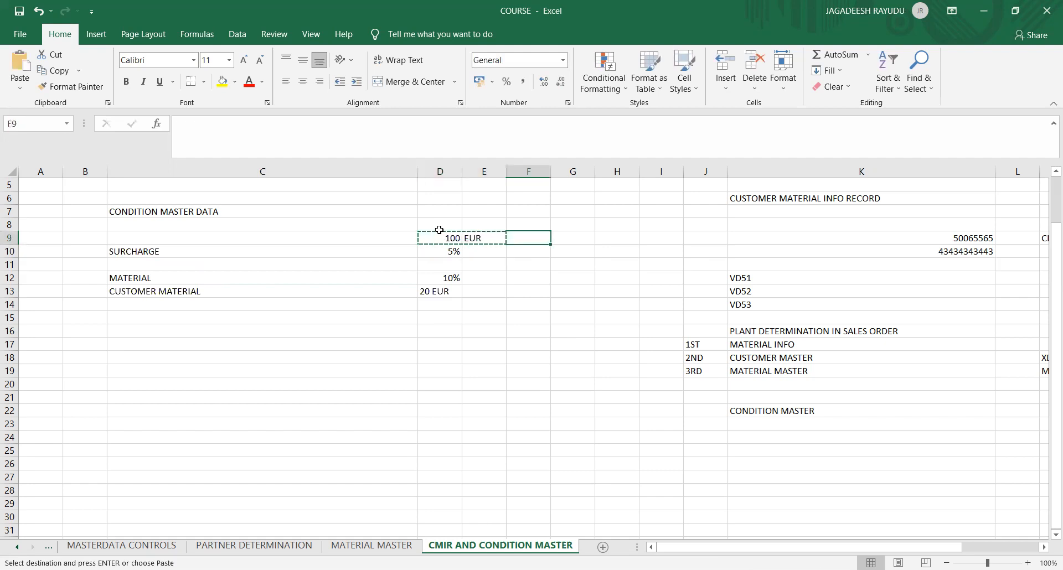
{"action": "key", "text": "Return"}
Enter the surcharge amount 5 in cell F10 and the subtotal 105 in F11.
{"action": "key", "text": "Down"}
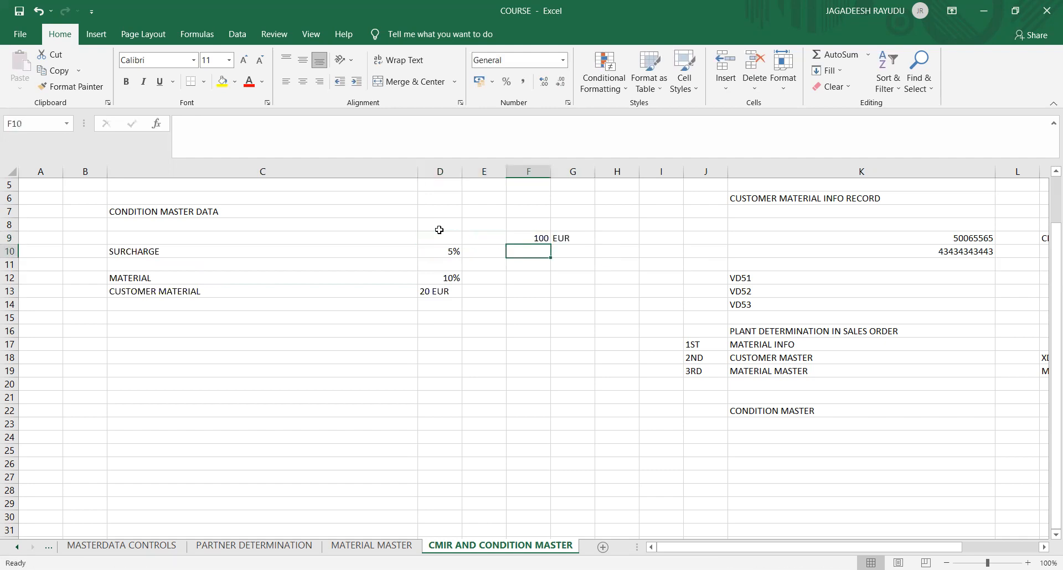
{"action": "type", "text": "5"}
{"action": "key", "text": "Right"}
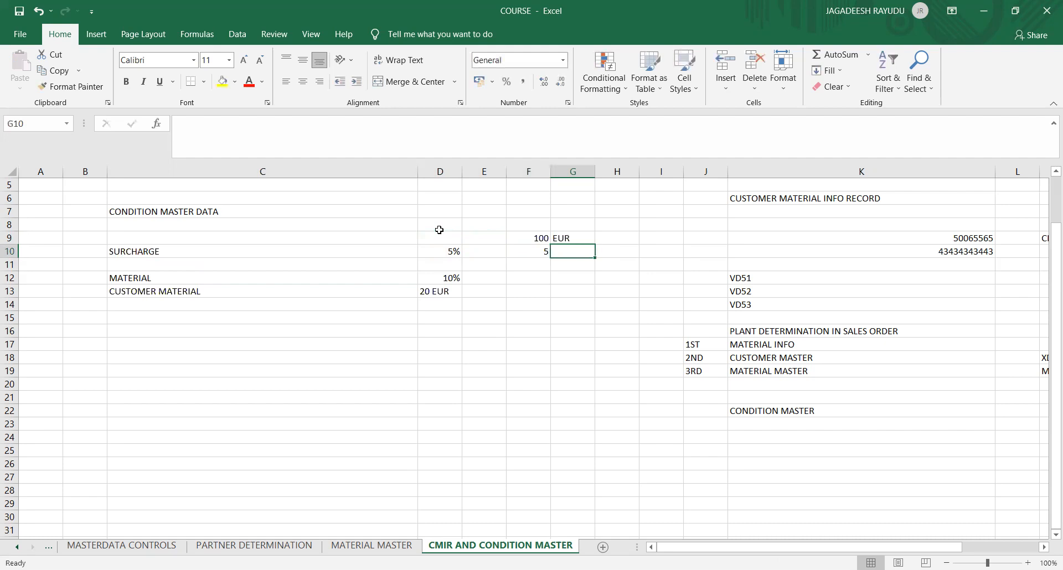
{"action": "key", "text": "Left"}
{"action": "key", "text": "Down"}
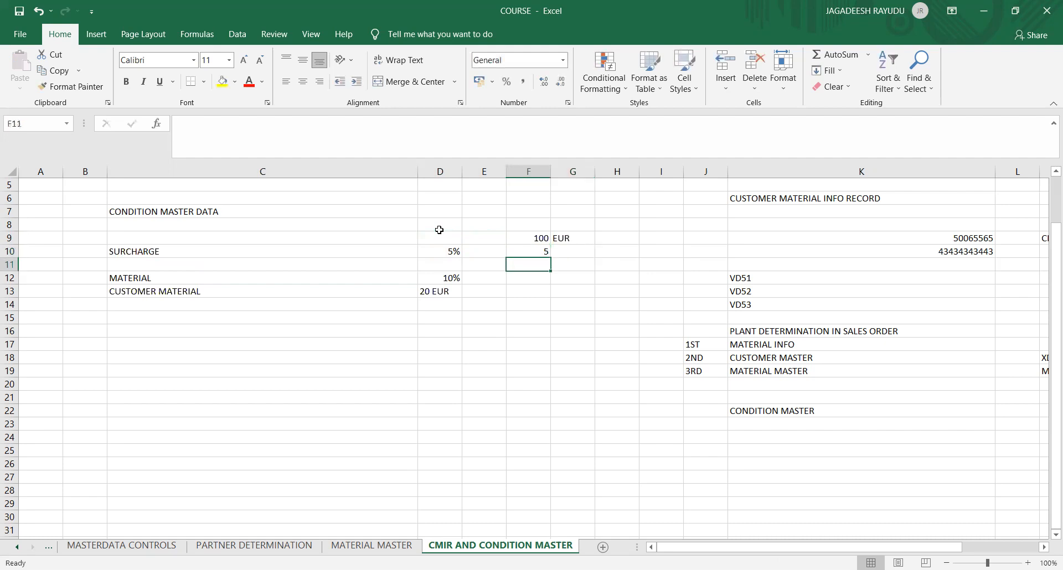
{"action": "type", "text": "105"}
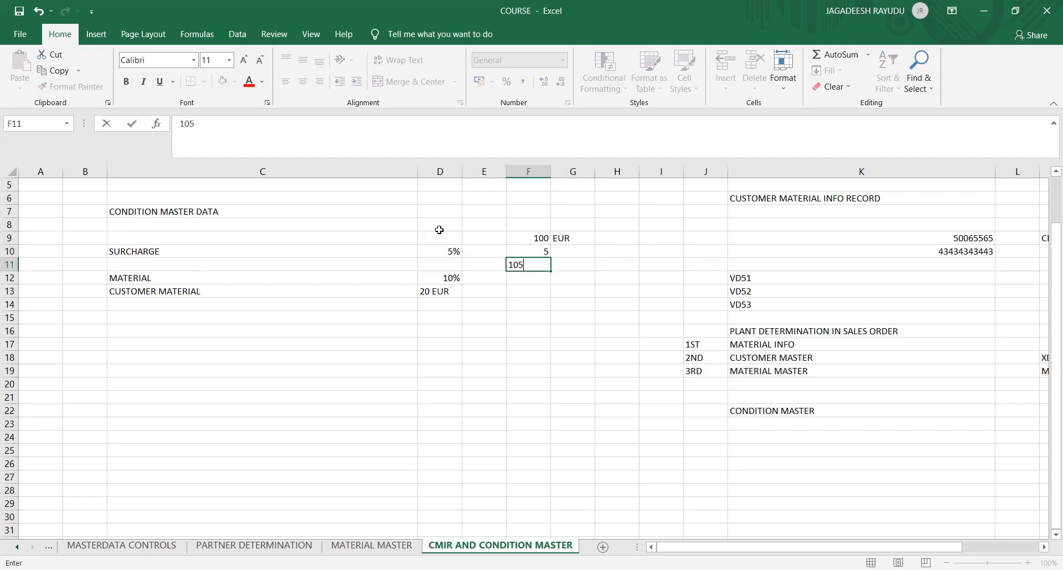
{"action": "key", "text": "Return"}
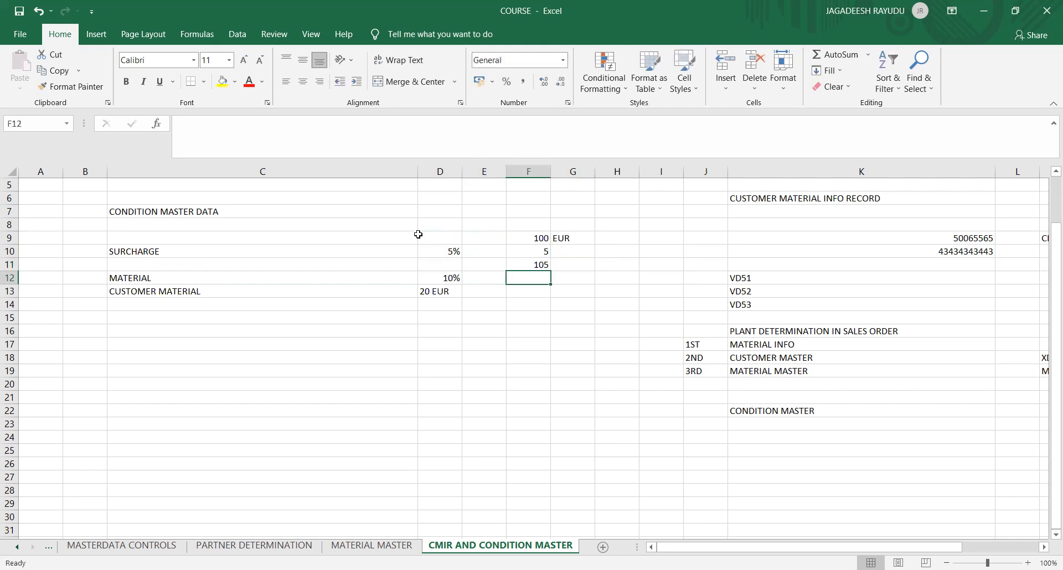
Enter the material condition amount 10 in cell F12.
{"action": "left_click", "coordinate": [447, 267]}
{"action": "left_click", "coordinate": [449, 280]}
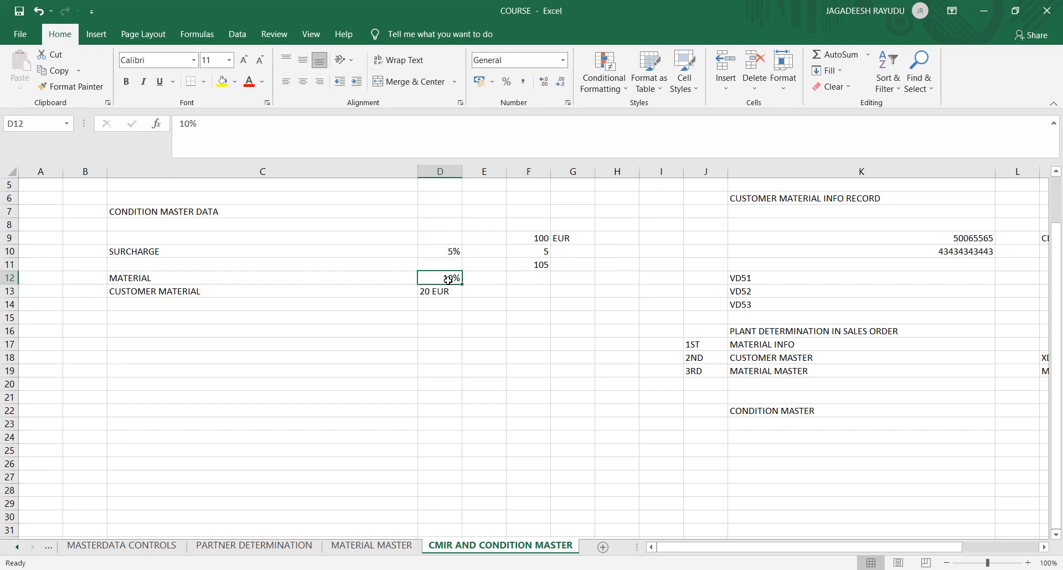
{"action": "left_click", "coordinate": [541, 238]}
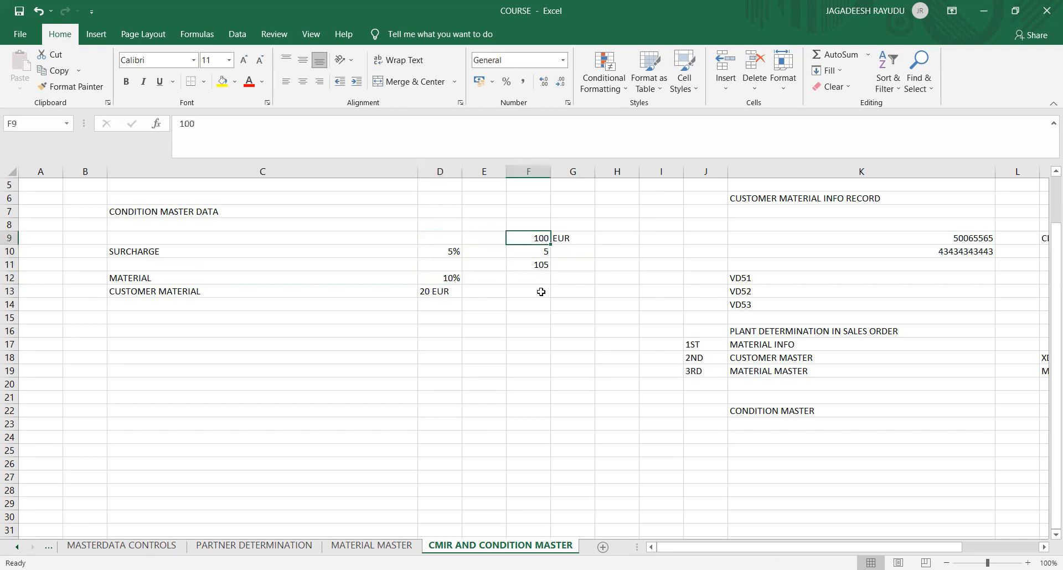
{"action": "left_click", "coordinate": [538, 281]}
{"action": "type", "text": "10"}
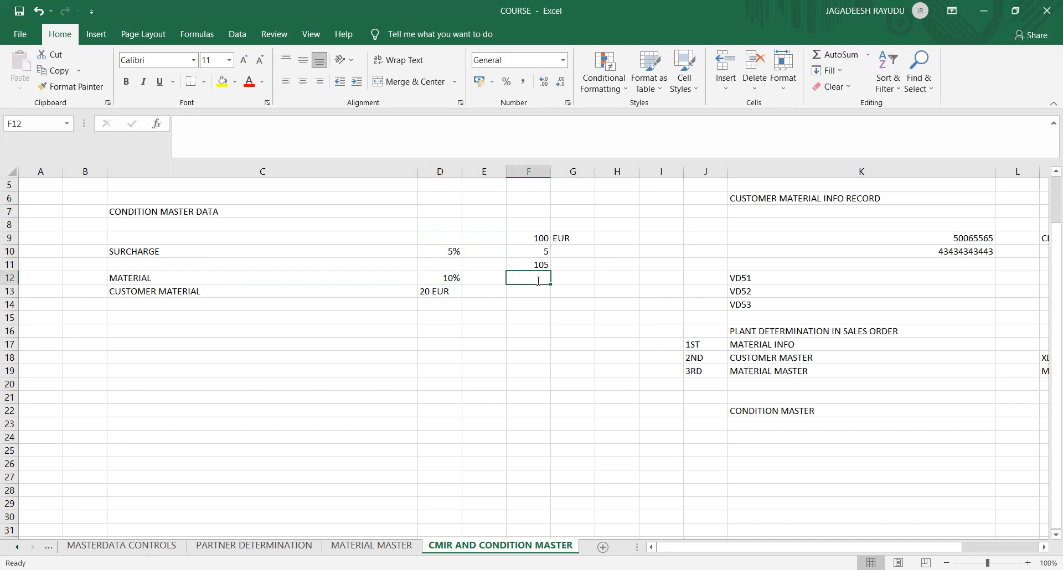
{"action": "key", "text": "Return"}
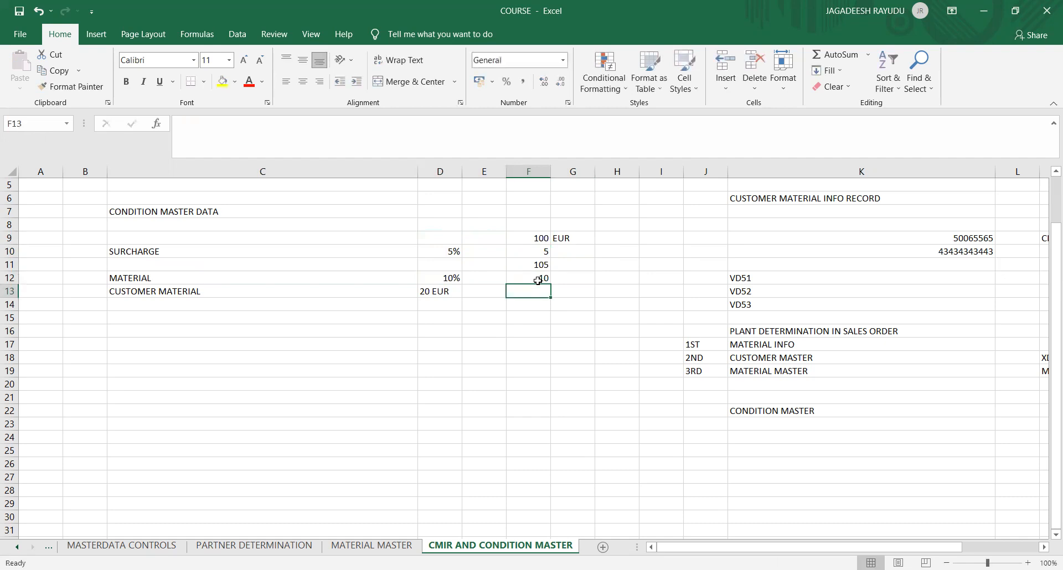
Enter the customer material amount 20 in cell F13 and the combined amount 30 in F14.
{"action": "left_click", "coordinate": [433, 287]}
{"action": "left_click", "coordinate": [533, 291]}
{"action": "type", "text": "20"}
{"action": "key", "text": "Return"}
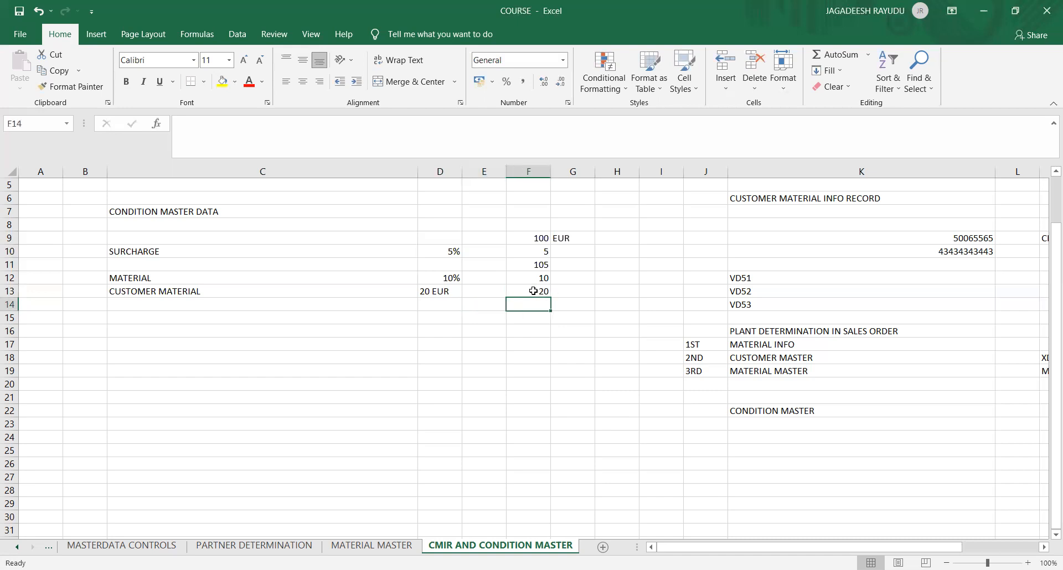
{"action": "type", "text": "30"}
{"action": "key", "text": "Return"}
Enter the final value 75 in cell F15 and label it NET in E15.
{"action": "key", "text": "Up"}
{"action": "key", "text": "Up"}
{"action": "key", "text": "Up"}
{"action": "key", "text": "Down"}
{"action": "key", "text": "Down"}
{"action": "key", "text": "Down"}
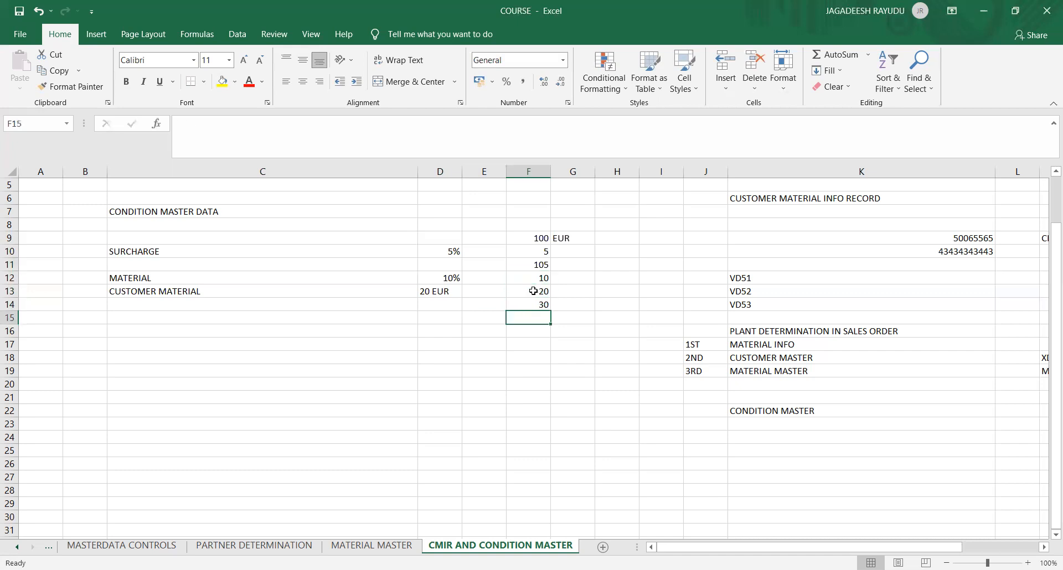
{"action": "type", "text": "75"}
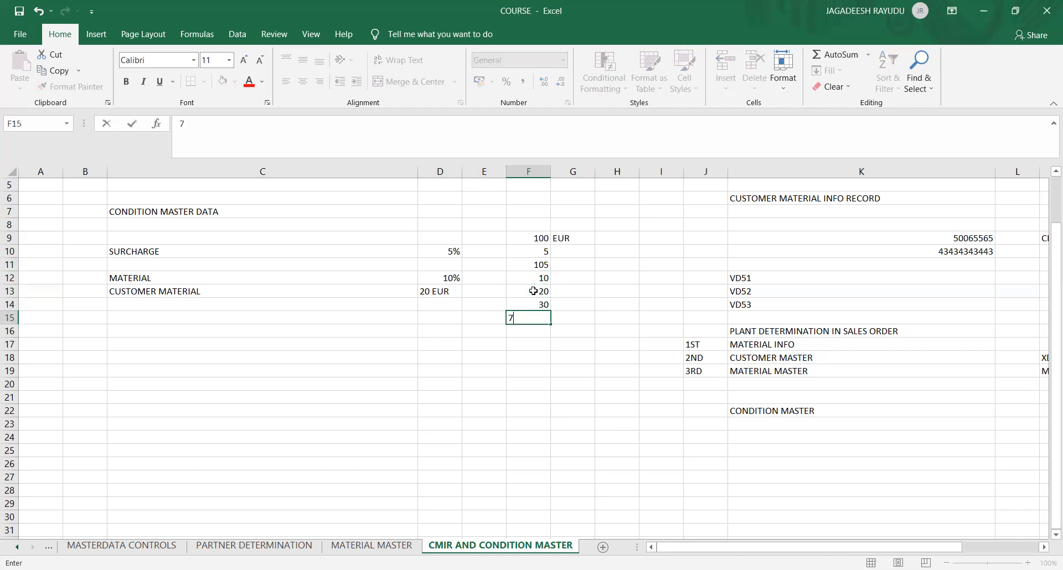
{"action": "key", "text": "Tab"}
{"action": "key", "text": "Left"}
{"action": "key", "text": "Left"}
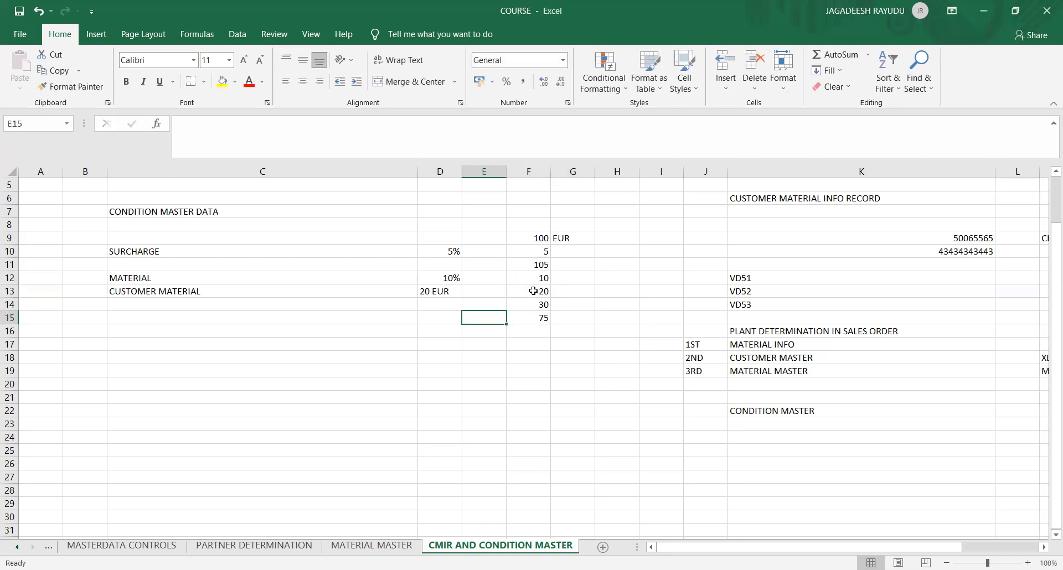
{"action": "type", "text": "NET"}
{"action": "key", "text": "Return"}
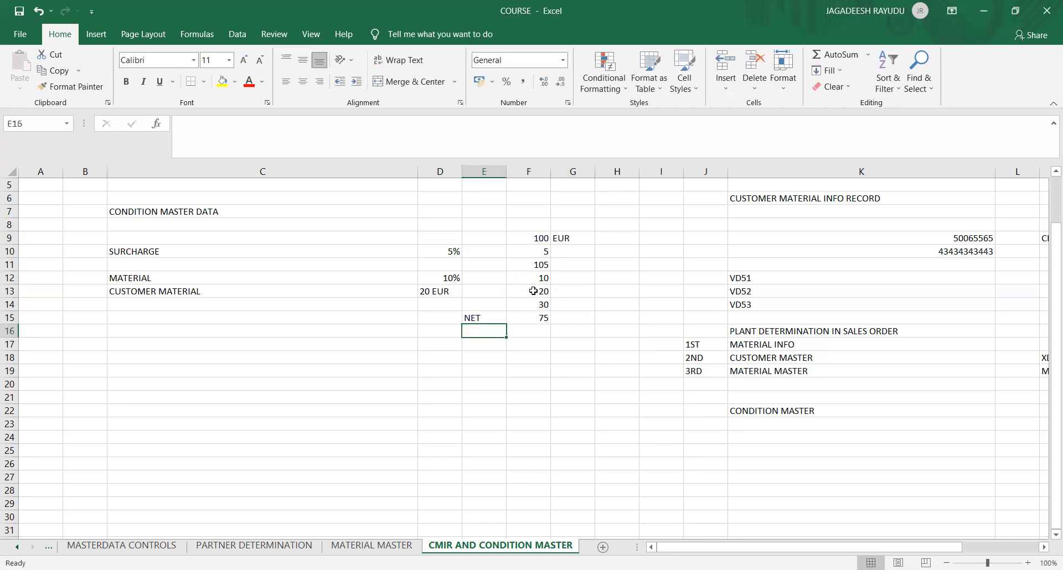
Review how the base price, surcharge, material and customer material rows lead to the net value in the pricing example.
{"action": "key", "text": "Left"}
{"action": "key", "text": "Left"}
{"action": "key", "text": "Left"}
{"action": "key", "text": "Up"}
{"action": "key", "text": "Up"}
{"action": "key", "text": "Up"}
{"action": "key", "text": "Up"}
{"action": "key", "text": "Up"}
{"action": "key", "text": "Right"}
{"action": "key", "text": "Right"}
{"action": "key", "text": "Up"}
{"action": "key", "text": "Up"}
{"action": "key", "text": "Left"}
{"action": "key", "text": "Left"}
{"action": "key", "text": "Down"}
{"action": "key", "text": "Down"}
{"action": "key", "text": "Down"}
{"action": "key", "text": "Down"}
{"action": "key", "text": "Right"}
{"action": "key", "text": "Right"}
{"action": "key", "text": "Right"}
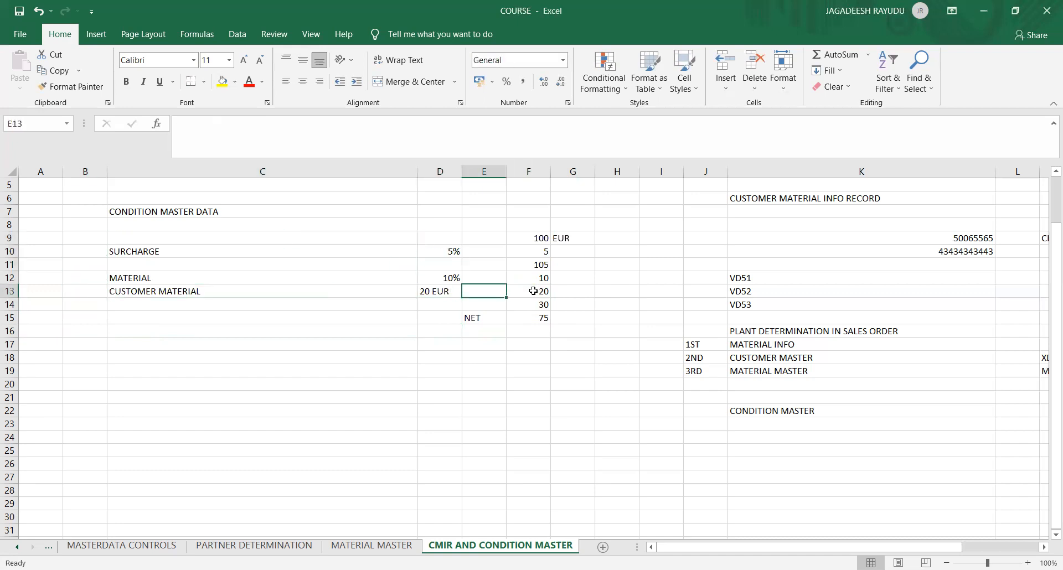
{"action": "key", "text": "Right"}
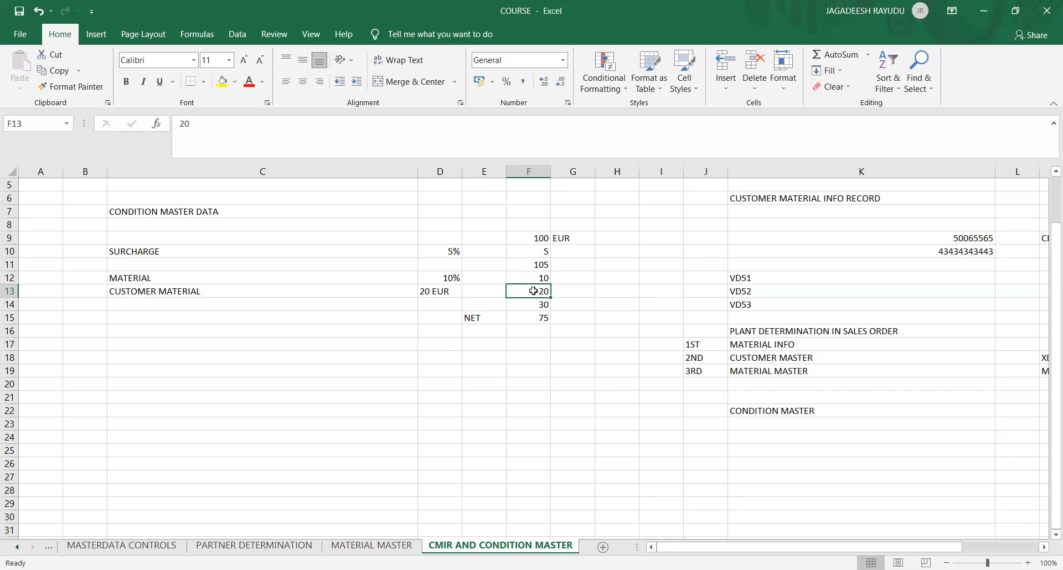
{"action": "key", "text": "Left"}
{"action": "key", "text": "Left"}
{"action": "key", "text": "Left"}
{"action": "key", "text": "Left"}
{"action": "key", "text": "Up"}
{"action": "key", "text": "Up"}
{"action": "key", "text": "Up"}
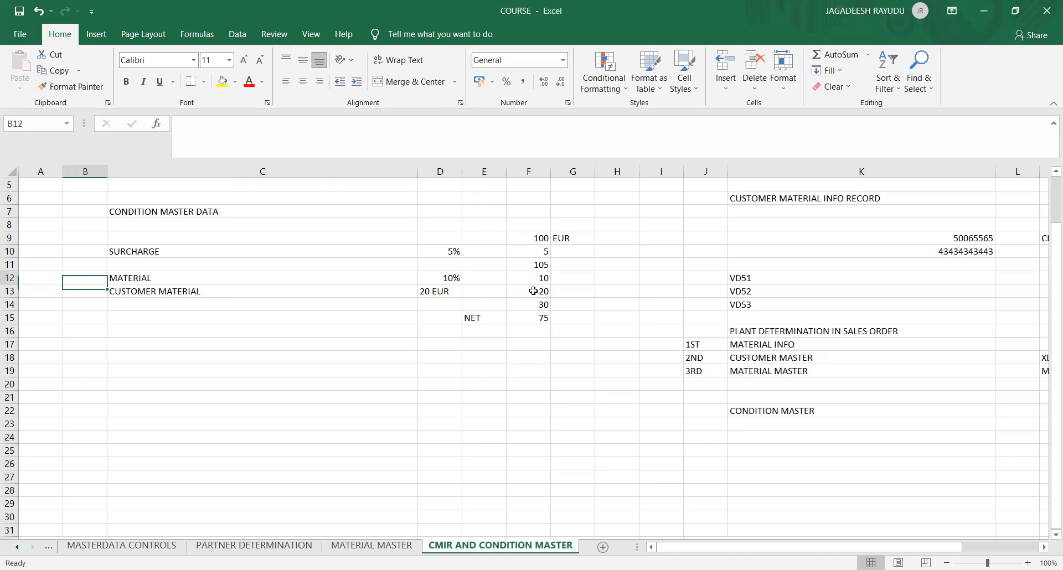
{"action": "key", "text": "Right"}
{"action": "key", "text": "Right"}
{"action": "key", "text": "Right"}
{"action": "key", "text": "Right"}
{"action": "key", "text": "Left"}
{"action": "key", "text": "Left"}
{"action": "key", "text": "Right"}
{"action": "key", "text": "Right"}
{"action": "key", "text": "Left"}
{"action": "key", "text": "Right"}
{"action": "key", "text": "Left"}
{"action": "key", "text": "Left"}
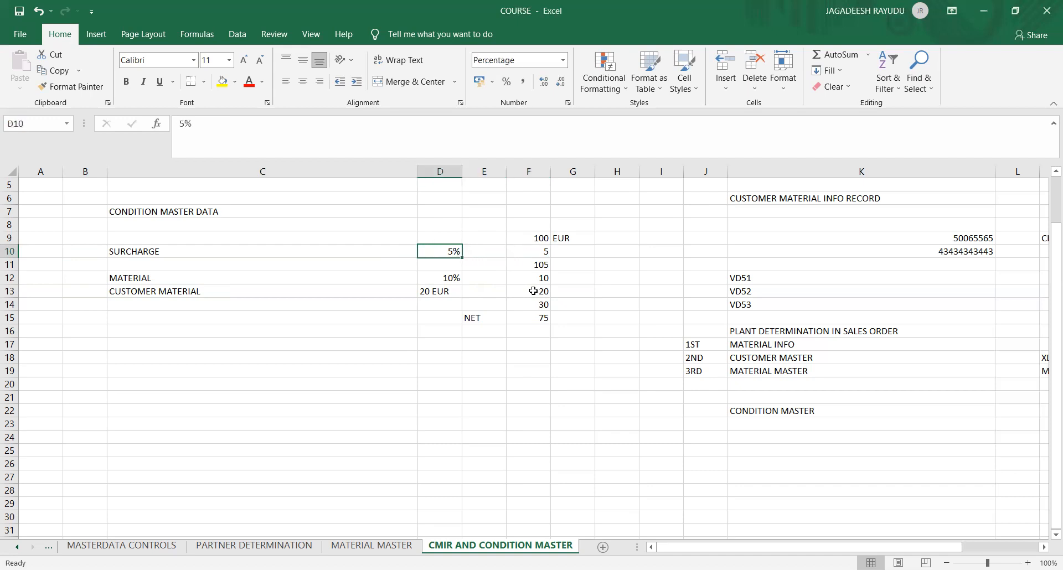
Enter the heading CONDITION MASTER DATA in cell C17 below the pricing example.
{"action": "key", "text": "Down"}
{"action": "key", "text": "Down"}
{"action": "key", "text": "Down"}
{"action": "key", "text": "Down"}
{"action": "key", "text": "Down"}
{"action": "key", "text": "Down"}
{"action": "key", "text": "Down"}
{"action": "key", "text": "Down"}
{"action": "key", "text": "Down"}
{"action": "key", "text": "Left"}
{"action": "key", "text": "Up"}
{"action": "key", "text": "Up"}
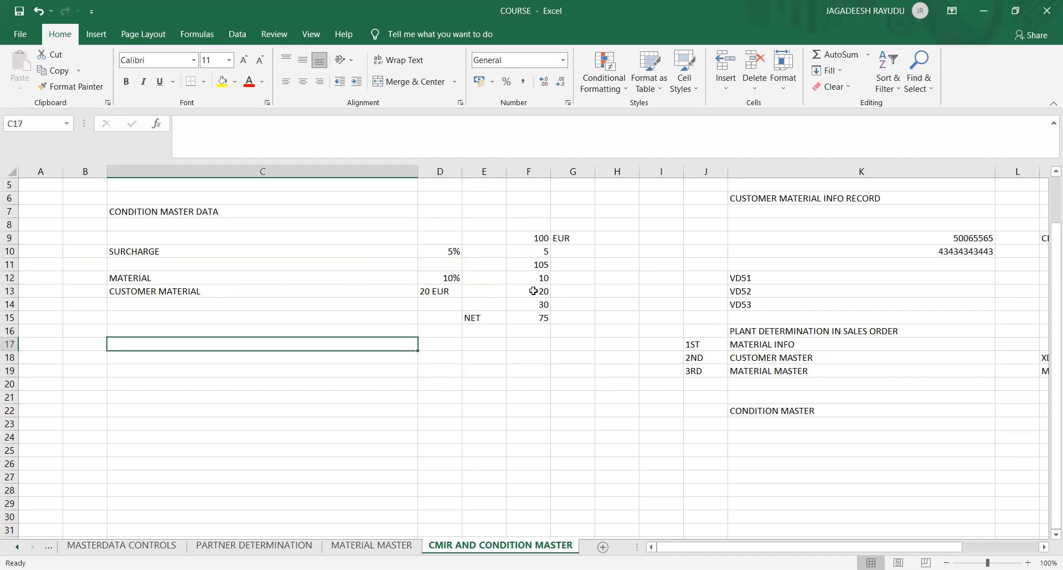
{"action": "type", "text": "CONDITION"}
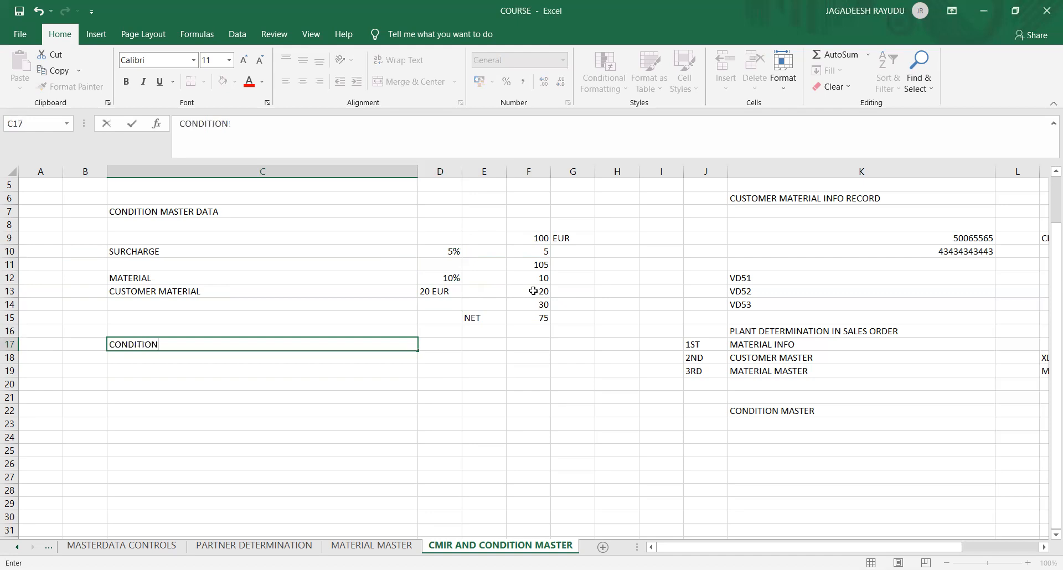
{"action": "type", "text": " MASTER DATA"}
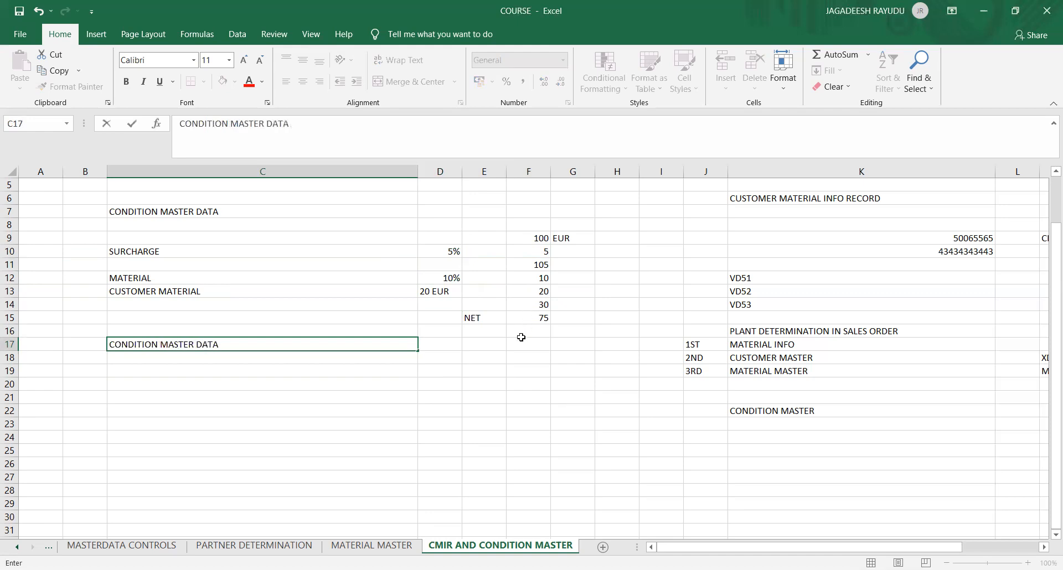
{"action": "left_click", "coordinate": [397, 431]}
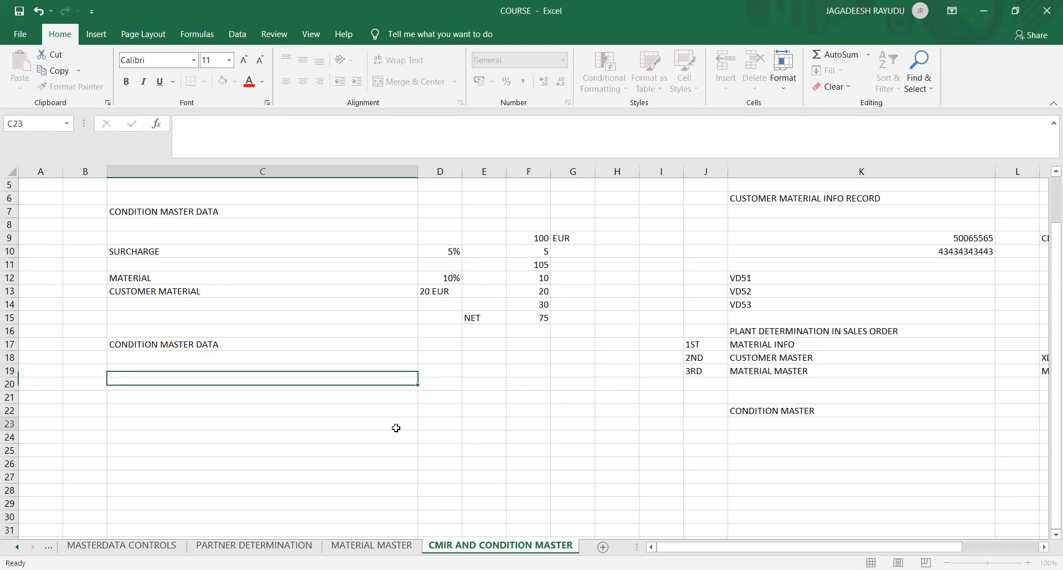
{"action": "left_click", "coordinate": [304, 355]}
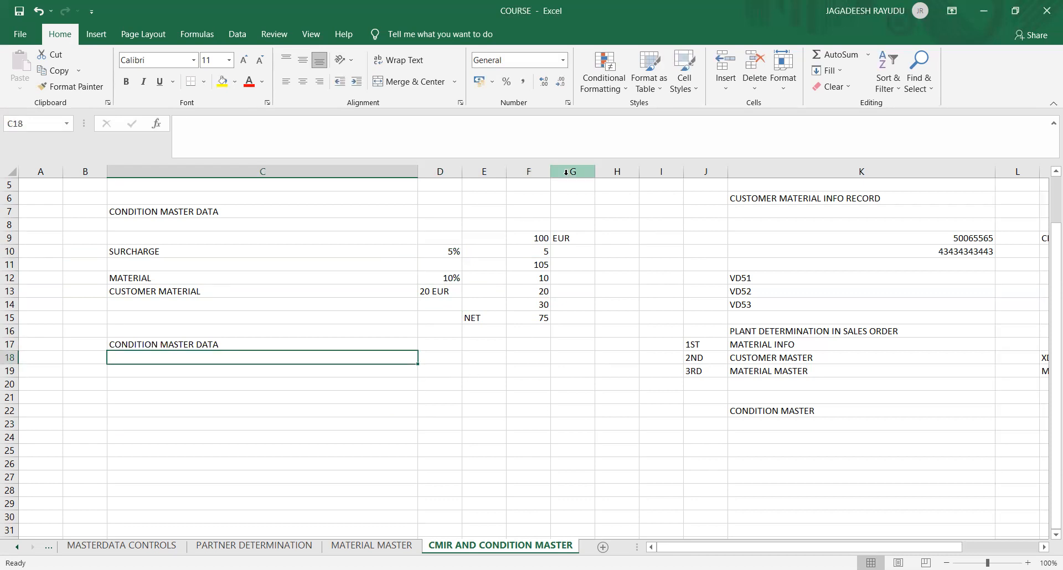
Switch to SAP and log on to client 800 with the user name and account password, ending any other logons.
{"action": "key", "text": "alt+Tab"}
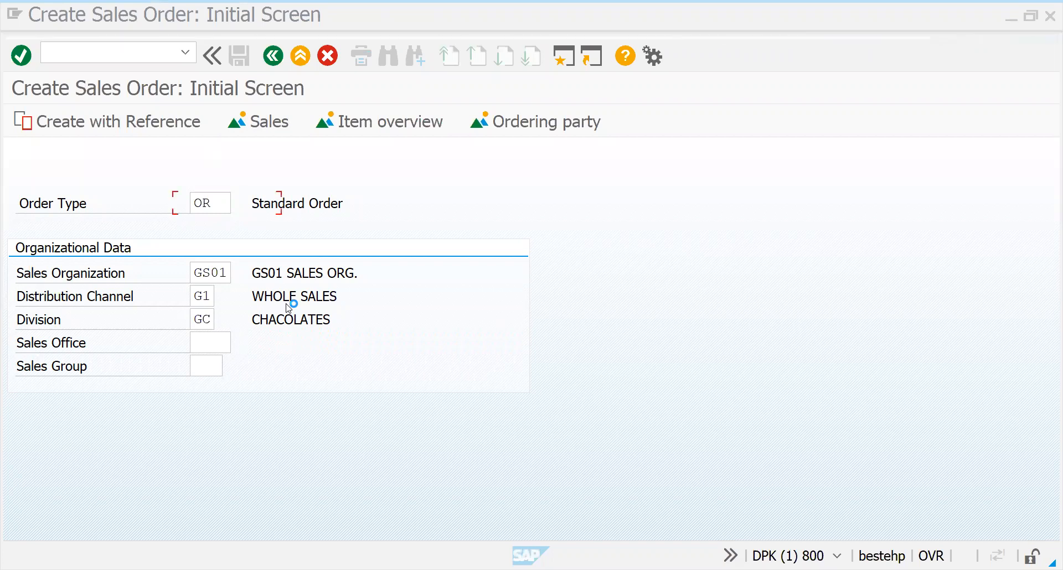
{"action": "key", "text": "Down"}
{"action": "key", "text": "Return"}
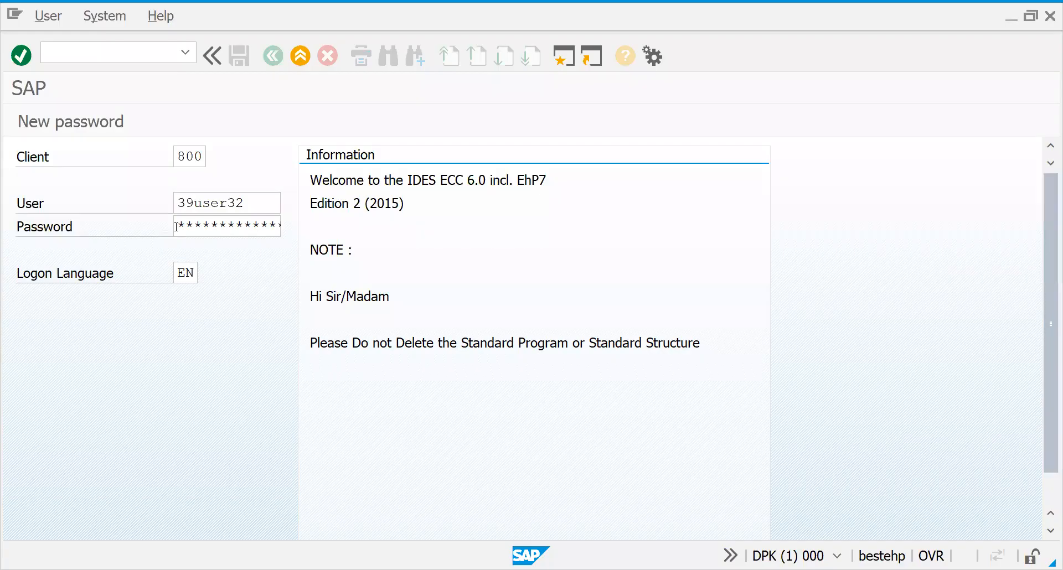
{"action": "left_click", "coordinate": [176, 227]}
{"action": "key", "text": "Return"}
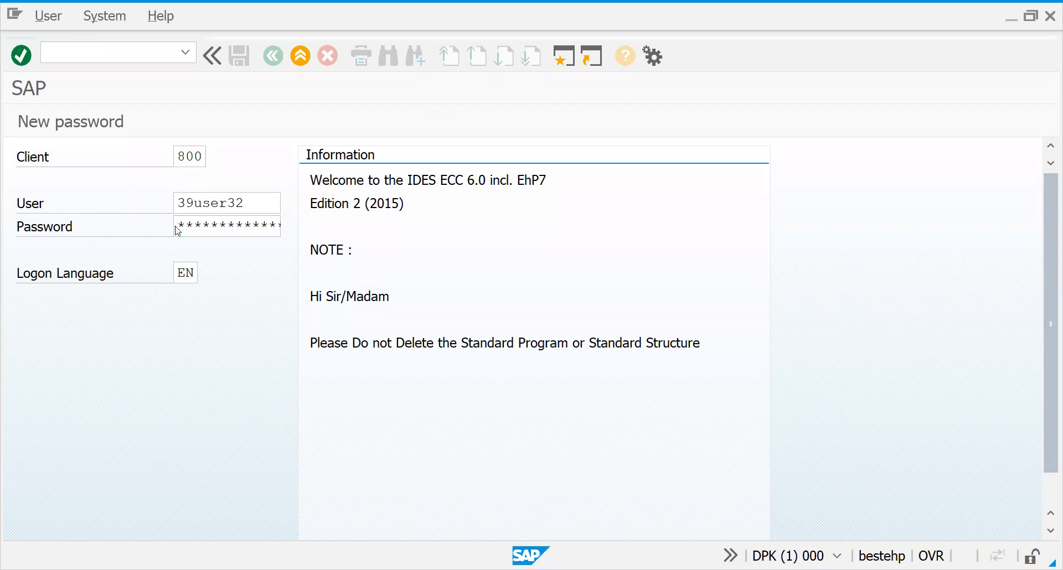
{"action": "left_click", "coordinate": [161, 421]}
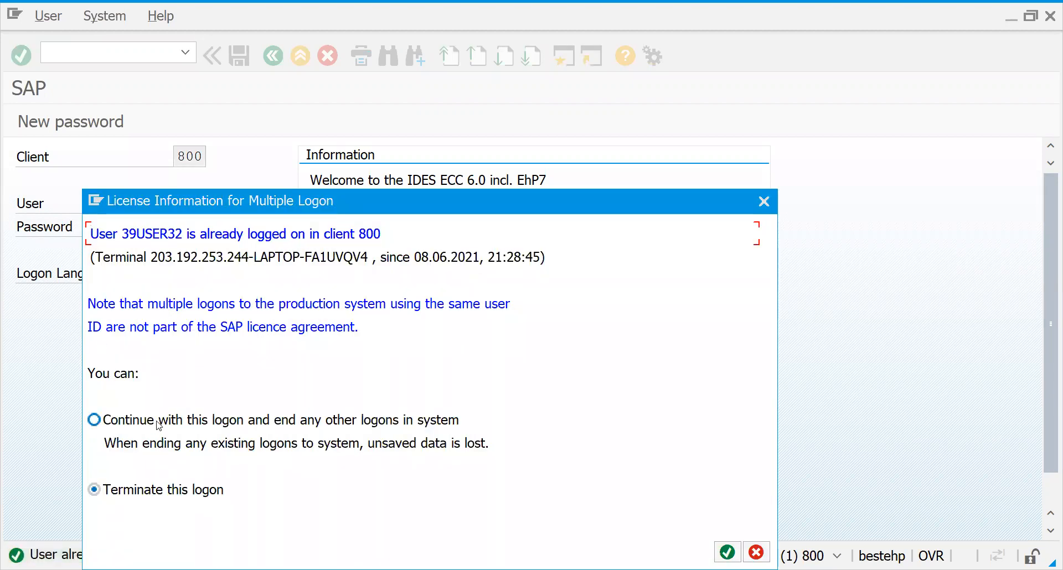
{"action": "key", "text": "Return"}
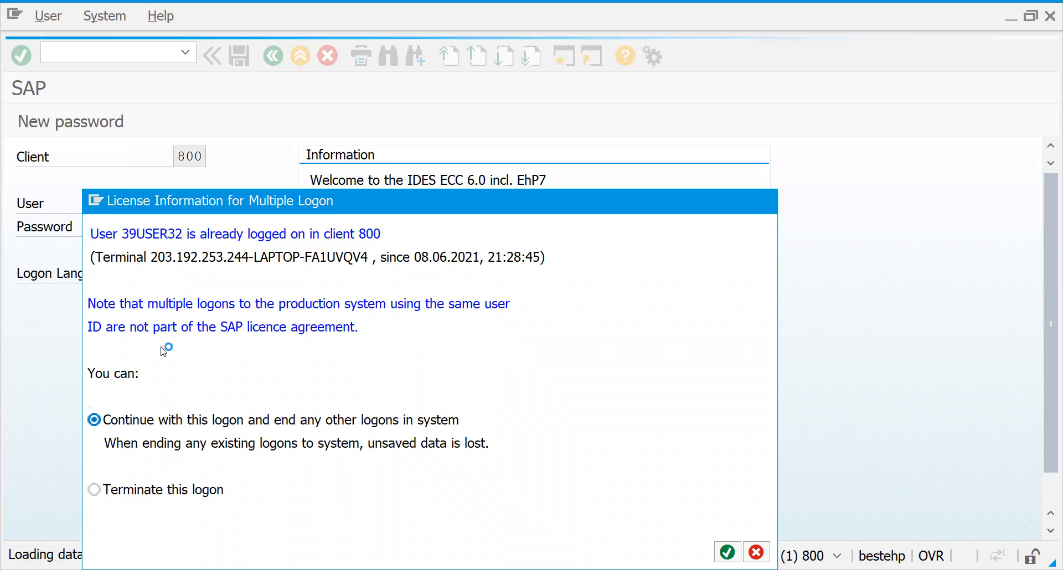
Open transaction VA01 and start a sales order of type OR for sales organization GS01.
{"action": "type", "text": "/nva01"}
{"action": "key", "text": "Return"}
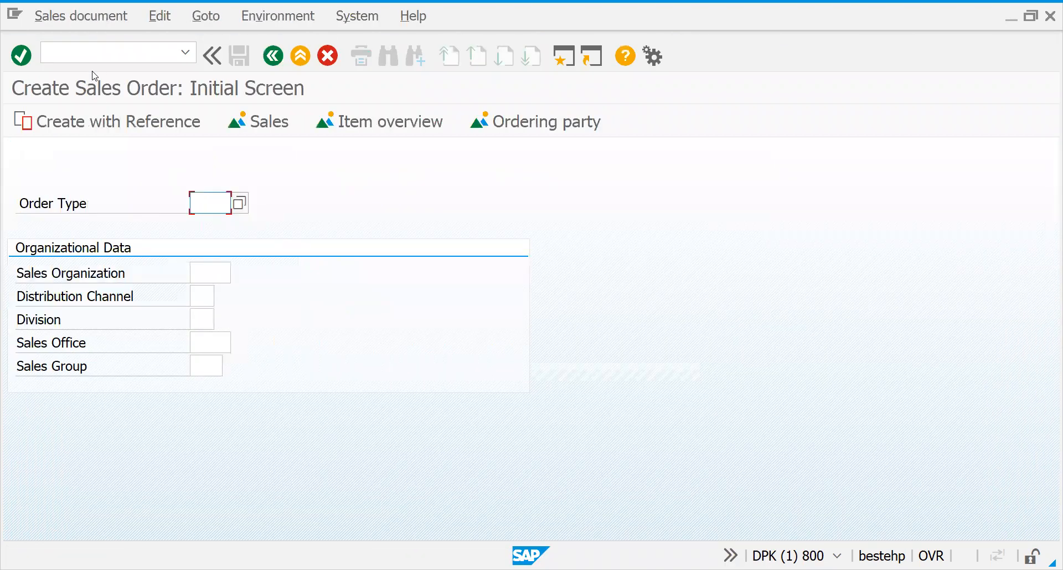
{"action": "key", "text": "Down"}
{"action": "key", "text": "Return"}
{"action": "key", "text": "Tab"}
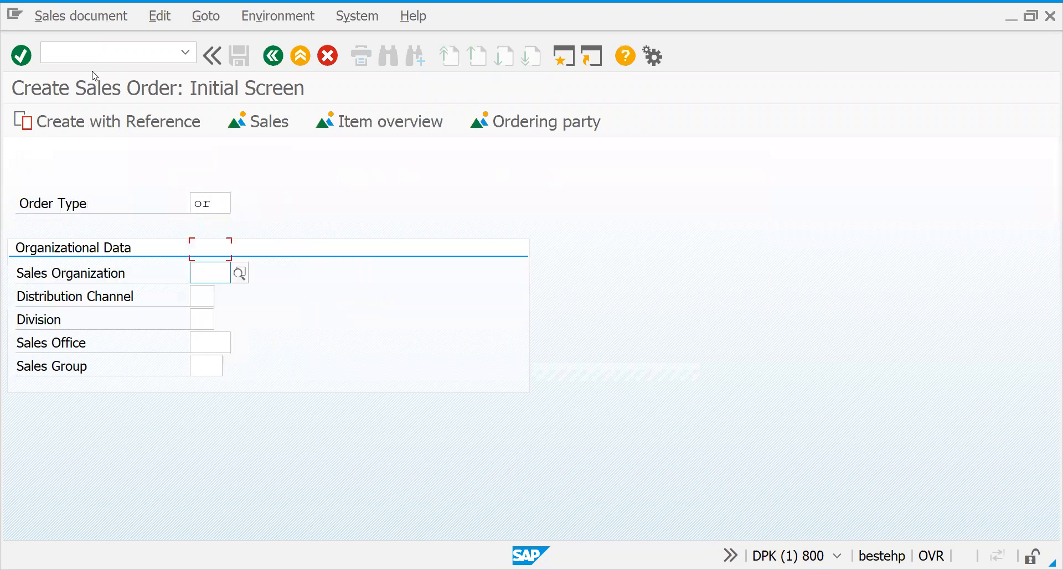
{"action": "key", "text": "Return"}
{"action": "key", "text": "Return"}
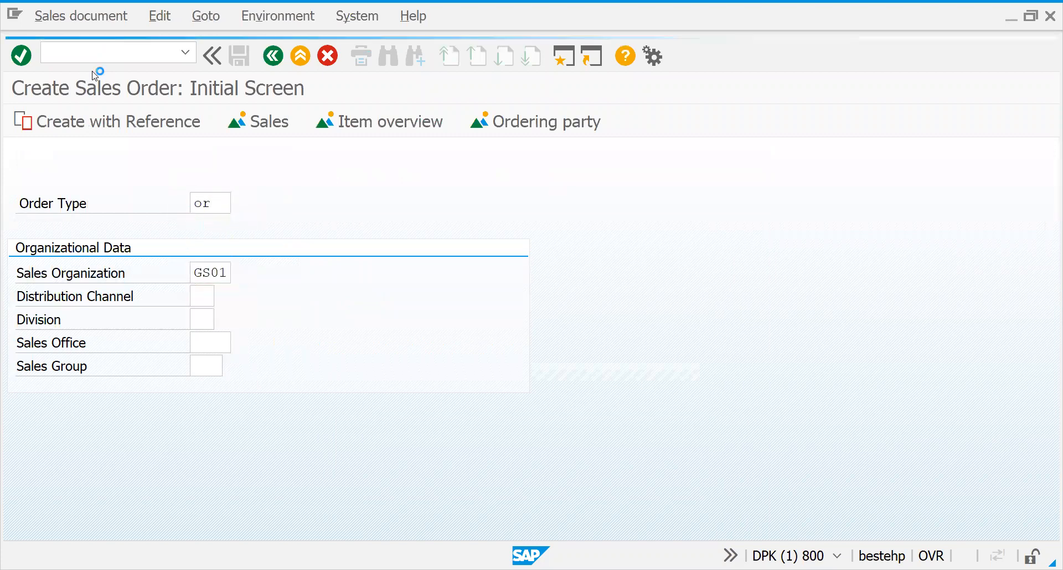
Set the sold-to party by its customer number, accept KING CO LTD as ship-to party and check the order's net value.
{"action": "key", "text": "Return"}
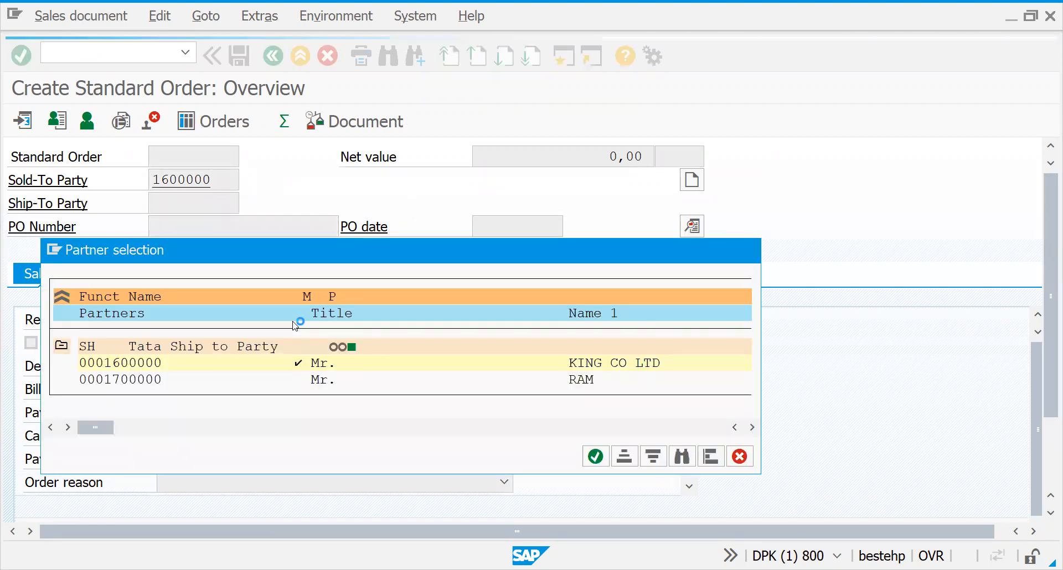
{"action": "key", "text": "Return"}
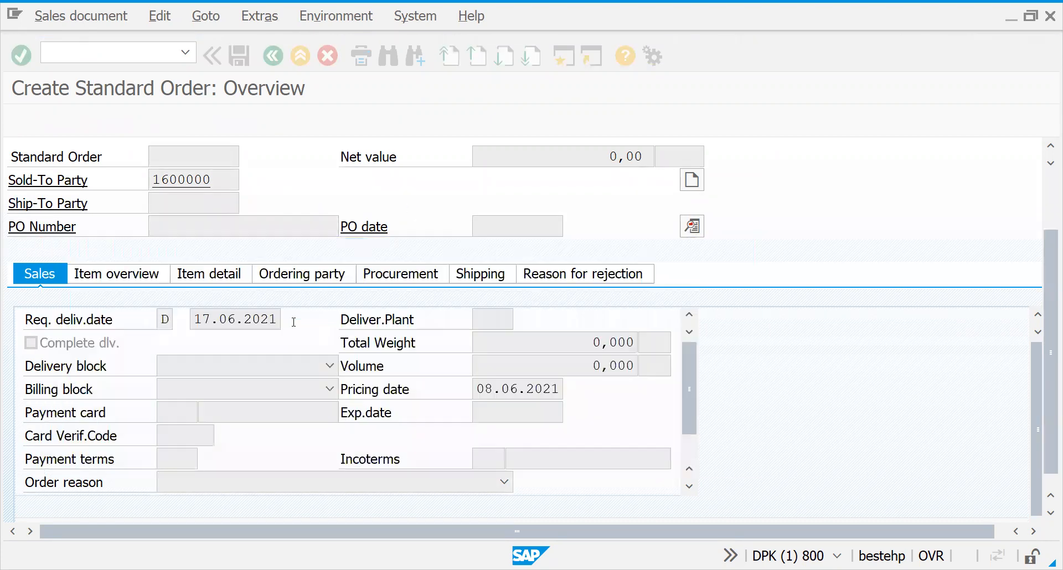
{"action": "left_click_drag", "start_coordinate": [1049, 253], "coordinate": [1048, 138]}
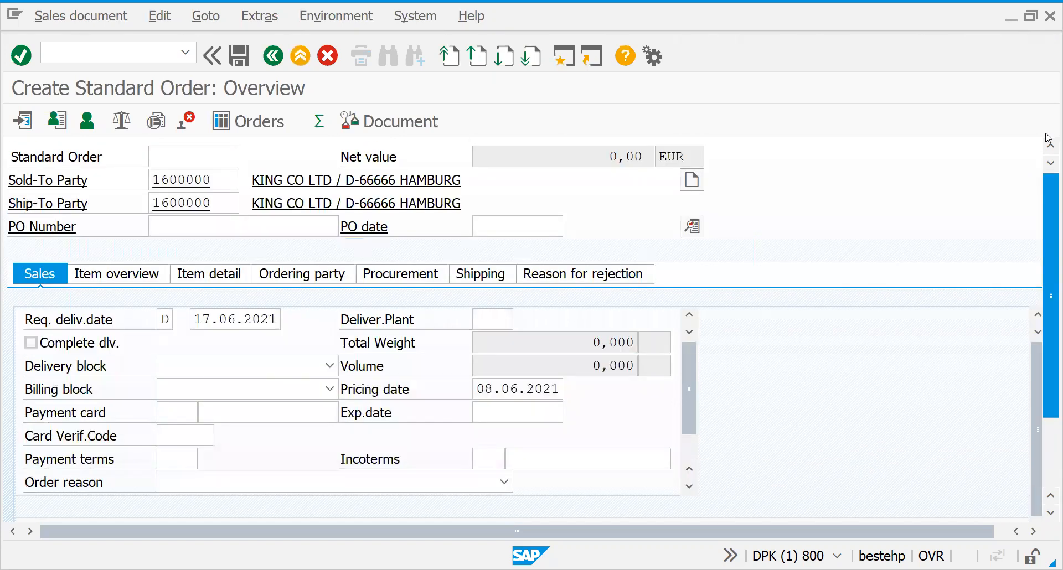
{"action": "double_click", "coordinate": [622, 158]}
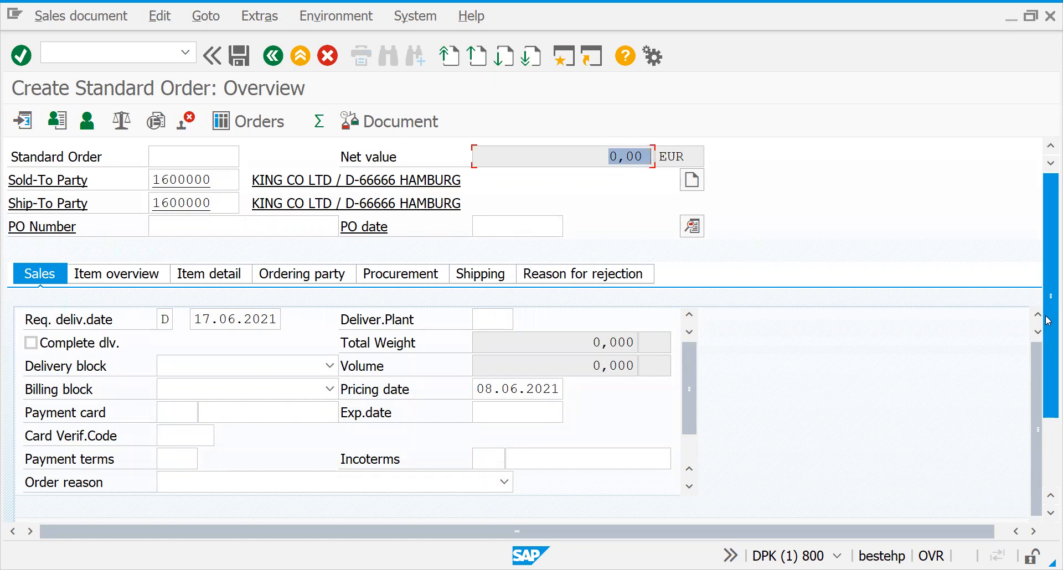
Add material 50065565 with order quantity 1 as the first item and acknowledge the factory calendar message.
{"action": "scroll", "coordinate": [1049, 469], "scroll_direction": "down", "scroll_amount": 2}
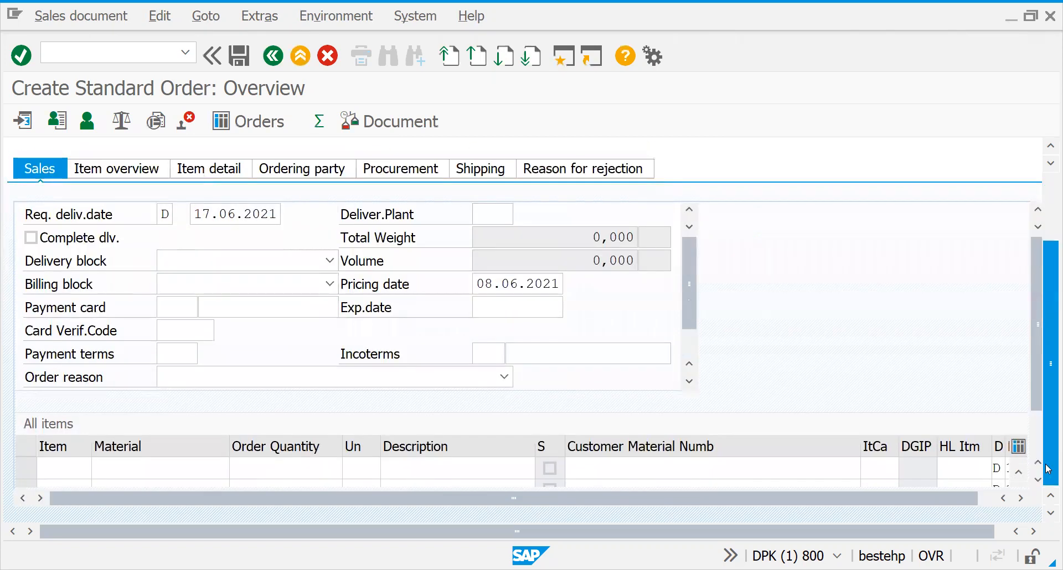
{"action": "left_click", "coordinate": [136, 469]}
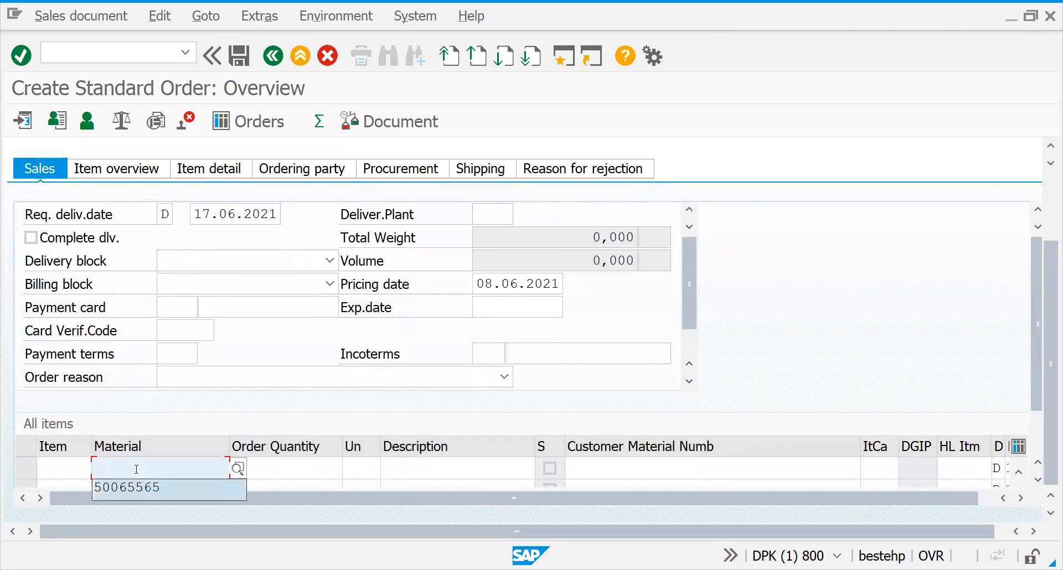
{"action": "key", "text": "Down"}
{"action": "key", "text": "Return"}
{"action": "key", "text": "Tab"}
{"action": "type", "text": "1"}
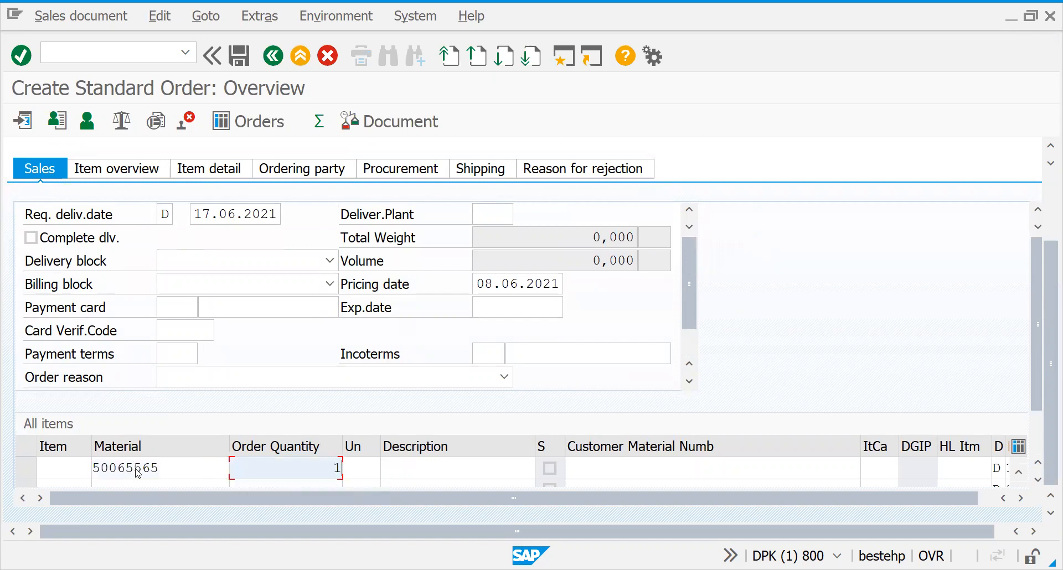
{"action": "key", "text": "Return"}
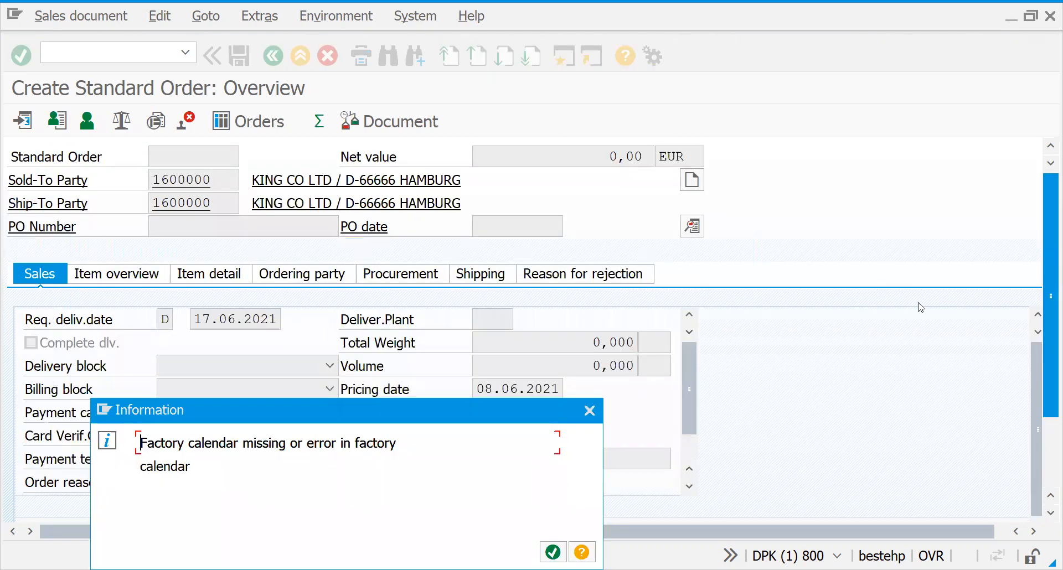
{"action": "key", "text": "Return"}
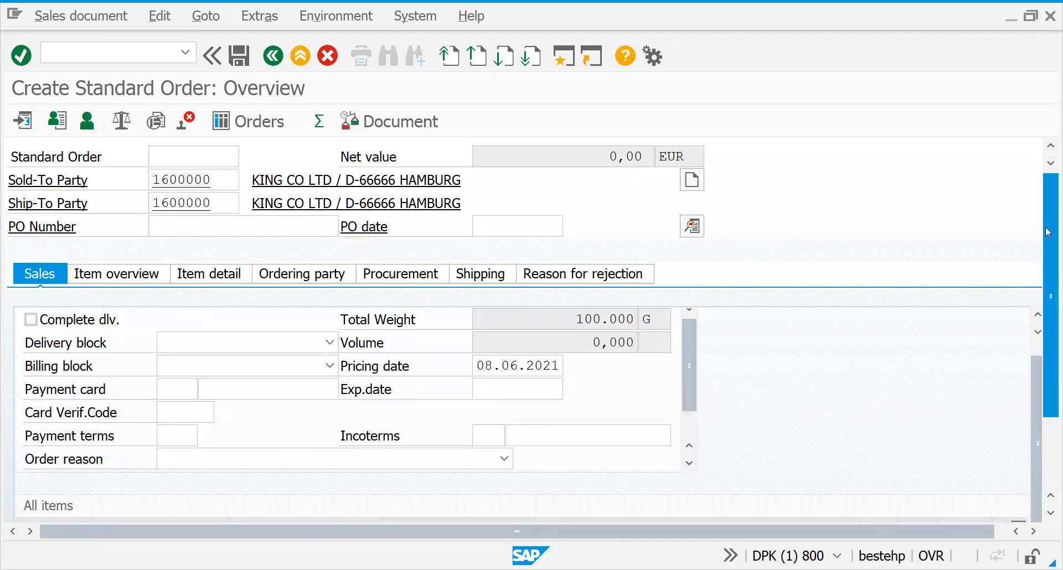
Review the pricing conditions of item 10, CHACO 100 GRAMS, and return to the order overview.
{"action": "scroll", "coordinate": [1048, 232], "scroll_direction": "down", "scroll_amount": 3}
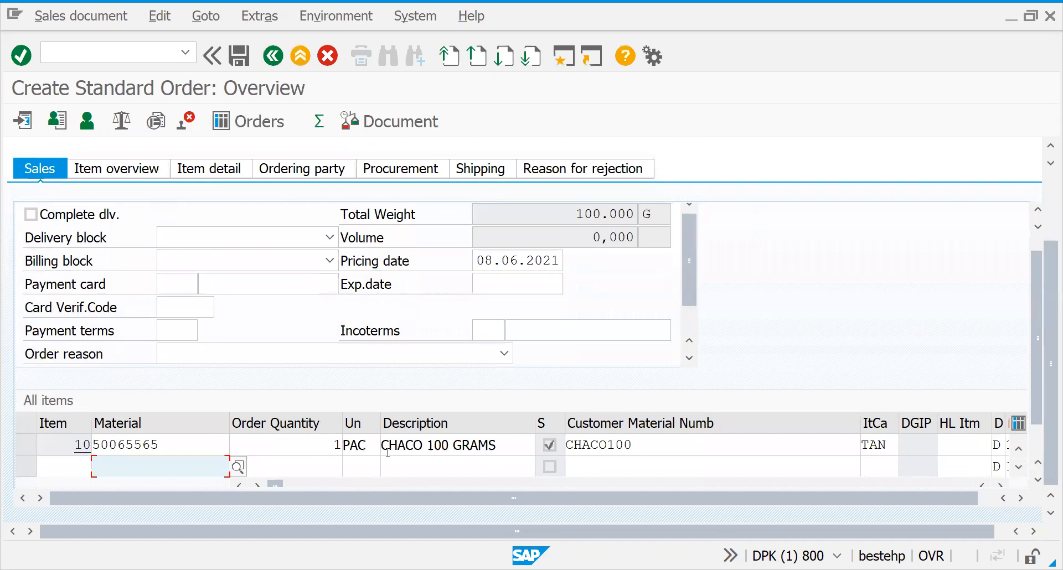
{"action": "double_click", "coordinate": [424, 444]}
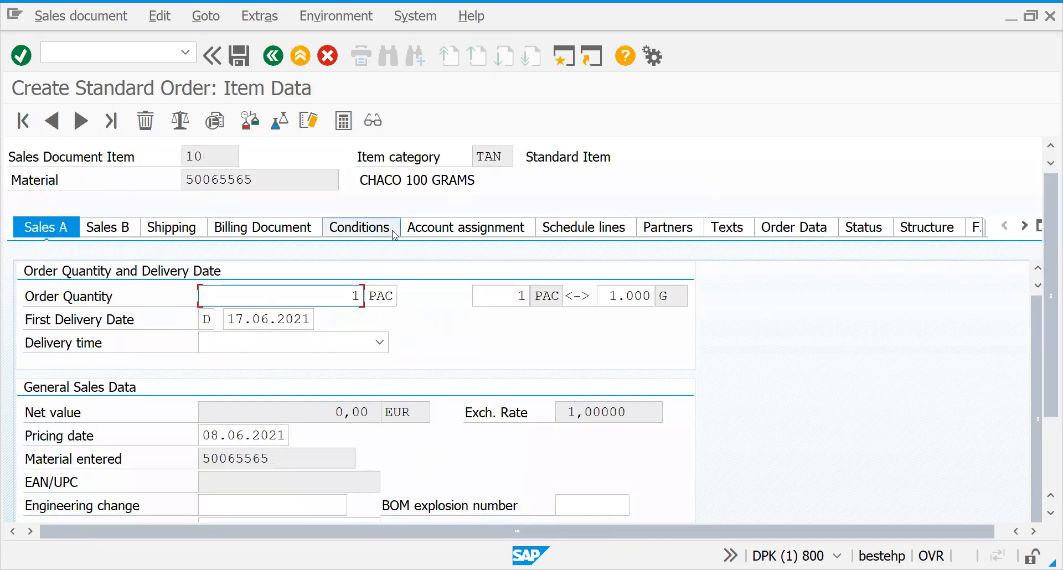
{"action": "left_click", "coordinate": [370, 227]}
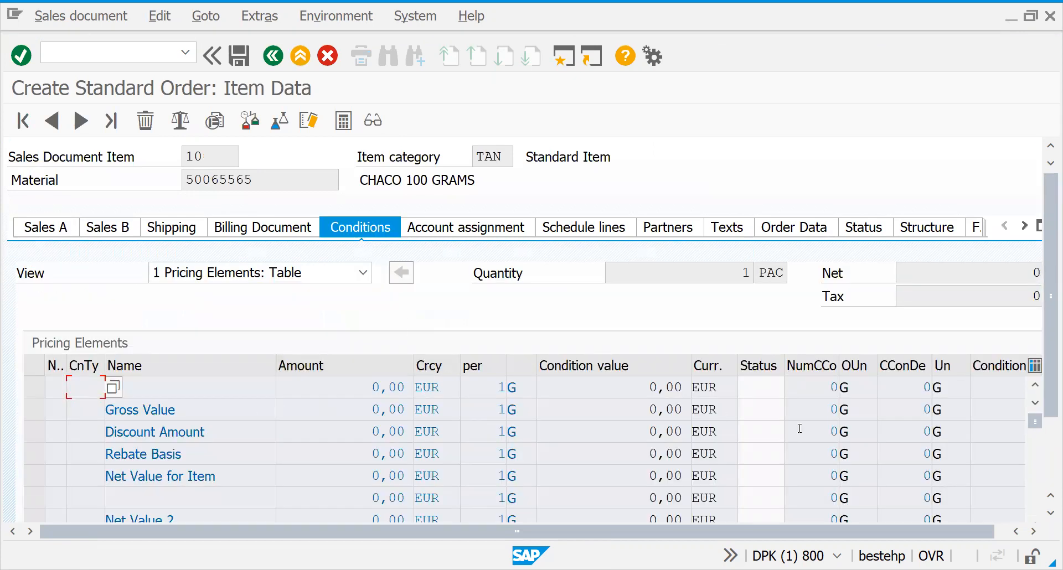
{"action": "left_click", "coordinate": [1048, 494]}
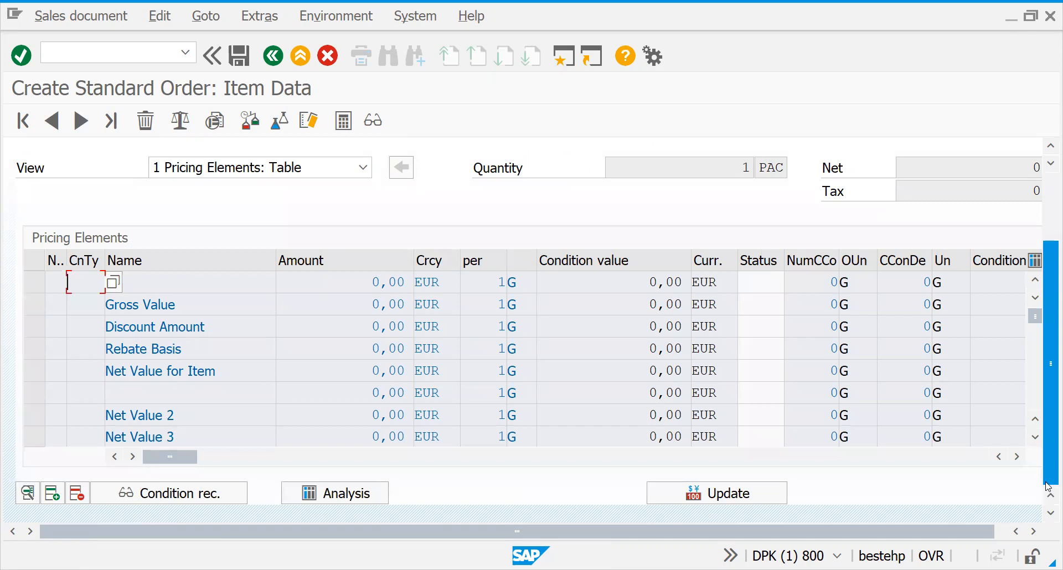
{"action": "left_click", "coordinate": [1048, 188]}
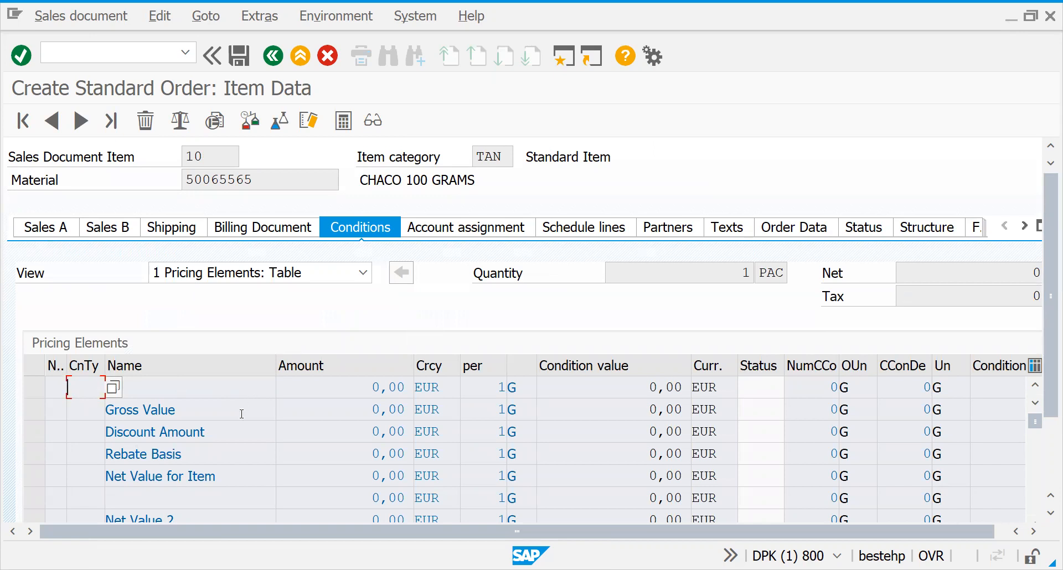
{"action": "left_click", "coordinate": [267, 56]}
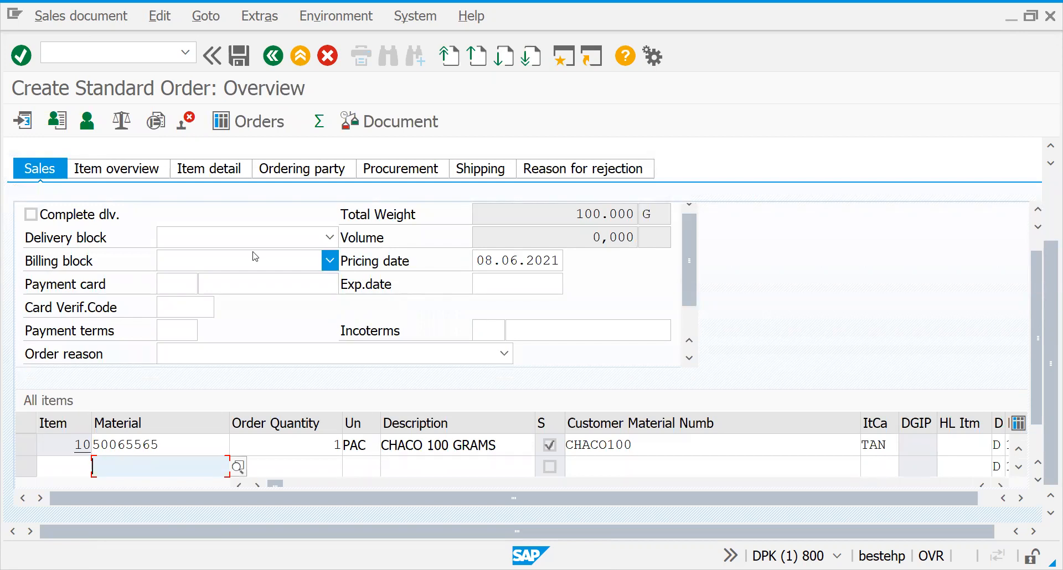
Open transaction OVKK and position the pricing procedure determination list at sales organization GS01.
{"action": "left_click", "coordinate": [114, 53]}
{"action": "type", "text": "/novkk"}
{"action": "key", "text": "Return"}
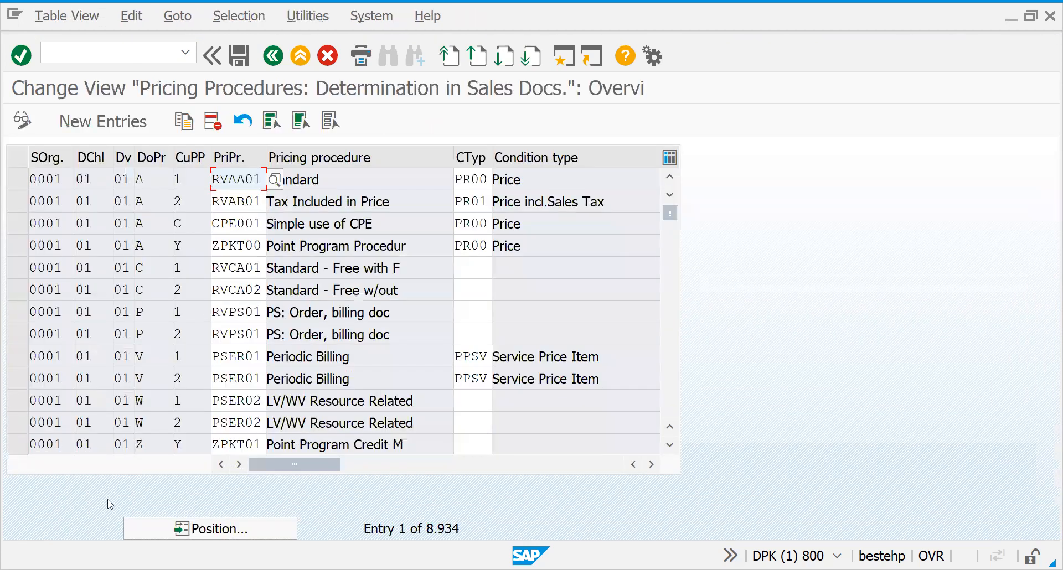
{"action": "left_click", "coordinate": [209, 531]}
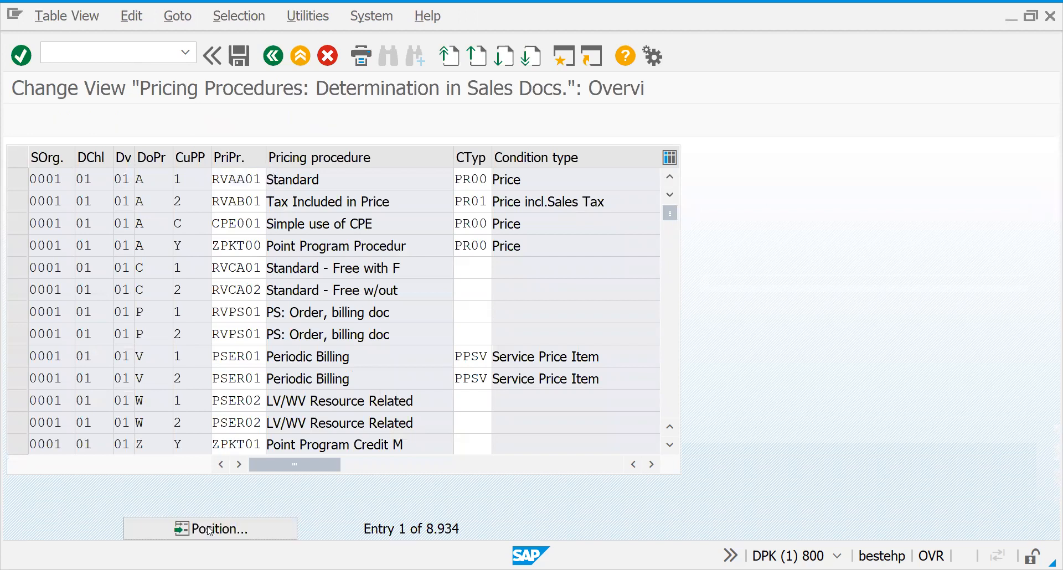
{"action": "type", "text": "gs"}
{"action": "key", "text": "Down"}
{"action": "key", "text": "Down"}
{"action": "key", "text": "Return"}
{"action": "key", "text": "Return"}
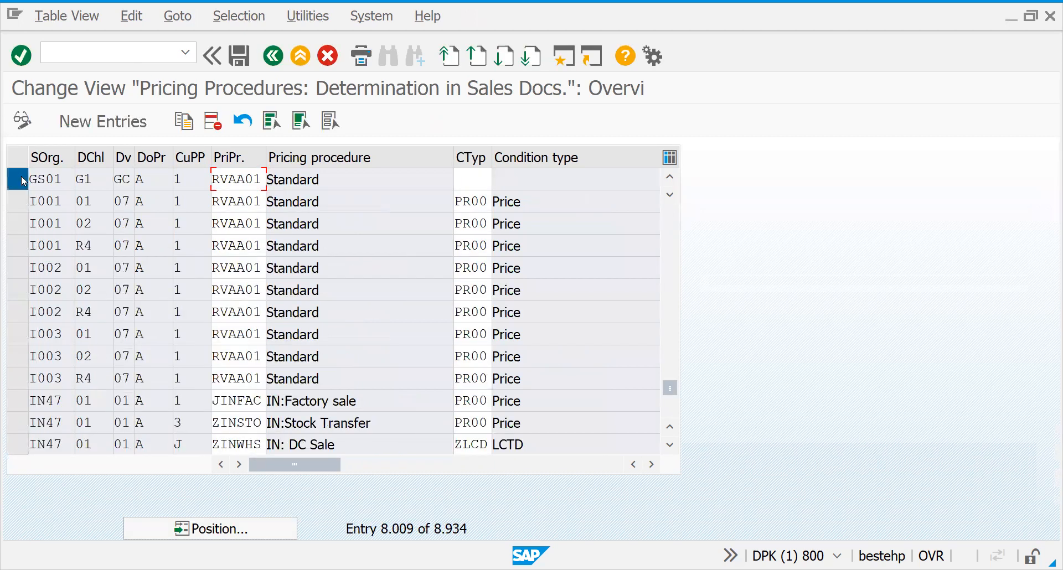
Delete the pricing procedure determination entry for GS01, G1, GC and save the table.
{"action": "left_click", "coordinate": [20, 177]}
{"action": "left_click", "coordinate": [213, 121]}
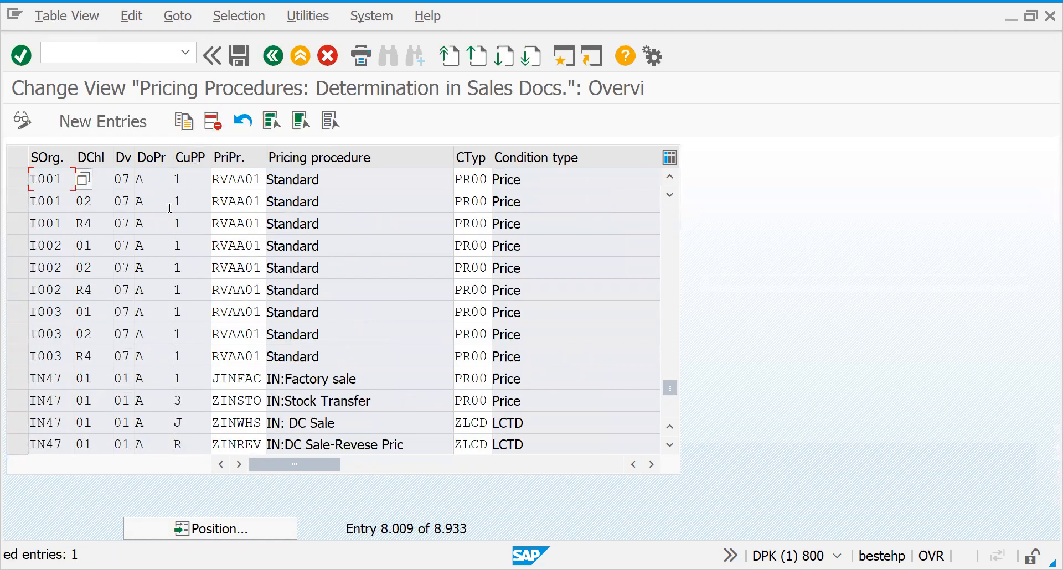
{"action": "key", "text": "ctrl+s"}
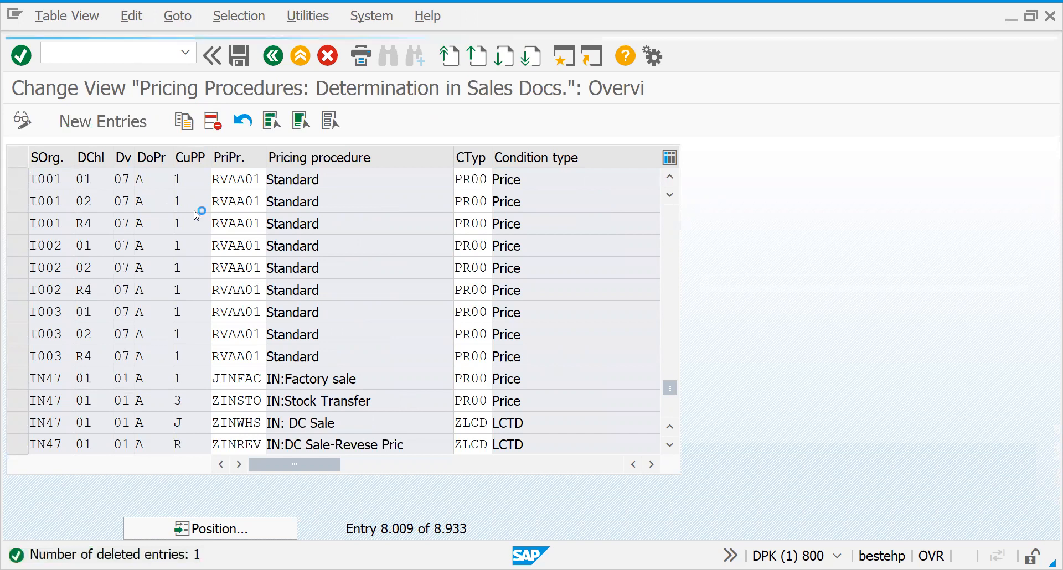
{"action": "key", "text": "Return"}
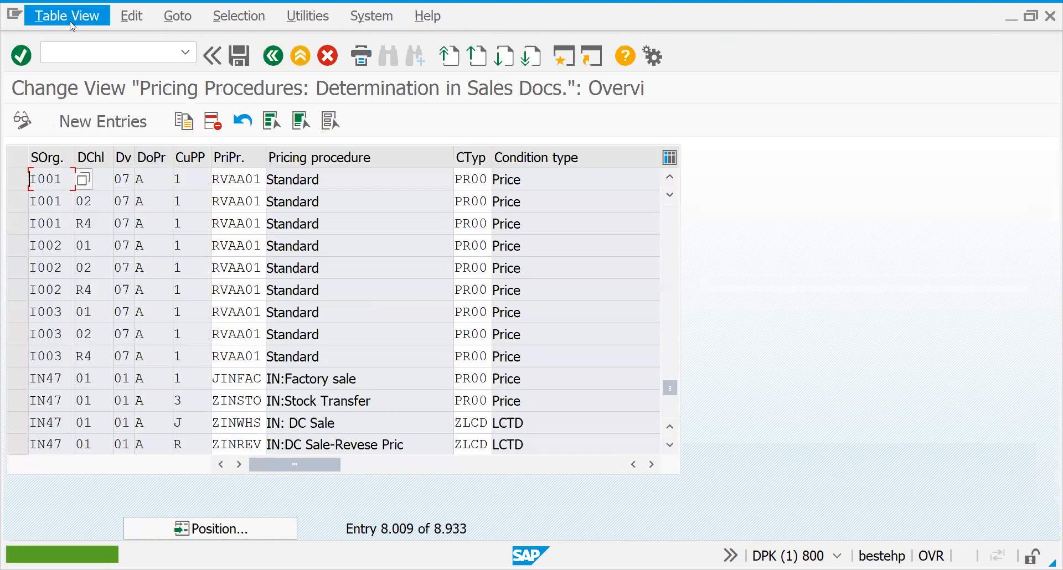
Start a new VA01 order of type OR for sales organization GS01, distribution channel G1 and division GC.
{"action": "left_click", "coordinate": [71, 49]}
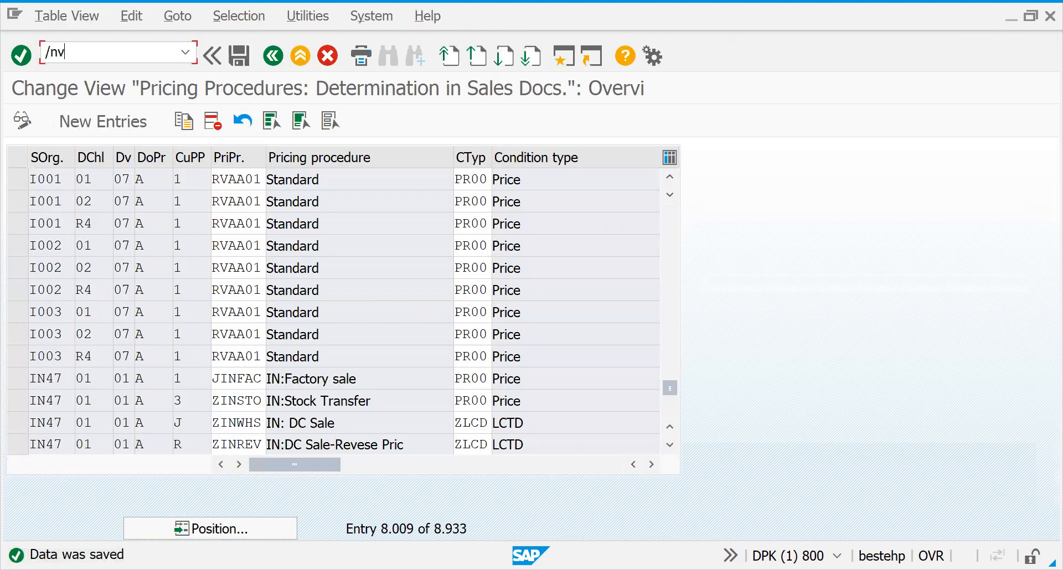
{"action": "key", "text": "Return"}
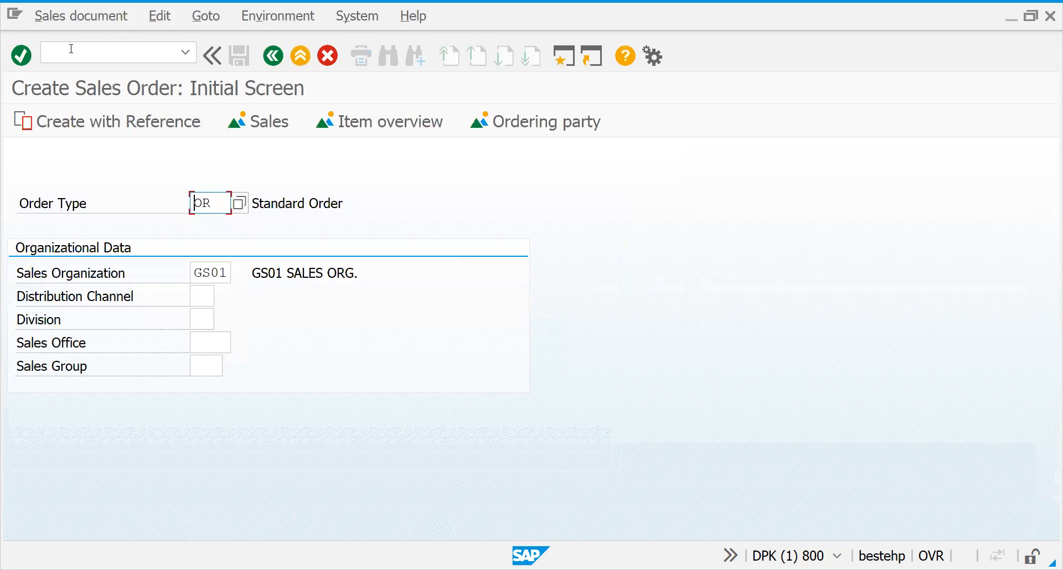
{"action": "left_click", "coordinate": [197, 295]}
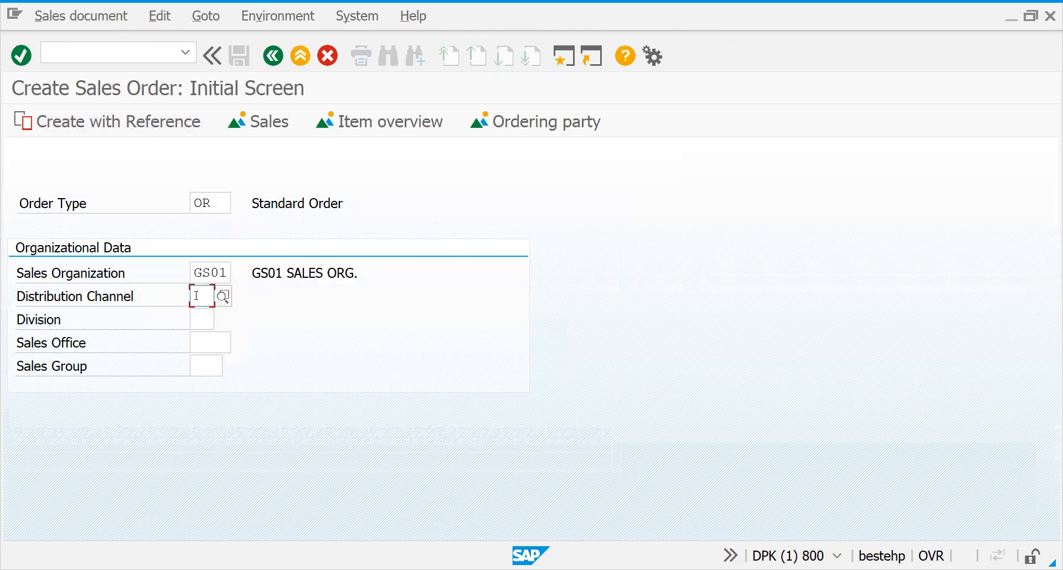
{"action": "type", "text": "G1"}
{"action": "key", "text": "Tab"}
{"action": "type", "text": "GC"}
{"action": "key", "text": "Return"}
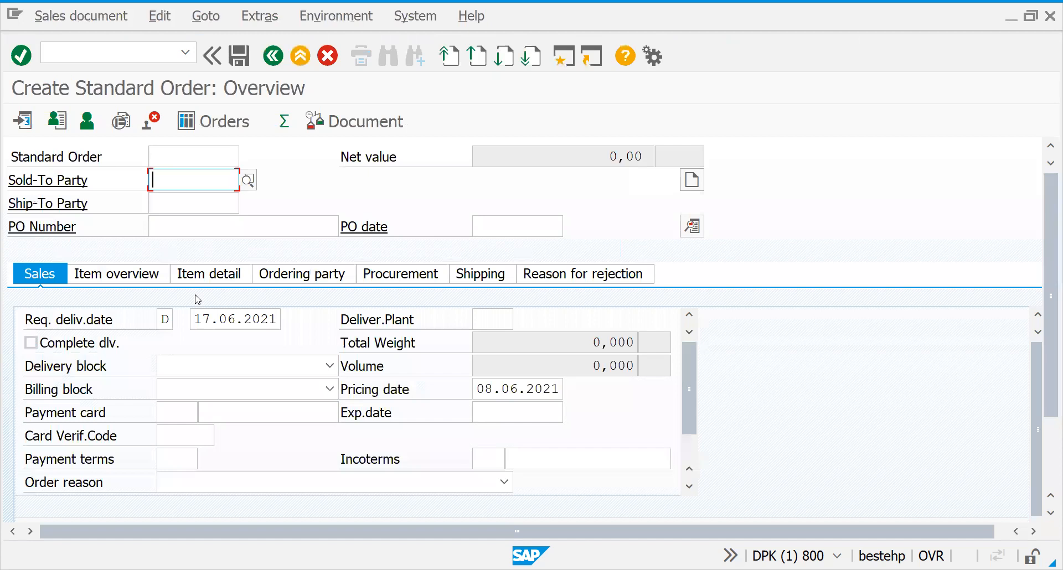
Try to set the order's sold-to party by its customer number.
{"action": "key", "text": "Down"}
{"action": "key", "text": "Return"}
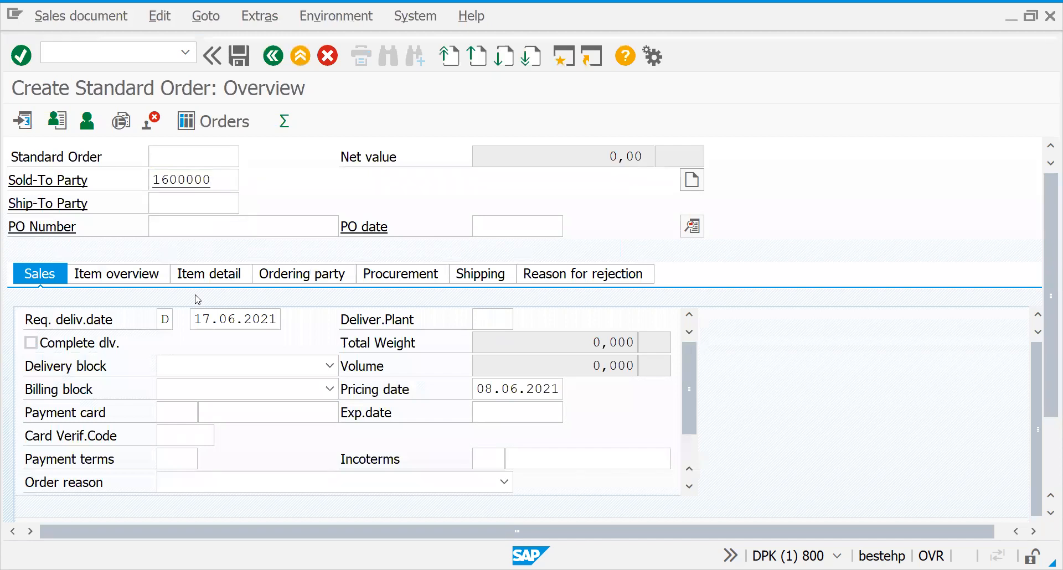
{"action": "key", "text": "Return"}
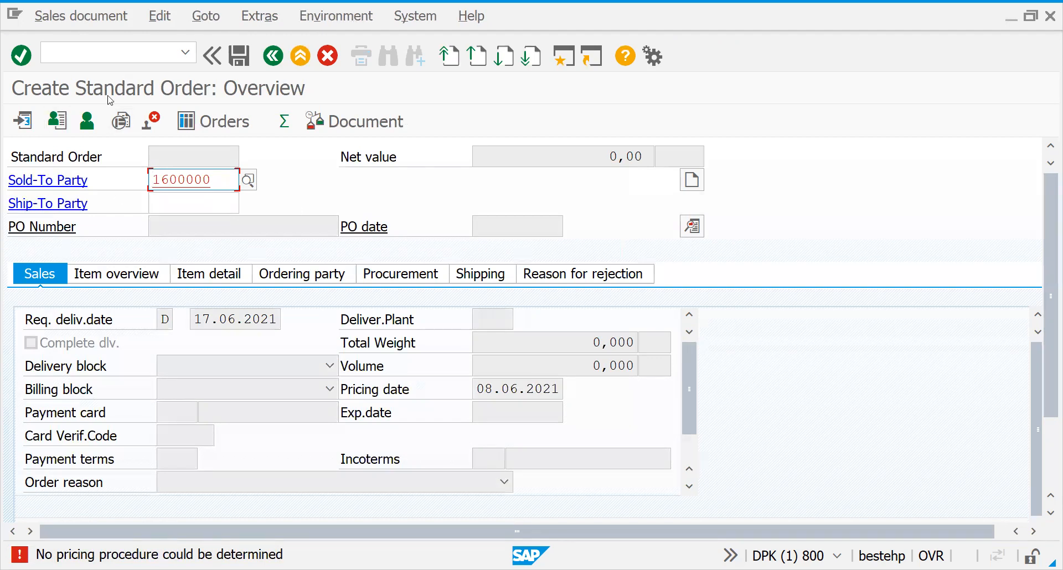
{"action": "left_click", "coordinate": [103, 48]}
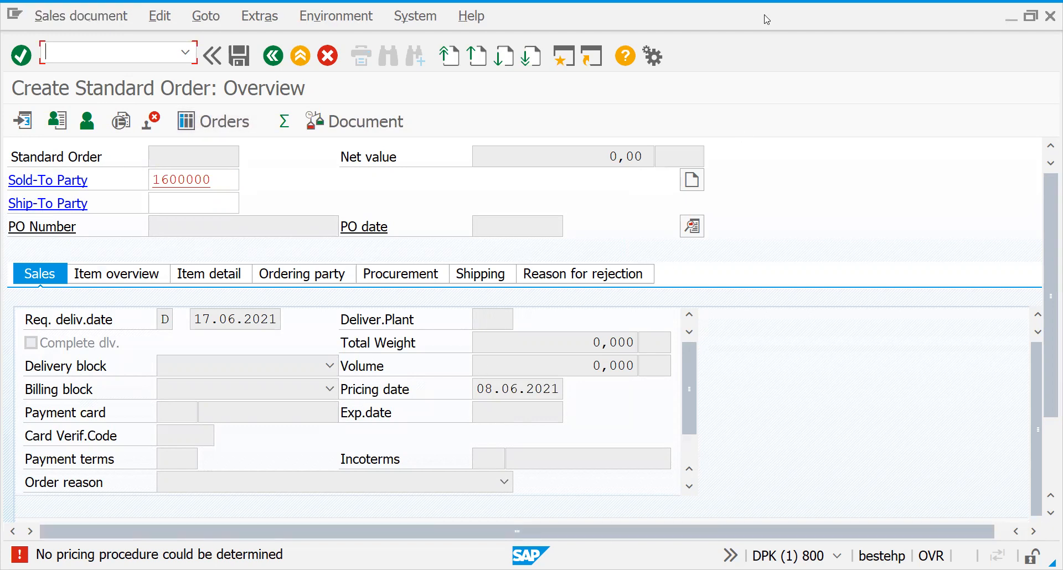
Switch to the COURSE workbook in Excel and enter "NO PRICING PROCEDURE COULD BE DETERMINED" in cell C20.
{"action": "key", "text": "alt+Tab"}
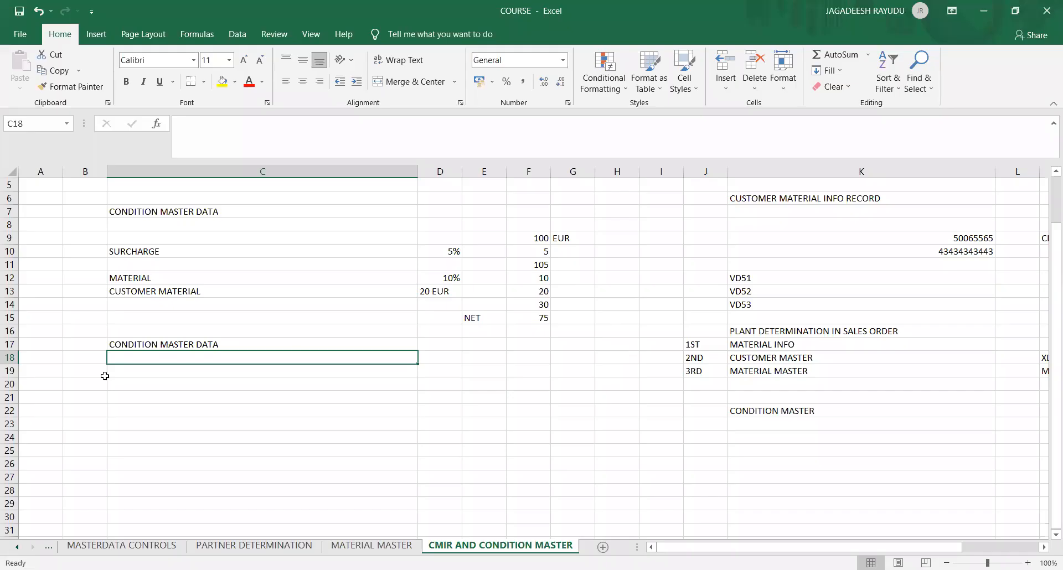
{"action": "left_click", "coordinate": [185, 396]}
{"action": "left_click", "coordinate": [138, 381]}
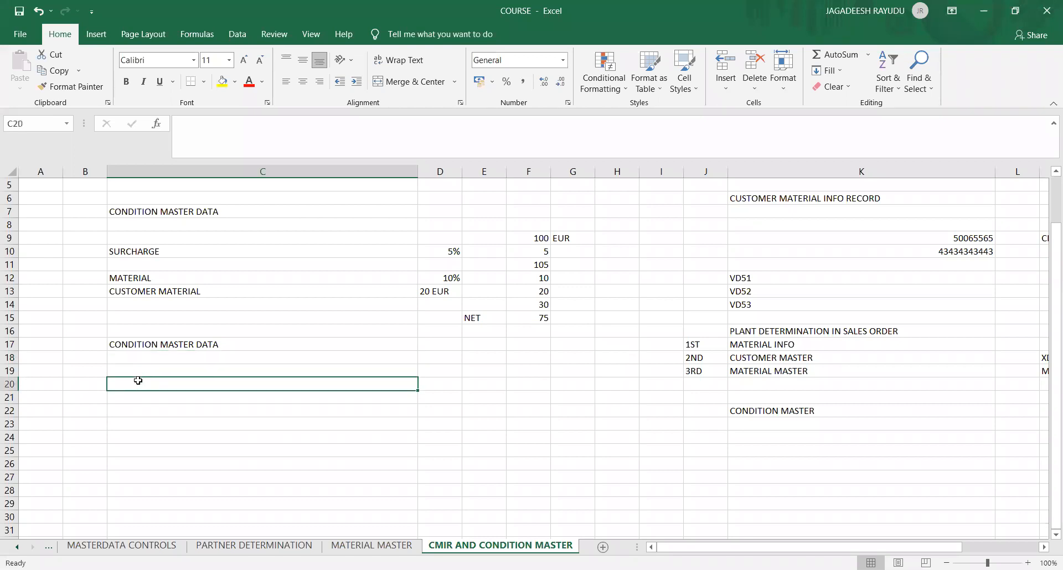
{"action": "type", "text": "NO PRICING PROCEDURE COULD BE DETERMINED"}
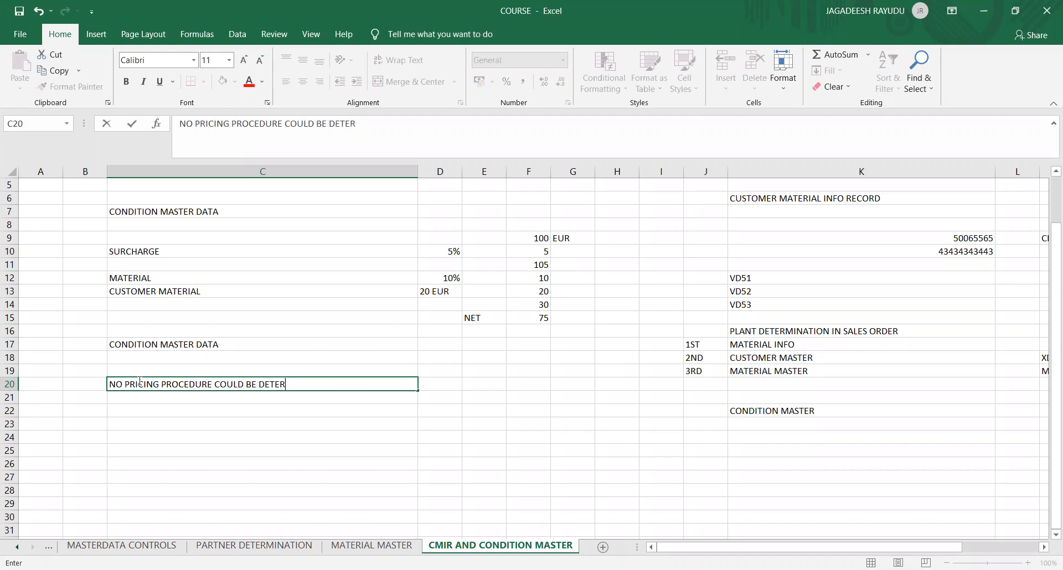
{"action": "key", "text": "Return"}
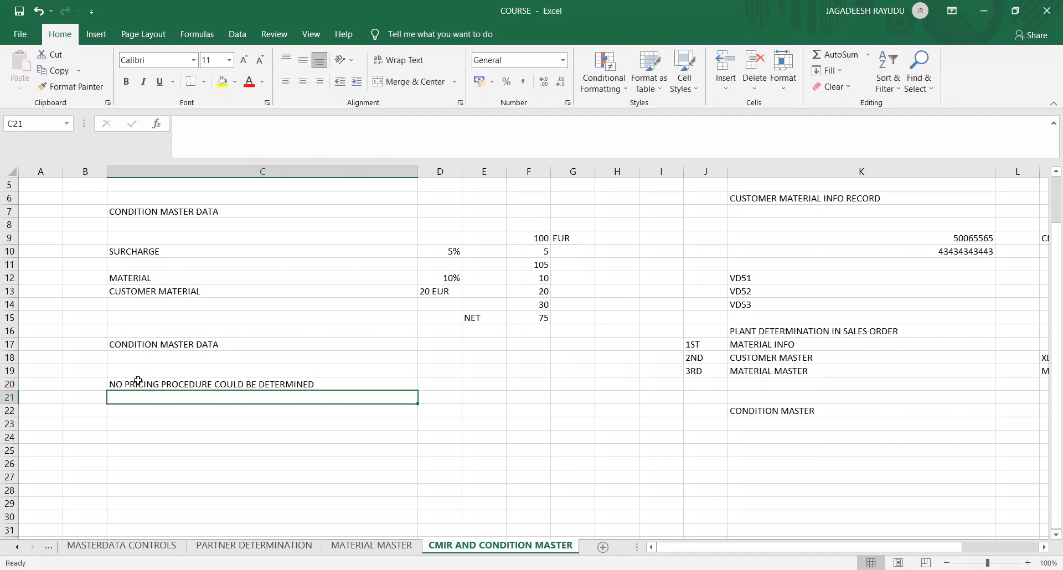
Enter the sales organization GS01 in cell D22.
{"action": "key", "text": "Down"}
{"action": "key", "text": "Right"}
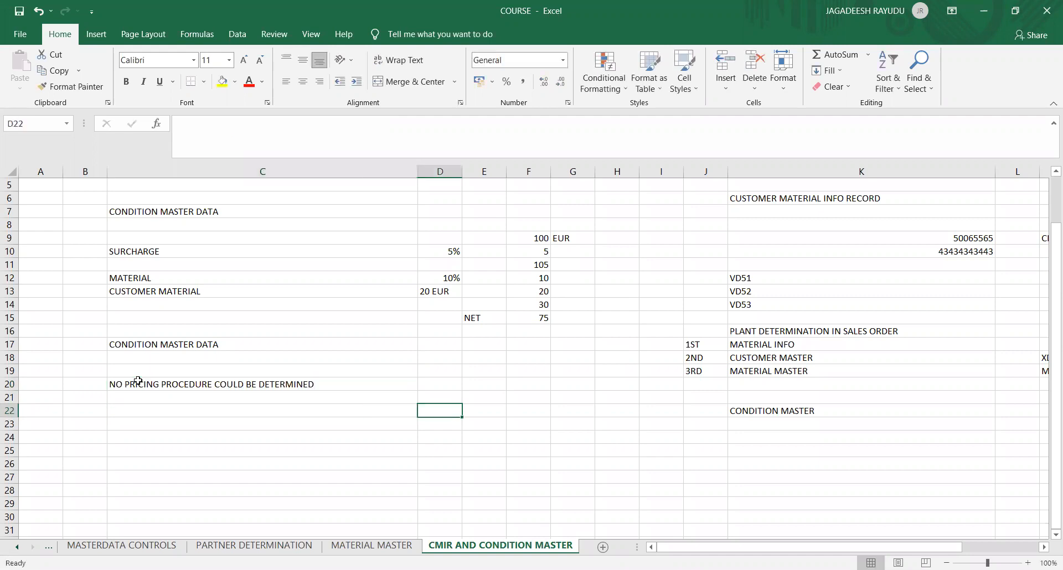
{"action": "type", "text": "GS"}
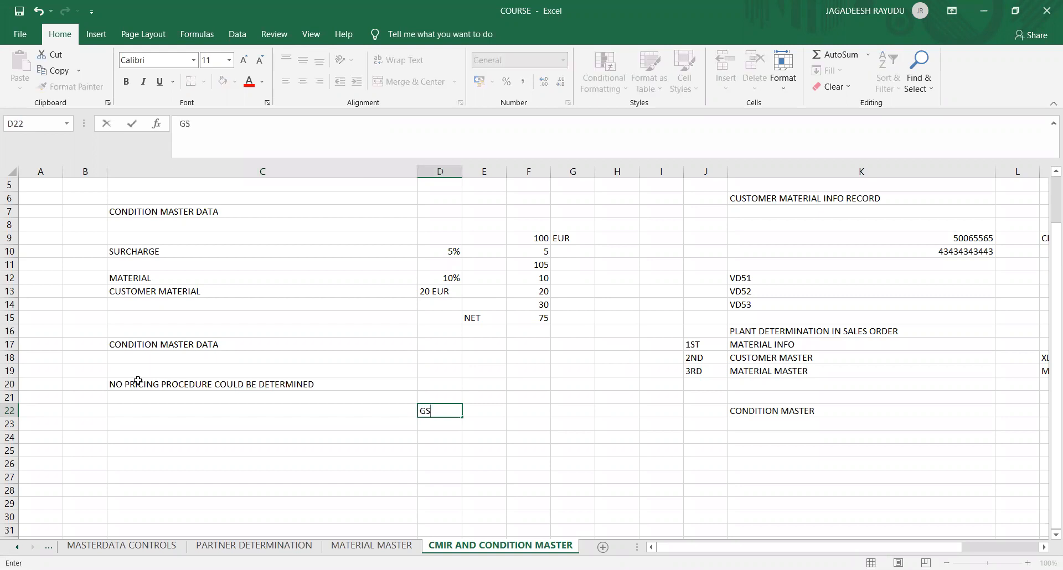
{"action": "type", "text": "01"}
{"action": "key", "text": "Return"}
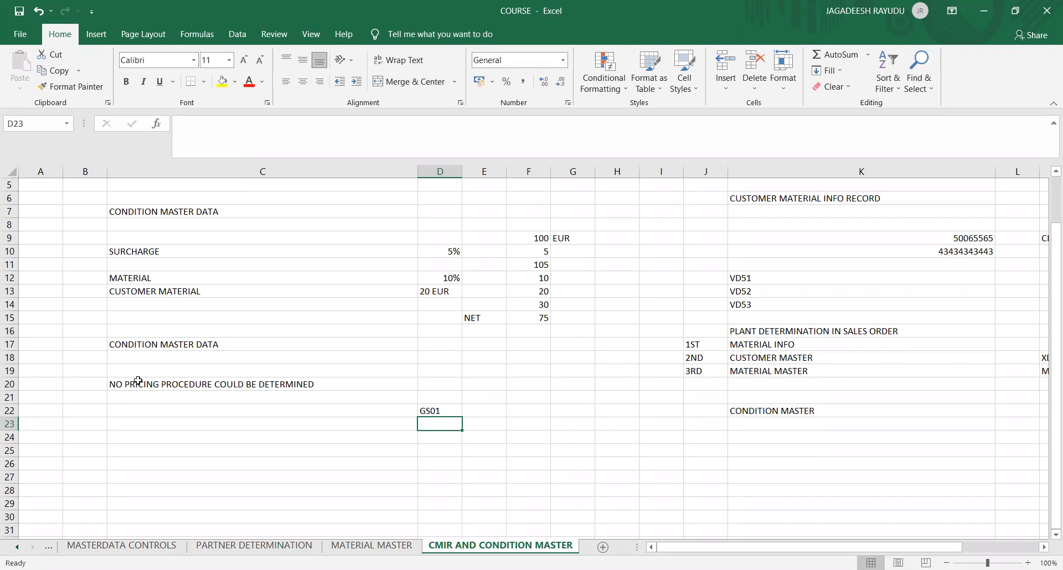
Look up the division and distribution channel codes on the DEFINTION sheet and return to CMIR AND CONDITION MASTER.
{"action": "type", "text": "GS01"}
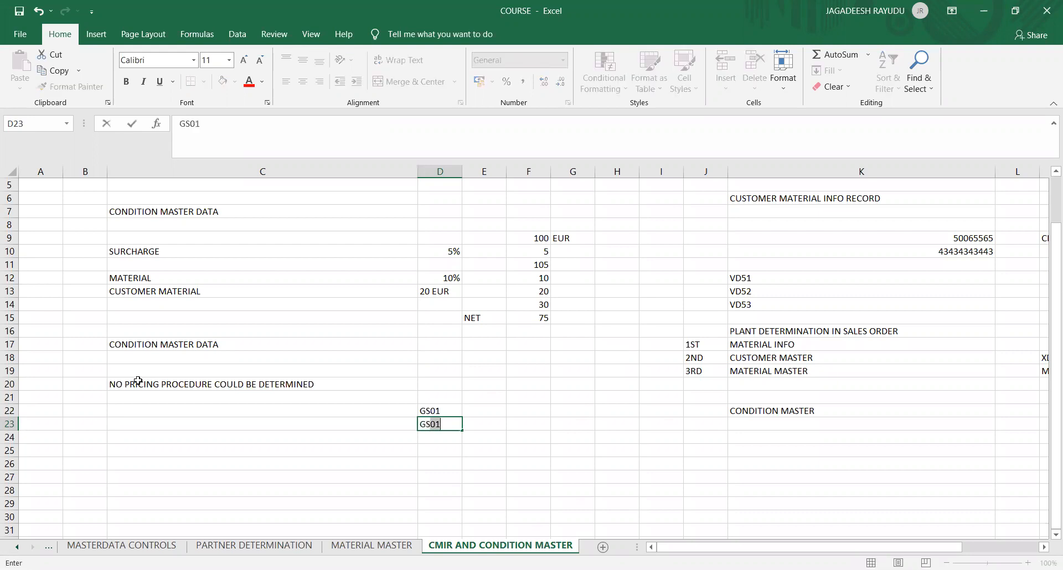
{"action": "key", "text": "BackSpace"}
{"action": "left_click", "coordinate": [18, 548]}
{"action": "left_click", "coordinate": [17, 547]}
{"action": "left_click", "coordinate": [90, 546]}
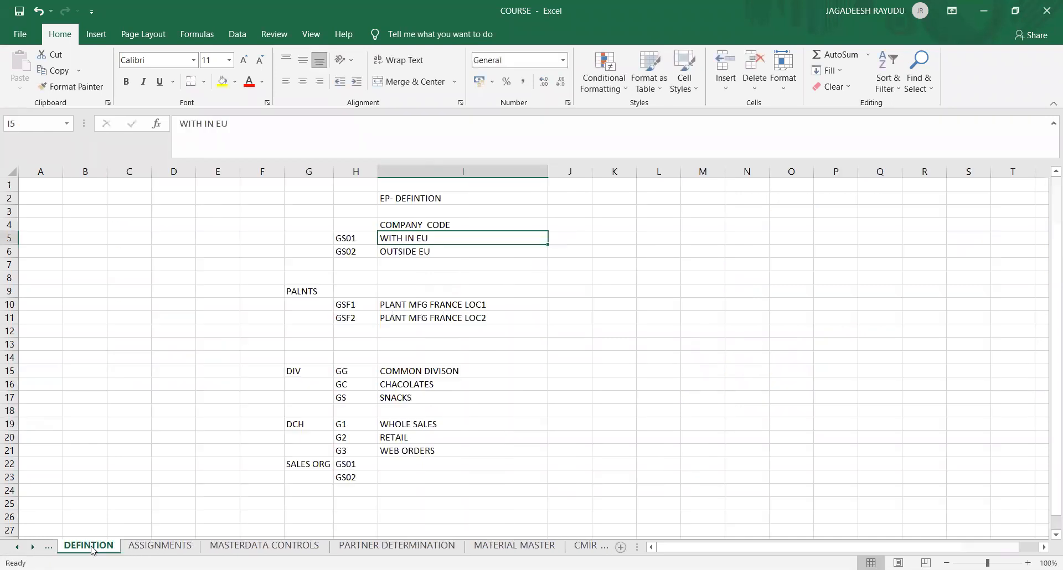
{"action": "left_click", "coordinate": [349, 384]}
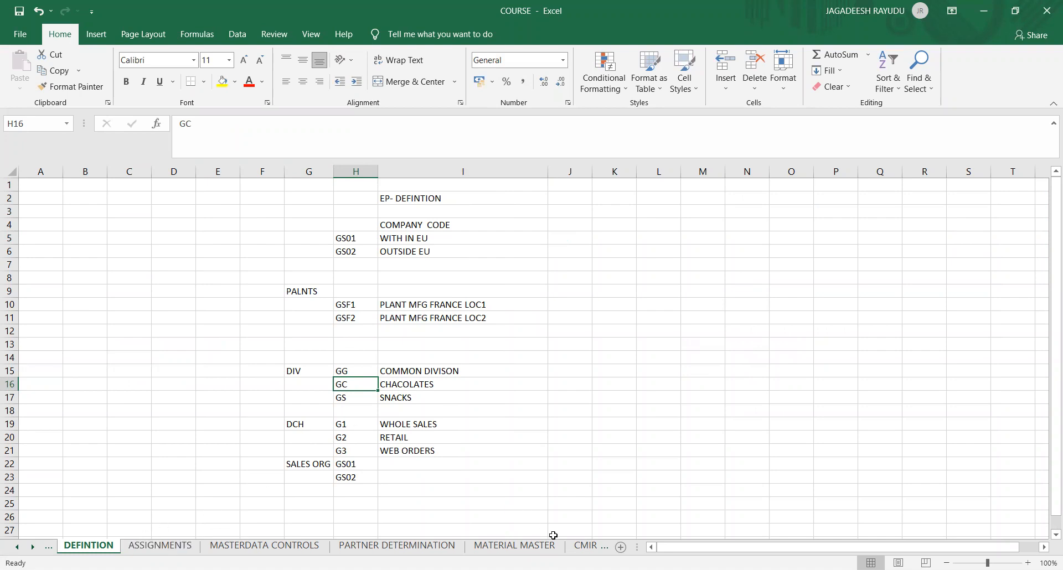
{"action": "left_click", "coordinate": [580, 550]}
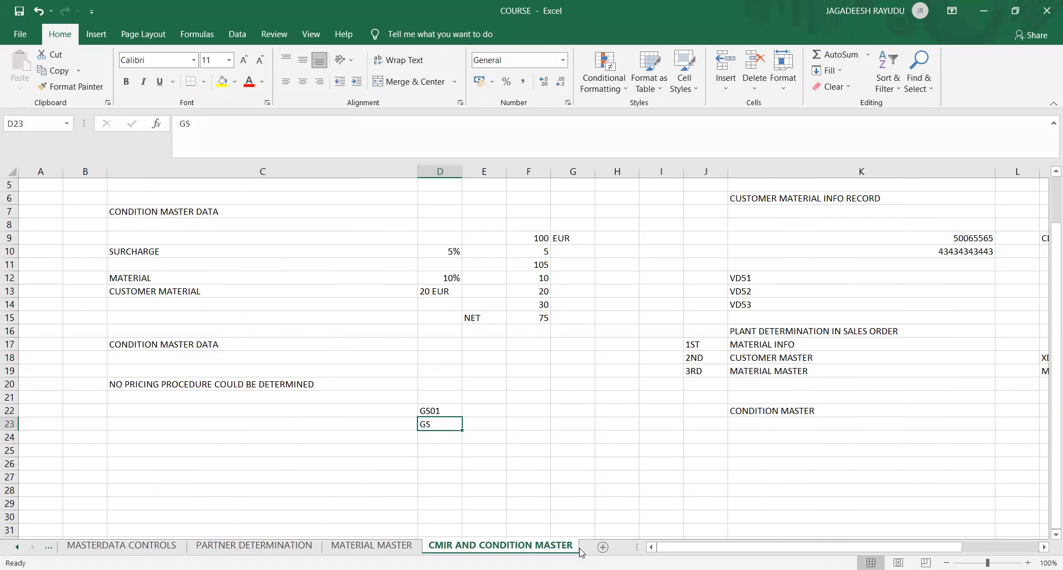
Enter distribution channel G1 in cell D23 and division GC in cell D24.
{"action": "left_click", "coordinate": [442, 415]}
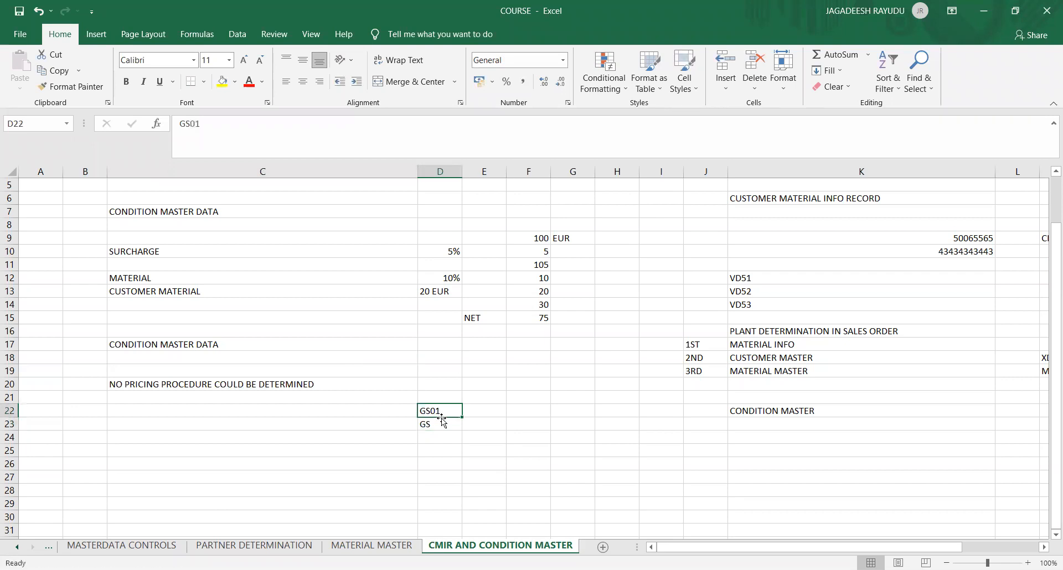
{"action": "left_click", "coordinate": [438, 427]}
{"action": "type", "text": "G2"}
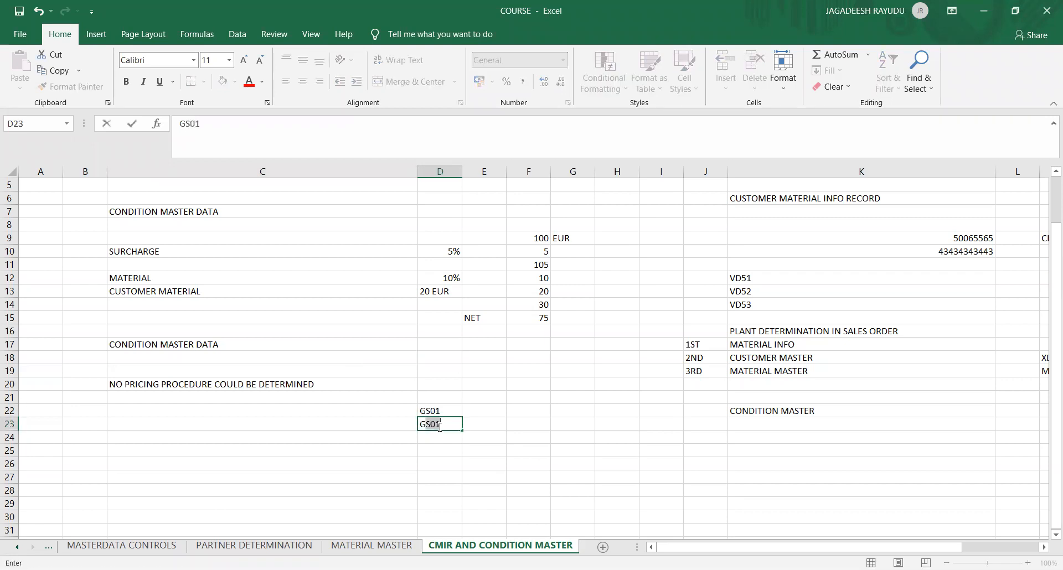
{"action": "left_click", "coordinate": [435, 438]}
{"action": "type", "text": "G"}
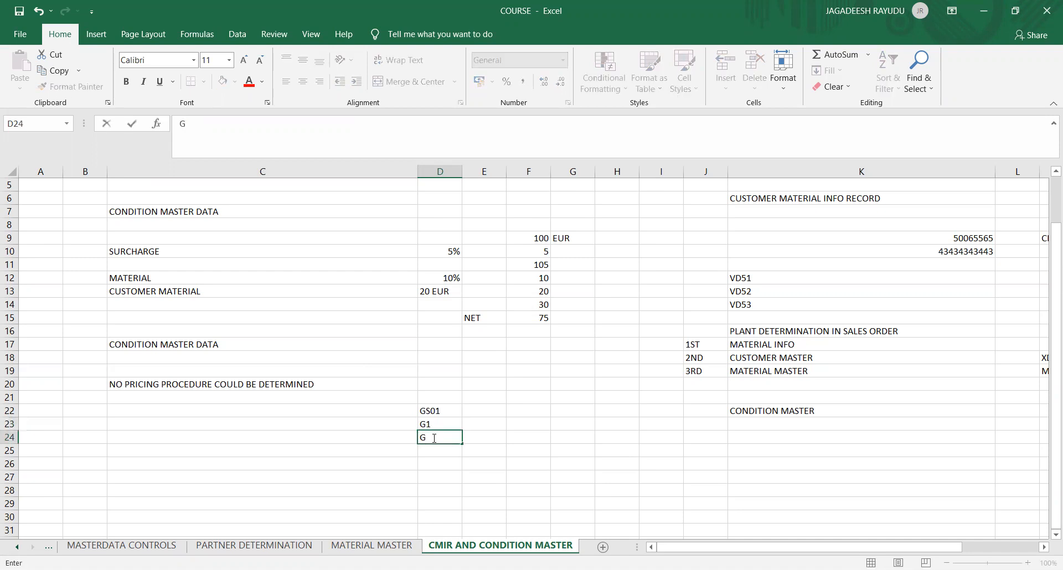
{"action": "key", "text": "Return"}
{"action": "key", "text": "Up"}
{"action": "key", "text": "Up"}
{"action": "key", "text": "Up"}
{"action": "key", "text": "Up"}
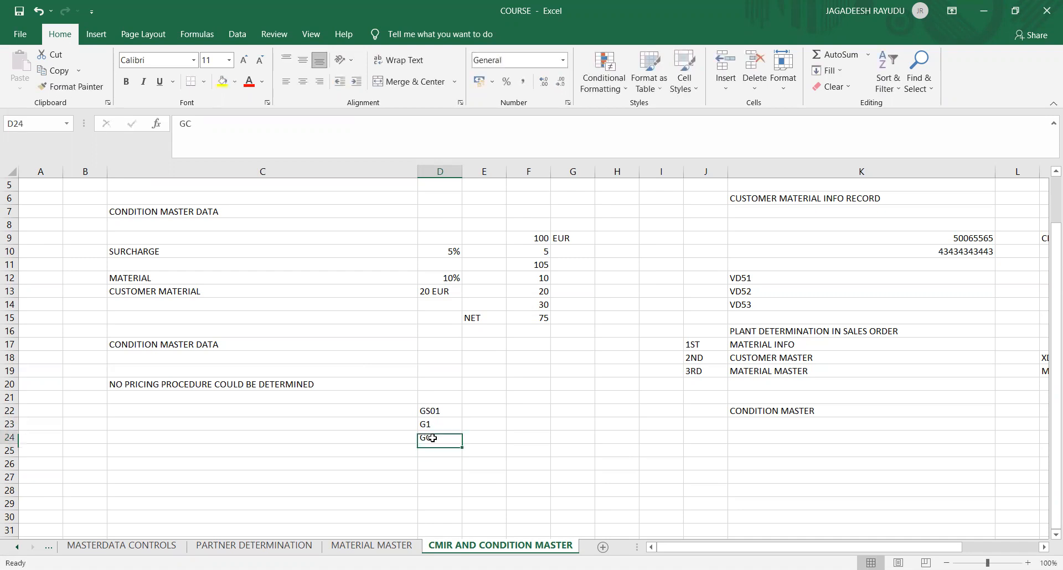
{"action": "key", "text": "Down"}
{"action": "key", "text": "Down"}
{"action": "key", "text": "Down"}
{"action": "key", "text": "Up"}
{"action": "key", "text": "Up"}
{"action": "key", "text": "Down"}
{"action": "key", "text": "Down"}
{"action": "key", "text": "Down"}
{"action": "key", "text": "Left"}
{"action": "key", "text": "Left"}
{"action": "key", "text": "Right"}
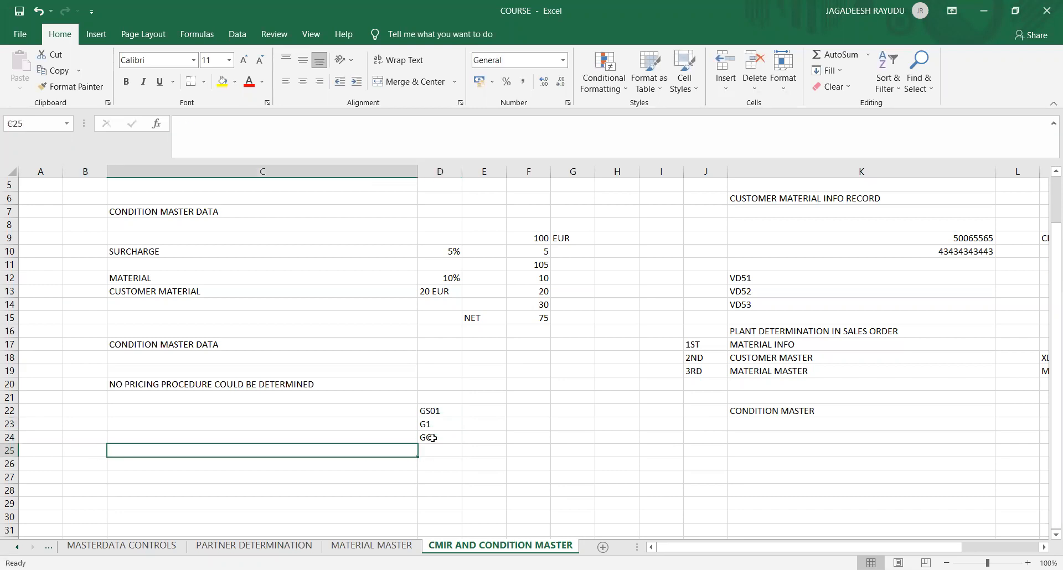
Enter the sales area GS01, G1 and GC across cells D25, E25 and F25.
{"action": "key", "text": "Right"}
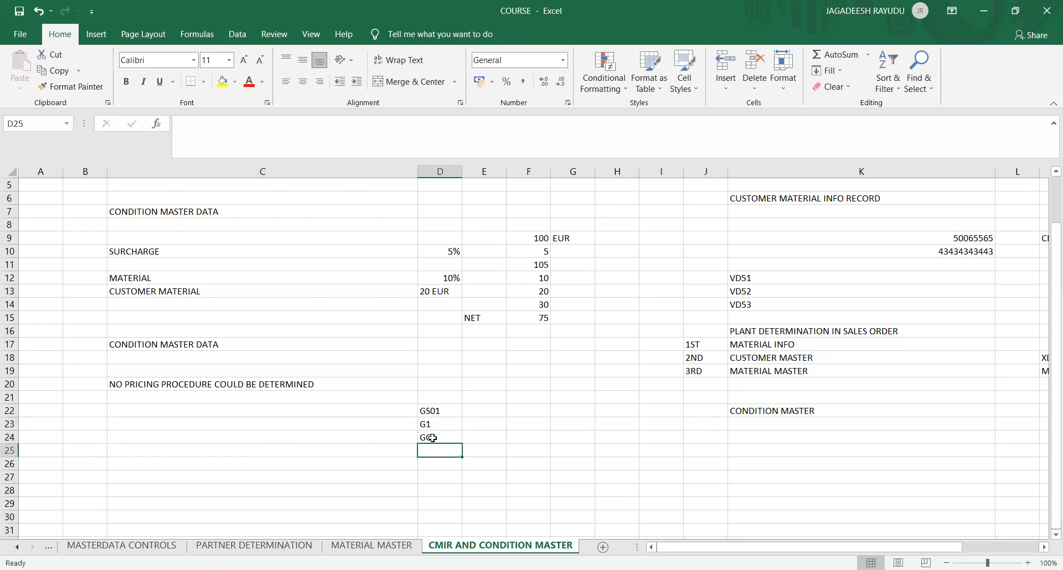
{"action": "type", "text": "GS01"}
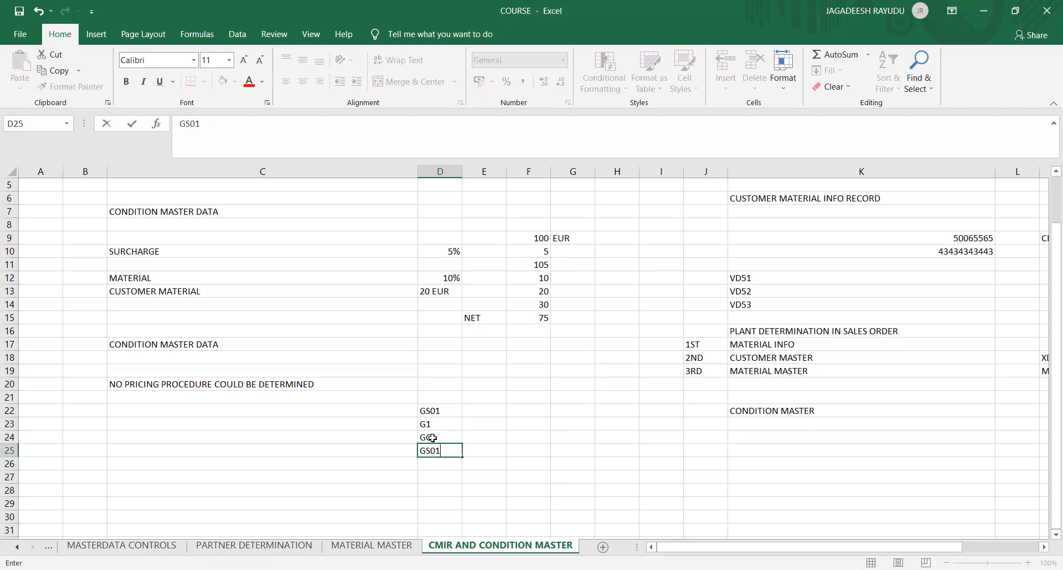
{"action": "key", "text": "Right"}
{"action": "type", "text": "G"}
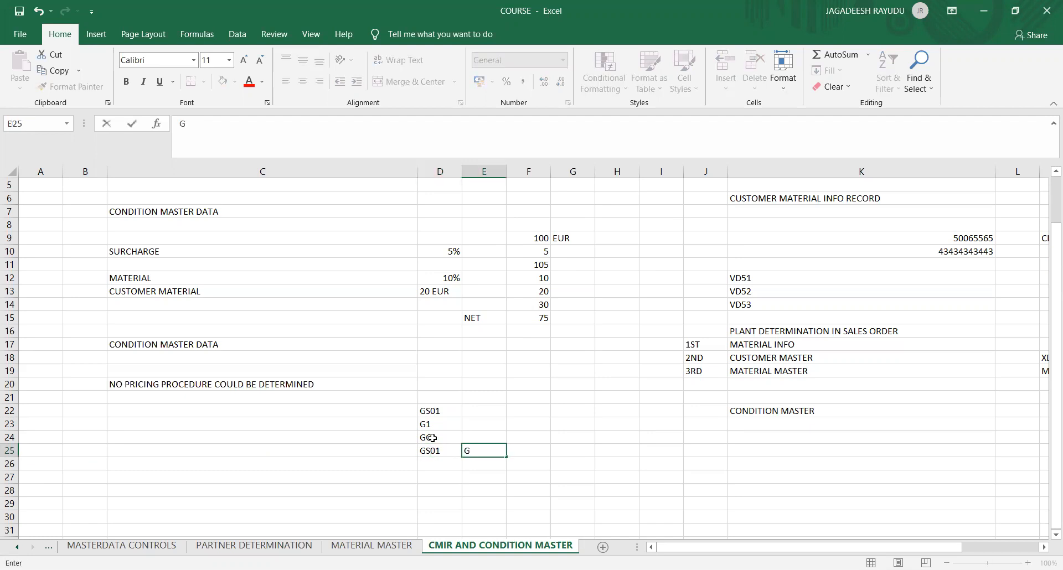
{"action": "type", "text": "1"}
{"action": "key", "text": "Right"}
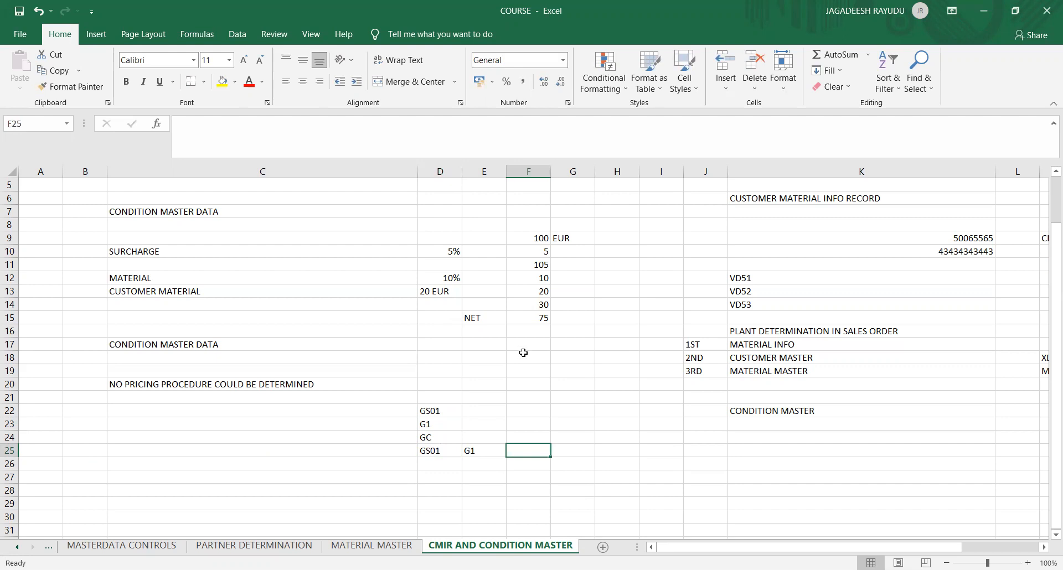
{"action": "type", "text": "GC"}
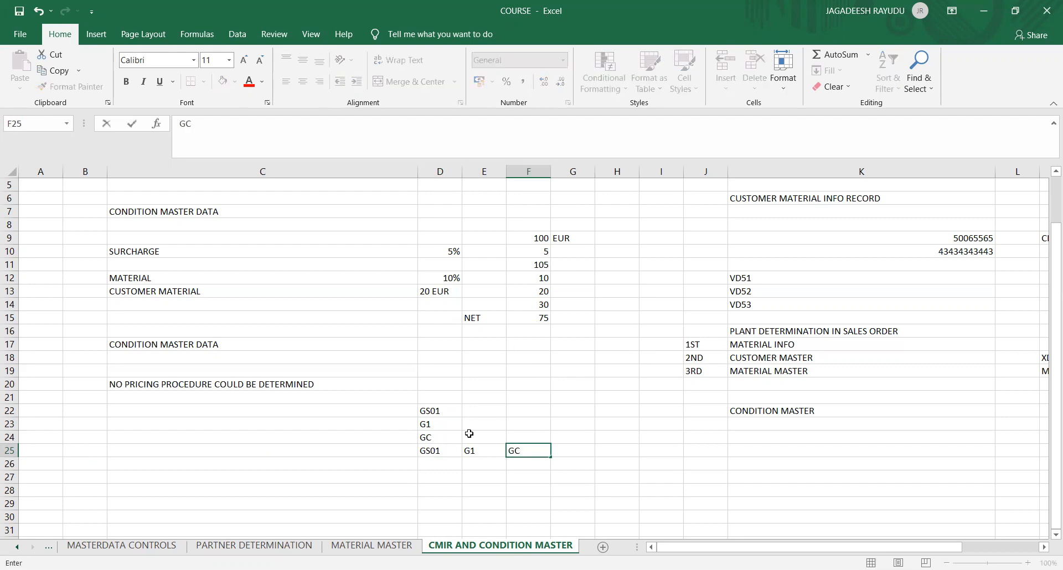
{"action": "left_click", "coordinate": [576, 447]}
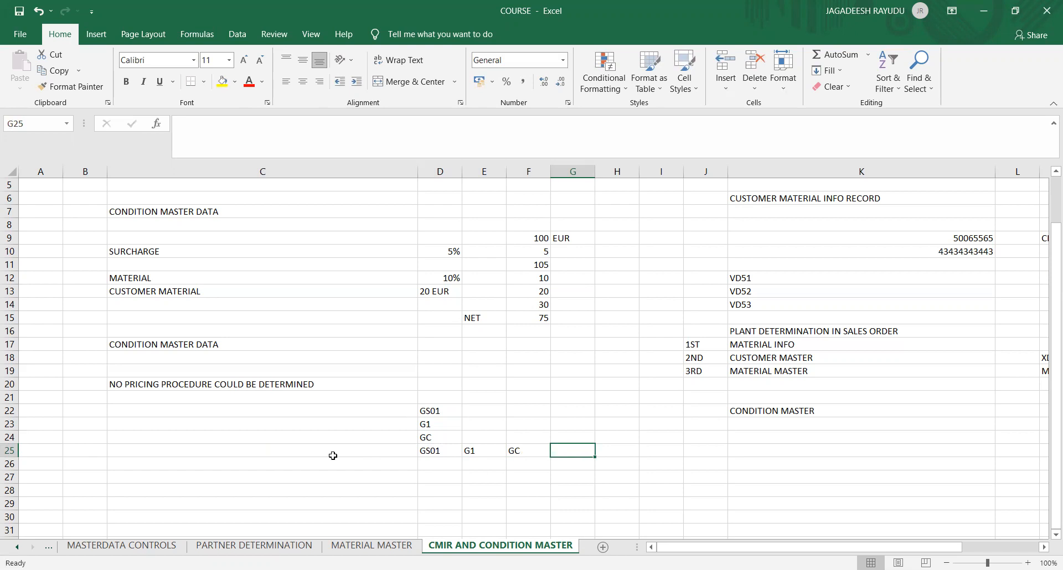
Switch to SAP and display the sold-to customer's sales area data for GS01, G1 and GC.
{"action": "left_click", "coordinate": [739, 9]}
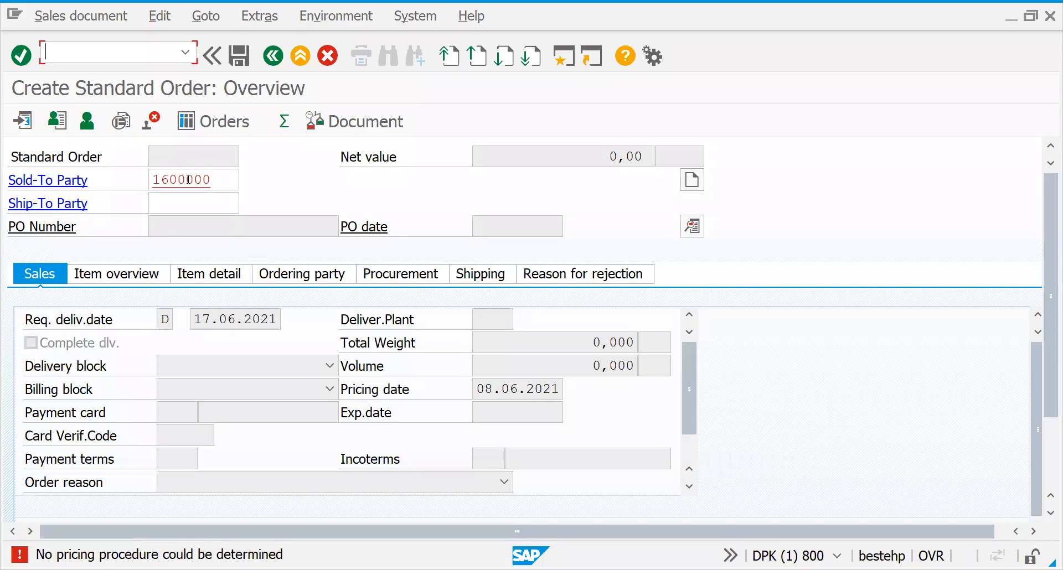
{"action": "left_click", "coordinate": [187, 180]}
{"action": "left_click", "coordinate": [66, 53]}
{"action": "type", "text": "/NXD01"}
{"action": "key", "text": "Return"}
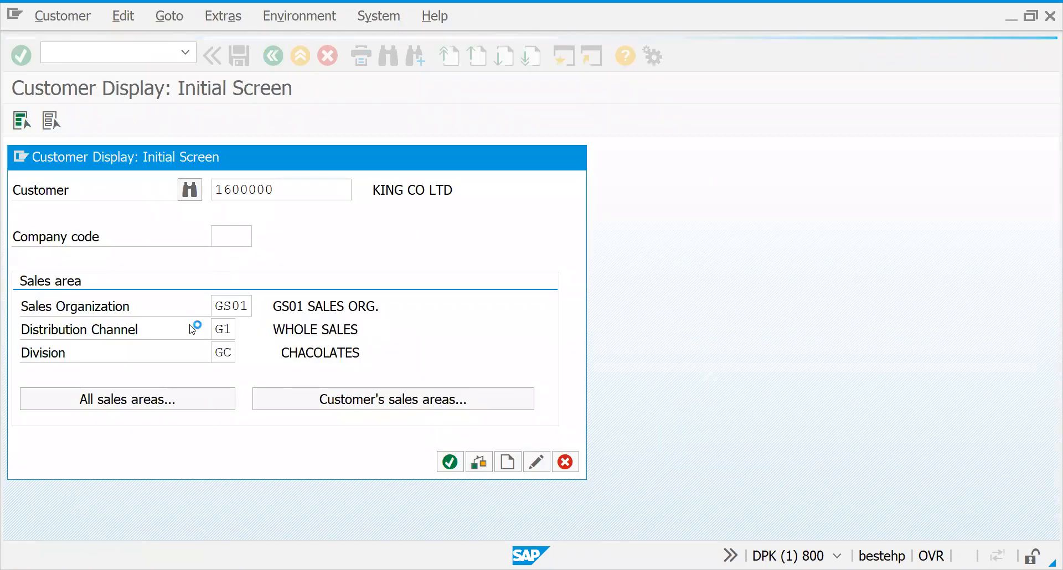
{"action": "key", "text": "Return"}
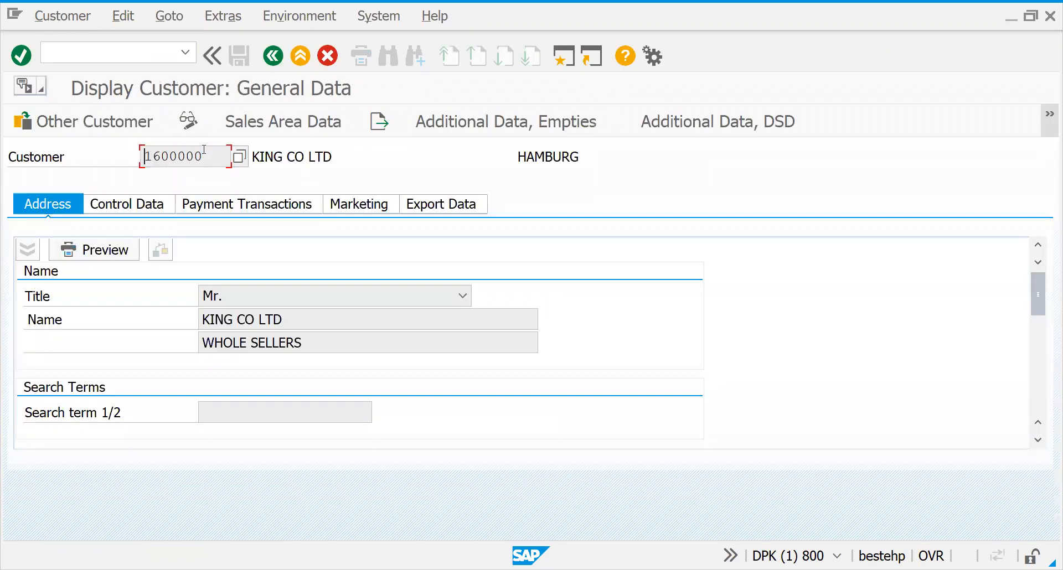
{"action": "left_click", "coordinate": [261, 121]}
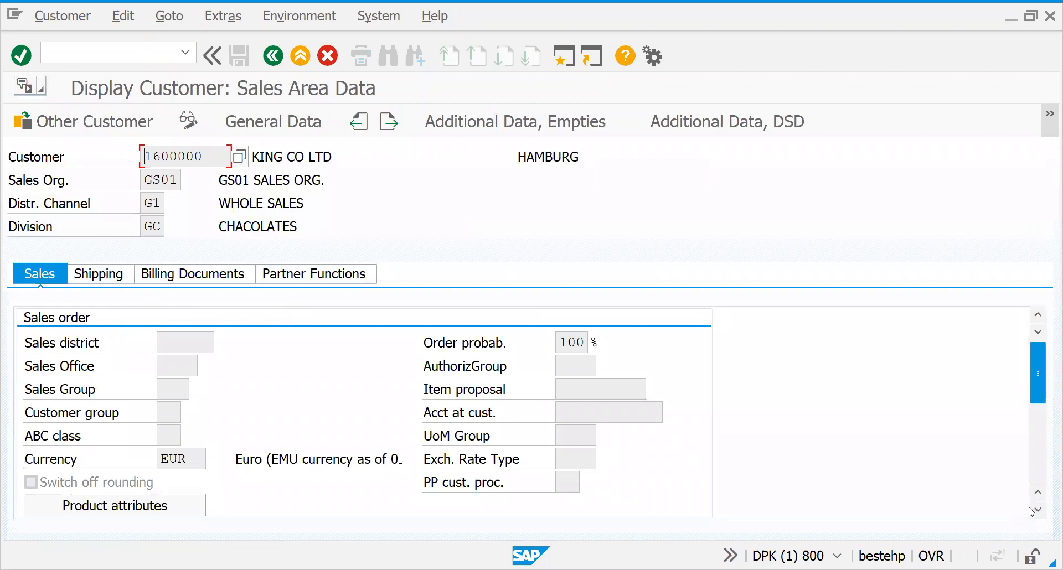
Examine the Cust.pric.proc. field under Pricing/Statistics and its list of possible customer pricing procedures.
{"action": "left_click", "coordinate": [1042, 475]}
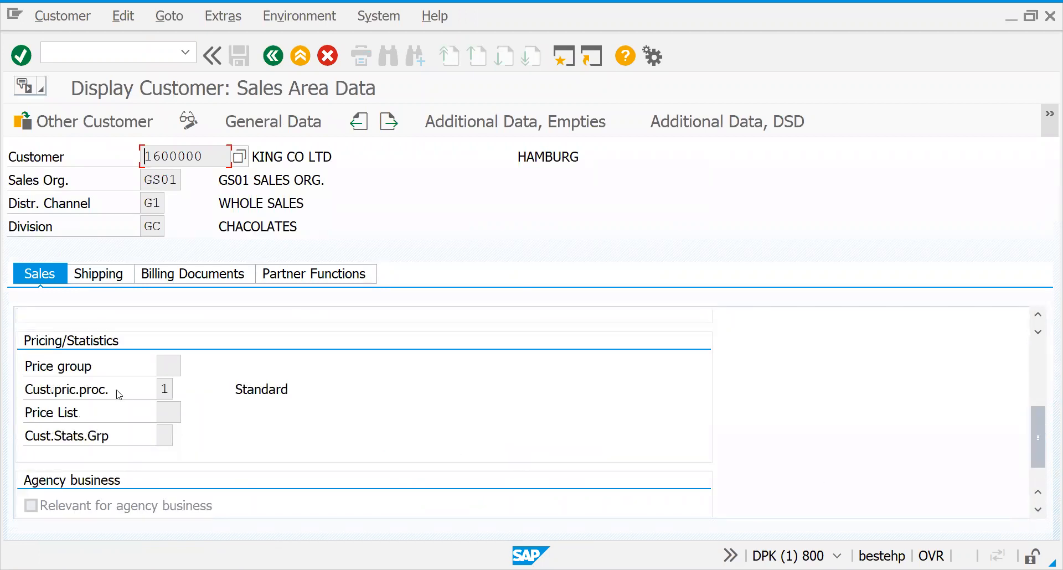
{"action": "left_click", "coordinate": [160, 388]}
{"action": "left_click", "coordinate": [180, 388]}
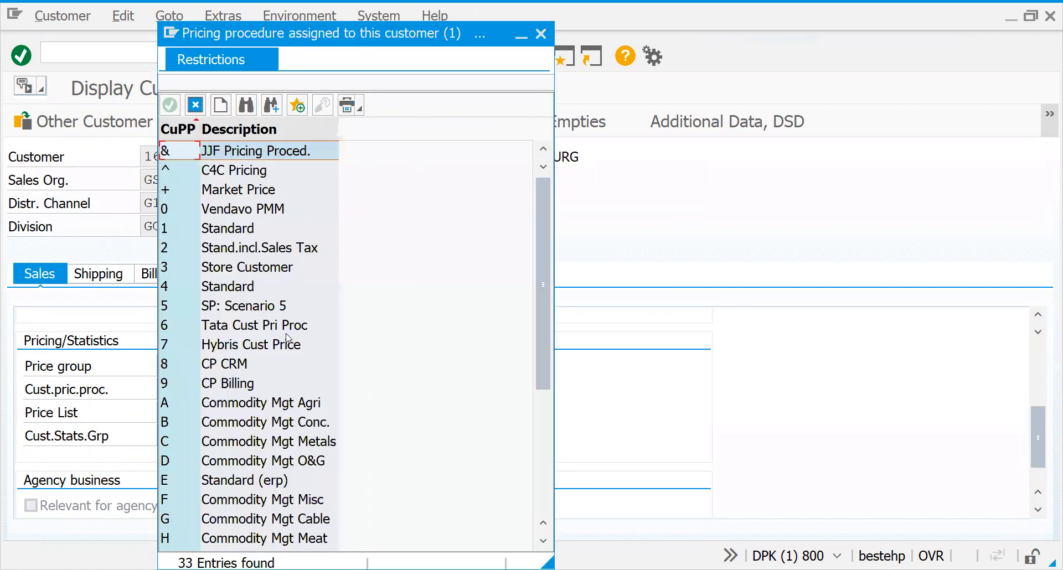
{"action": "left_click", "coordinate": [203, 232]}
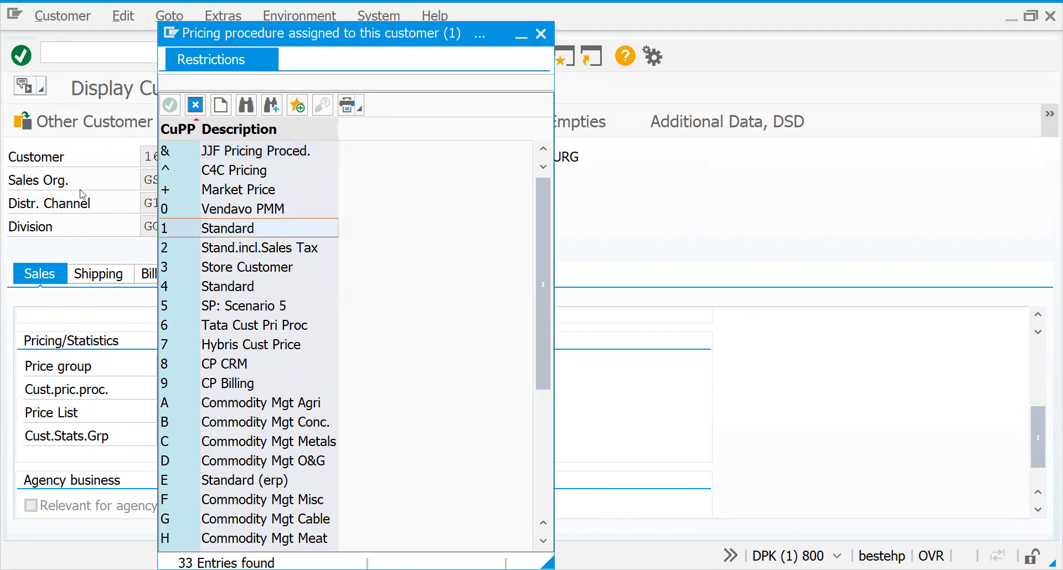
{"action": "key", "text": "Return"}
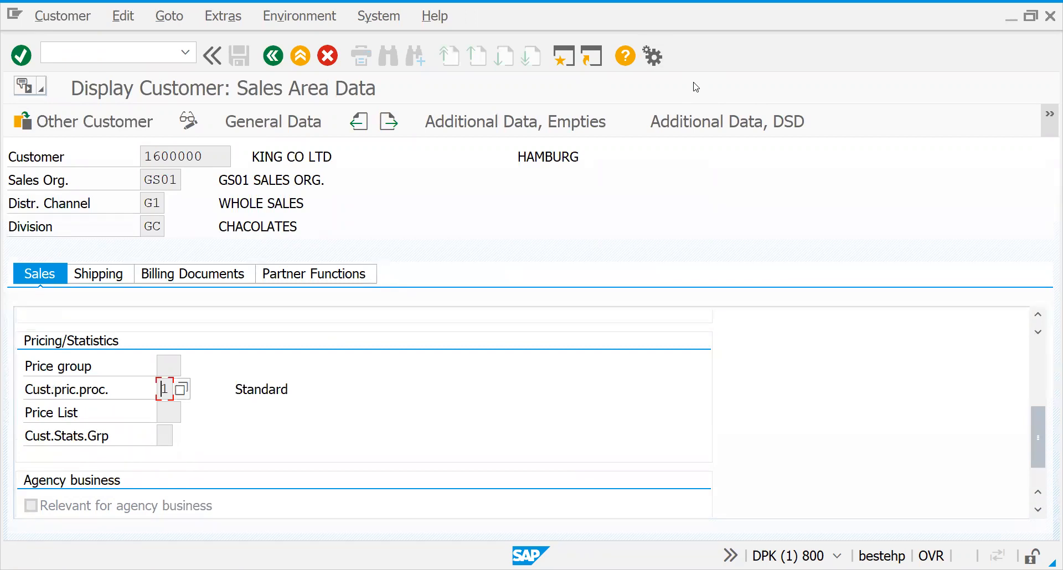
Open the Maintain Sales Order Types transaction.
{"action": "left_click", "coordinate": [75, 55]}
{"action": "type", "text": "/NVOV"}
{"action": "key", "text": "Return"}
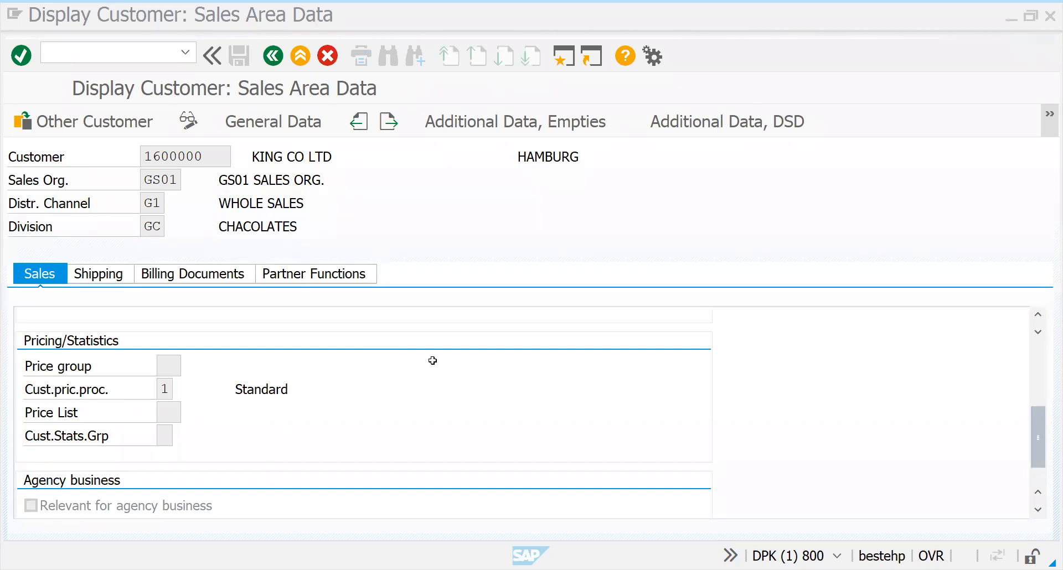
Switch to the COURSE workbook in Excel and fill cells D25 to F25 with yellow.
{"action": "key", "text": "alt+Tab"}
{"action": "left_click", "coordinate": [444, 452]}
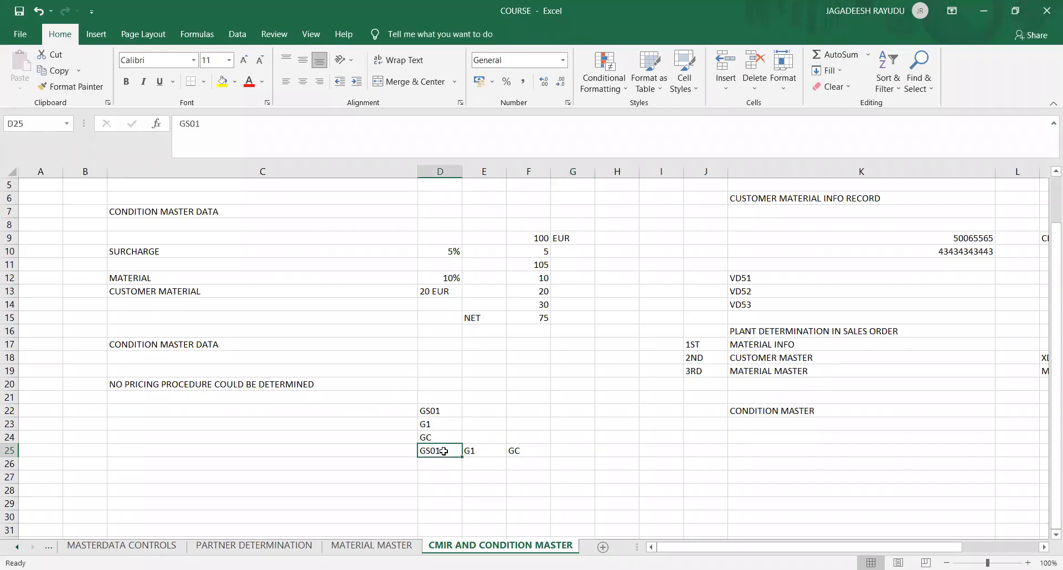
{"action": "left_click_drag", "start_coordinate": [444, 452], "coordinate": [529, 451]}
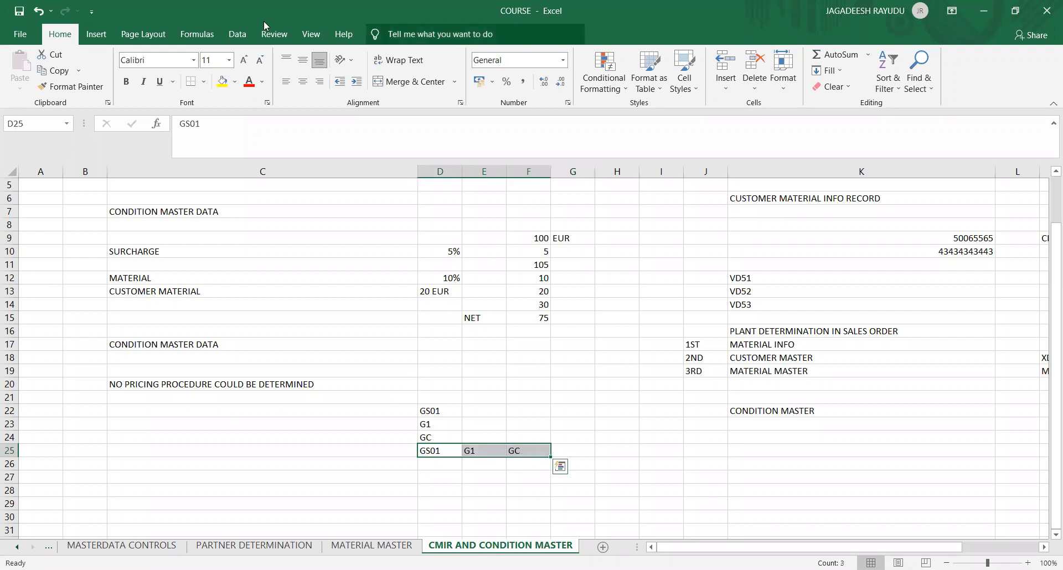
{"action": "left_click", "coordinate": [223, 81]}
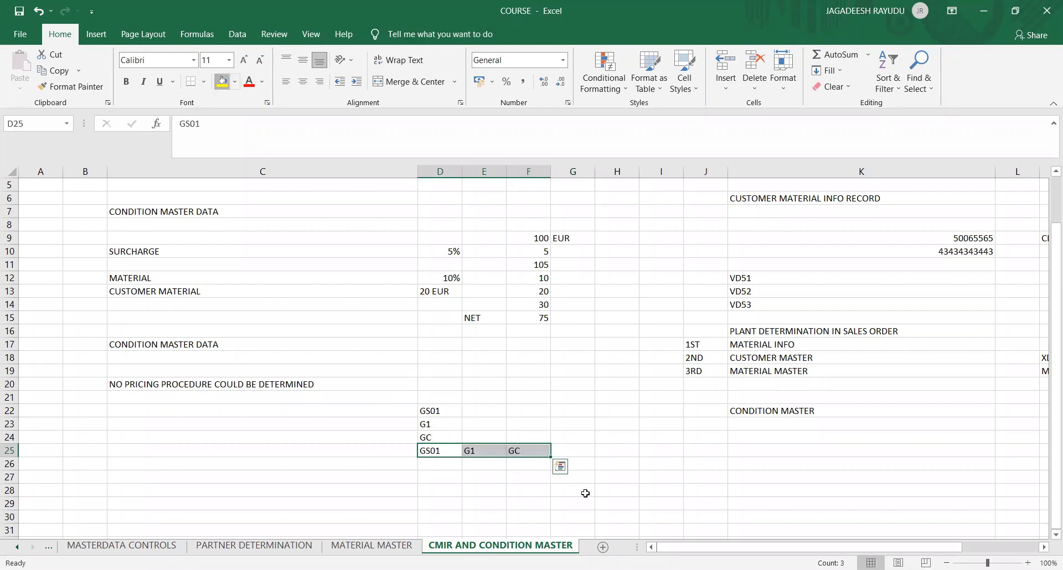
Enter customer pricing procedure 1 in G25, document pricing procedure A in H25 and pricing procedure RVA001 in I25.
{"action": "left_click", "coordinate": [575, 446]}
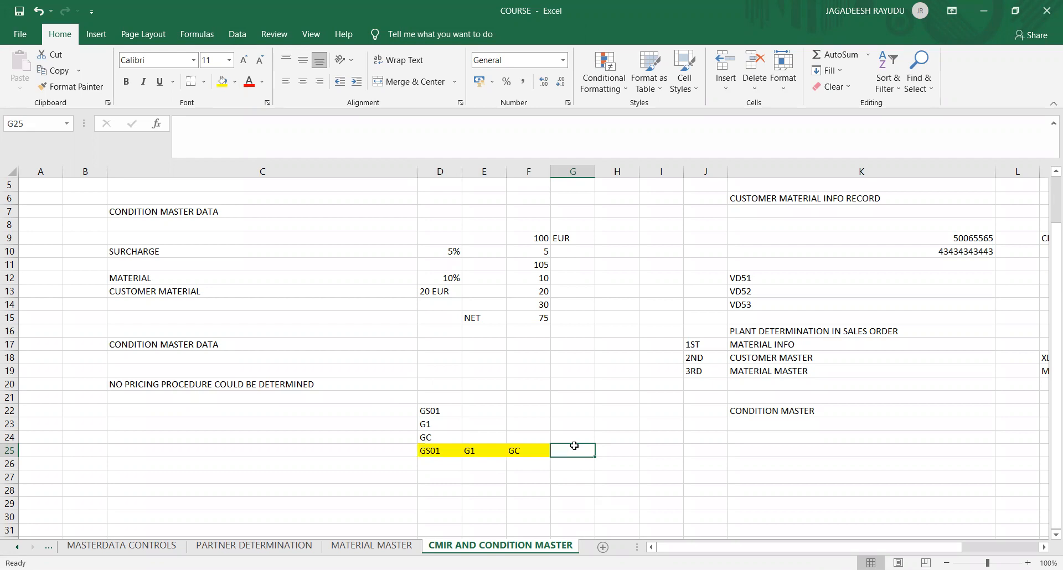
{"action": "type", "text": "1"}
{"action": "left_click", "coordinate": [607, 447]}
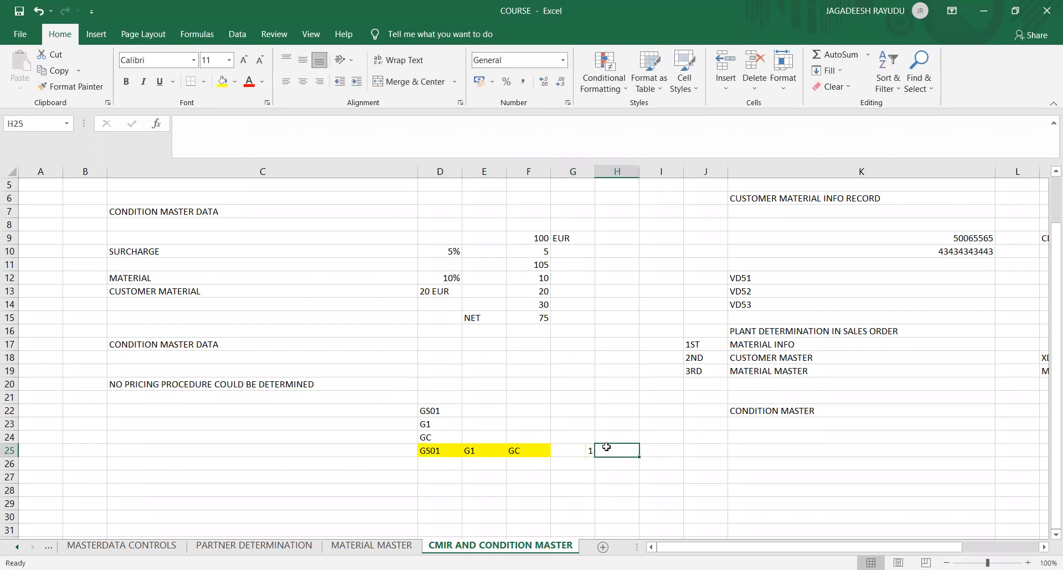
{"action": "type", "text": "A"}
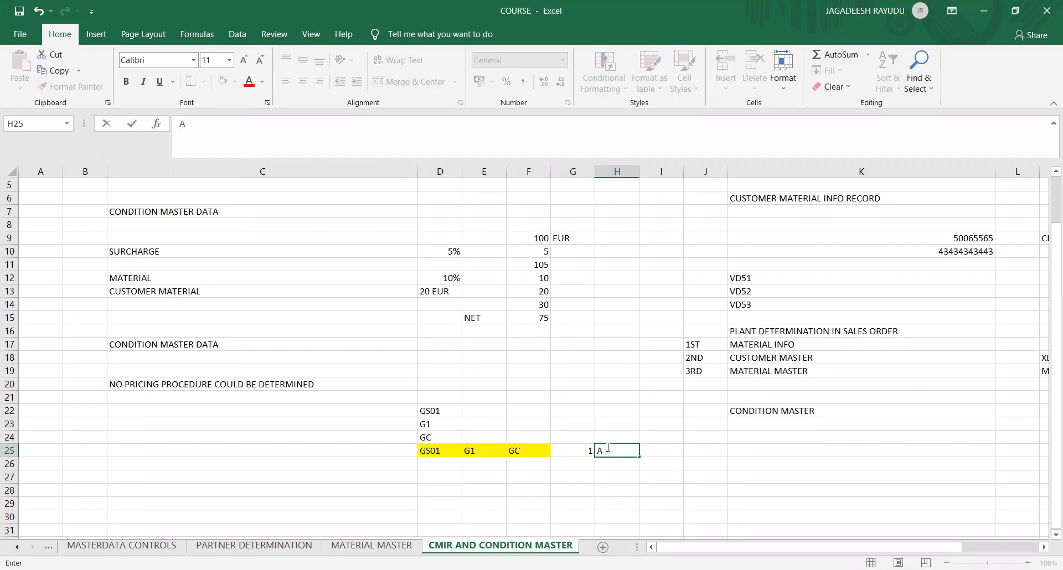
{"action": "left_click", "coordinate": [657, 453]}
{"action": "type", "text": "RV"}
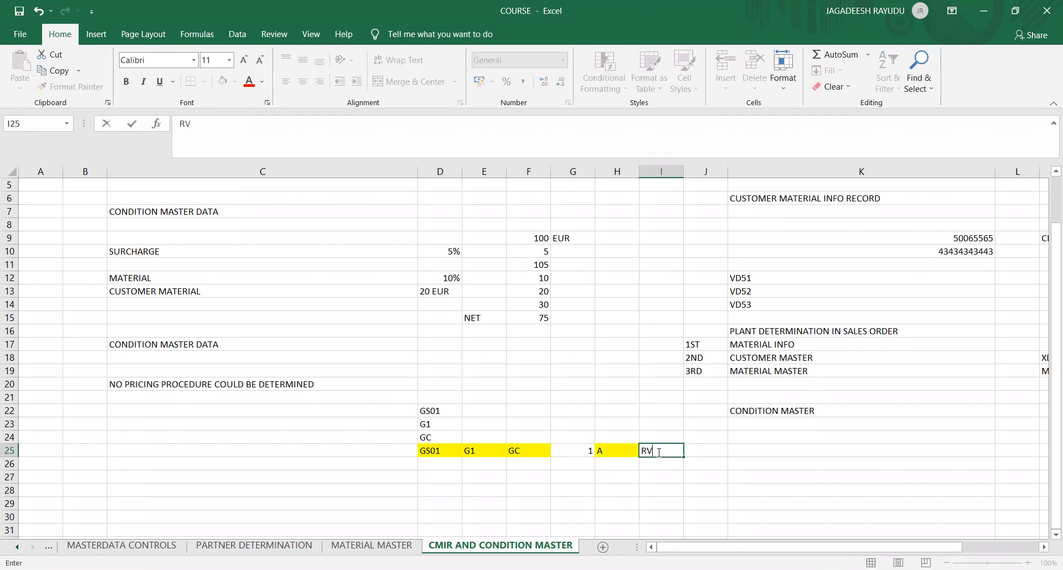
{"action": "type", "text": "A001"}
{"action": "key", "text": "Return"}
Copy the determination row in cells D25 to I25.
{"action": "left_click", "coordinate": [566, 452]}
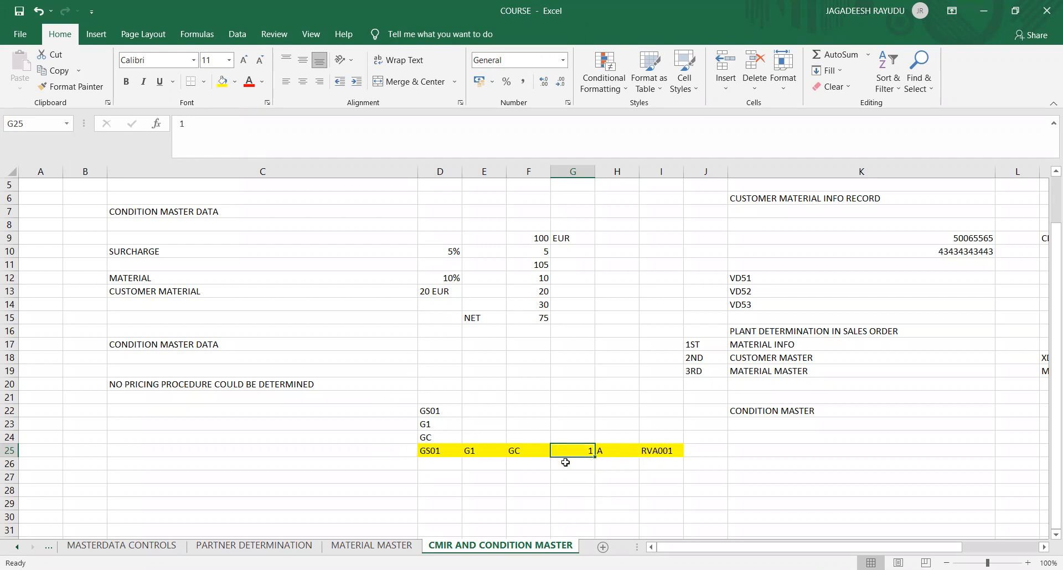
{"action": "left_click", "coordinate": [446, 456]}
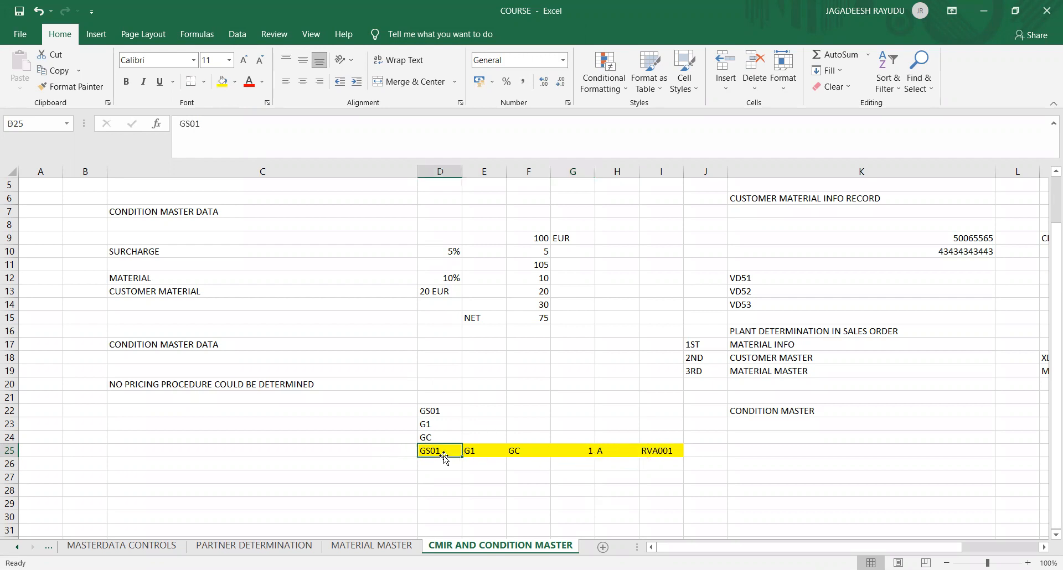
{"action": "key", "text": "shift+Right"}
{"action": "key", "text": "shift+Right"}
{"action": "key", "text": "shift+Right"}
{"action": "key", "text": "shift+Right"}
{"action": "key", "text": "shift+Right"}
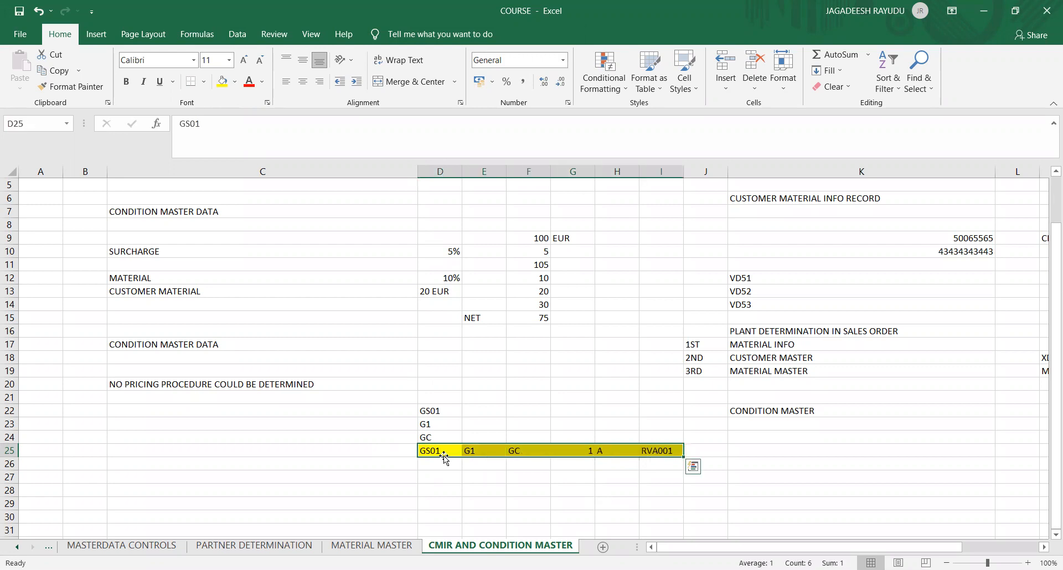
{"action": "key", "text": "ctrl+c"}
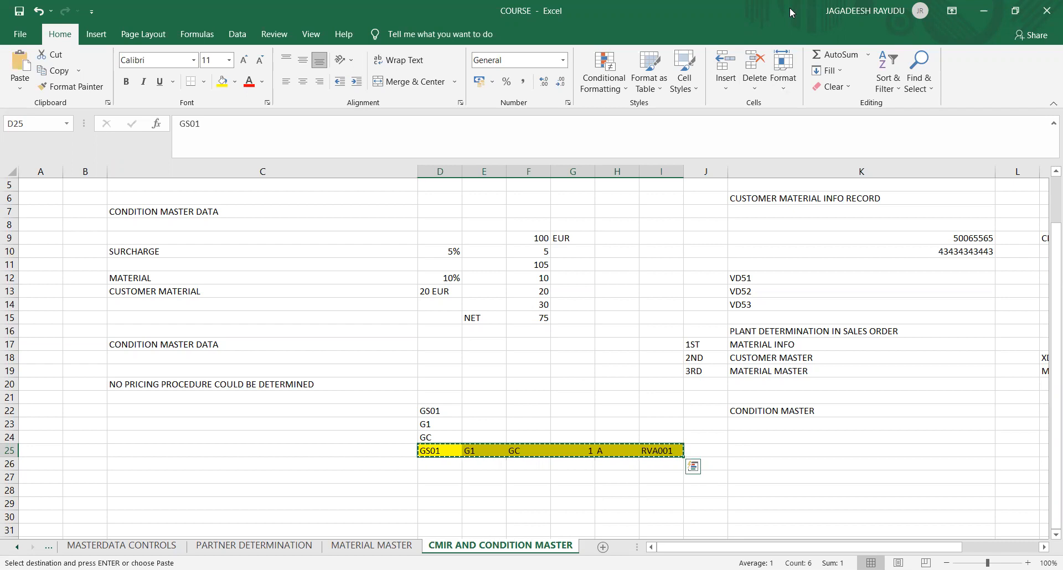
Switch to SAP, open the details of sales order type OR and check its document pricing procedure.
{"action": "key", "text": "alt+Tab"}
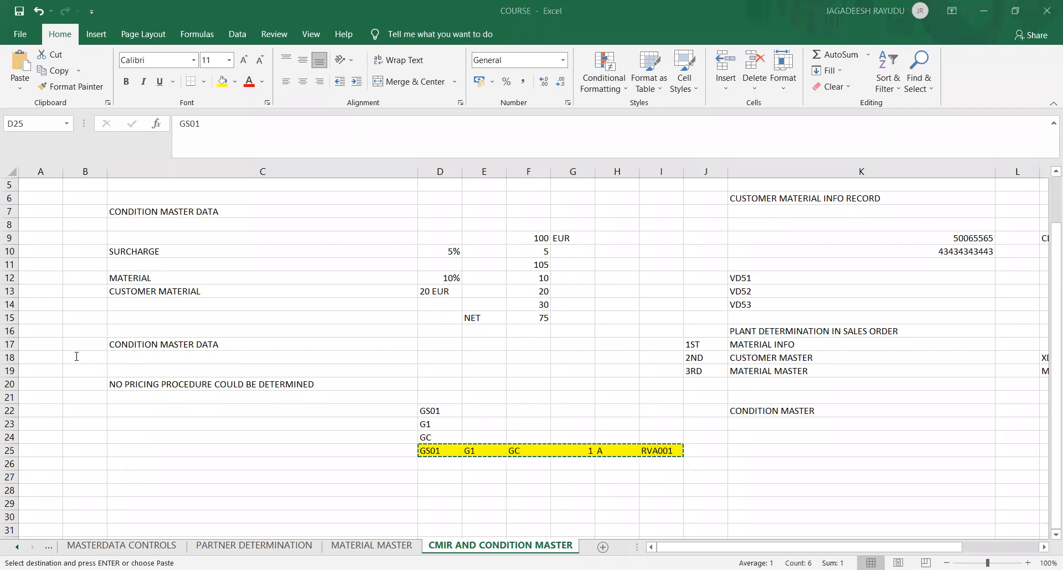
{"action": "key", "text": "alt+Tab"}
{"action": "left_click", "coordinate": [97, 530]}
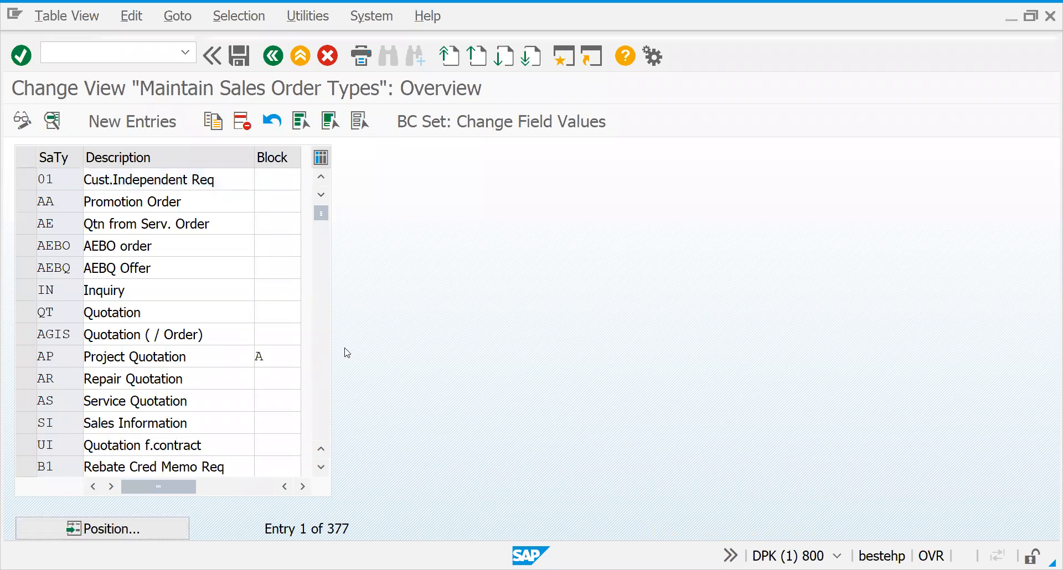
{"action": "type", "text": "OR"}
{"action": "key", "text": "Return"}
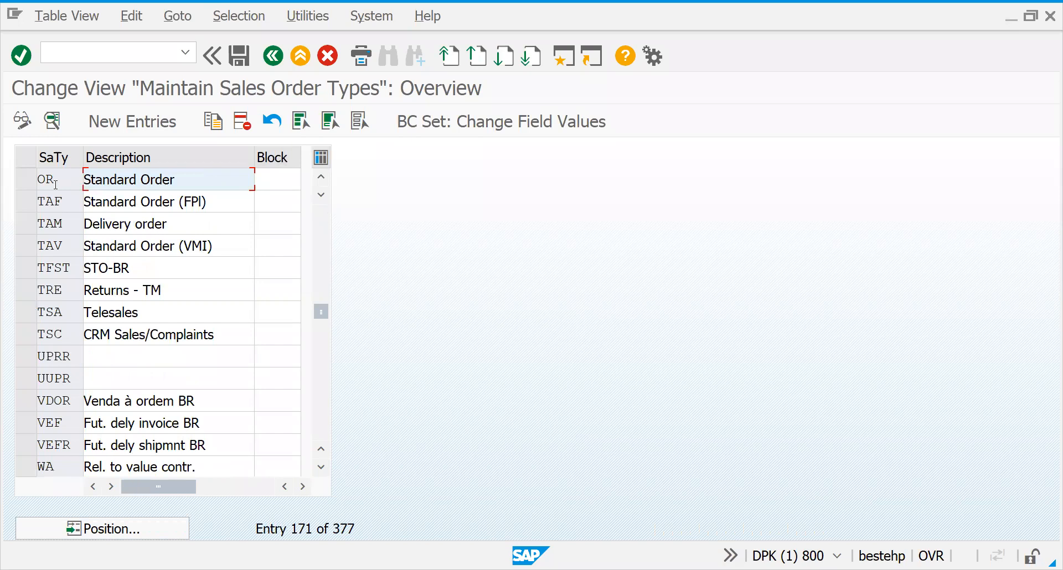
{"action": "double_click", "coordinate": [55, 185]}
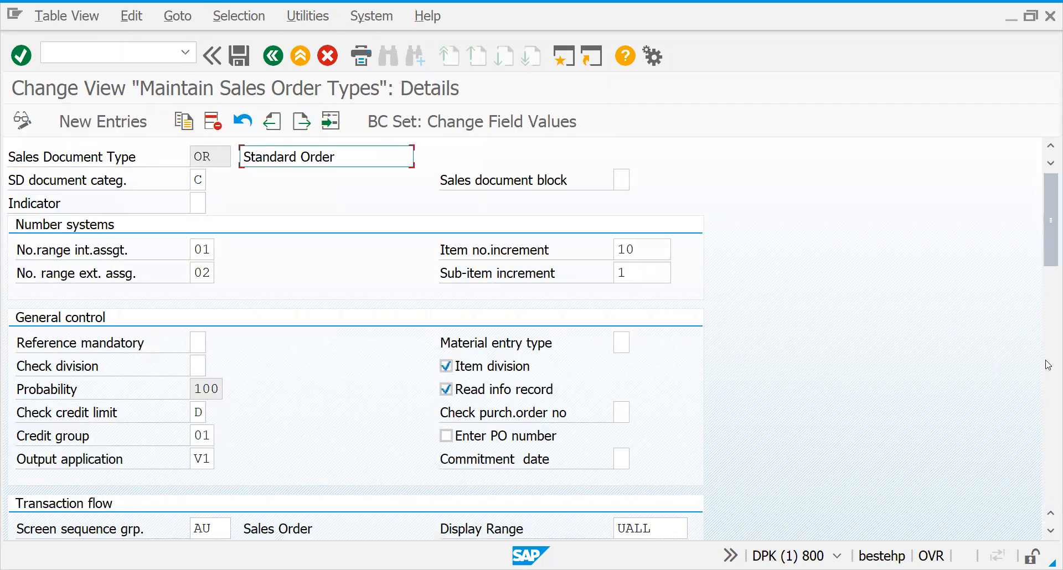
{"action": "left_click", "coordinate": [1048, 414]}
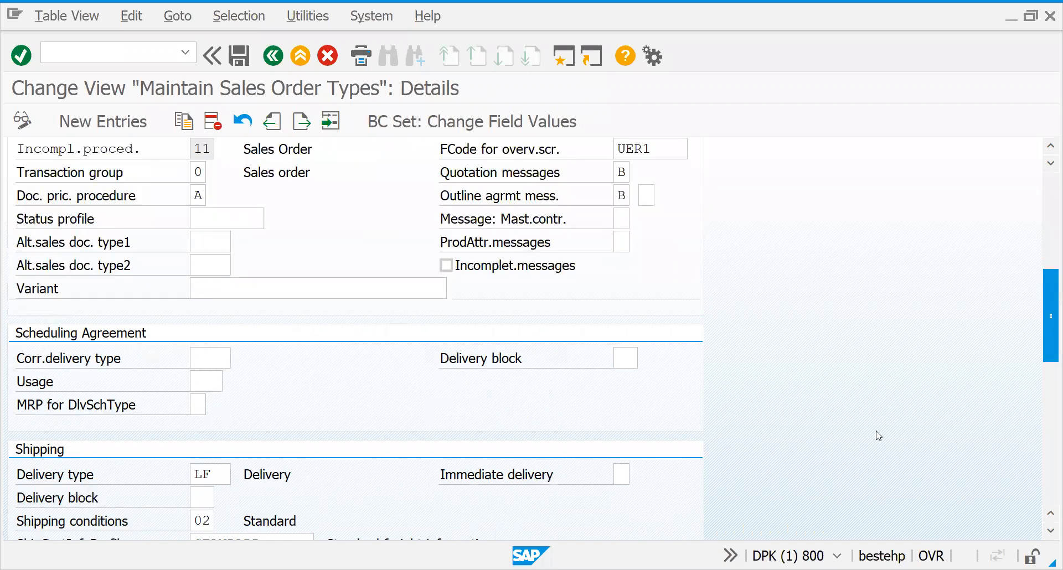
{"action": "left_click", "coordinate": [198, 196]}
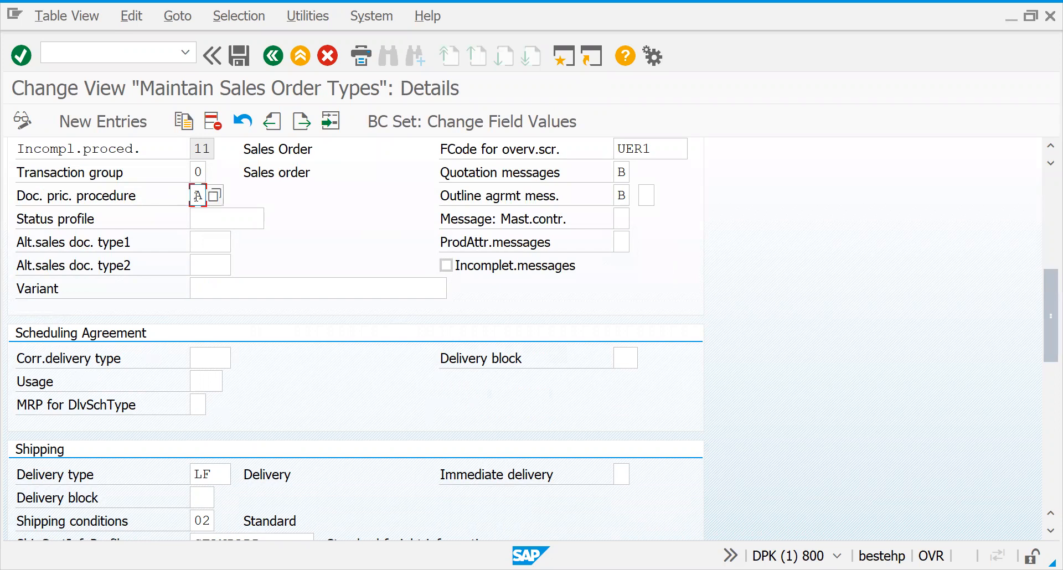
Open the pricing procedure determination for sales documents and paste the copied determination row into a new entry.
{"action": "left_click", "coordinate": [1048, 205]}
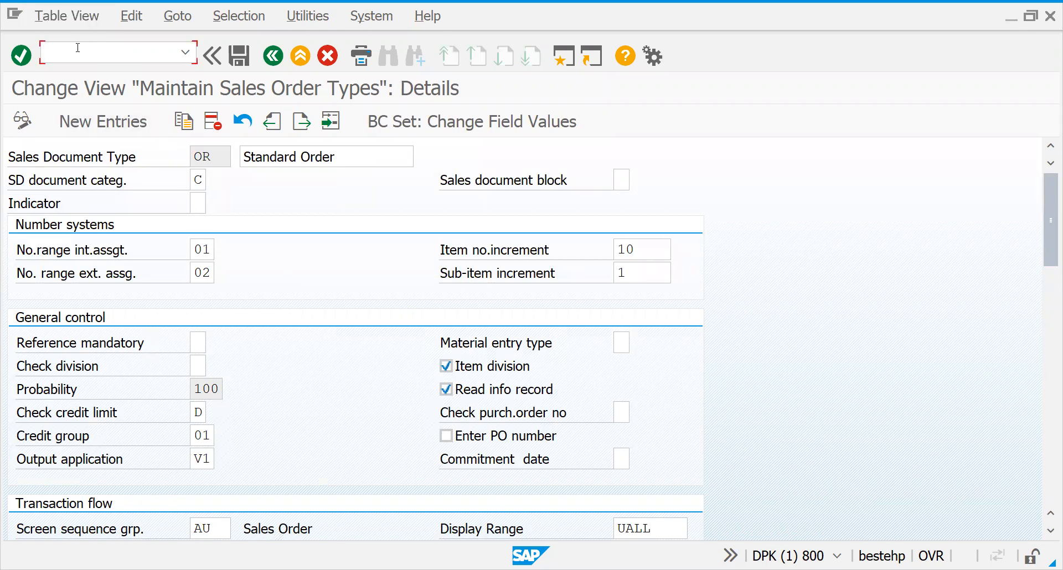
{"action": "type", "text": "/NO"}
{"action": "key", "text": "Return"}
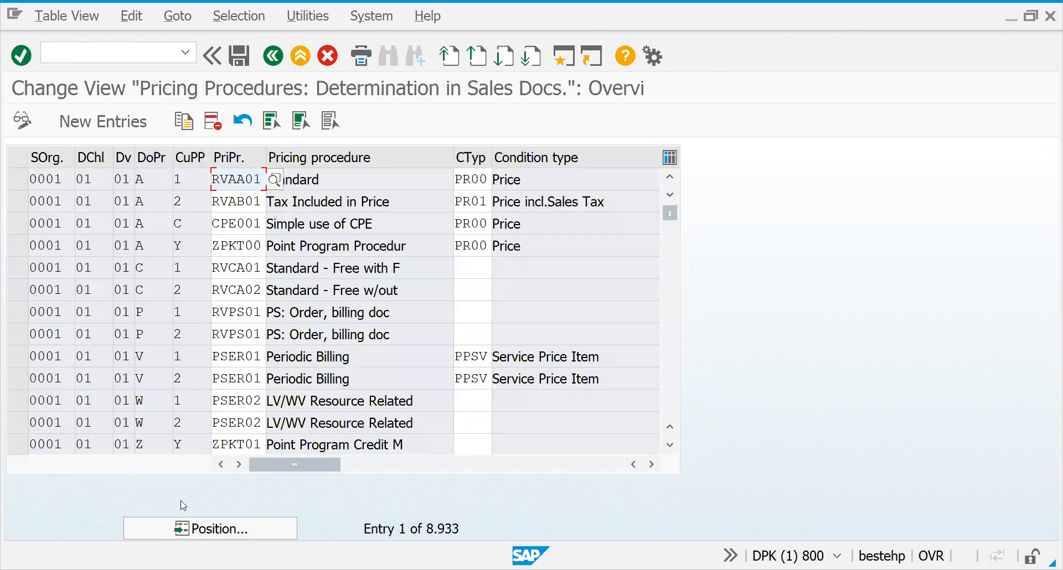
{"action": "left_click", "coordinate": [210, 526]}
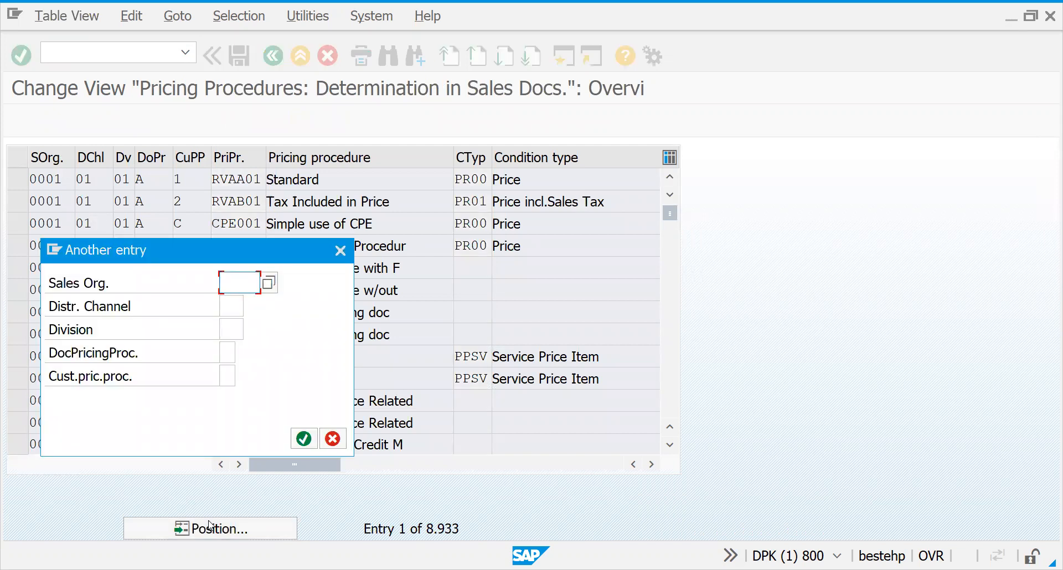
{"action": "key", "text": "Escape"}
{"action": "left_click", "coordinate": [87, 133]}
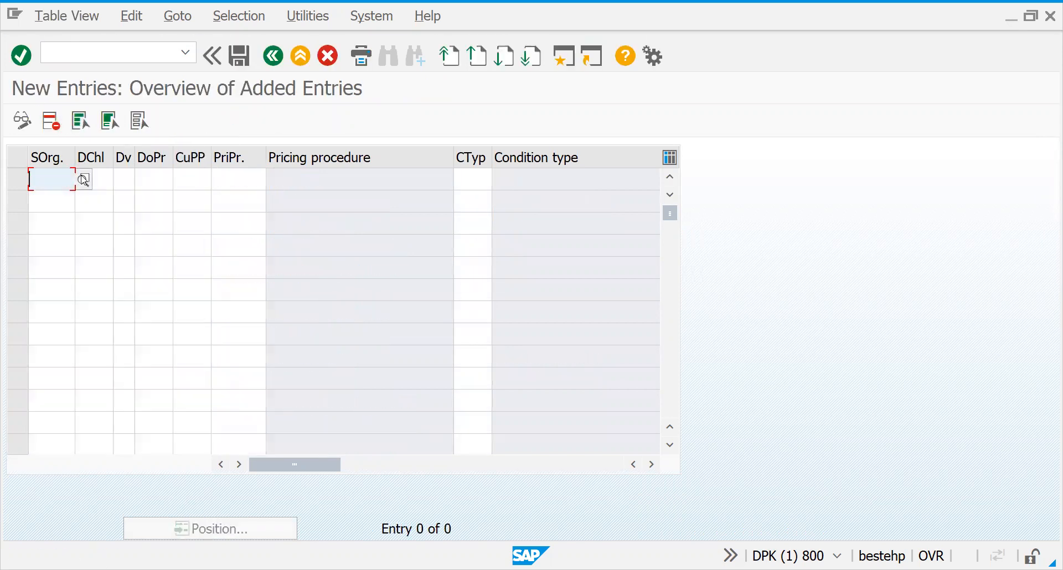
{"action": "key", "text": "ctrl+v"}
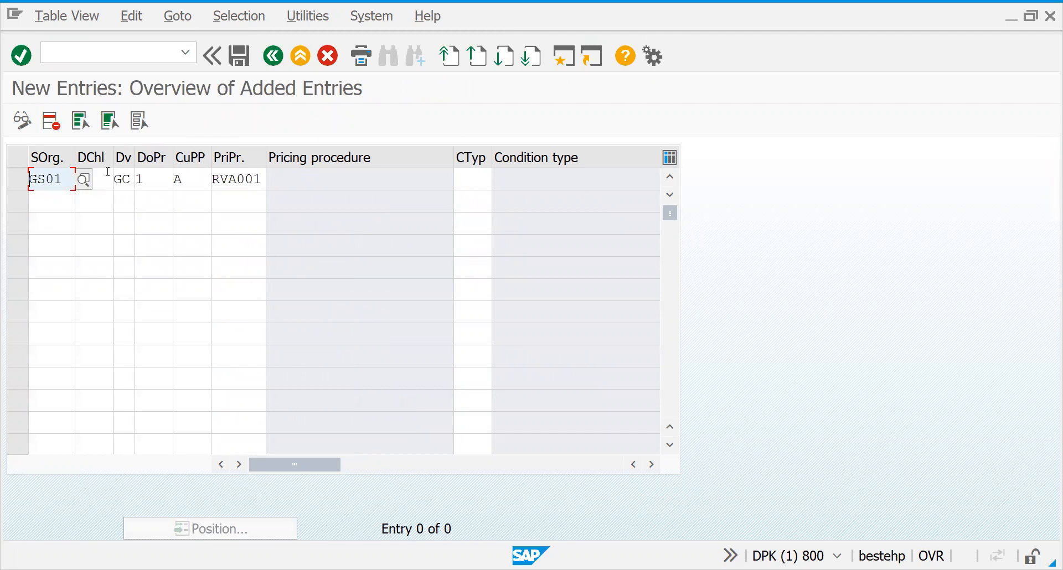
Correct the new entry's distribution channel to G1, document pricing procedure to A and customer pricing procedure to 1.
{"action": "left_click", "coordinate": [105, 178]}
{"action": "type", "text": "G1"}
{"action": "left_click", "coordinate": [208, 180]}
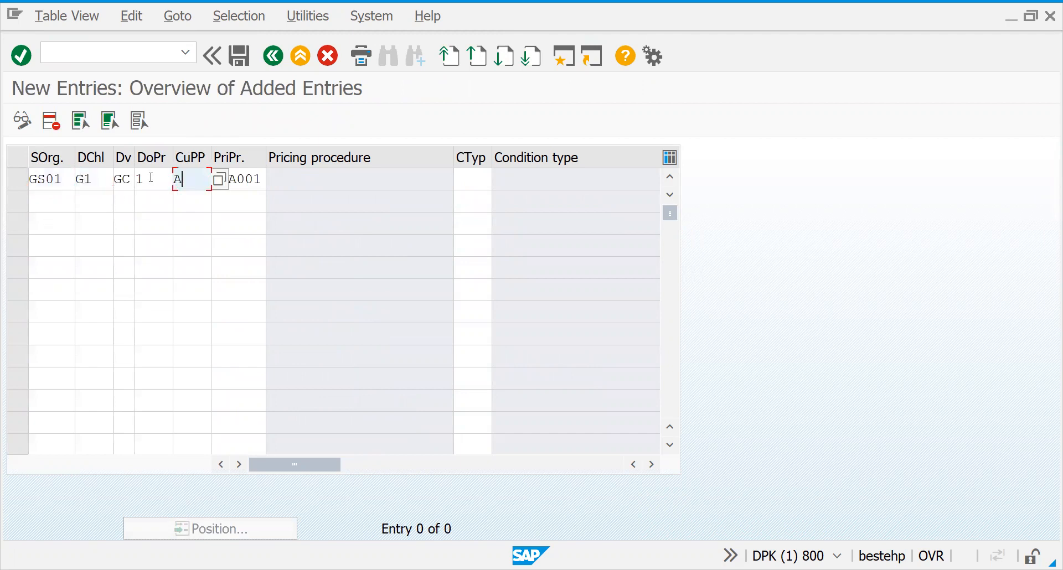
{"action": "left_click", "coordinate": [150, 178]}
{"action": "left_click", "coordinate": [200, 181]}
{"action": "key", "text": "BackSpace"}
{"action": "type", "text": "1"}
{"action": "left_click", "coordinate": [155, 182]}
{"action": "key", "text": "BackSpace"}
{"action": "type", "text": "A"}
{"action": "key", "text": "Return"}
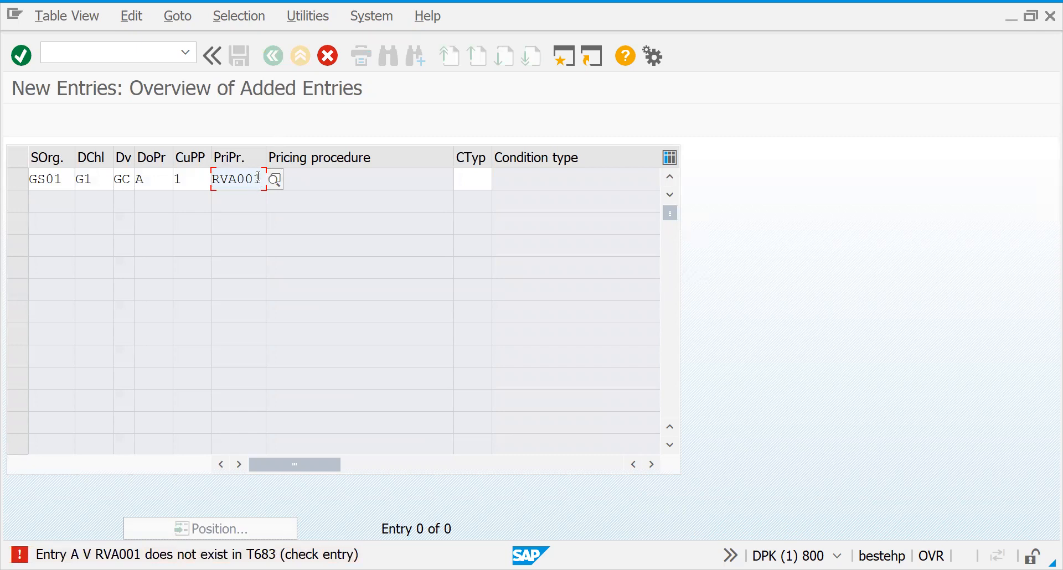
Set the entry's pricing procedure to RVAA01 and save it in the proposed customizing request.
{"action": "left_click", "coordinate": [259, 176]}
{"action": "type", "text": "01"}
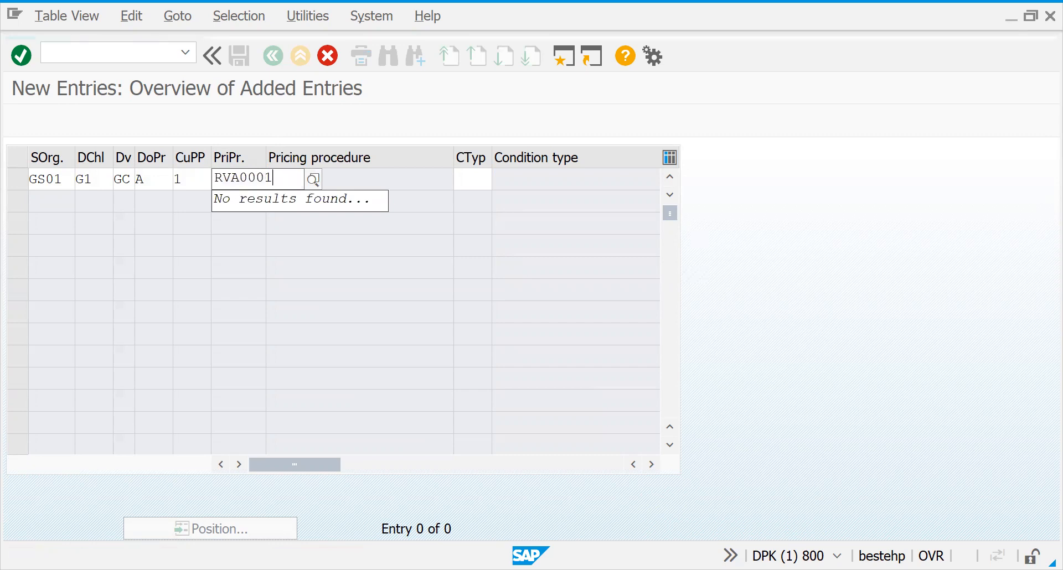
{"action": "key", "text": "BackSpace"}
{"action": "key", "text": "BackSpace"}
{"action": "key", "text": "BackSpace"}
{"action": "key", "text": "BackSpace"}
{"action": "key", "text": "BackSpace"}
{"action": "key", "text": "BackSpace"}
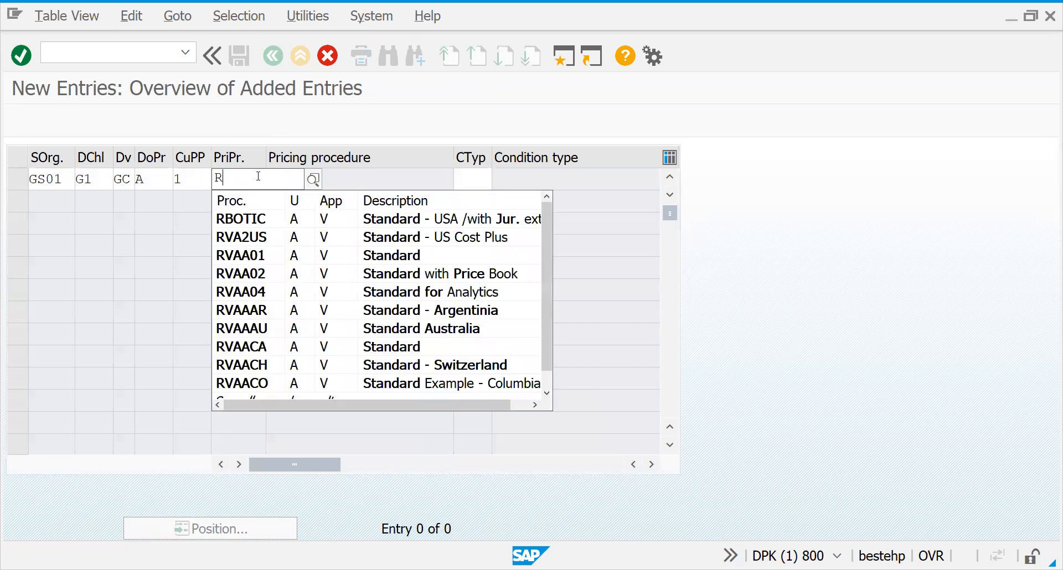
{"action": "type", "text": "V"}
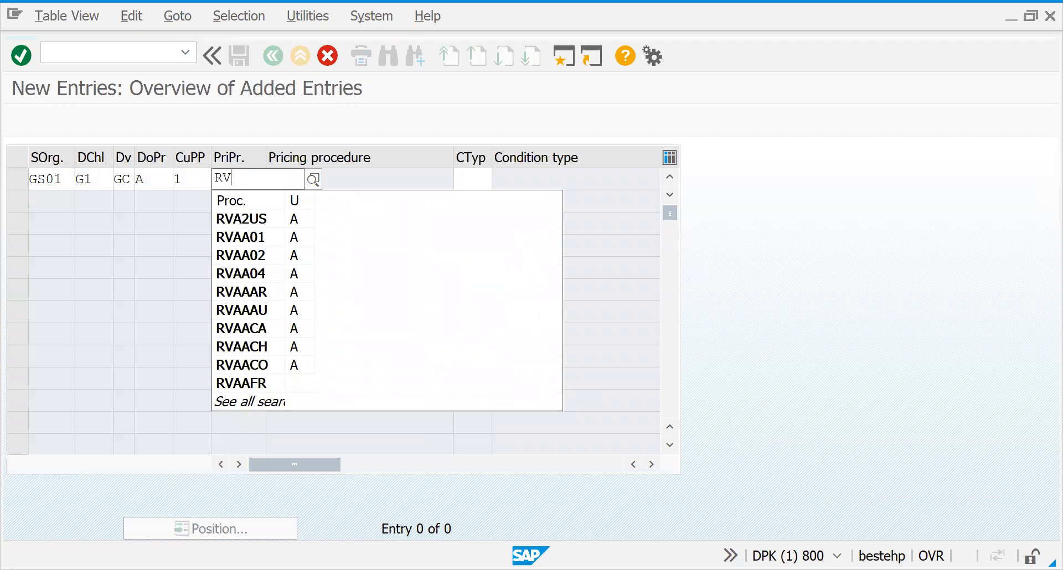
{"action": "left_click", "coordinate": [237, 242]}
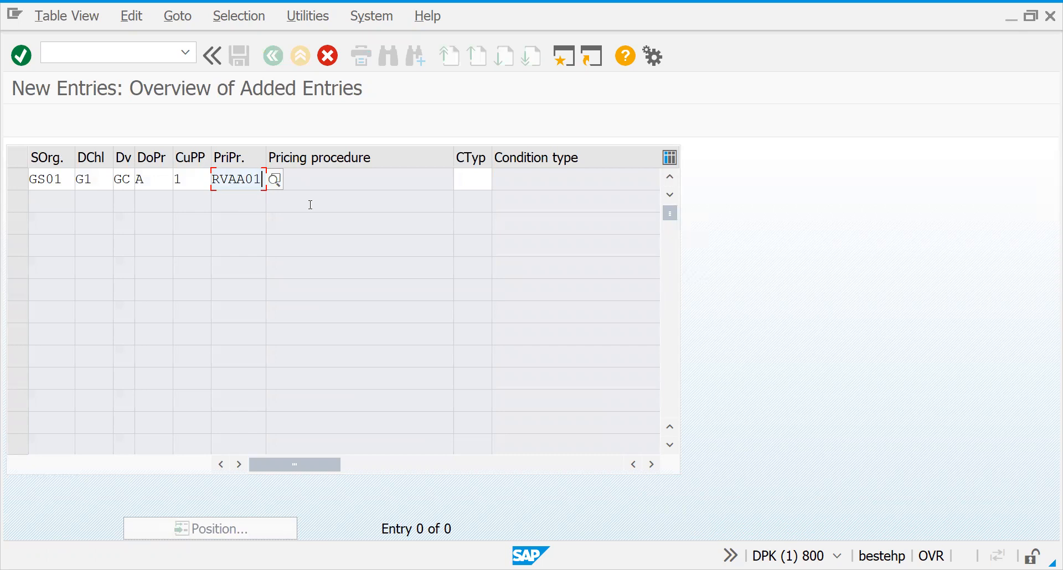
{"action": "key", "text": "Return"}
{"action": "key", "text": "Return"}
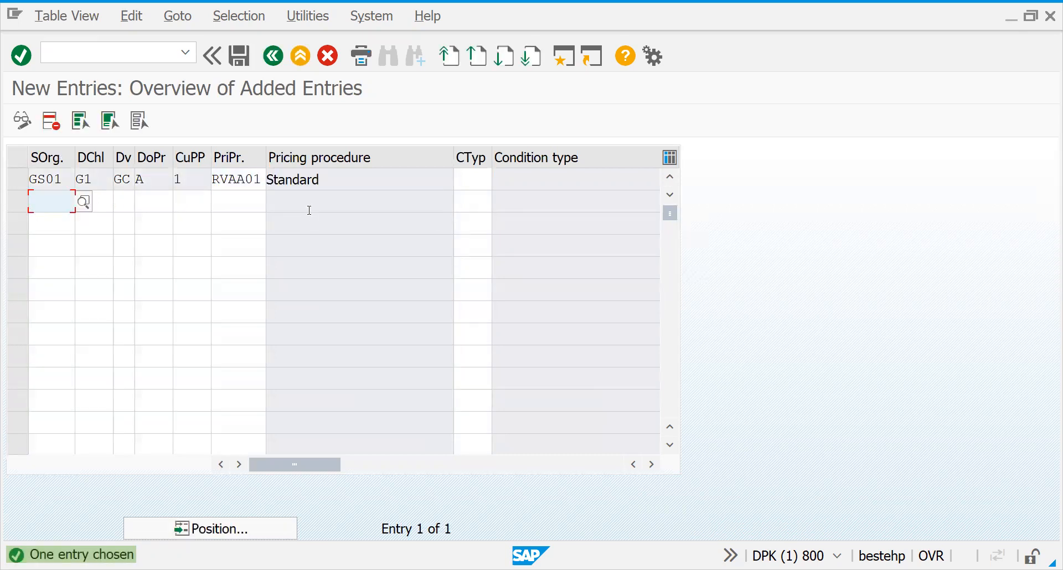
{"action": "key", "text": "ctrl+s"}
{"action": "key", "text": "Return"}
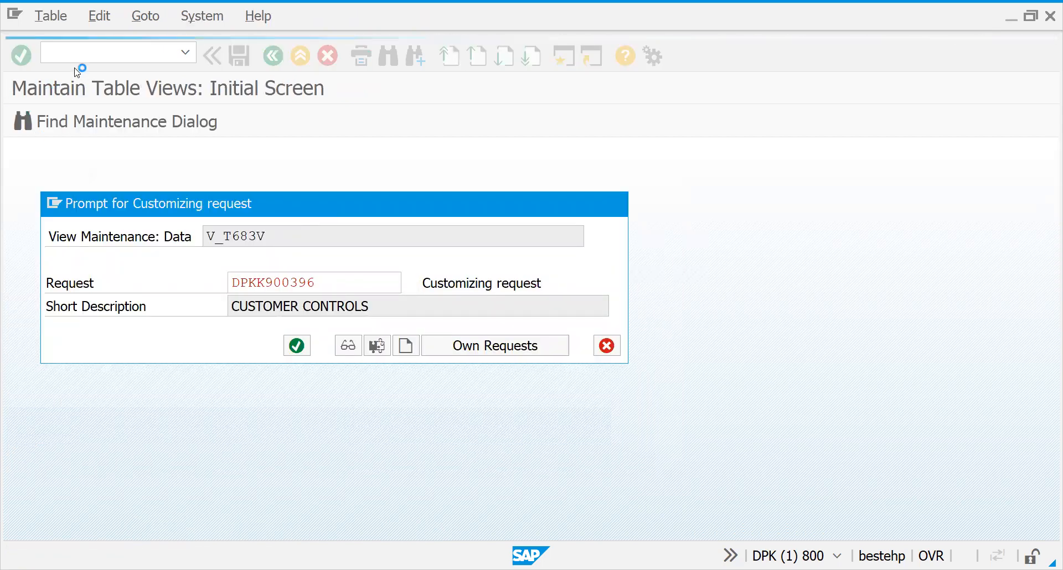
Start a standard order in transaction VA01, enter the sold-to party's customer number and accept the preselected ship-to party.
{"action": "left_click", "coordinate": [76, 54]}
{"action": "type", "text": "/NVA01"}
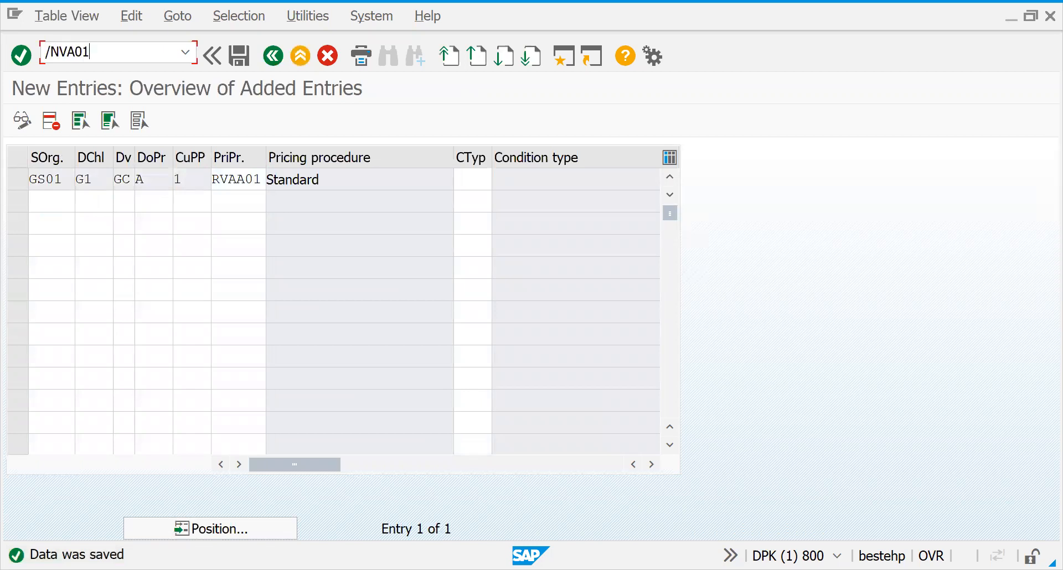
{"action": "key", "text": "Return"}
{"action": "key", "text": "Return"}
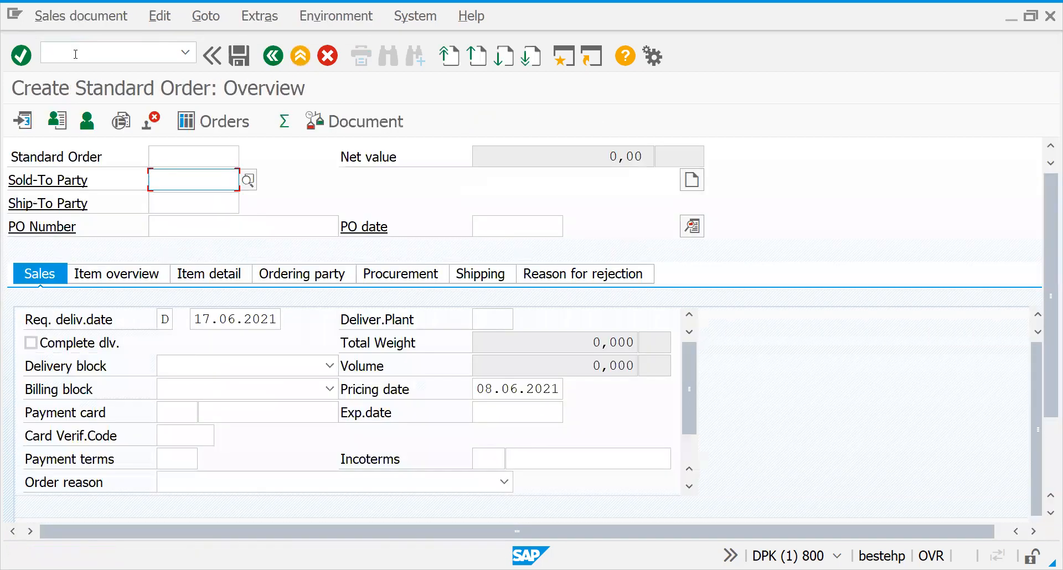
{"action": "type", "text": "1600000"}
{"action": "key", "text": "Return"}
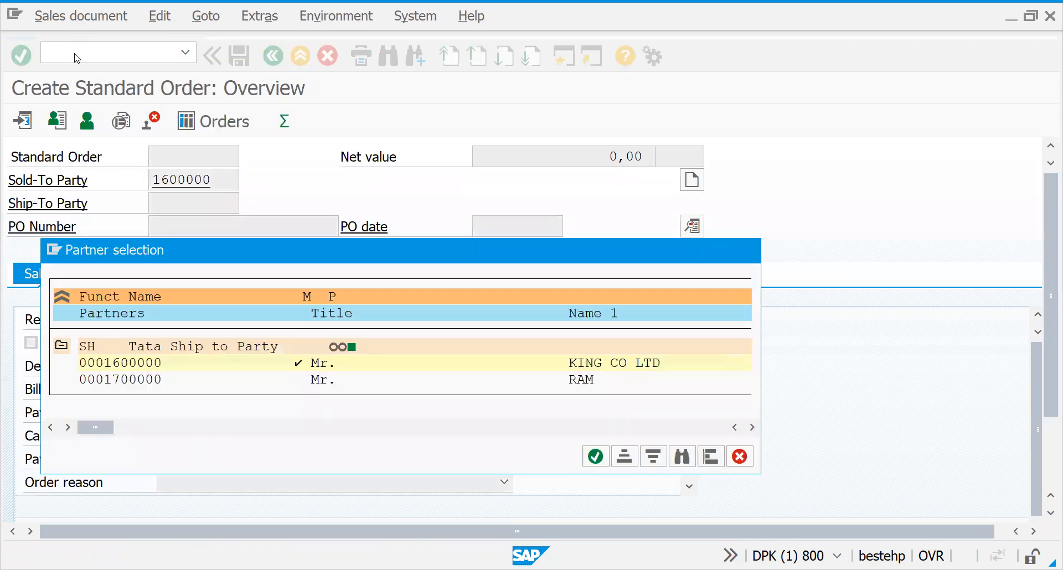
{"action": "key", "text": "Return"}
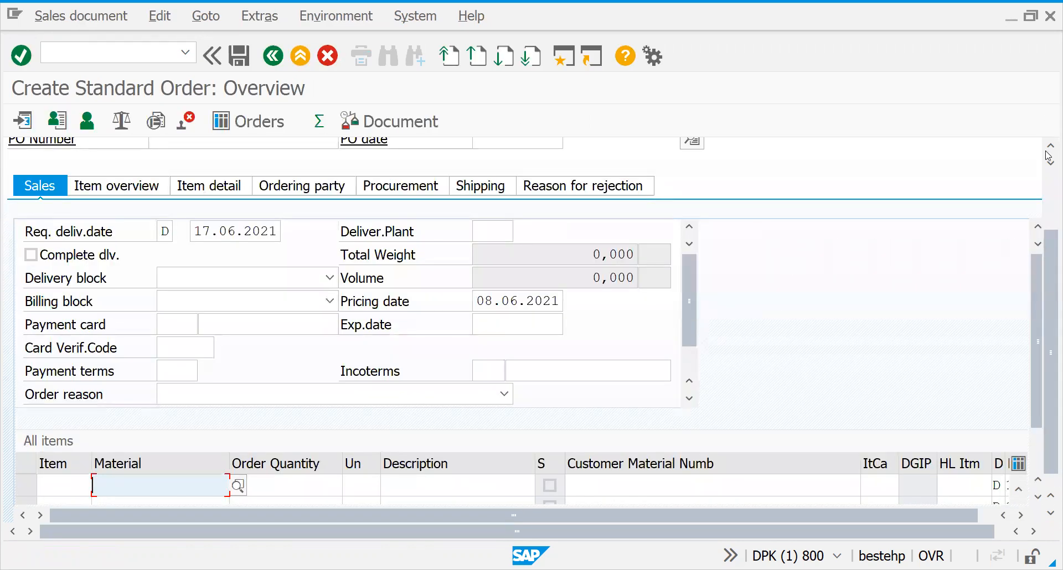
Check the pricing procedure in the order's header sales data and return to the order overview.
{"action": "left_click", "coordinate": [1049, 182]}
{"action": "left_click", "coordinate": [692, 226]}
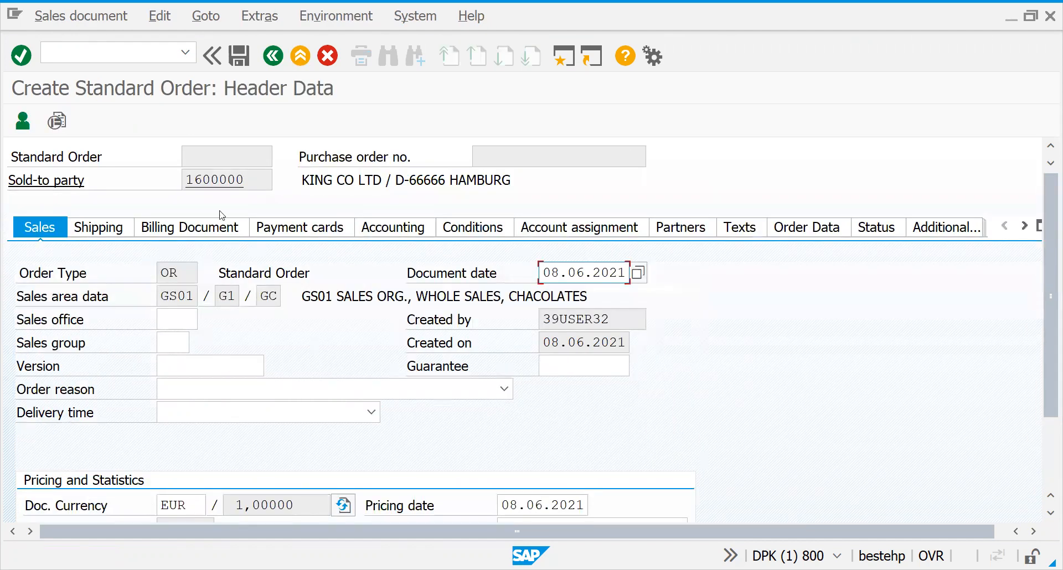
{"action": "left_click", "coordinate": [1048, 482]}
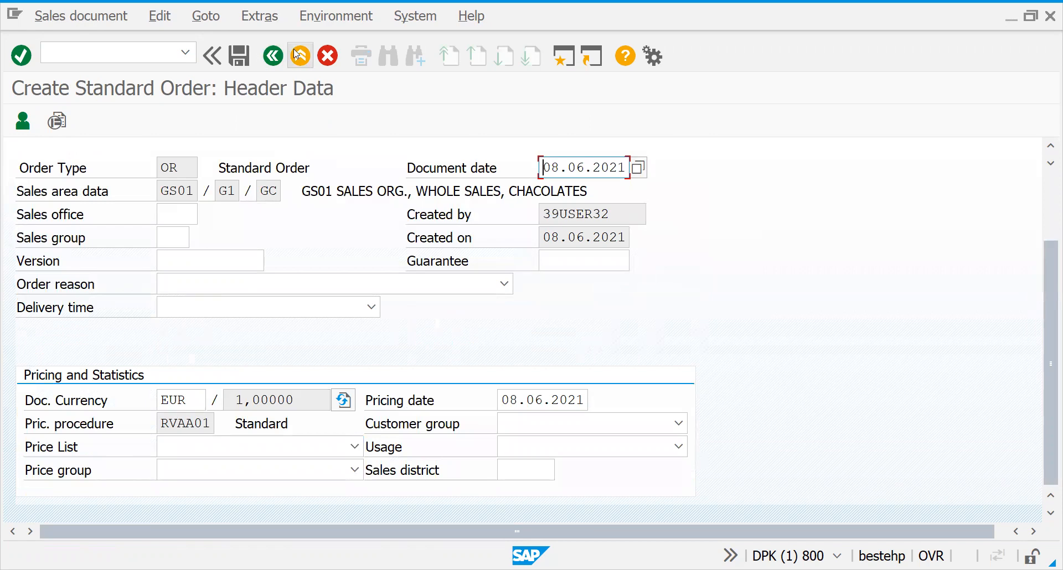
{"action": "left_click", "coordinate": [212, 55]}
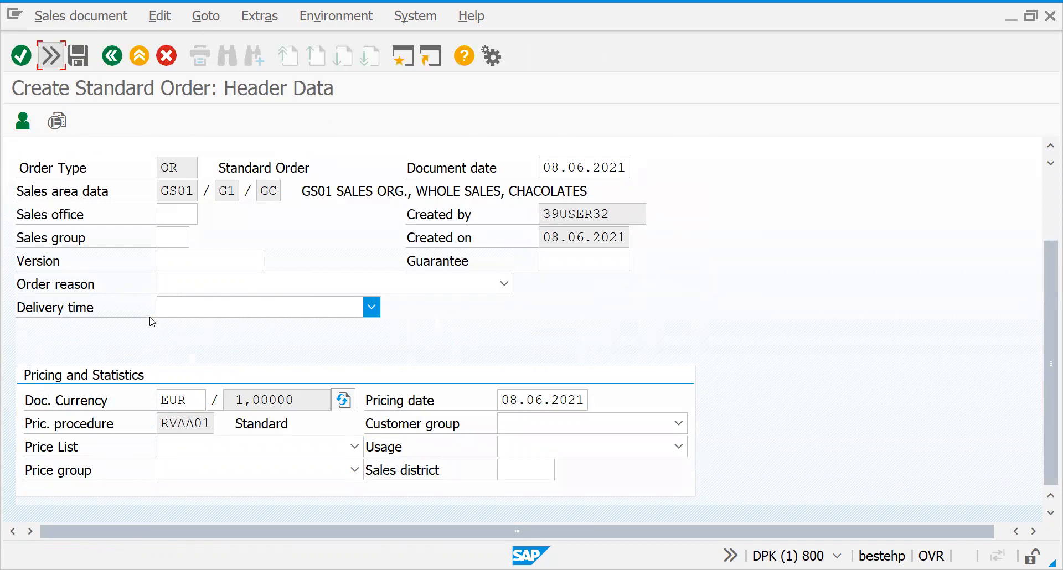
{"action": "left_click", "coordinate": [52, 56]}
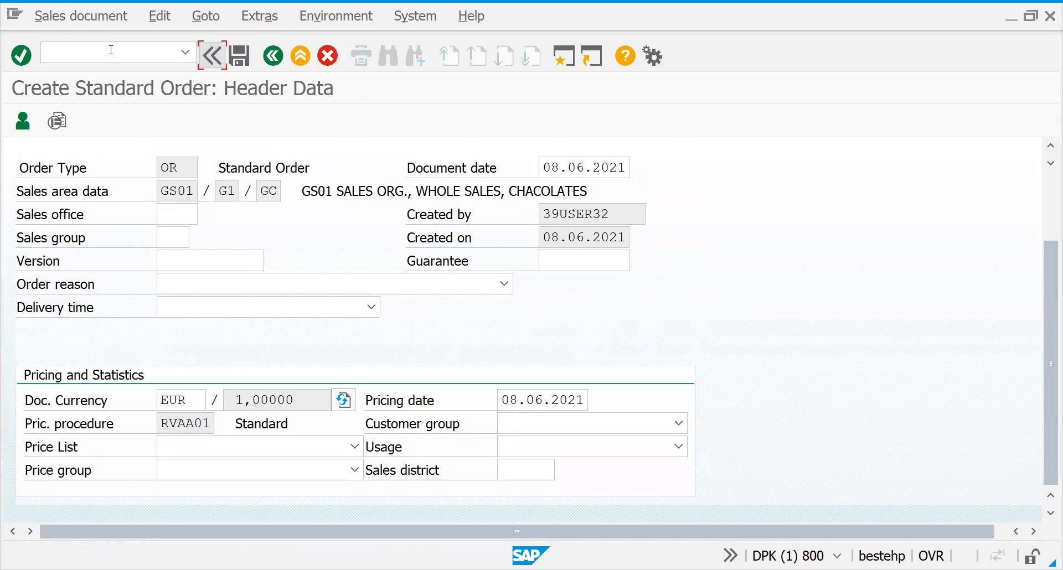
{"action": "key", "text": "F3"}
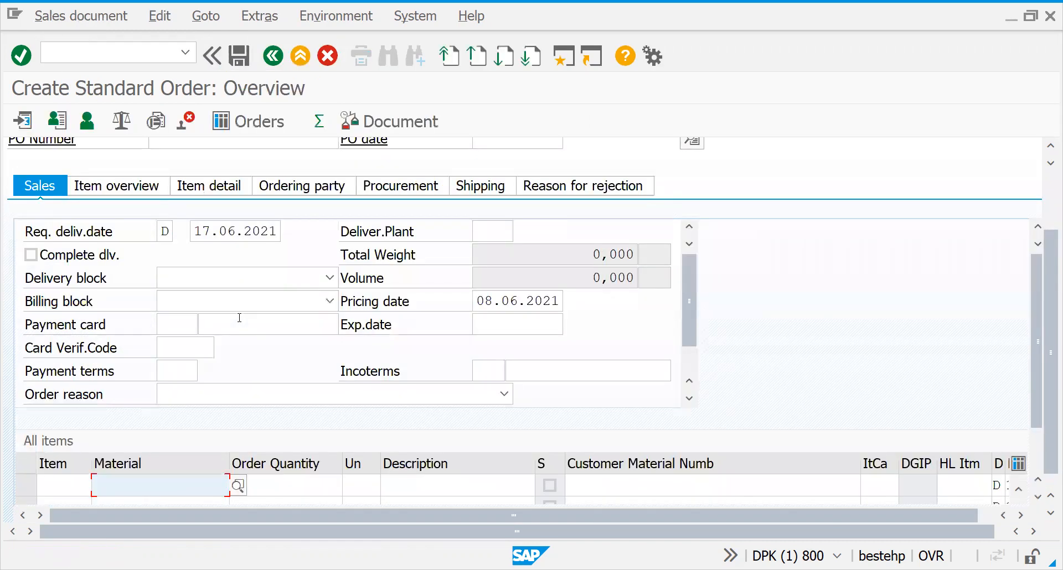
Add material 50065565 to the order with quantity 1 and acknowledge the factory calendar message.
{"action": "key", "text": "space"}
{"action": "key", "text": "Down"}
{"action": "key", "text": "Return"}
{"action": "key", "text": "Tab"}
{"action": "type", "text": "1"}
{"action": "key", "text": "Return"}
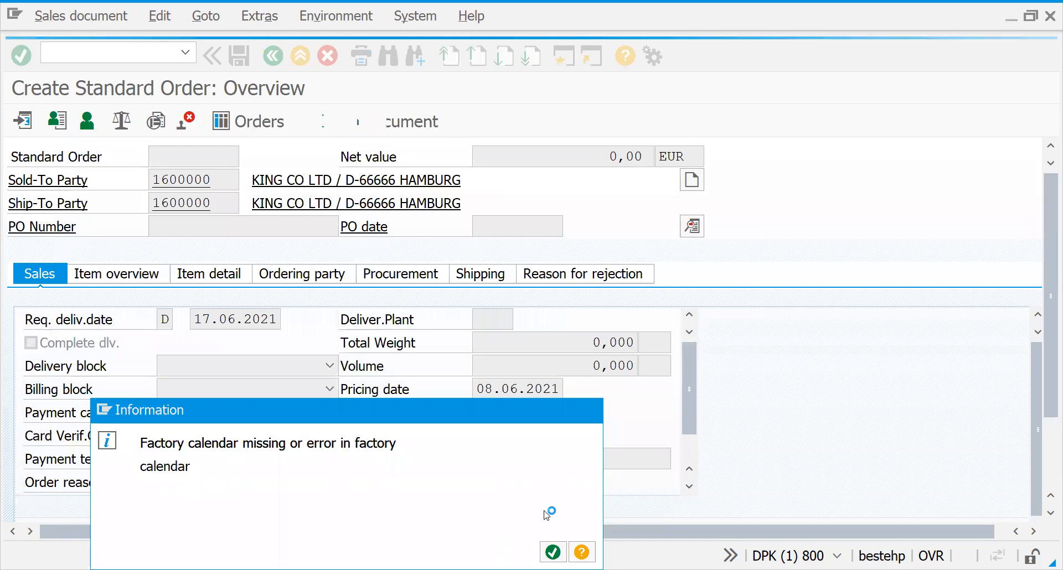
{"action": "key", "text": "Return"}
Review the pricing conditions of the CHACO 100 GRAMS item and open transaction VK11 to create condition records.
{"action": "double_click", "coordinate": [487, 446]}
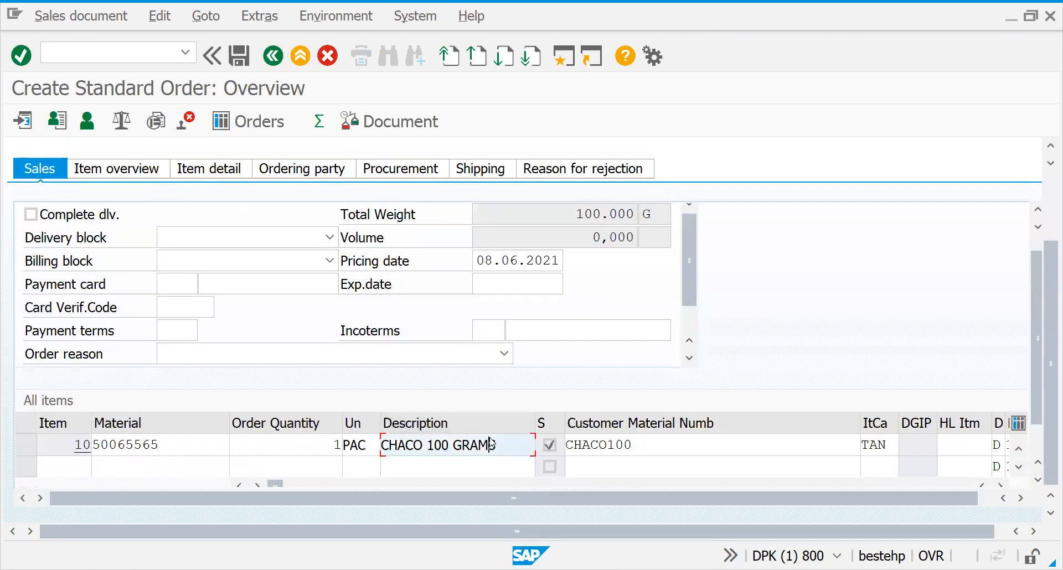
{"action": "left_click", "coordinate": [359, 227]}
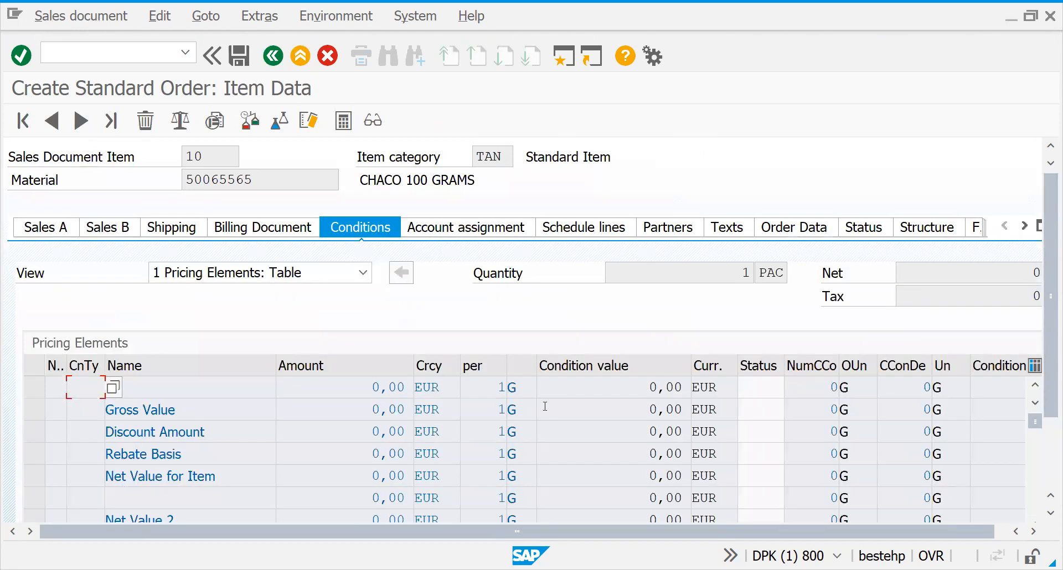
{"action": "left_click", "coordinate": [58, 54]}
{"action": "type", "text": "/NVK11"}
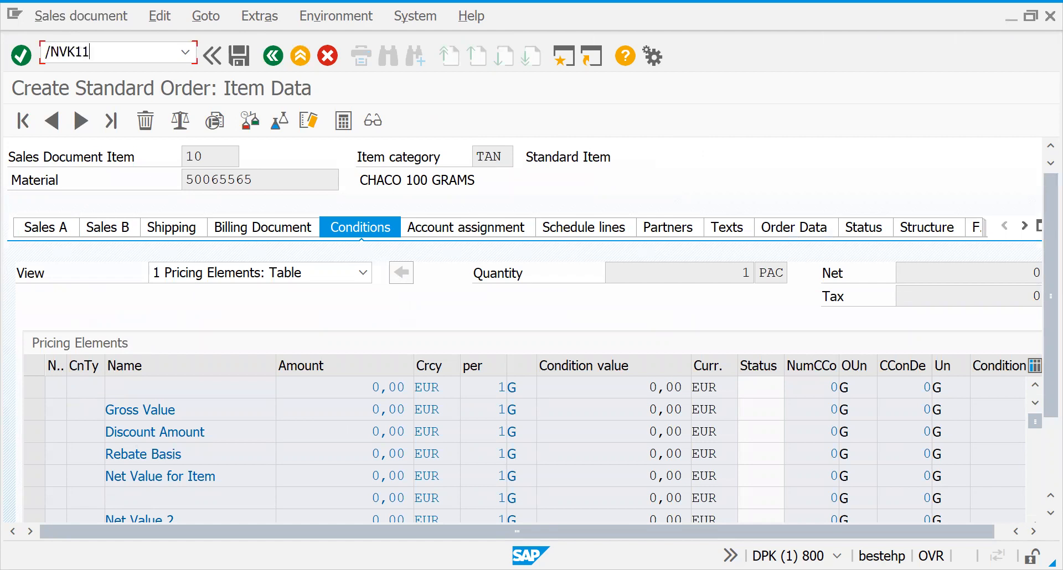
{"action": "key", "text": "Return"}
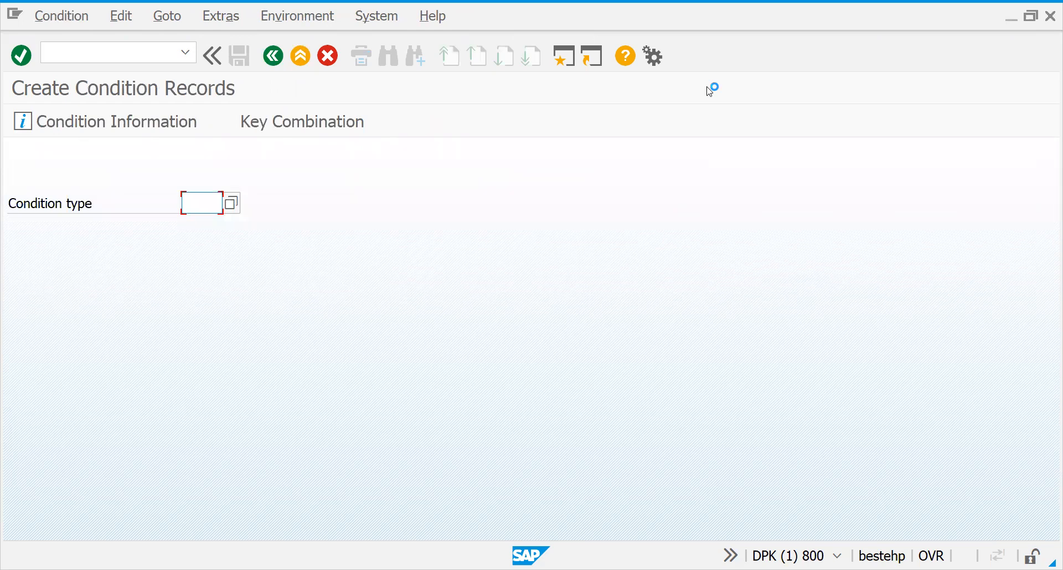
Switch to the COURSE workbook in Excel, merge and center cells D26 to F26 and label them SALES AREA.
{"action": "key", "text": "alt+Tab"}
{"action": "left_click", "coordinate": [448, 433]}
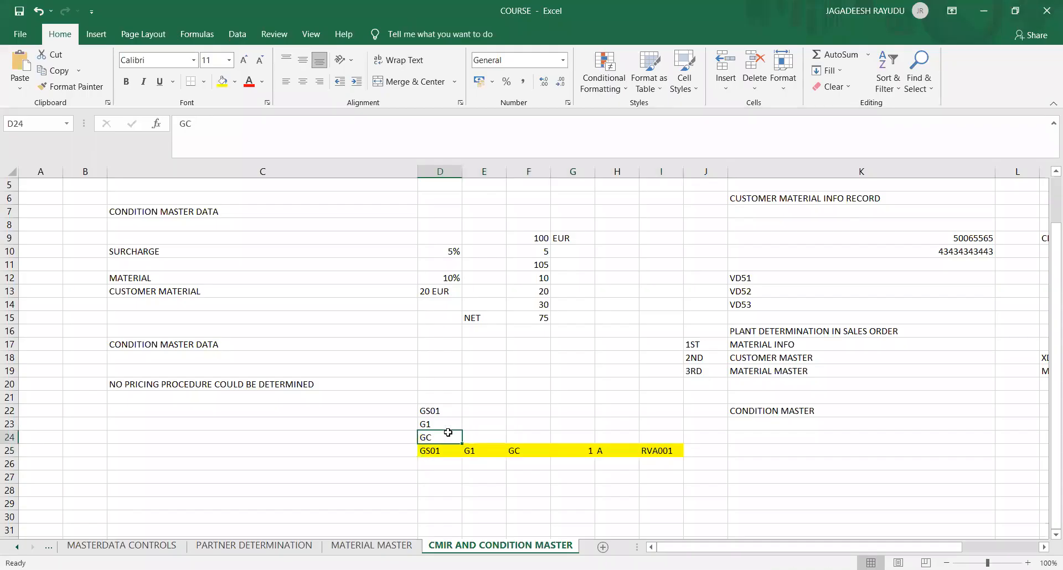
{"action": "left_click", "coordinate": [434, 469]}
{"action": "key", "text": "shift+Right"}
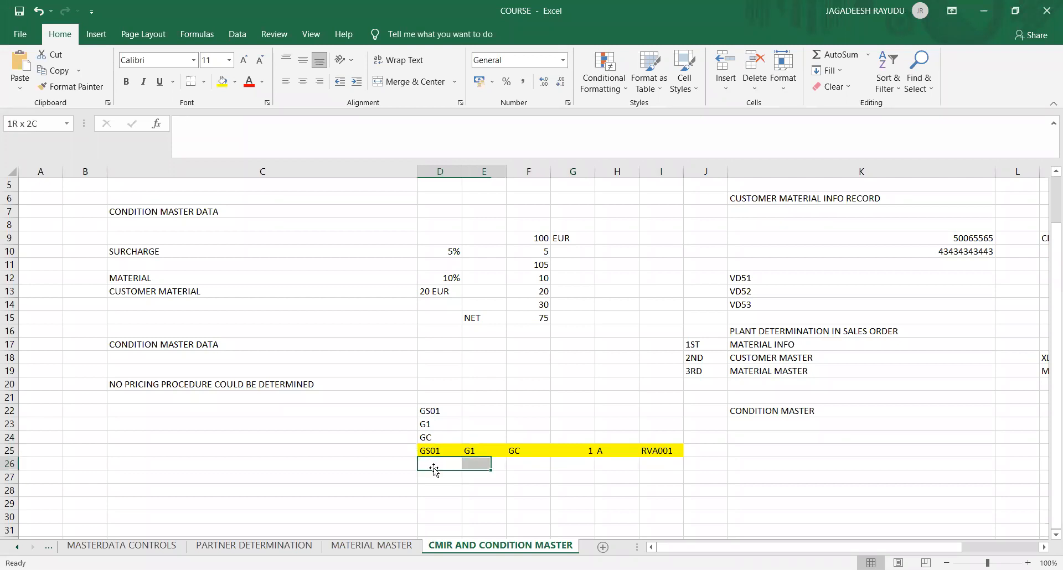
{"action": "key", "text": "shift+Right"}
{"action": "left_click", "coordinate": [397, 80]}
{"action": "type", "text": "SALES AREA"}
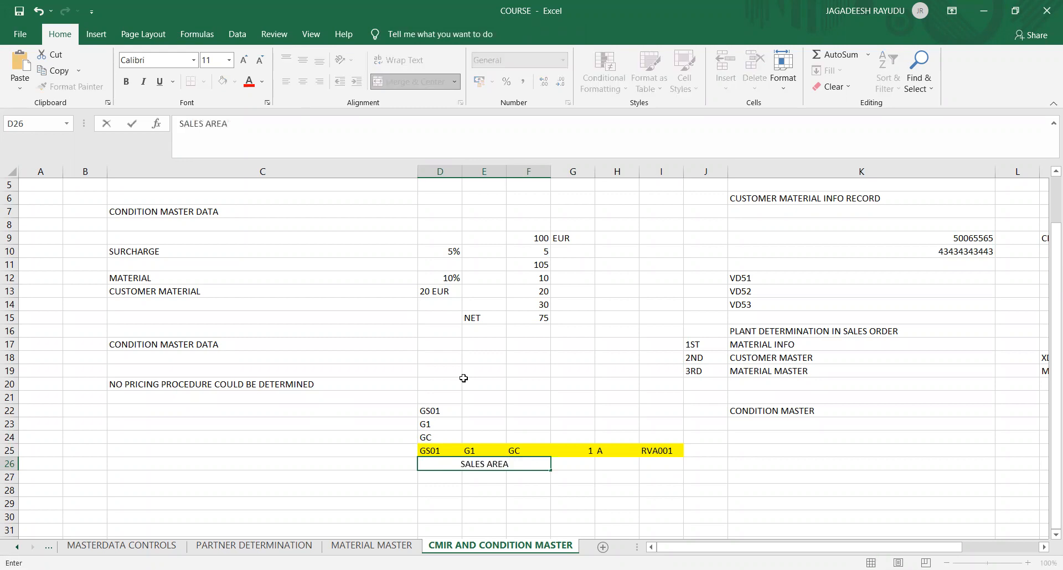
{"action": "key", "text": "Return"}
Label the pricing procedure factors below the yellow row with CUSPP in G26 and DOCPP in H26.
{"action": "left_click", "coordinate": [454, 454]}
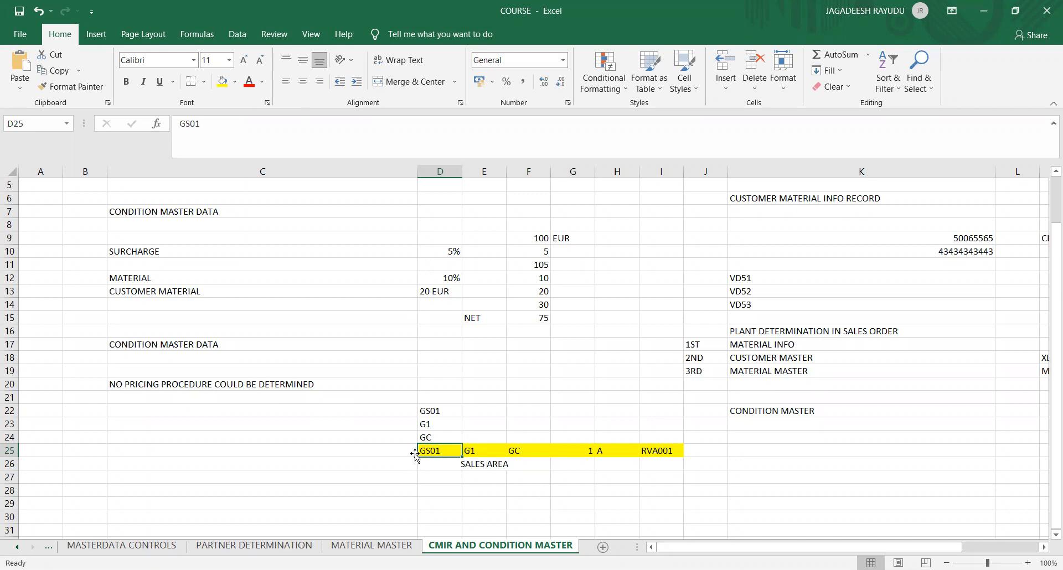
{"action": "left_click", "coordinate": [565, 462]}
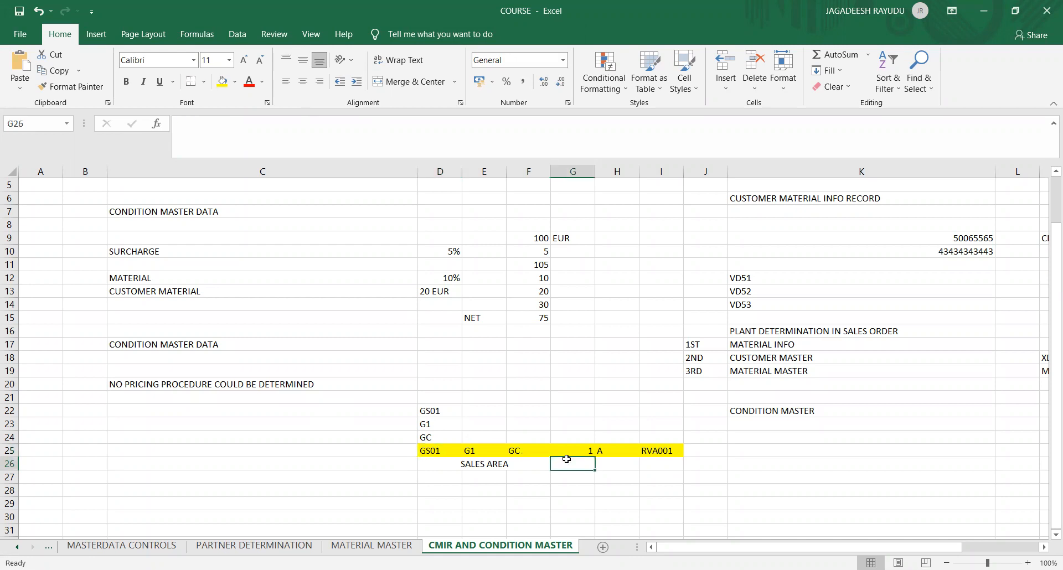
{"action": "type", "text": "CUSPP"}
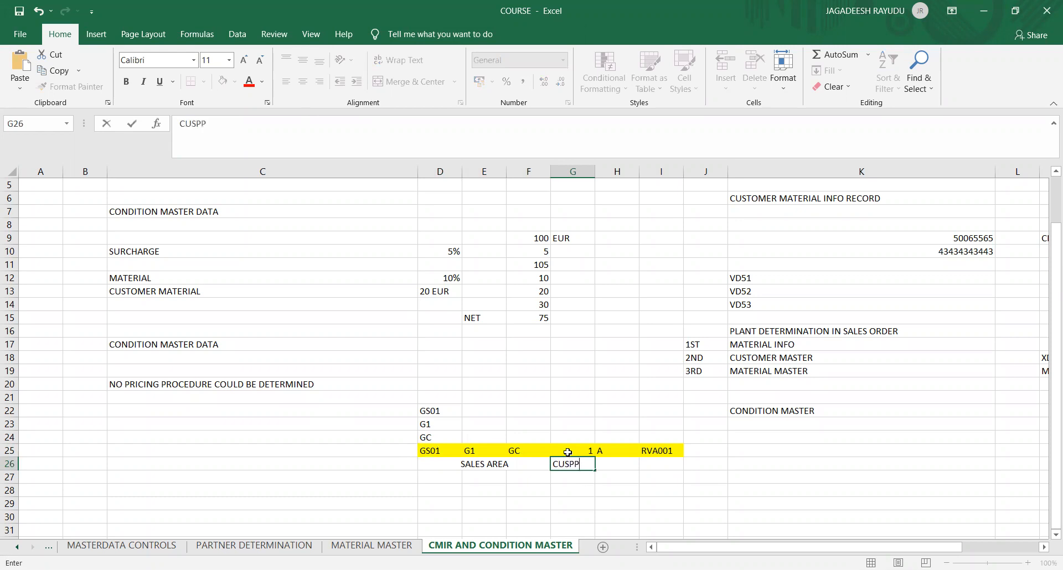
{"action": "key", "text": "Tab"}
{"action": "type", "text": "DOC"}
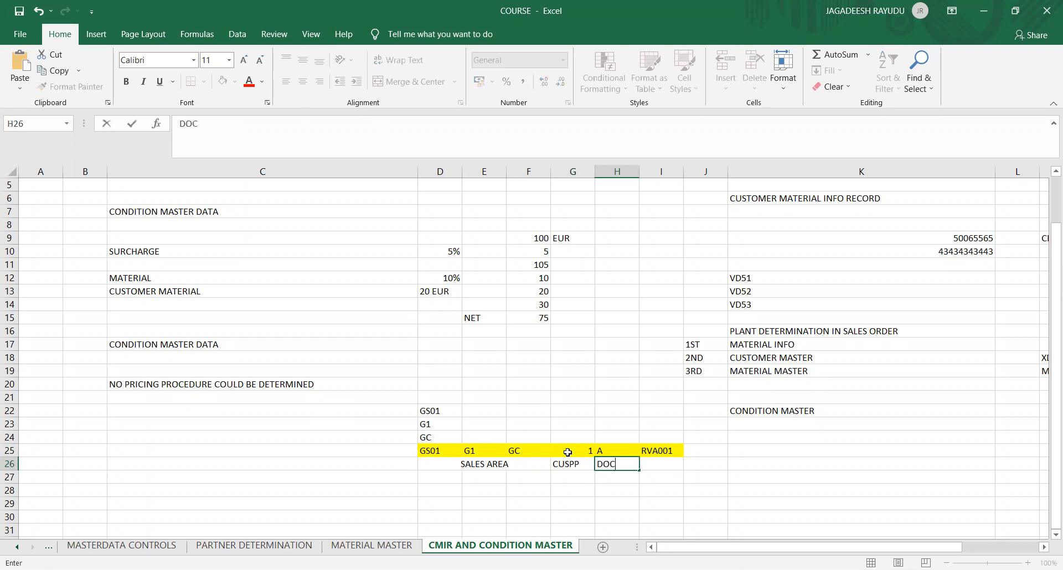
{"action": "type", "text": "PP"}
{"action": "left_click", "coordinate": [656, 462]}
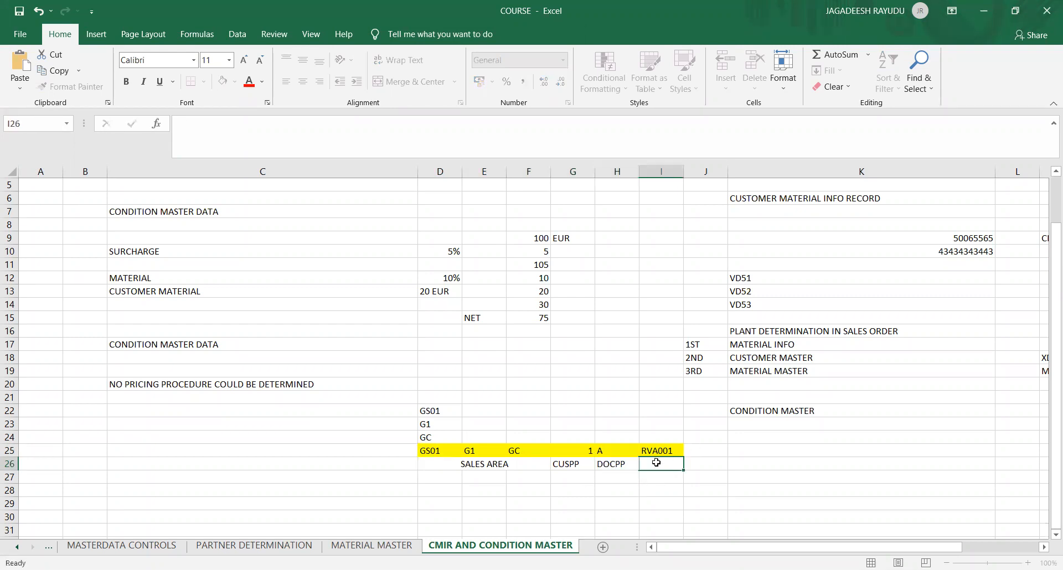
Replace the pricing procedure in I25 with RVAA01 and label it PRICING PRO in I26.
{"action": "type", "text": "RVAA01"}
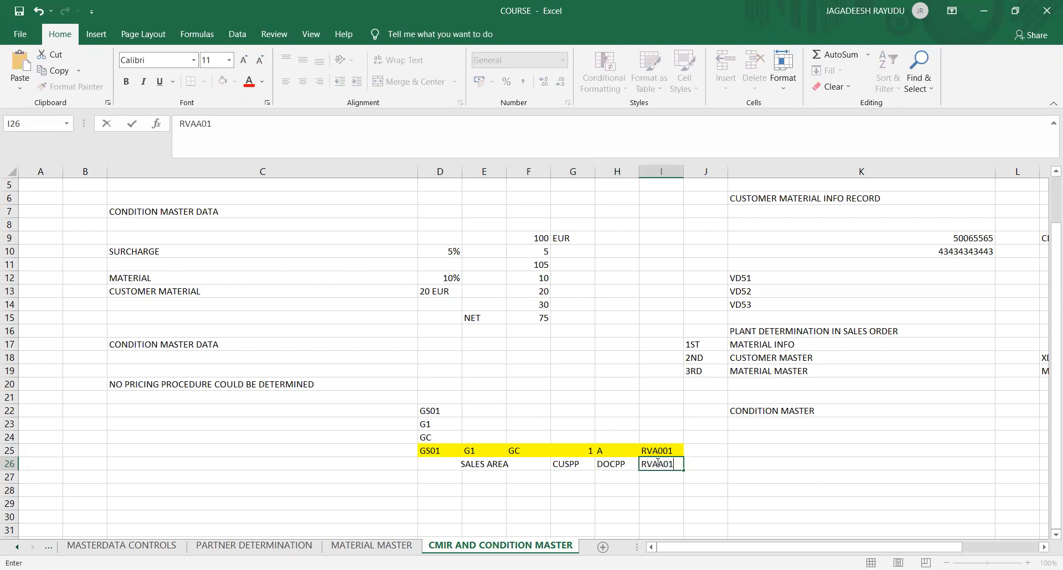
{"action": "left_click", "coordinate": [648, 453]}
{"action": "key", "text": "Delete"}
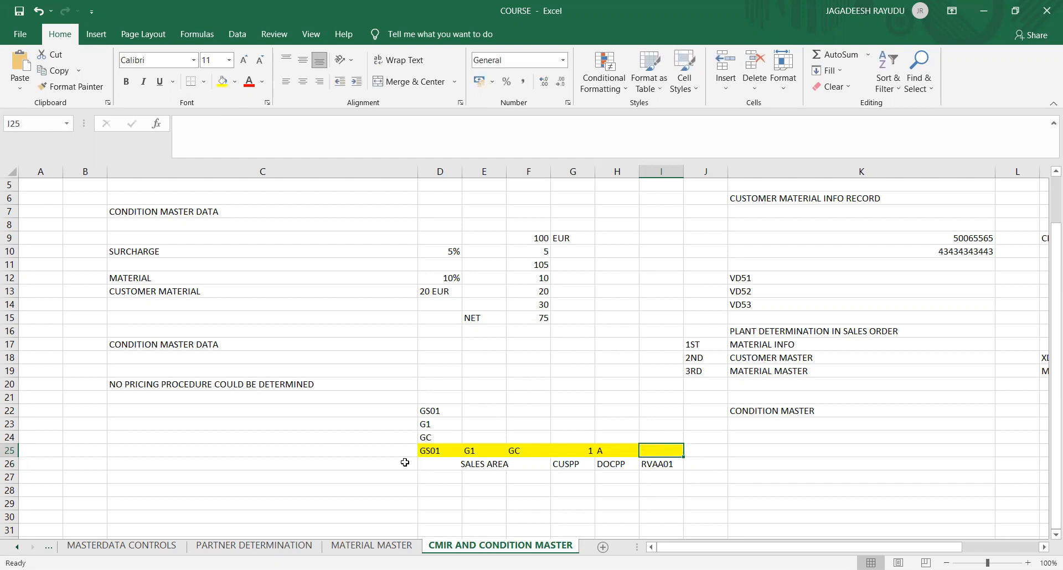
{"action": "left_click", "coordinate": [426, 465]}
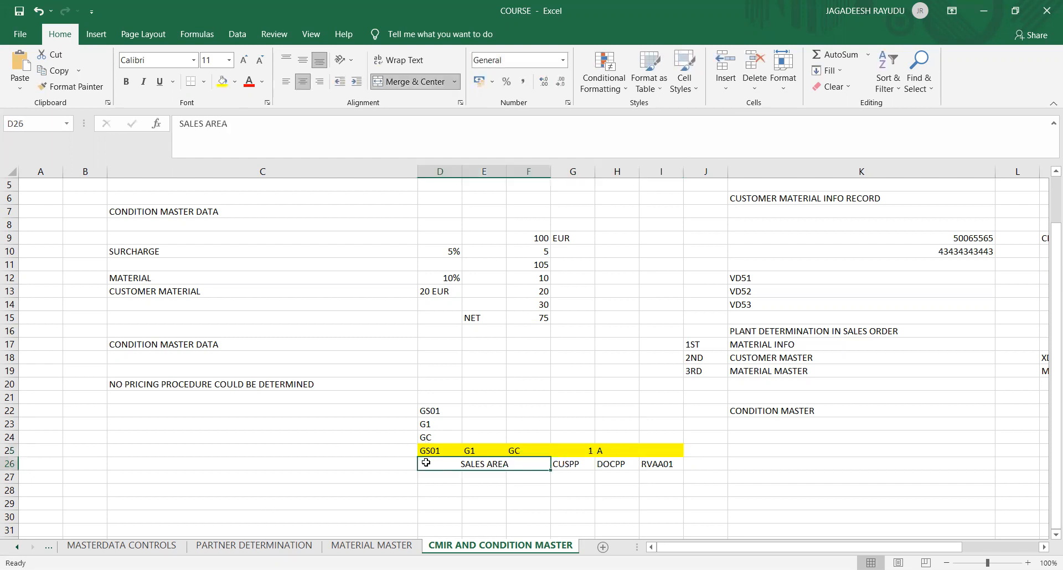
{"action": "left_click", "coordinate": [656, 463]}
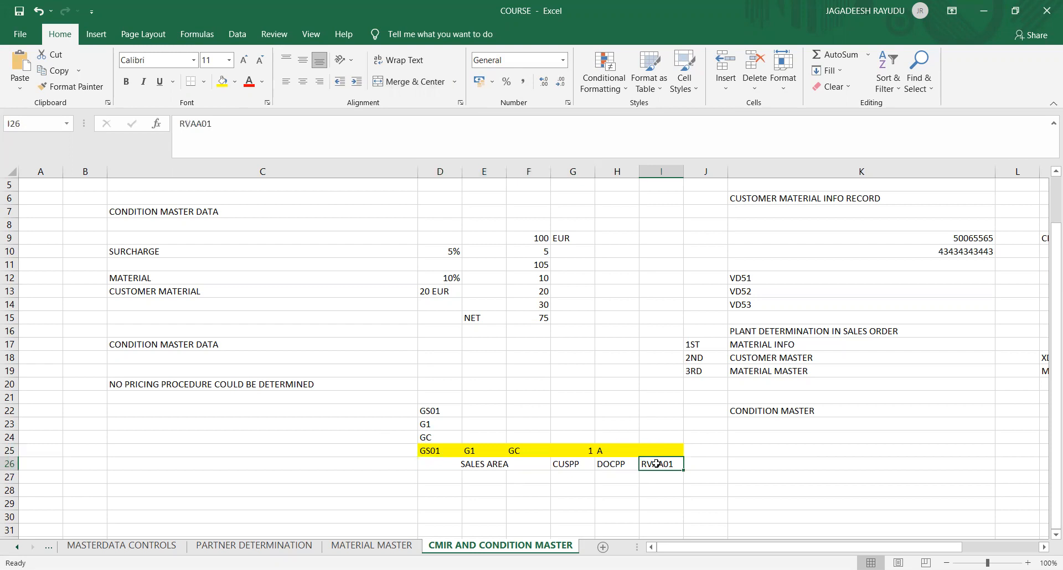
{"action": "type", "text": "PRICIN"}
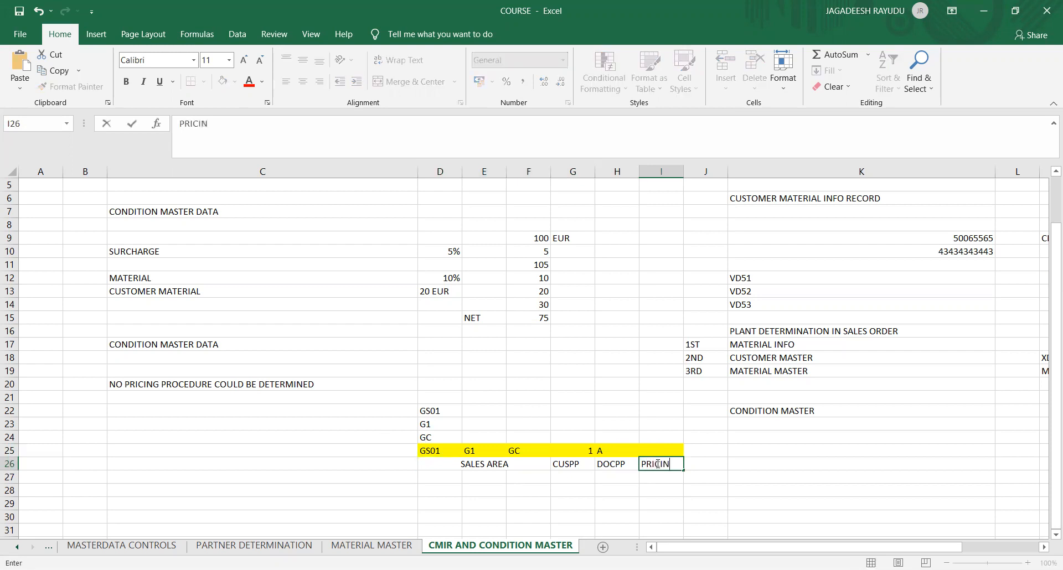
{"action": "type", "text": "G PRO"}
{"action": "left_click", "coordinate": [655, 452]}
{"action": "type", "text": "RVAA01"}
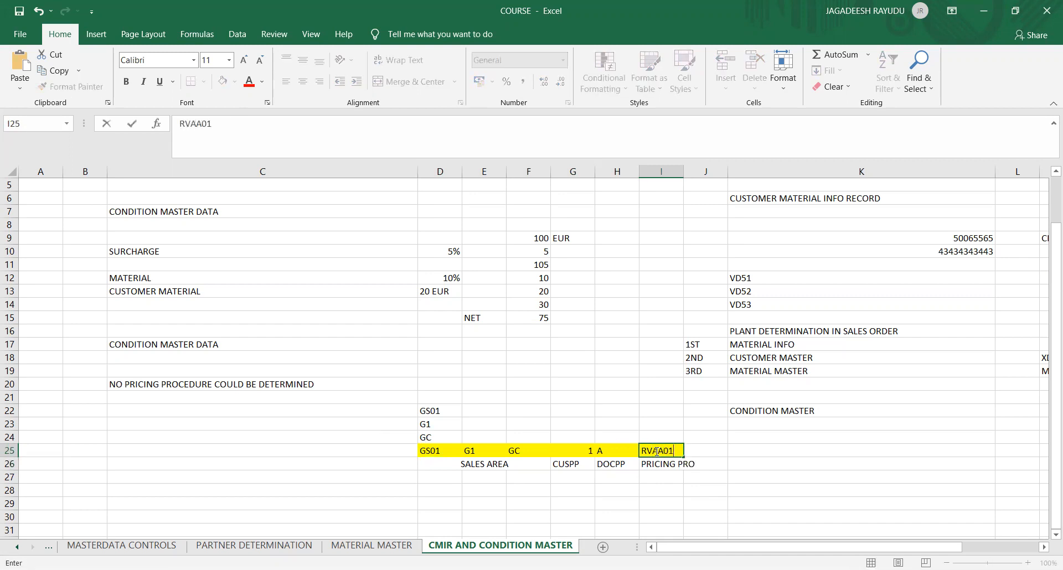
{"action": "left_click", "coordinate": [578, 450]}
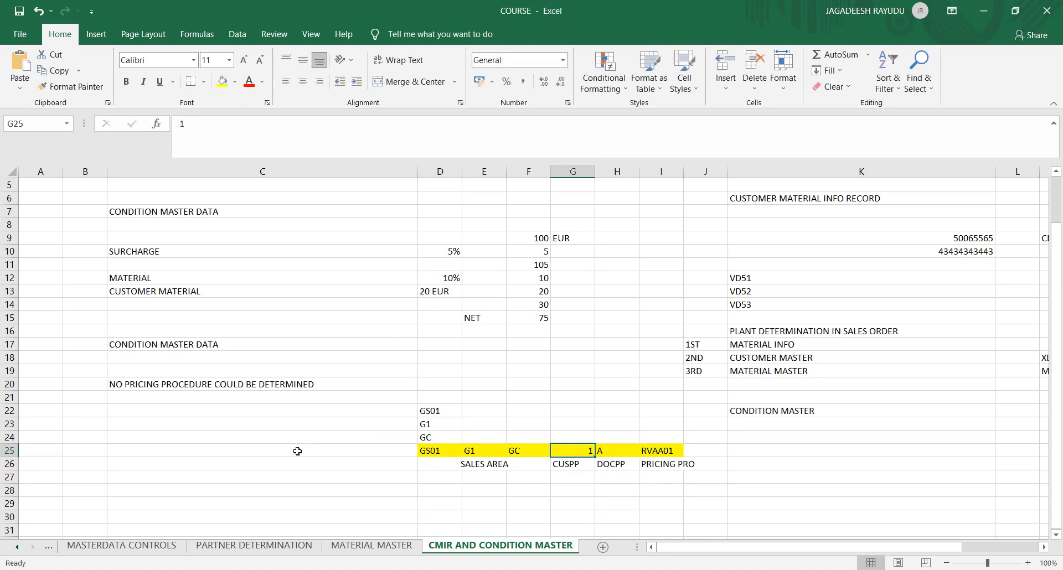
Note the transaction code OVKK in C25 beside the yellow pricing procedure row.
{"action": "left_click", "coordinate": [297, 451]}
{"action": "type", "text": "OVKK"}
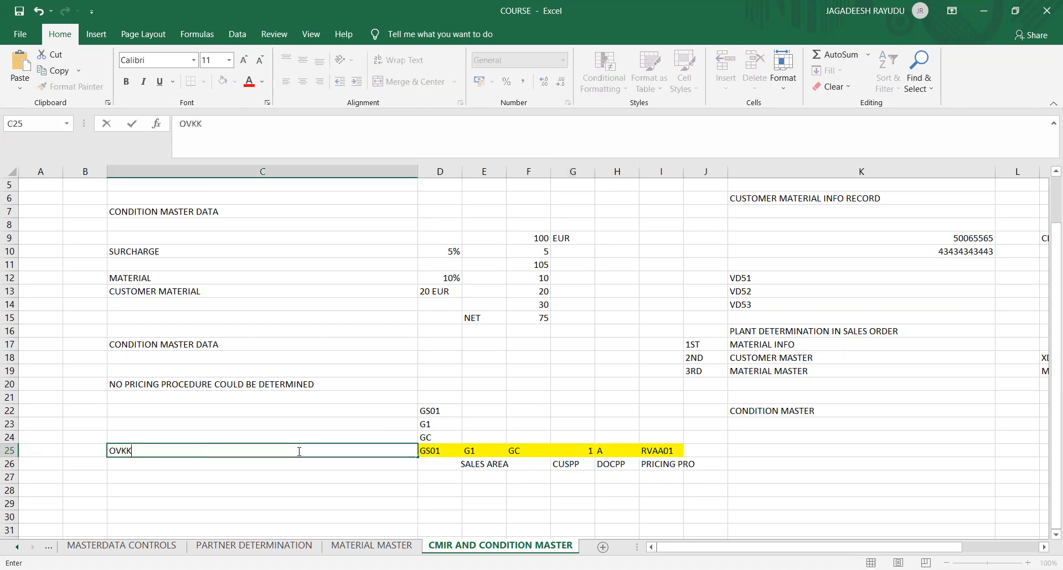
{"action": "key", "text": "Return"}
{"action": "key", "text": "Return"}
{"action": "key", "text": "Return"}
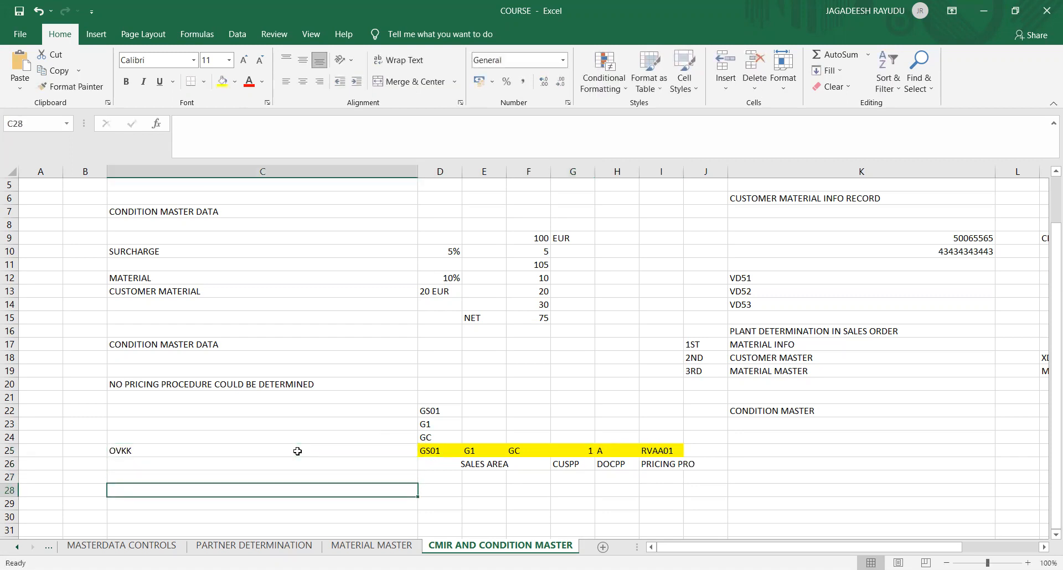
List the transaction codes VK11, VK12 and VK13 in cells C28 to C30.
{"action": "type", "text": "VK11"}
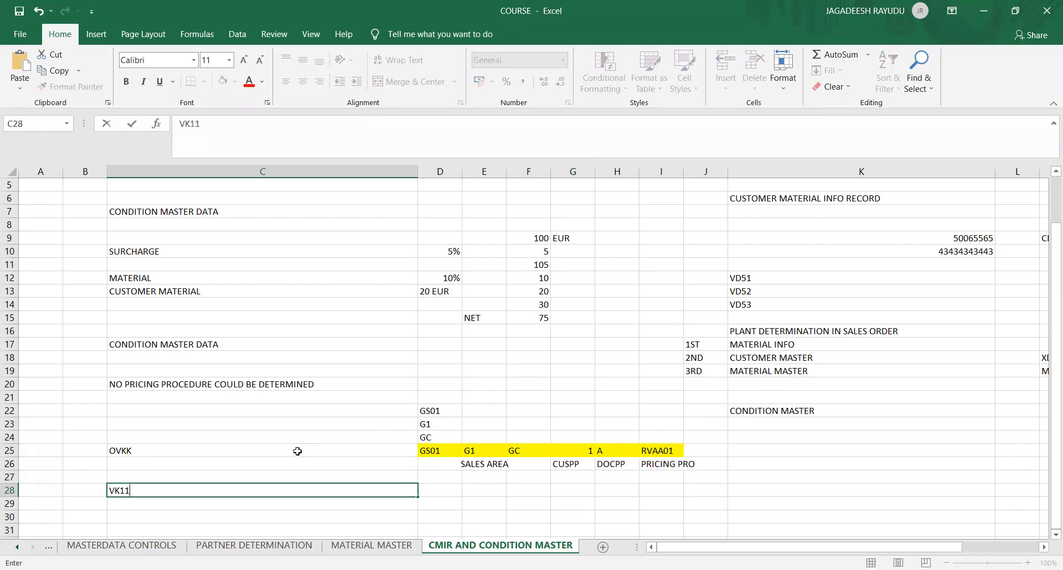
{"action": "key", "text": "Return"}
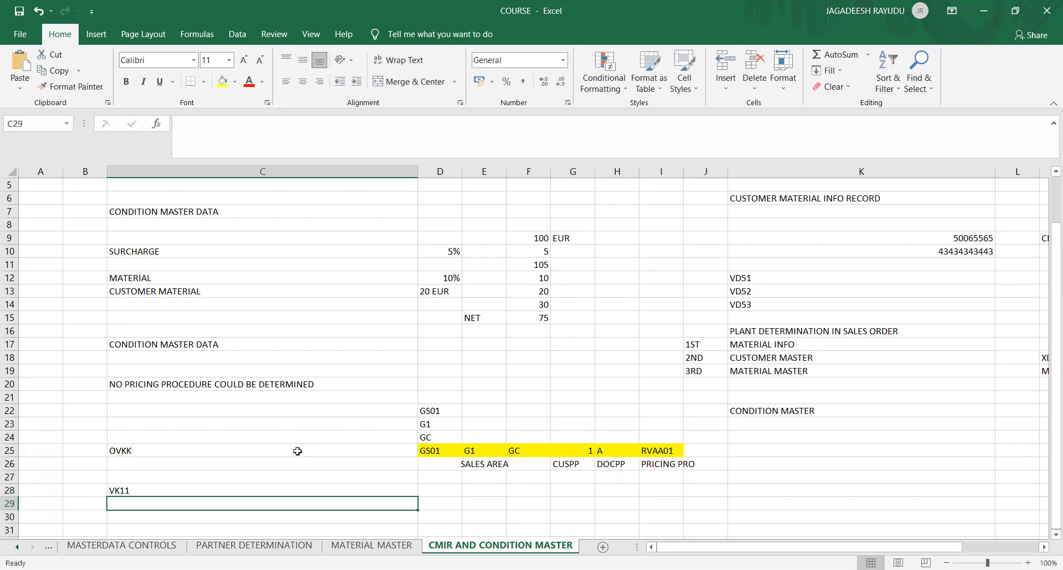
{"action": "type", "text": "VK11"}
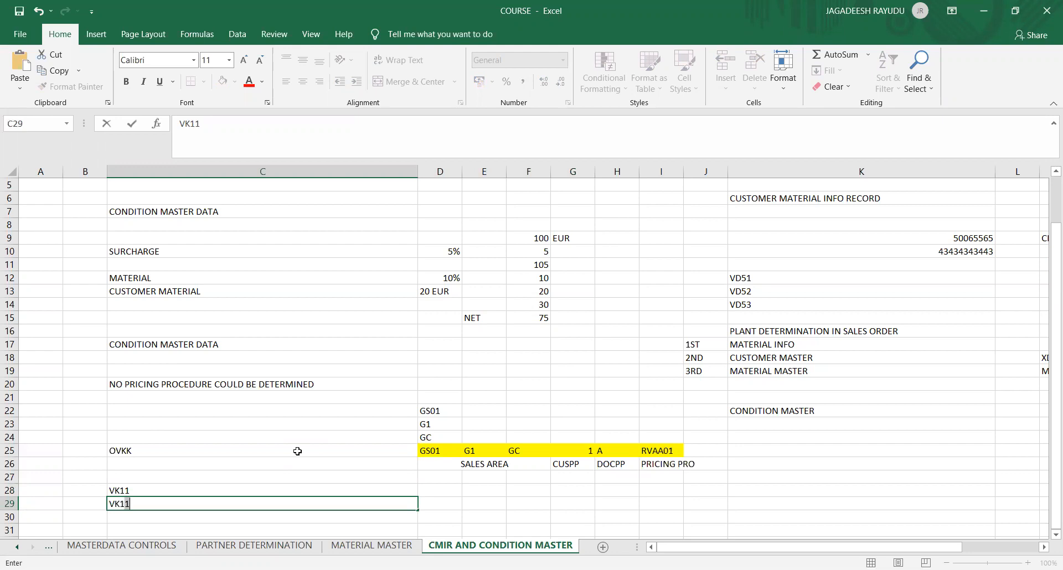
{"action": "key", "text": "Return"}
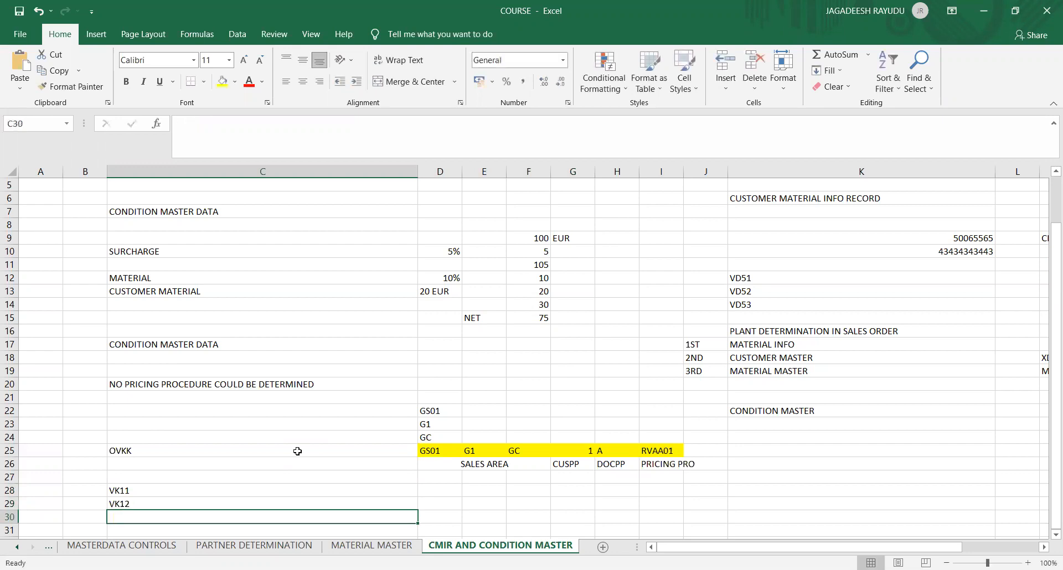
{"action": "type", "text": "VK13"}
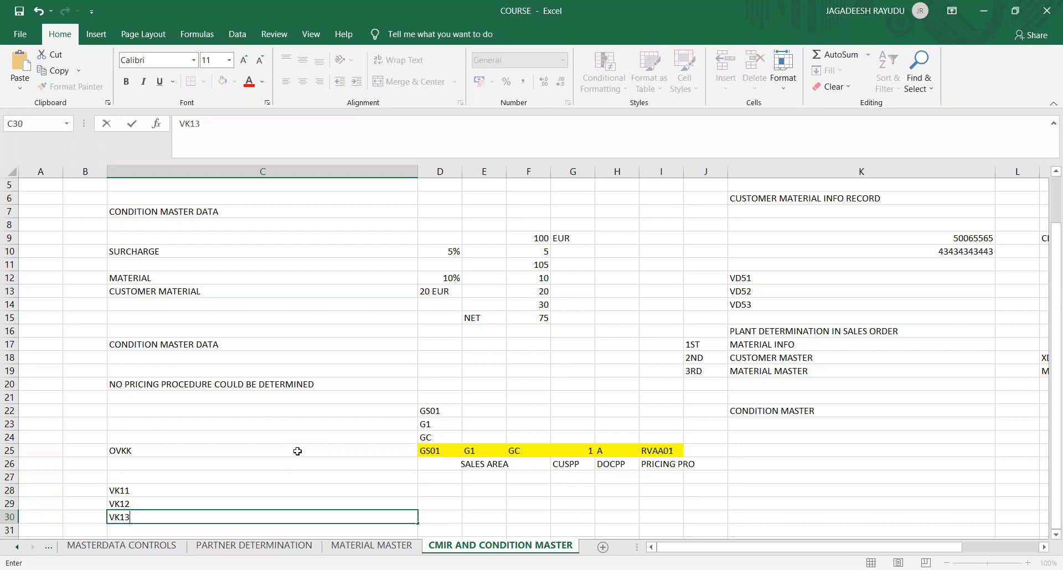
{"action": "key", "text": "Up"}
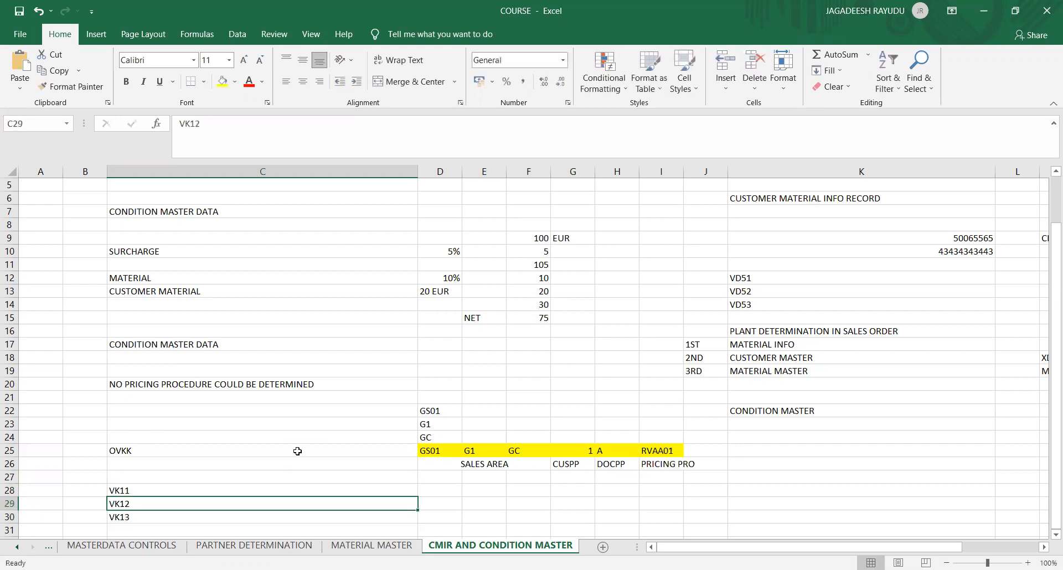
Describe the VK11 entry as PRICING RECORDS CREATION in D28.
{"action": "left_click", "coordinate": [435, 493]}
{"action": "type", "text": "PRICI"}
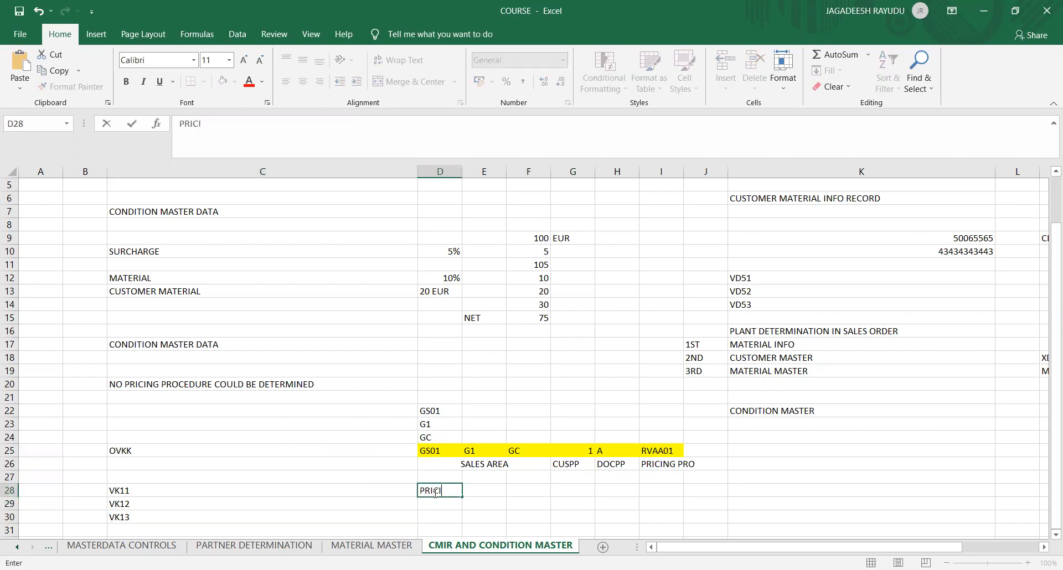
{"action": "type", "text": "NG RECORDS CREATION"}
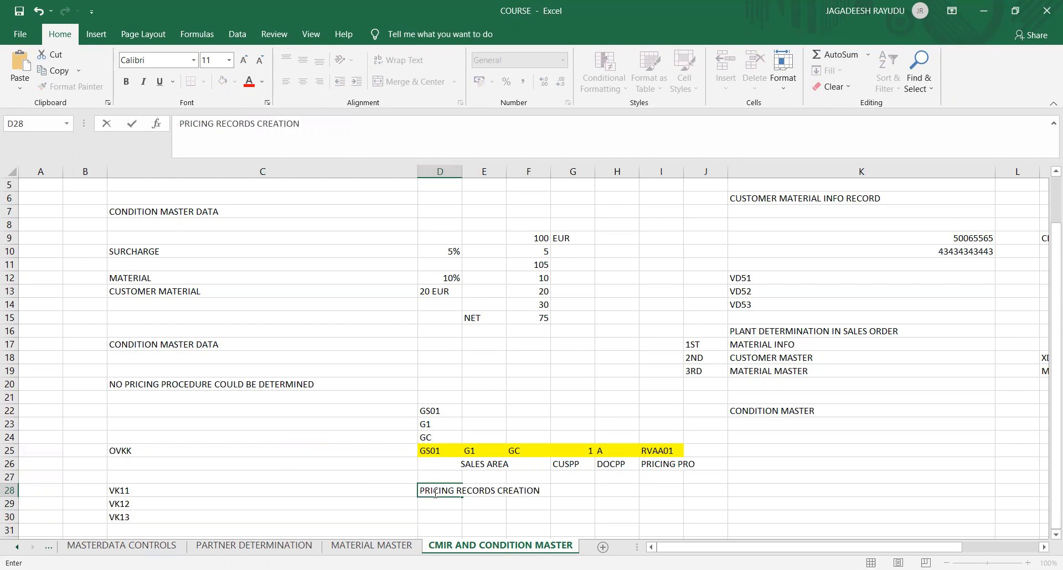
{"action": "left_click", "coordinate": [223, 515]}
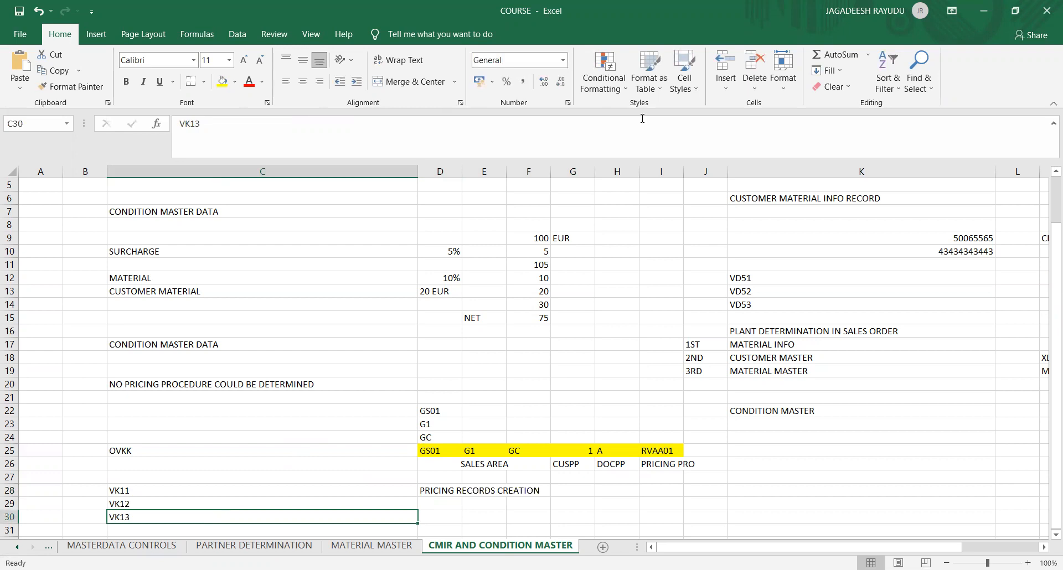
Switch to SAP and start a PR00 condition record with the key combination Material with release status.
{"action": "key", "text": "alt+Tab"}
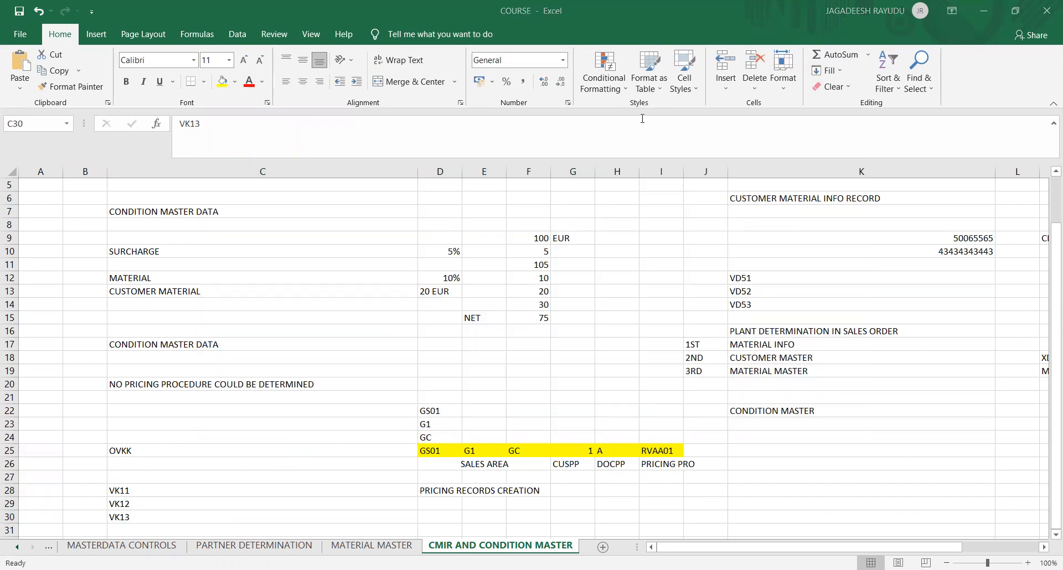
{"action": "key", "text": "alt+Tab"}
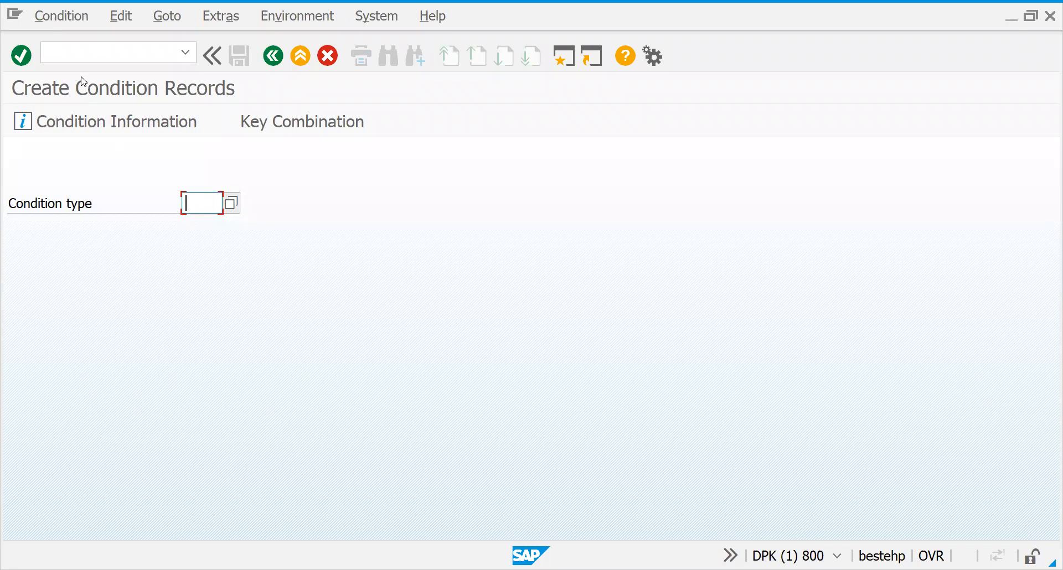
{"action": "type", "text": "PR00"}
{"action": "key", "text": "Return"}
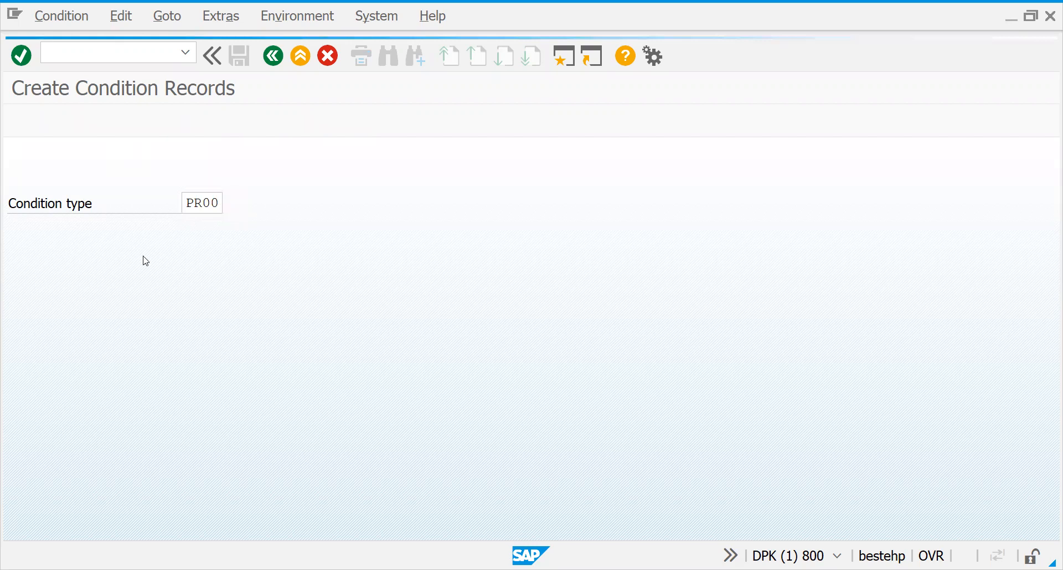
{"action": "left_click", "coordinate": [86, 399]}
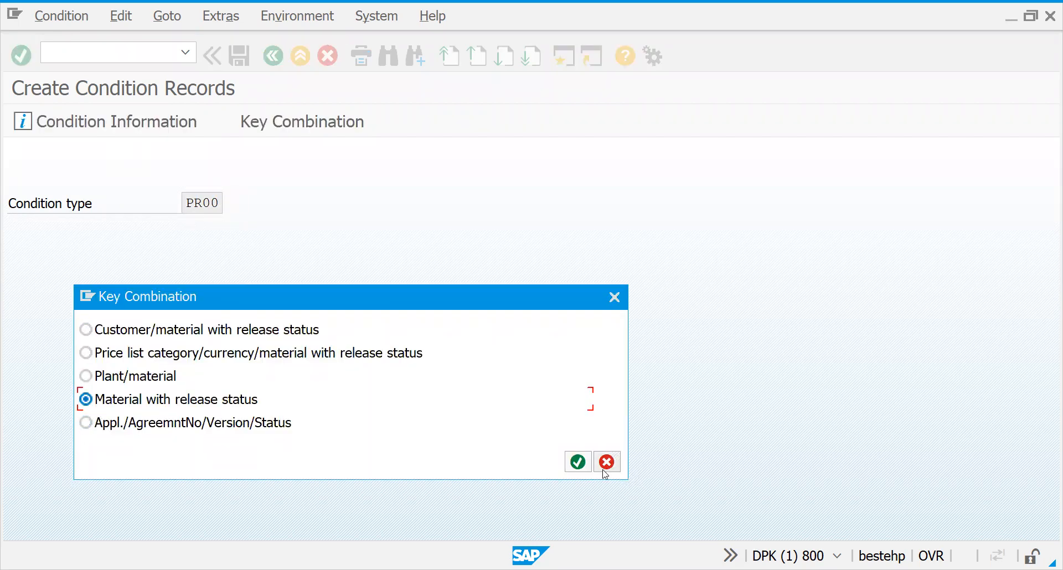
{"action": "left_click", "coordinate": [578, 461]}
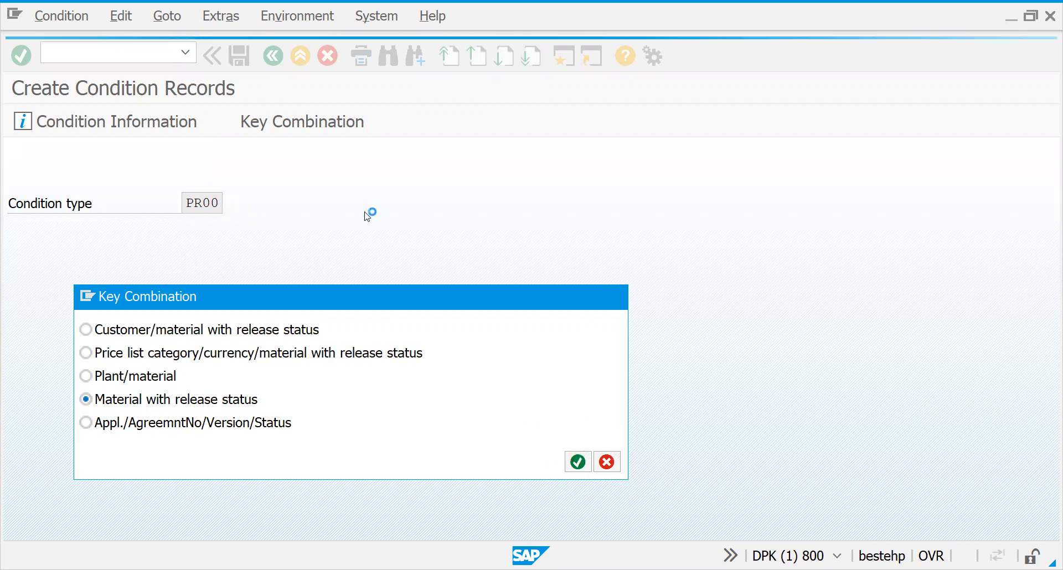
{"action": "left_click", "coordinate": [114, 273]}
{"action": "type", "text": "RVAA01"}
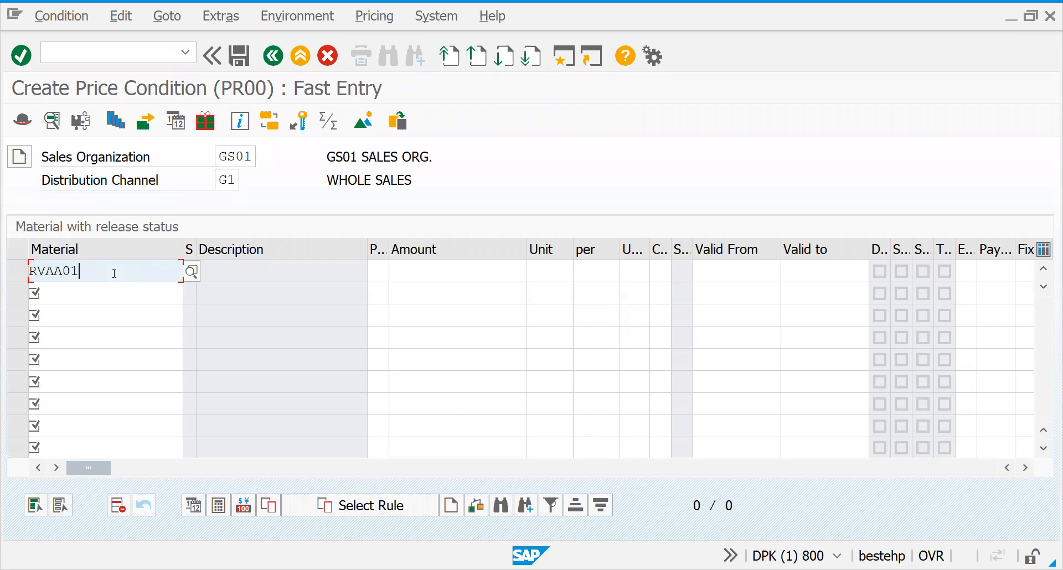
{"action": "key", "text": "Return"}
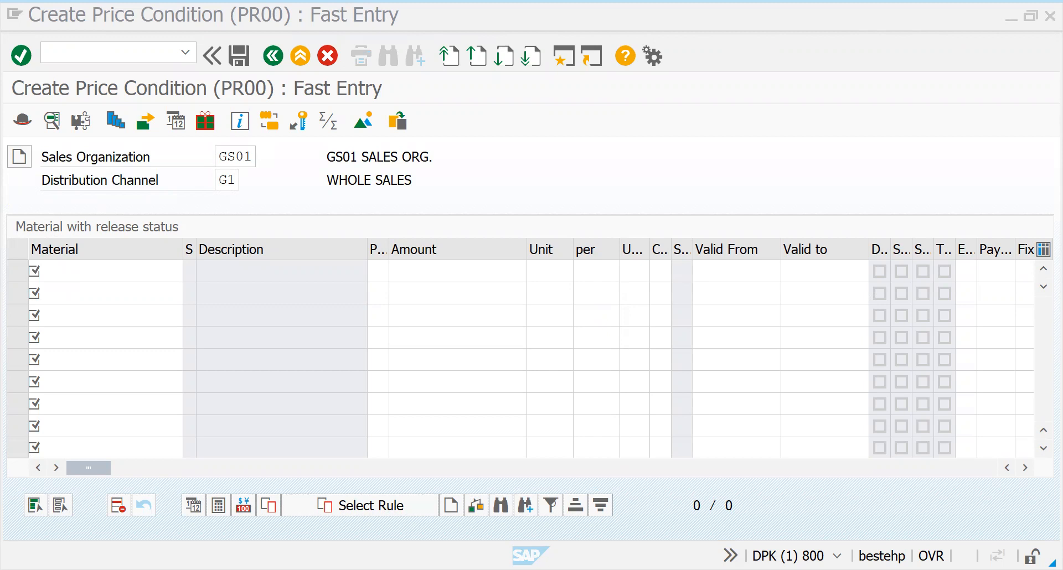
Enter a PR00 price of 500 EUR for material 50065565 and save the condition record.
{"action": "type", "text": "50065565"}
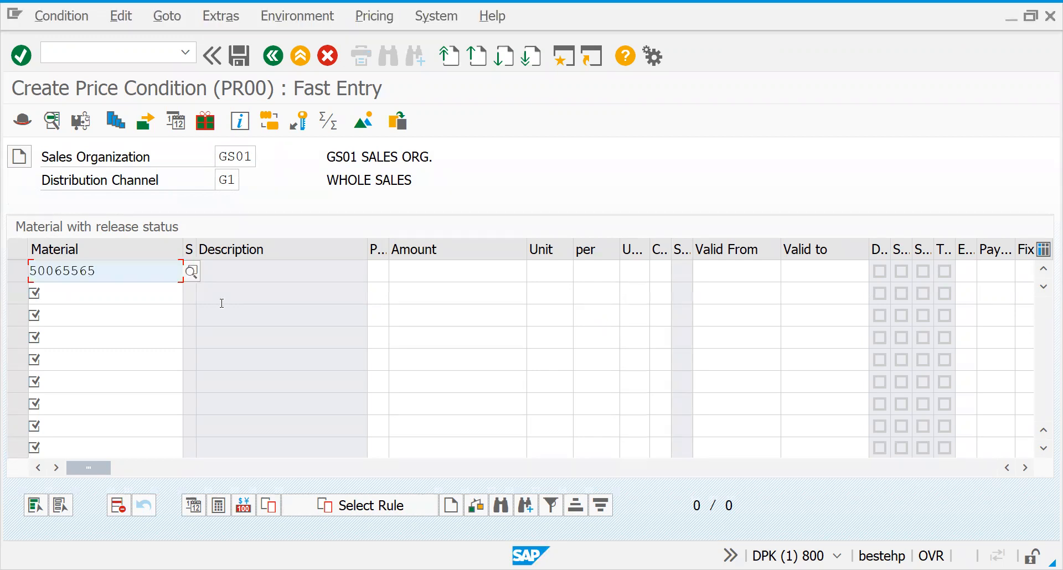
{"action": "left_click", "coordinate": [443, 280]}
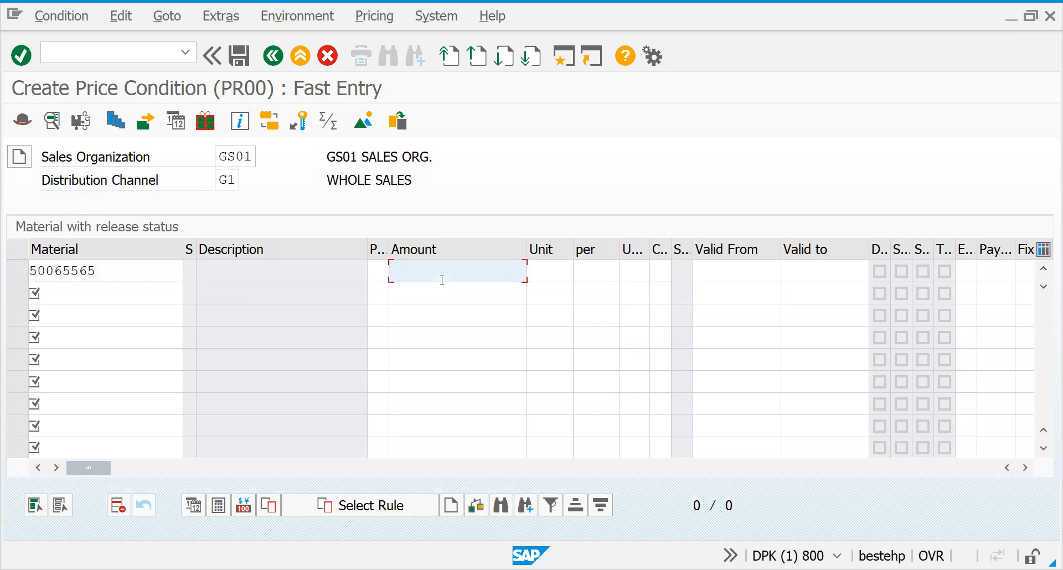
{"action": "type", "text": "200"}
{"action": "type", "text": "00"}
{"action": "key", "text": "Return"}
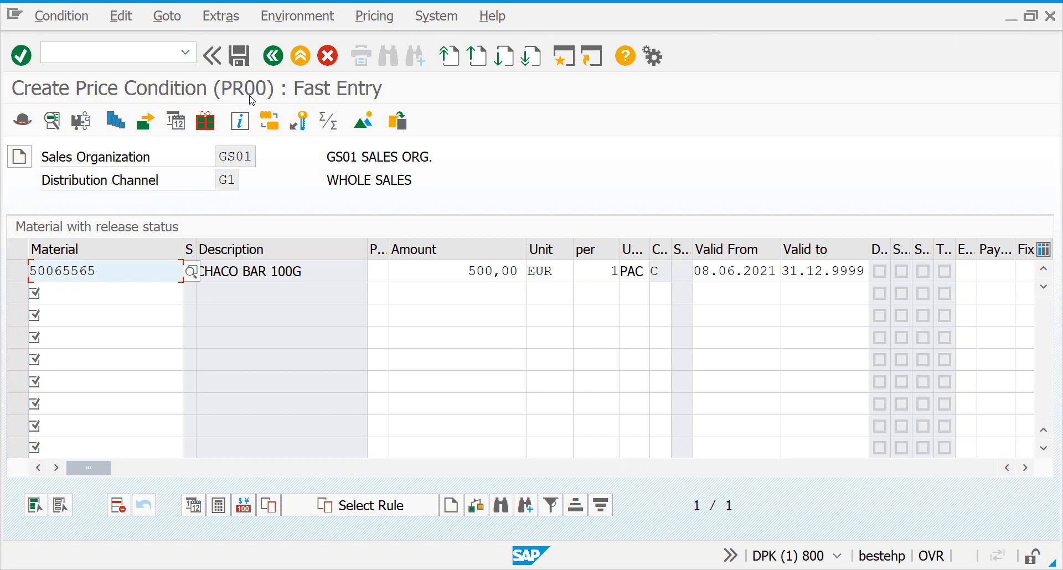
{"action": "left_click", "coordinate": [243, 66]}
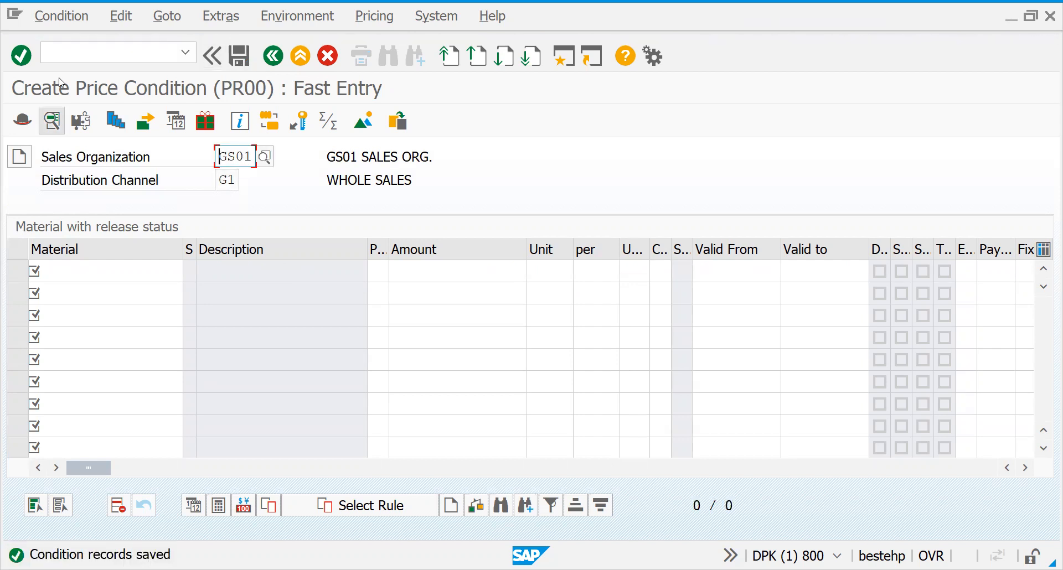
Restart transaction VK11 and open the fast entry for condition type K005.
{"action": "left_click", "coordinate": [88, 46]}
{"action": "type", "text": "/NVK11"}
{"action": "key", "text": "Return"}
{"action": "type", "text": "K00"}
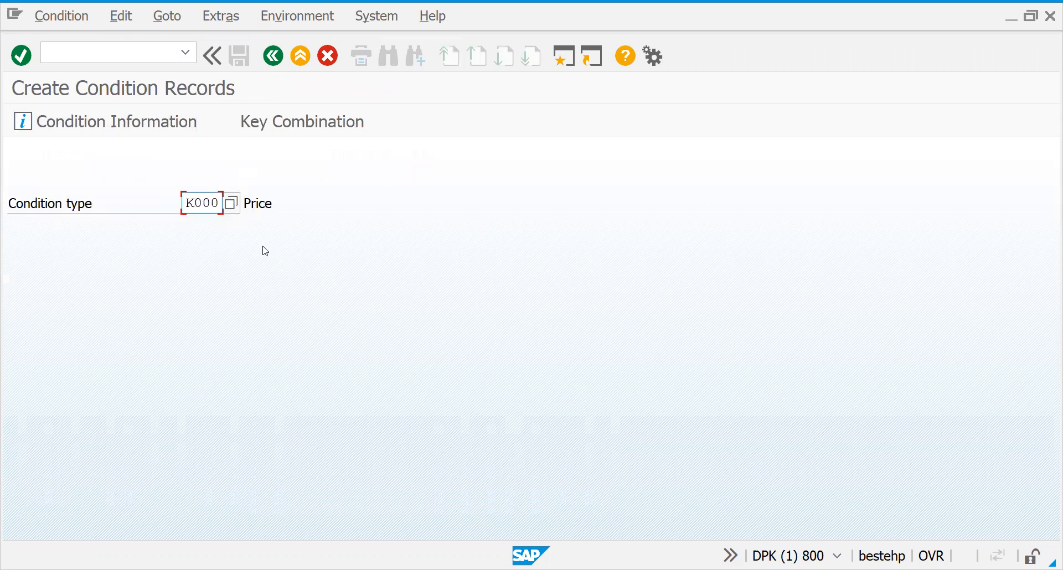
{"action": "type", "text": "5"}
{"action": "key", "text": "Return"}
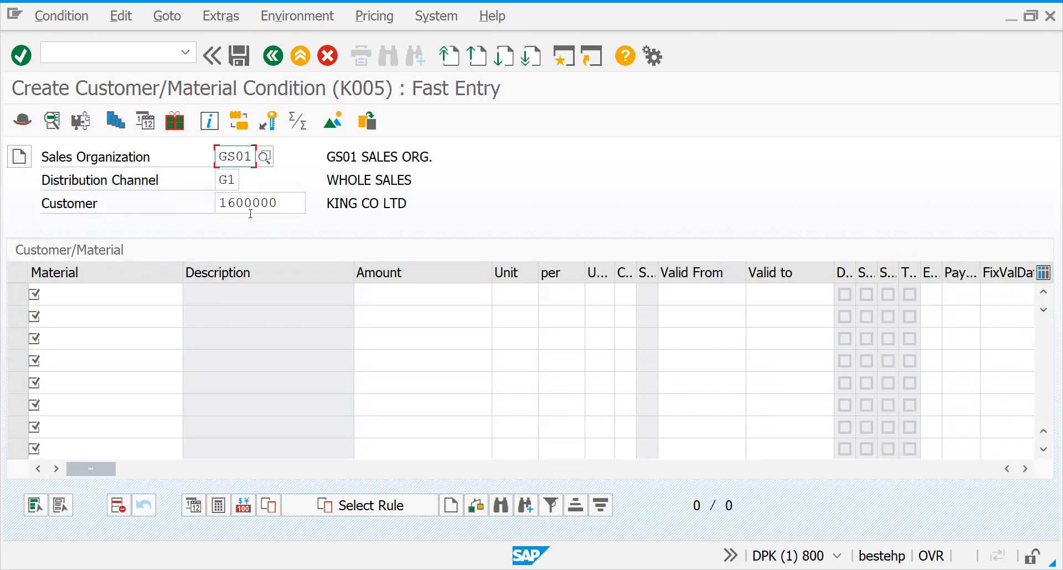
Enter a K005 customer/material discount of 10 EUR for material 50065565 and save the condition record.
{"action": "left_click", "coordinate": [123, 299]}
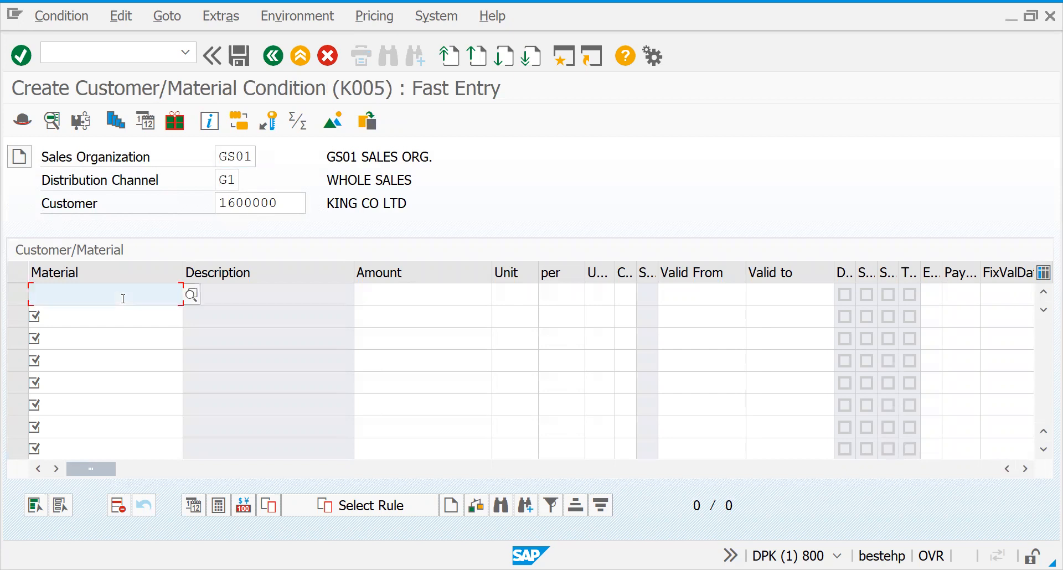
{"action": "key", "text": "Down"}
{"action": "key", "text": "Return"}
{"action": "key", "text": "Tab"}
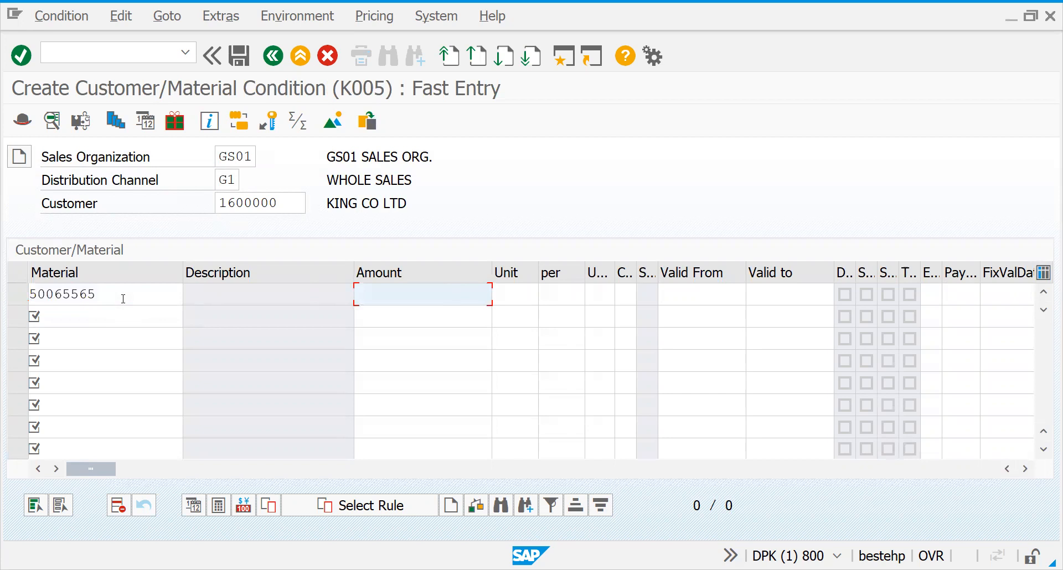
{"action": "key", "text": "Return"}
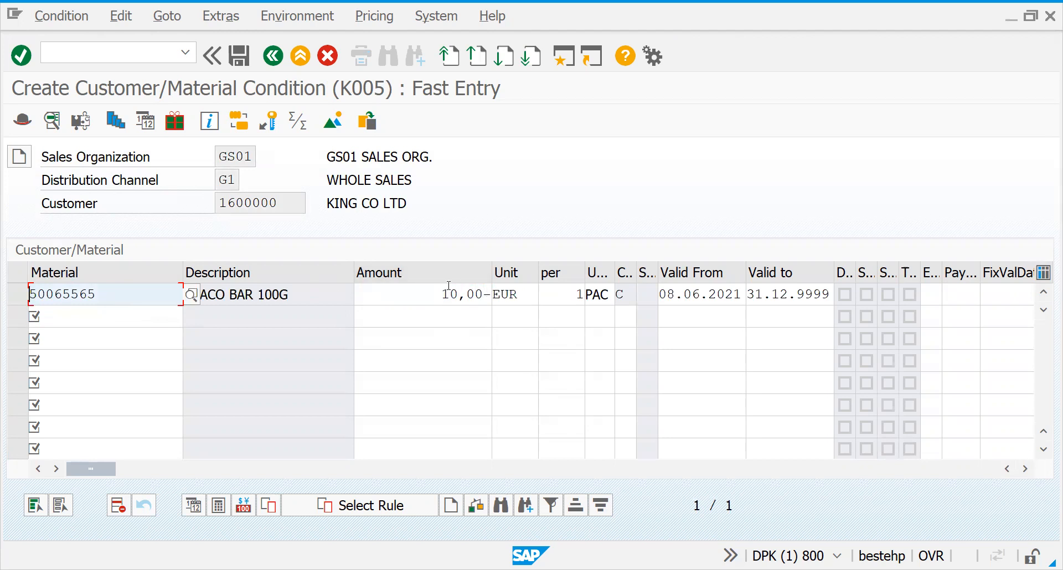
{"action": "left_click", "coordinate": [240, 56]}
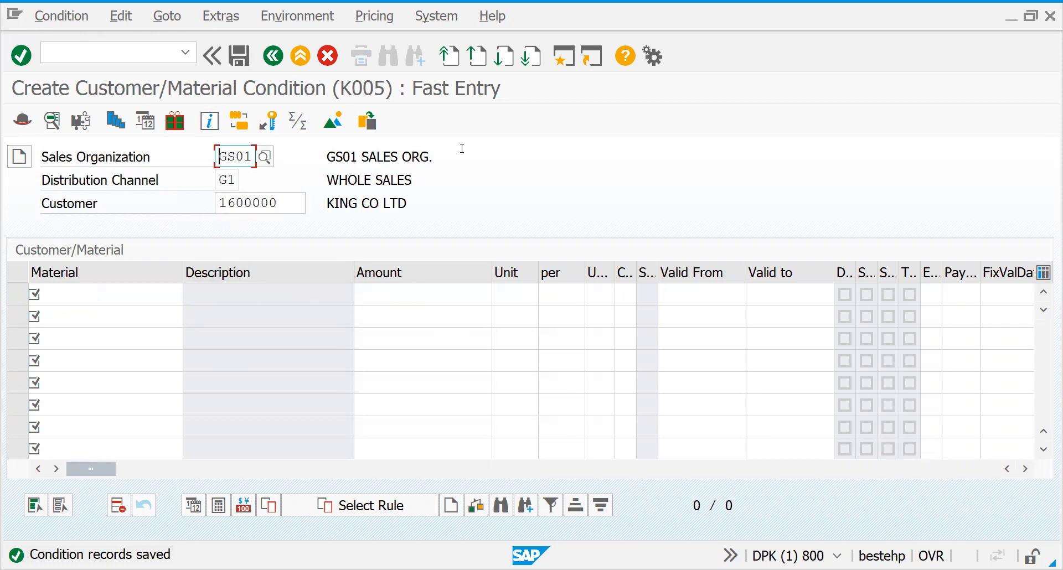
Switch to the Excel course worksheet and record PR00 in C32 with the description BASE PRICE in D32.
{"action": "key", "text": "alt+Tab"}
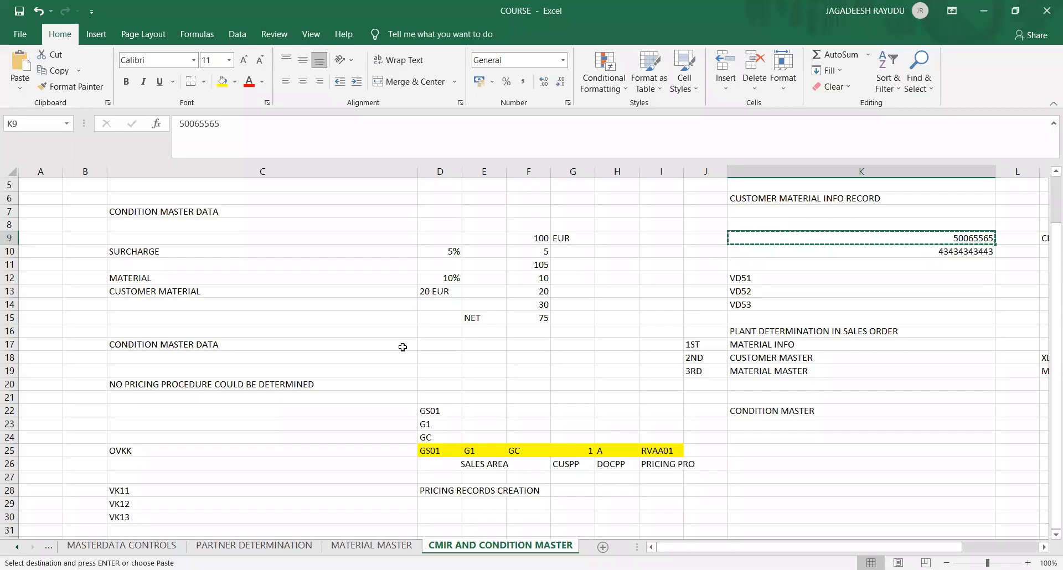
{"action": "left_click", "coordinate": [147, 462]}
{"action": "key", "text": "Down"}
{"action": "key", "text": "Down"}
{"action": "key", "text": "Down"}
{"action": "key", "text": "Down"}
{"action": "key", "text": "Down"}
{"action": "key", "text": "Down"}
{"action": "key", "text": "Down"}
{"action": "key", "text": "Down"}
{"action": "key", "text": "Down"}
{"action": "key", "text": "Down"}
{"action": "key", "text": "Up"}
{"action": "key", "text": "Up"}
{"action": "key", "text": "Up"}
{"action": "key", "text": "Up"}
{"action": "type", "text": "PR00"}
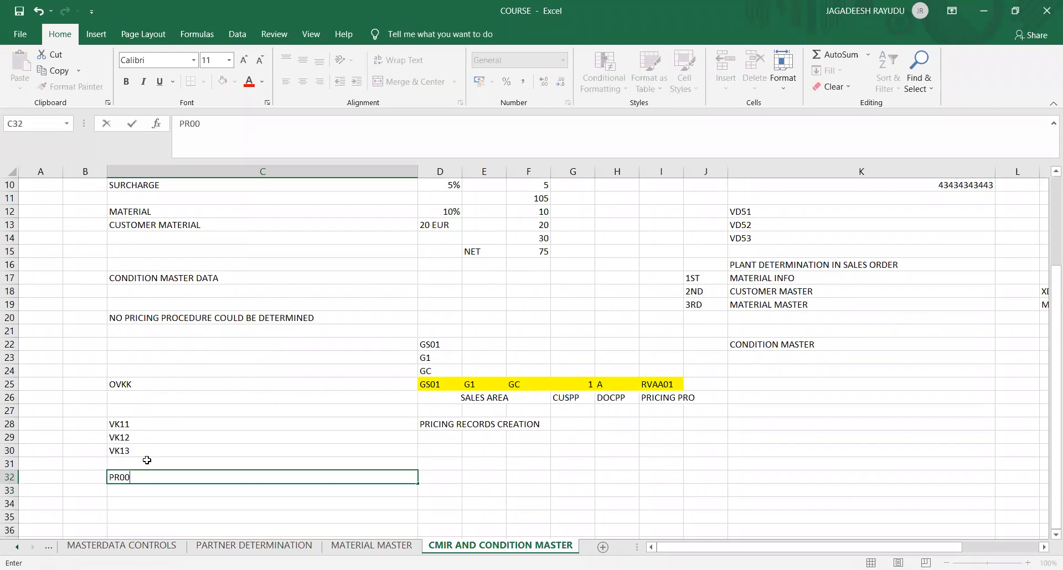
{"action": "key", "text": "Tab"}
{"action": "type", "text": "BASE PRICE"}
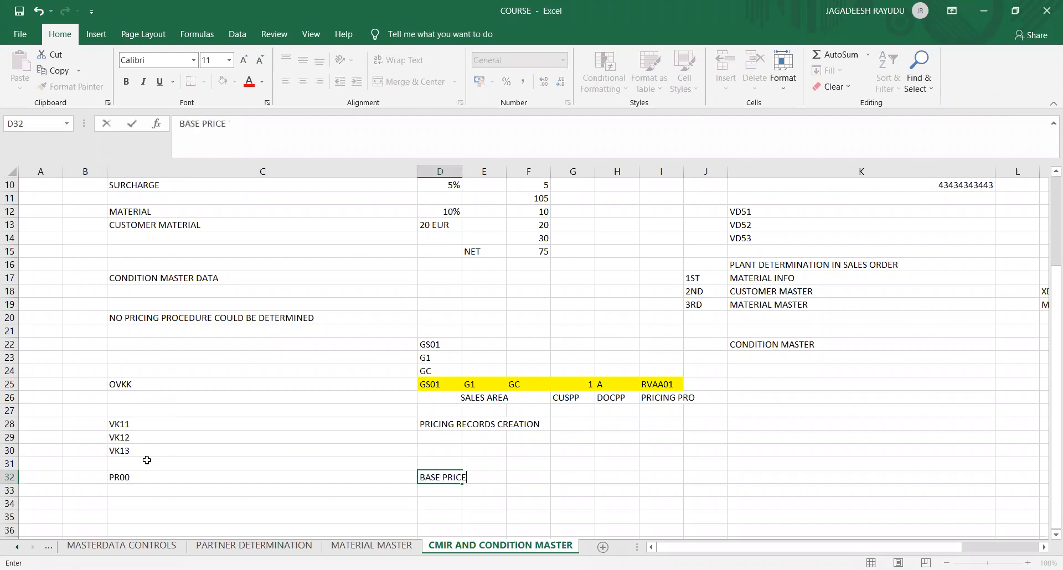
List condition types K005 in C33 and K007 in C34, below PR00.
{"action": "left_click", "coordinate": [159, 486]}
{"action": "type", "text": "K005"}
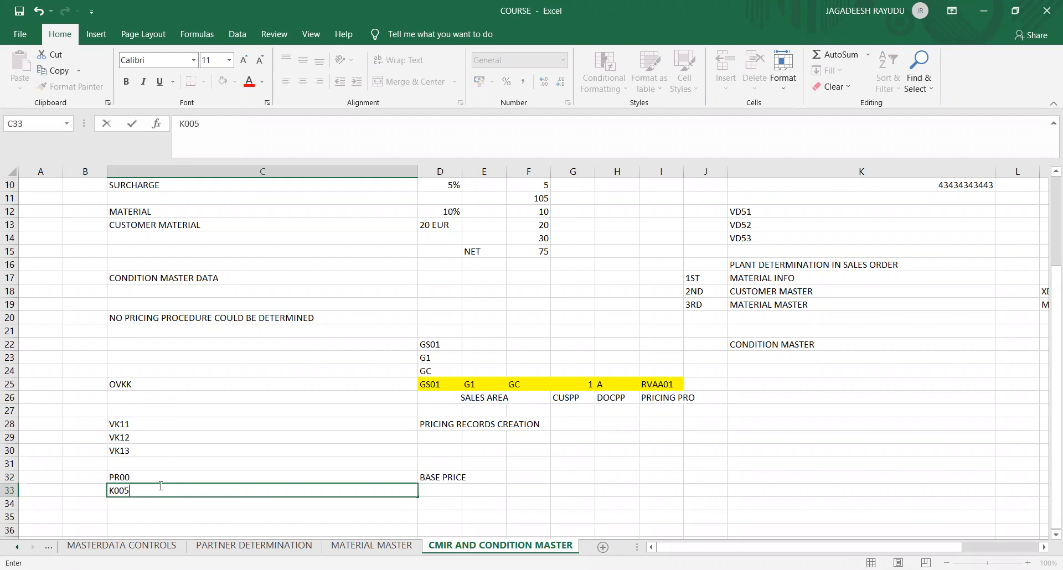
{"action": "left_click", "coordinate": [143, 503]}
{"action": "type", "text": "K005"}
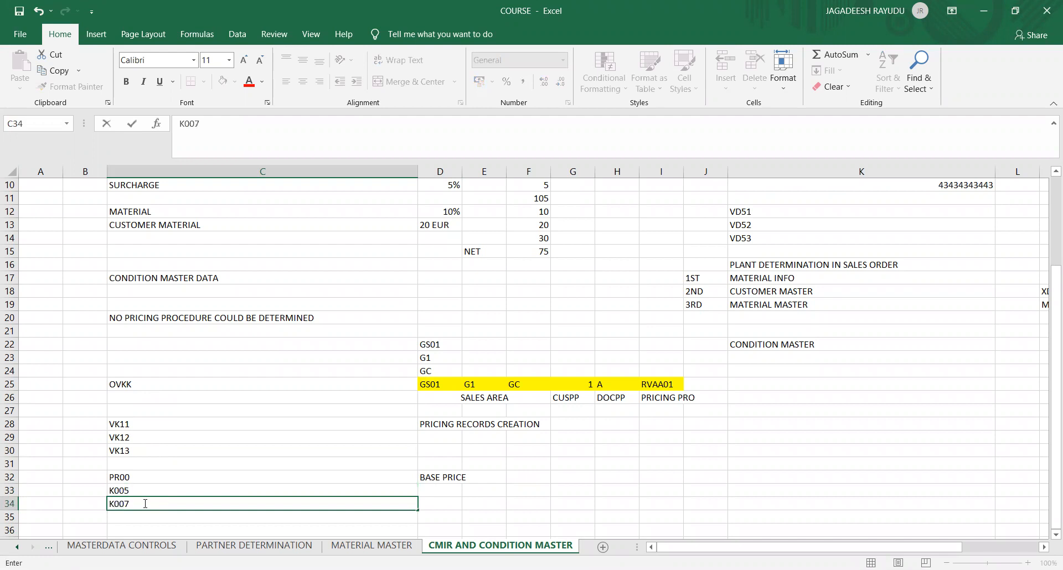
{"action": "key", "text": "Tab"}
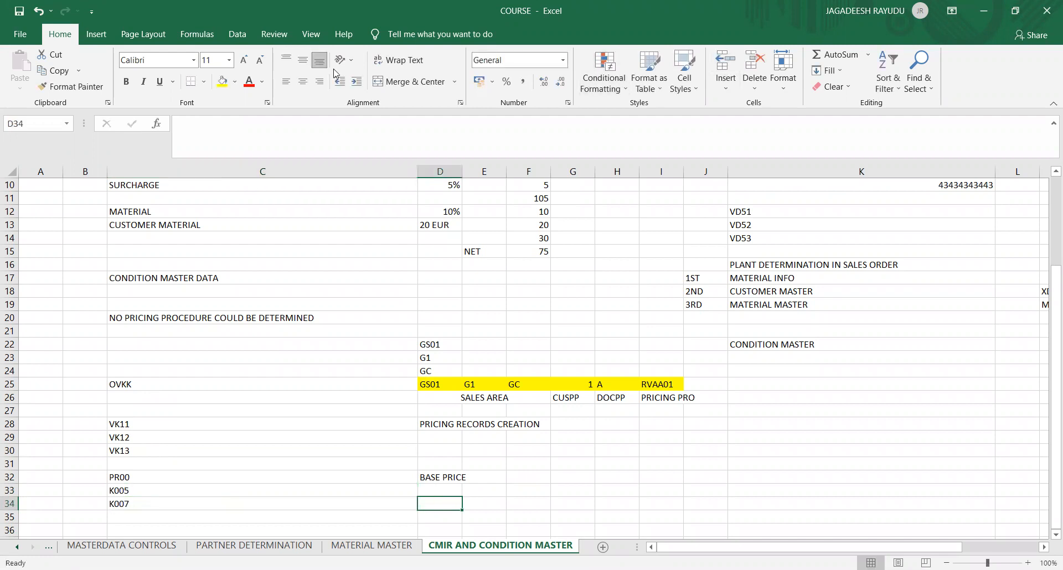
Switch to SAP, return to the condition type selection and open the fast entry for condition type K007.
{"action": "left_click", "coordinate": [334, 70]}
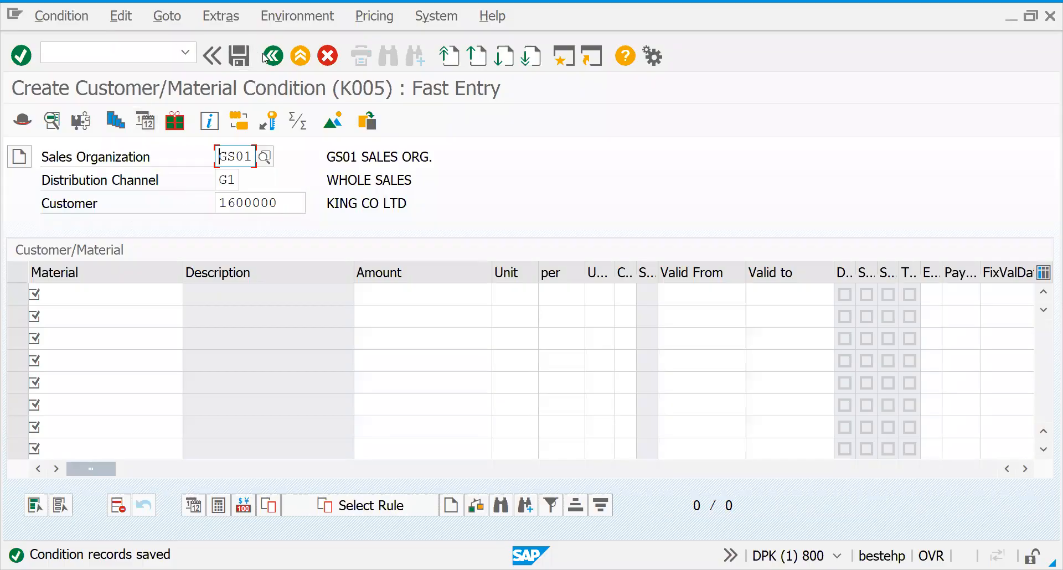
{"action": "left_click", "coordinate": [273, 55]}
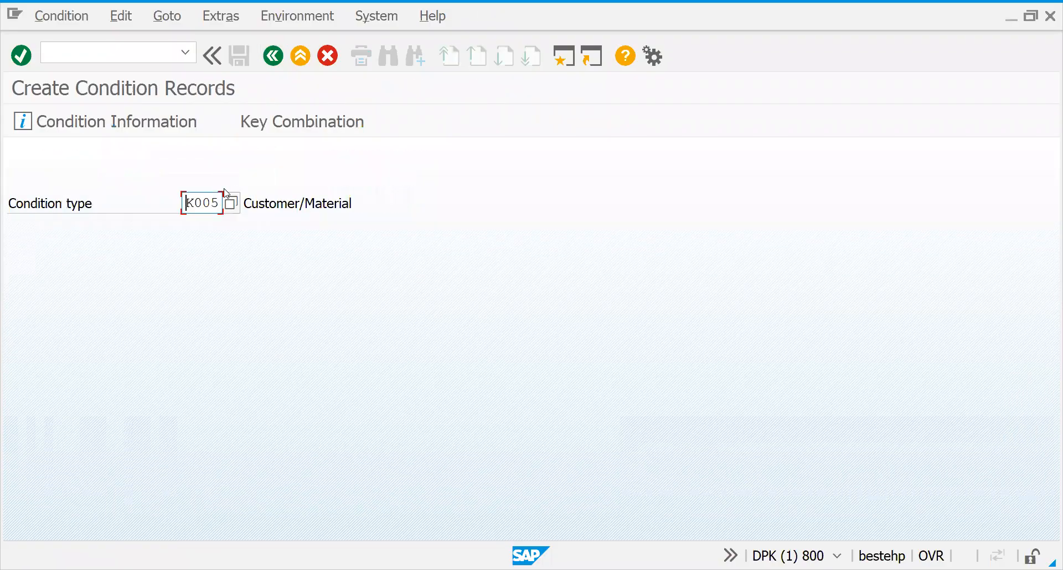
{"action": "type", "text": "007"}
{"action": "key", "text": "Return"}
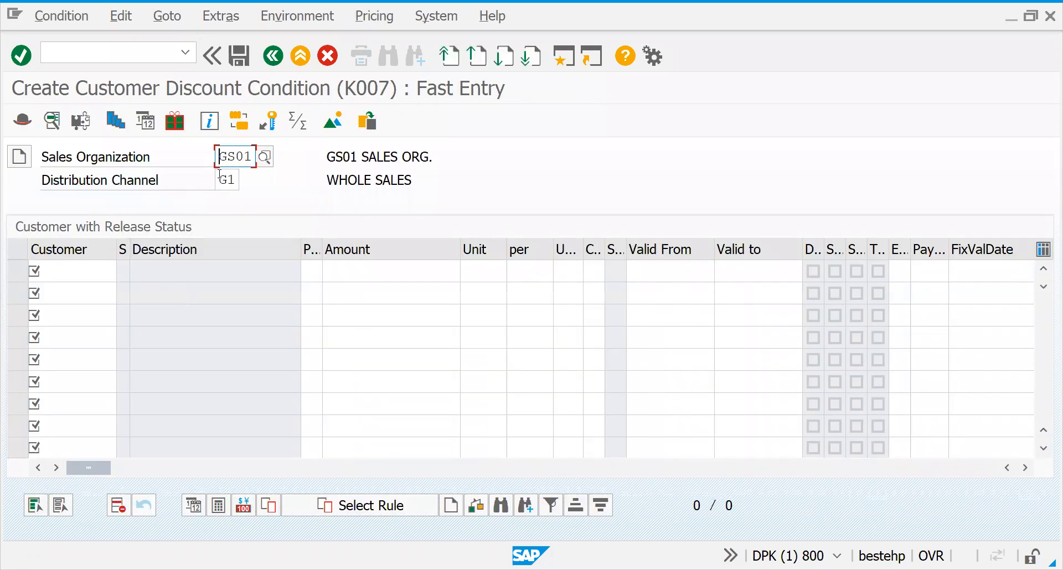
Enter a K007 customer discount with amount 5 for customer KING CO LTD and save the condition record.
{"action": "left_click", "coordinate": [72, 273]}
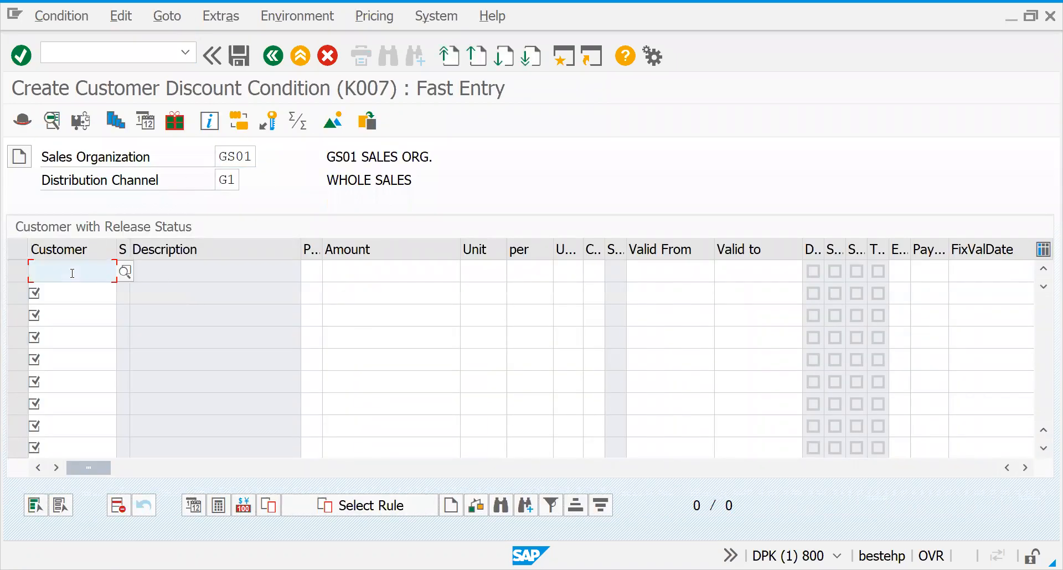
{"action": "key", "text": "Down"}
{"action": "left_click", "coordinate": [72, 273]}
{"action": "type", "text": "16"}
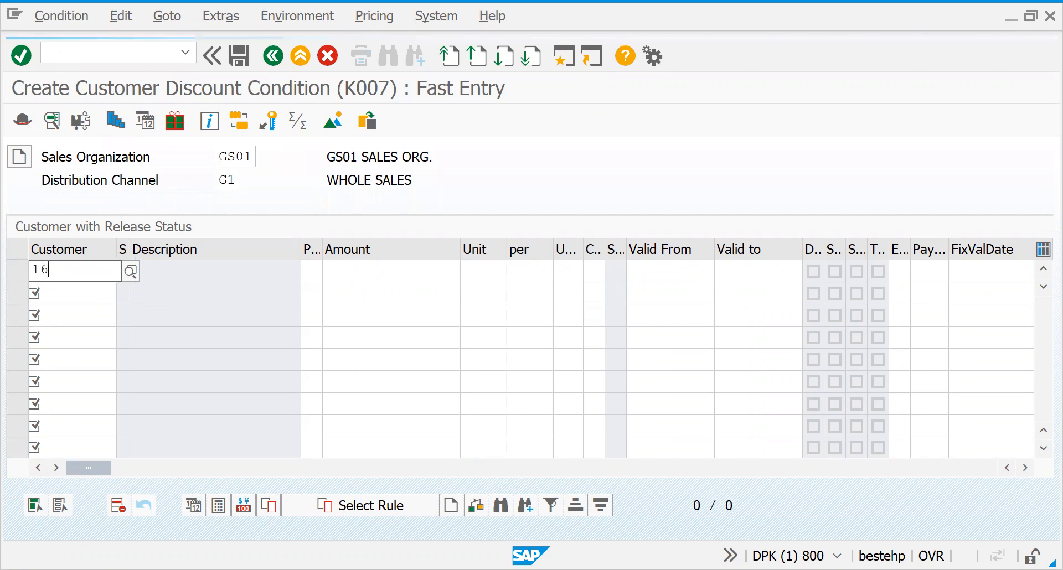
{"action": "type", "text": "0"}
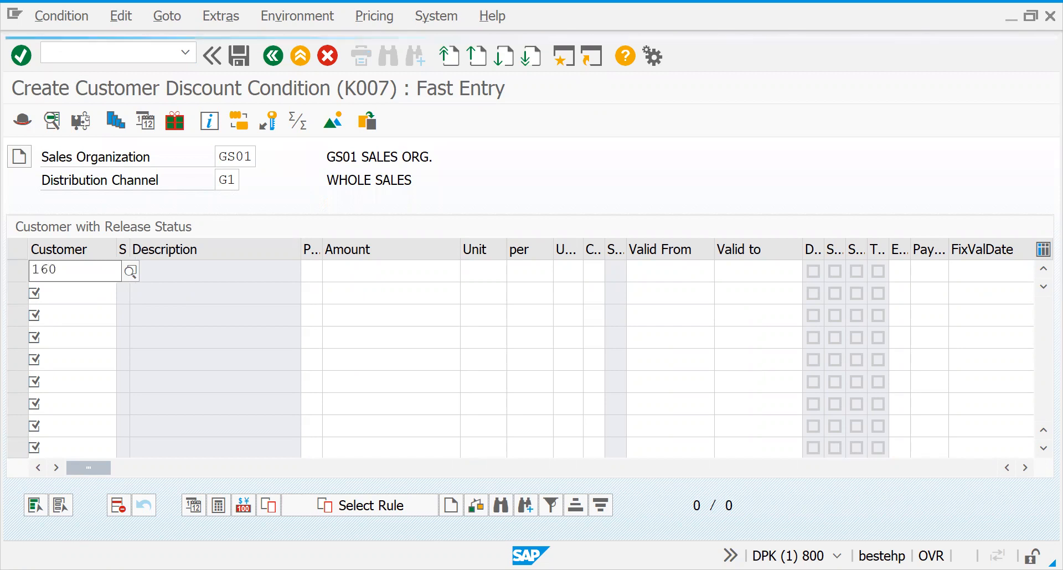
{"action": "type", "text": "0"}
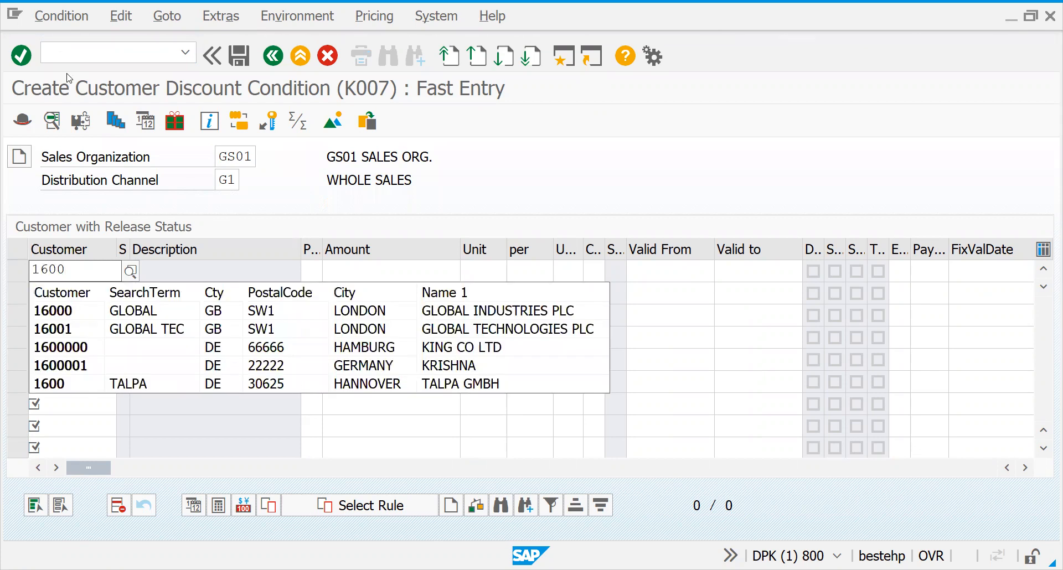
{"action": "left_click", "coordinate": [86, 348]}
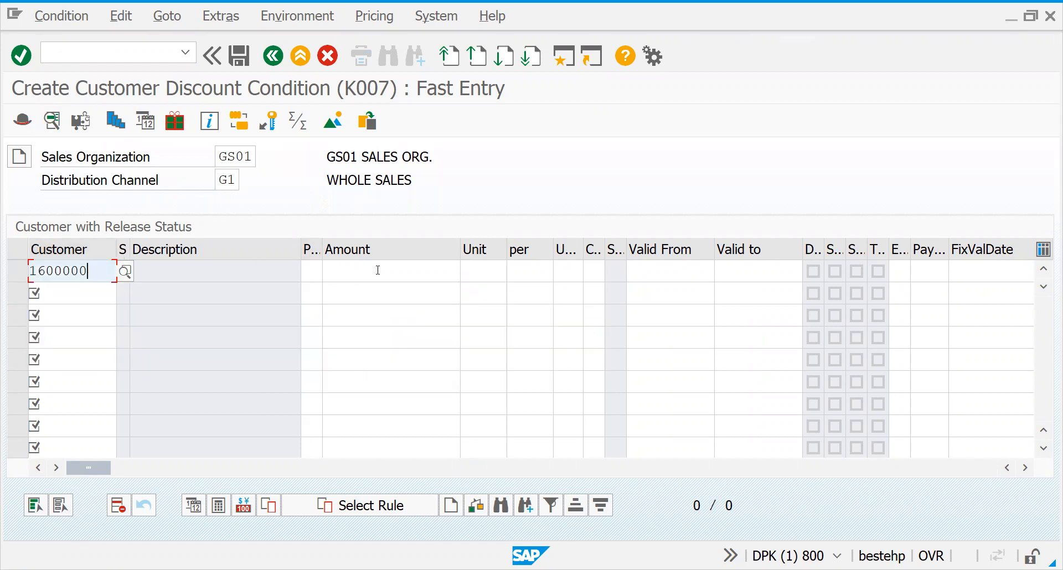
{"action": "left_click", "coordinate": [378, 270]}
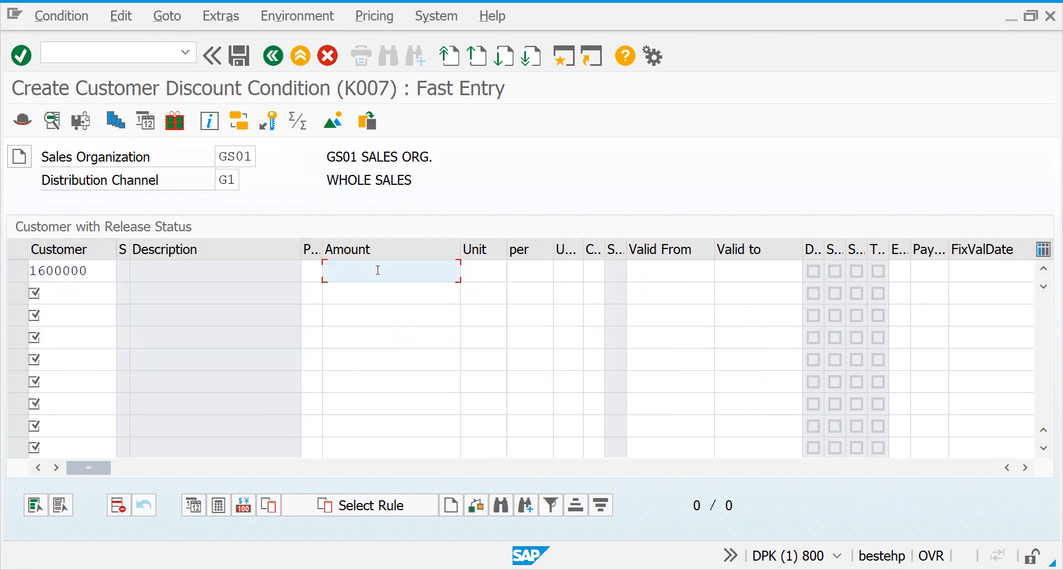
{"action": "type", "text": "5"}
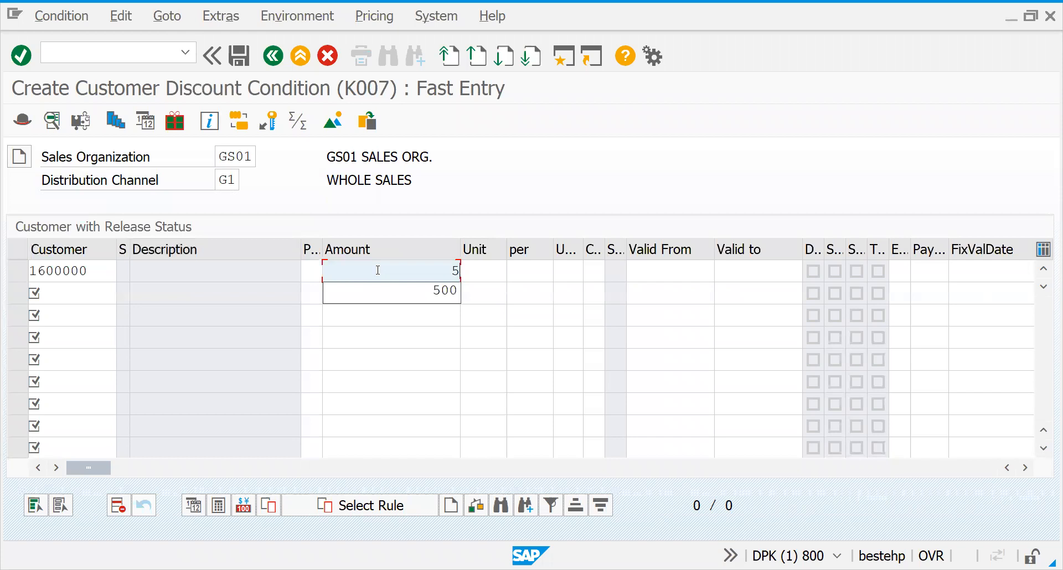
{"action": "key", "text": "Return"}
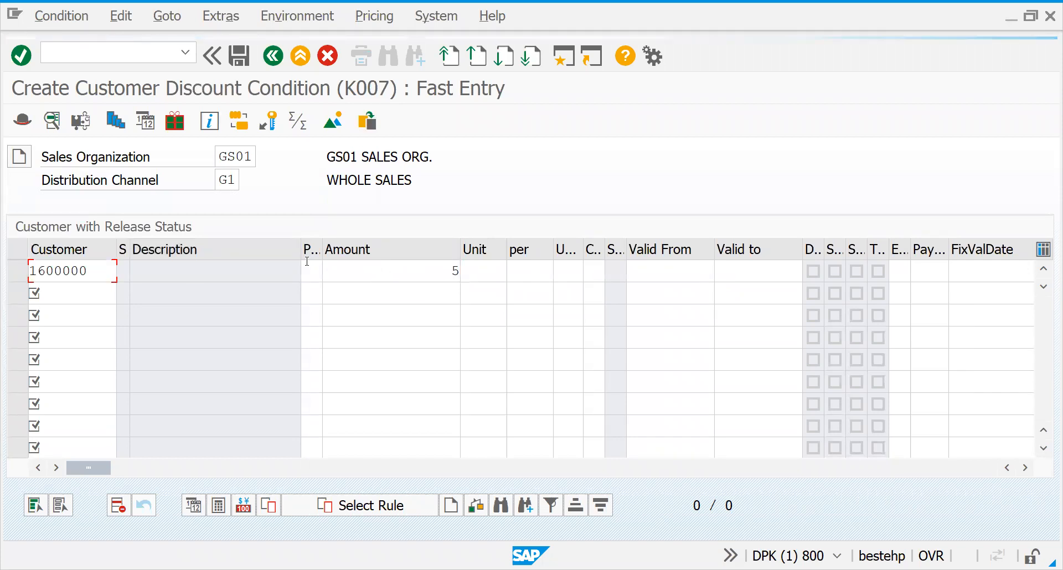
{"action": "left_click", "coordinate": [237, 59]}
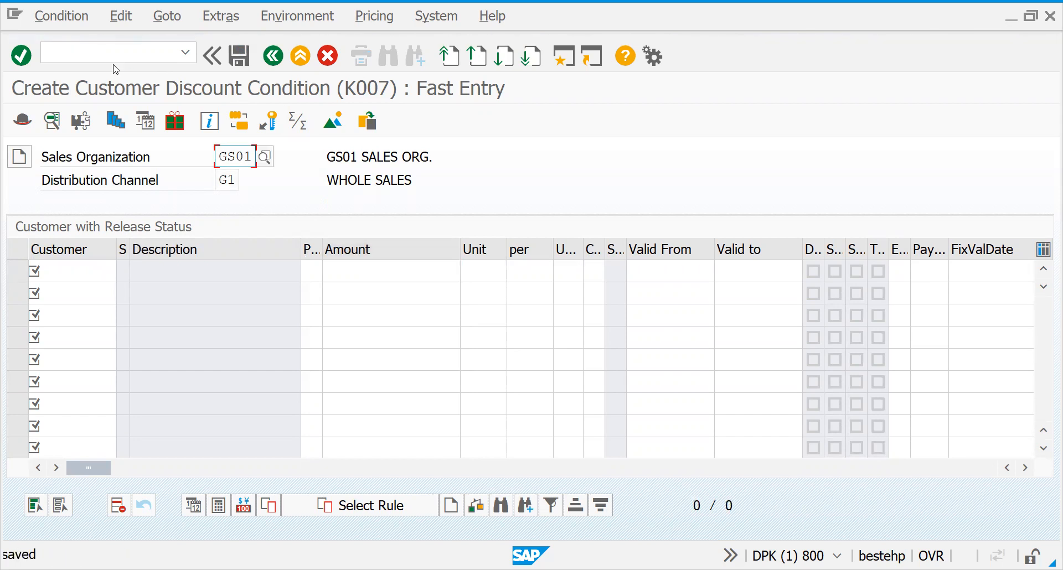
Start a standard order in transaction VA01, enter the sold-to party's customer number and accept the preselected ship-to partner.
{"action": "type", "text": "/NVA01"}
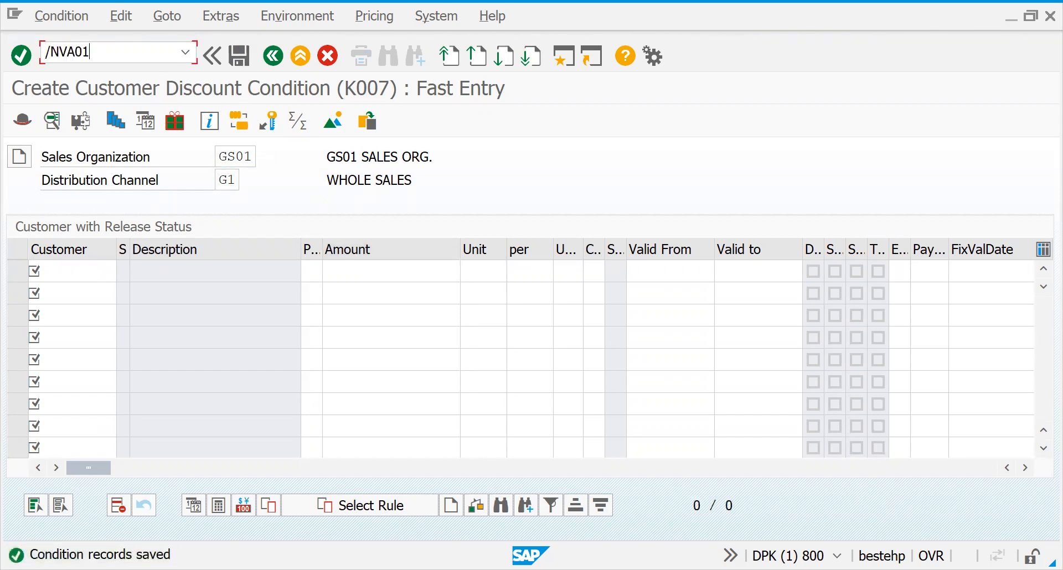
{"action": "key", "text": "Return"}
{"action": "key", "text": "Return"}
{"action": "type", "text": "1"}
{"action": "key", "text": "Down"}
{"action": "key", "text": "Return"}
{"action": "key", "text": "Return"}
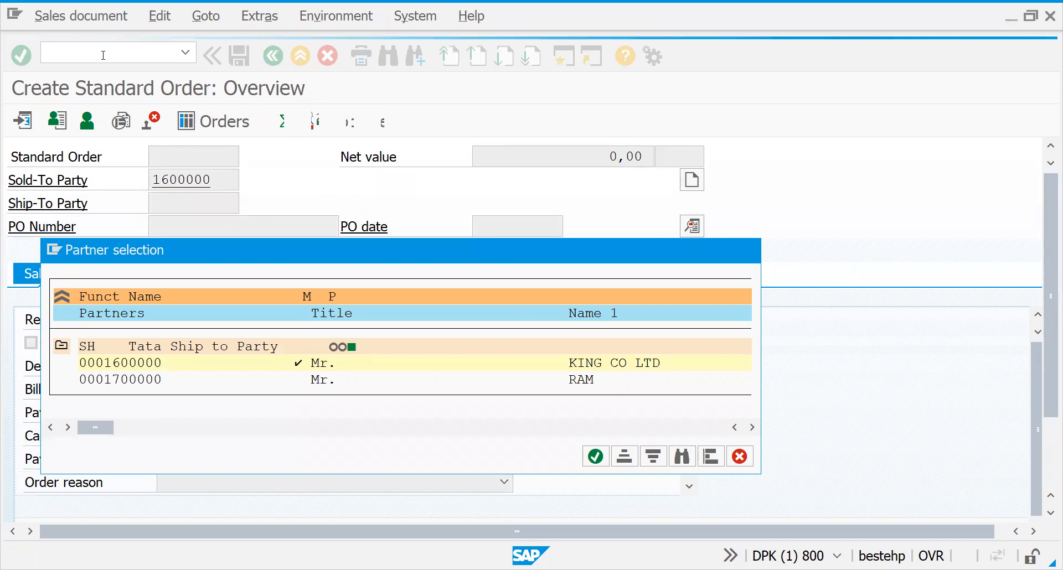
{"action": "key", "text": "Return"}
Add material 50065565 to the order items with an order quantity of 1.
{"action": "key", "text": "Return"}
{"action": "key", "text": "Tab"}
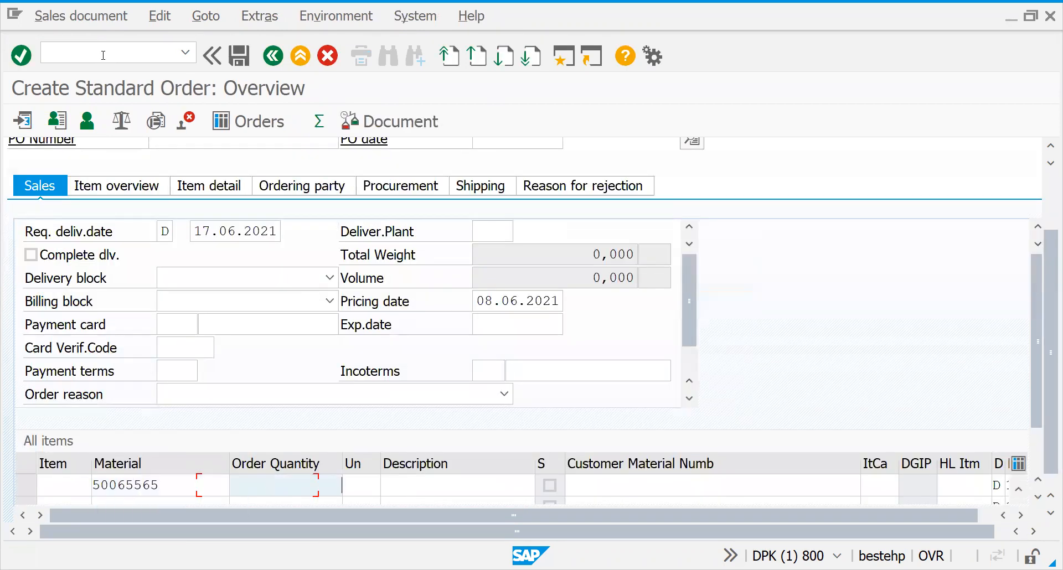
{"action": "left_click_drag", "start_coordinate": [1050, 244], "coordinate": [1049, 157]}
{"action": "left_click_drag", "start_coordinate": [1048, 275], "coordinate": [1048, 341]}
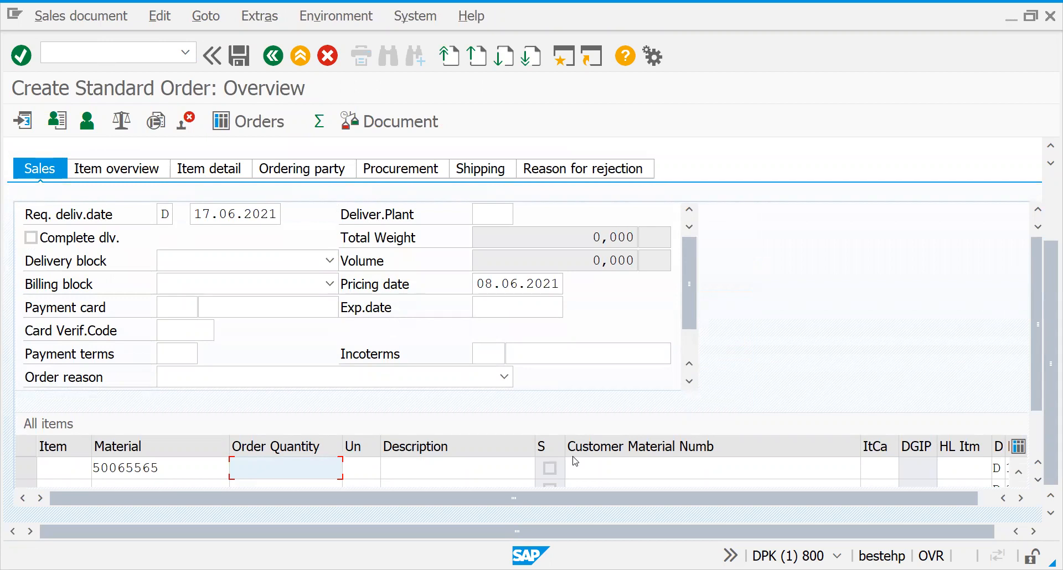
{"action": "type", "text": "1"}
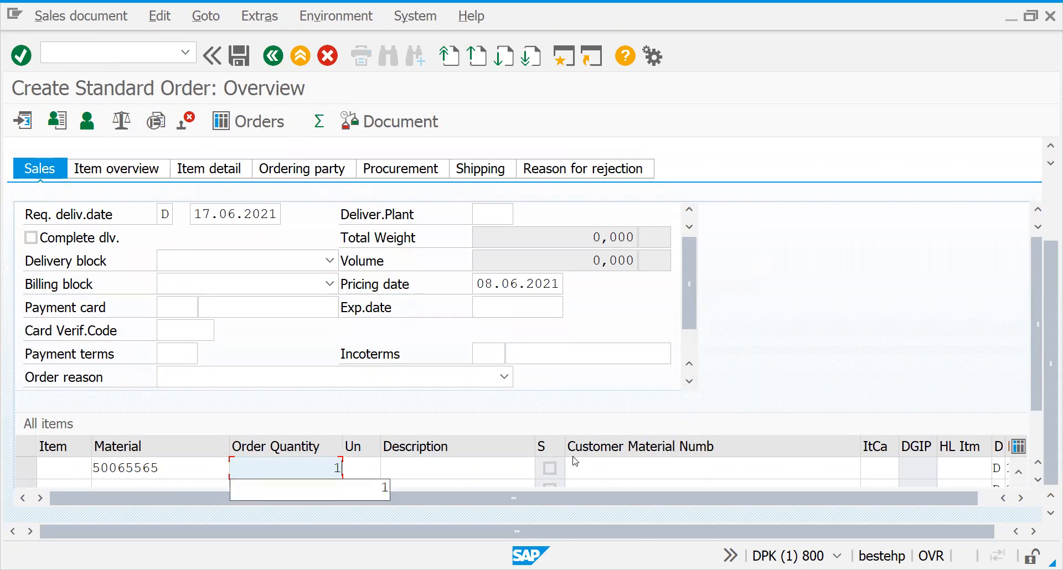
{"action": "key", "text": "Return"}
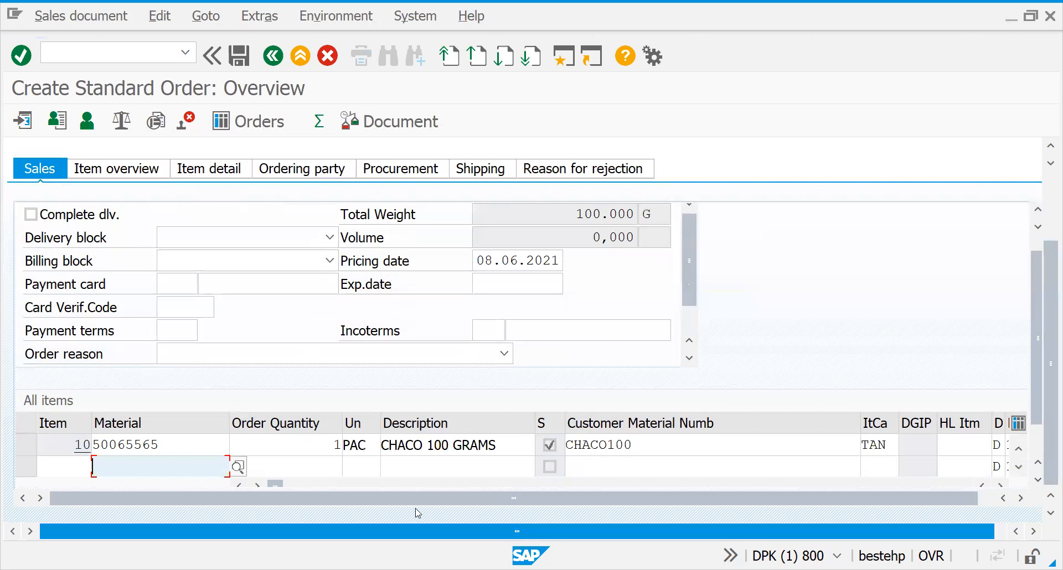
Open the pricing conditions of item 10 and examine the K005 and K007 discounts and the rebate basis.
{"action": "double_click", "coordinate": [408, 447]}
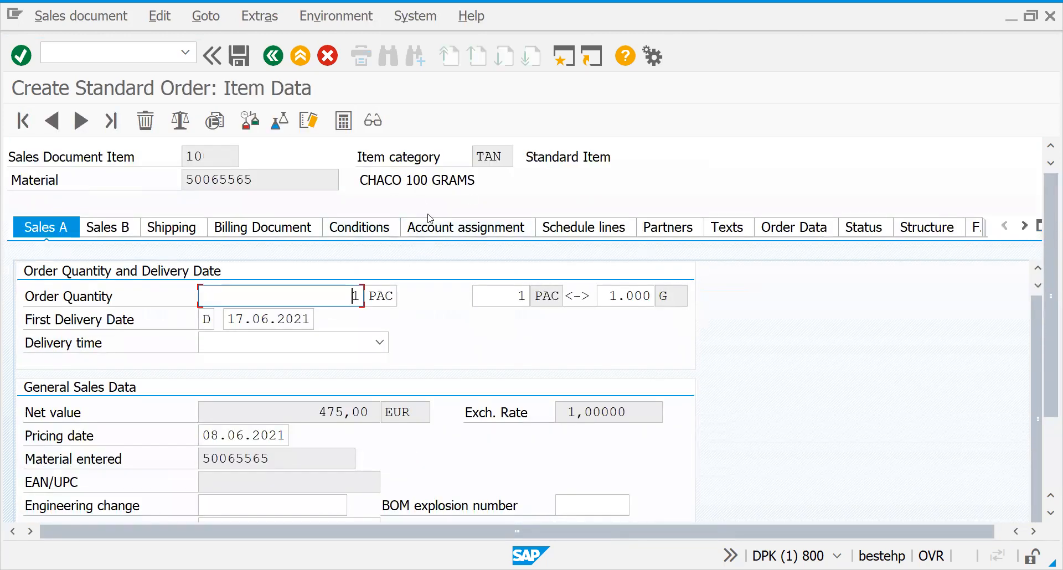
{"action": "left_click", "coordinate": [353, 229]}
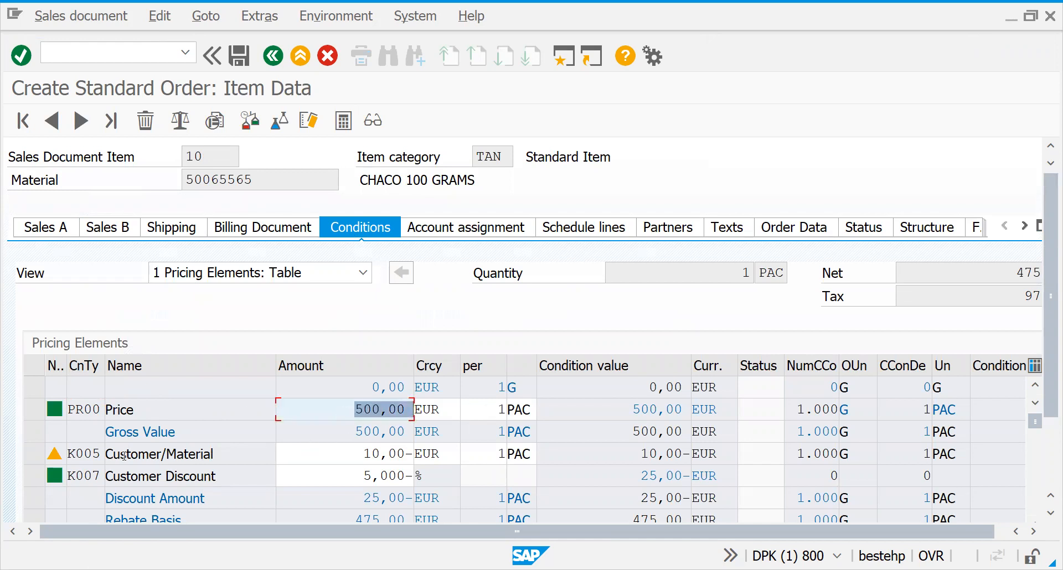
{"action": "mouse_move", "coordinate": [55, 457]}
{"action": "left_click_drag", "start_coordinate": [1048, 381], "coordinate": [1048, 422]}
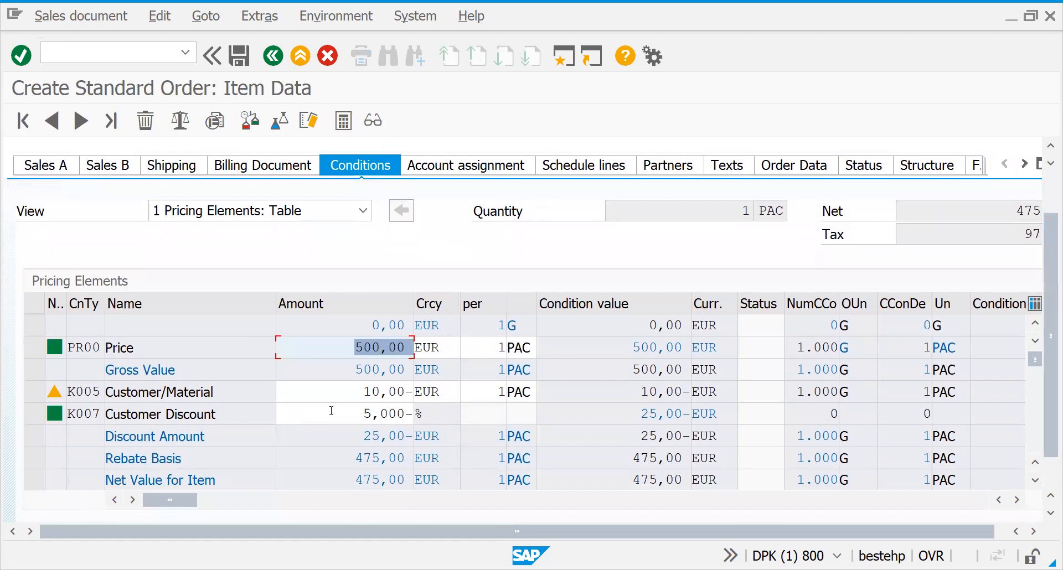
{"action": "left_click", "coordinate": [365, 393]}
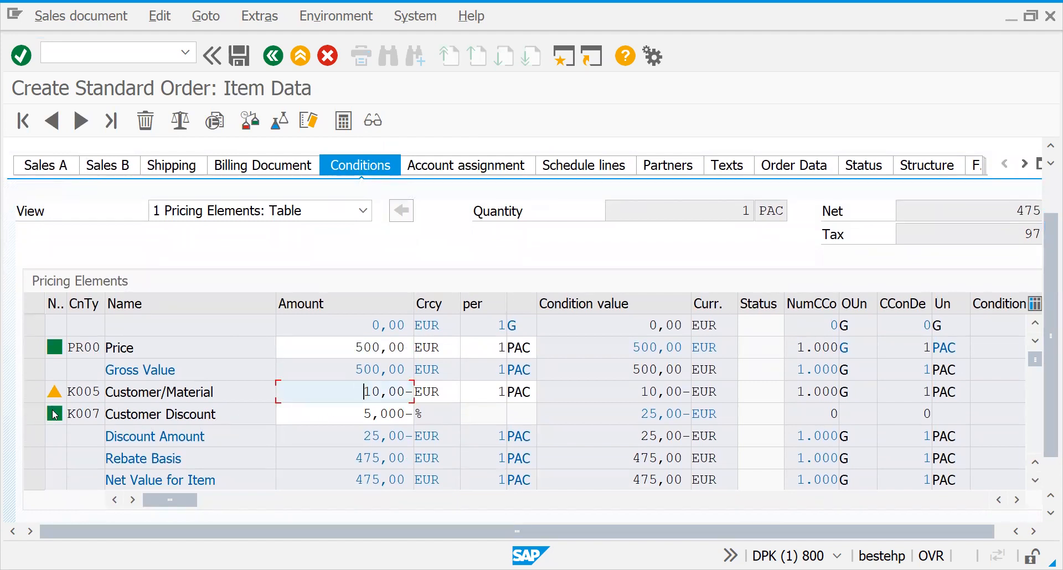
{"action": "left_click", "coordinate": [375, 415]}
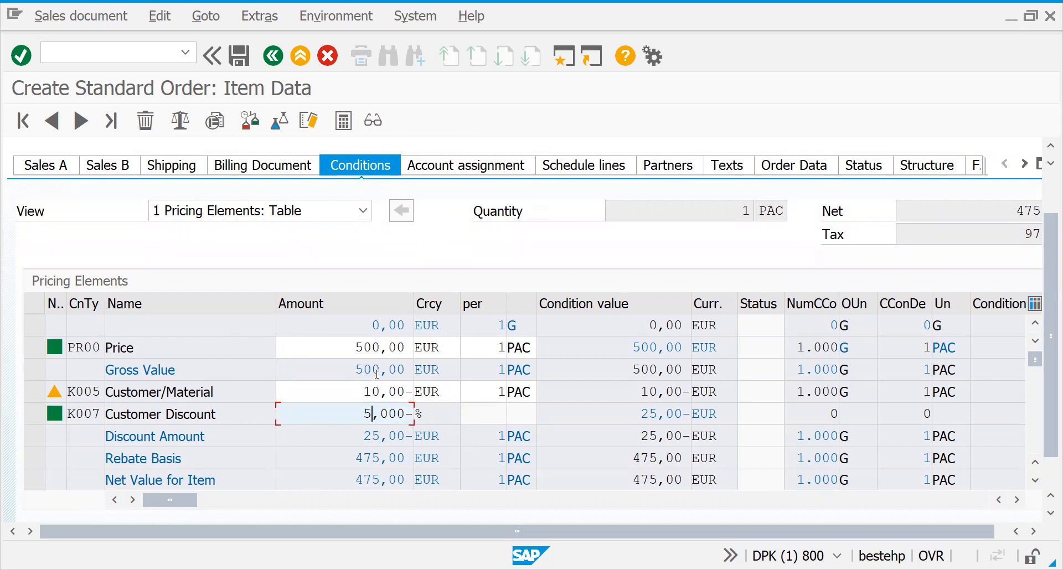
{"action": "left_click_drag", "start_coordinate": [641, 414], "coordinate": [688, 393]}
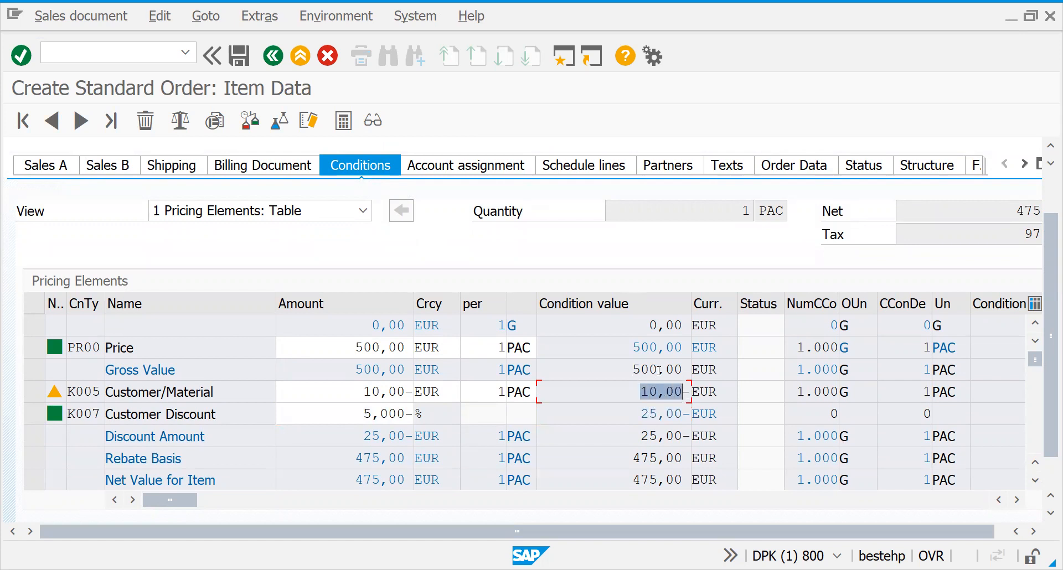
{"action": "left_click_drag", "start_coordinate": [631, 458], "coordinate": [701, 459]}
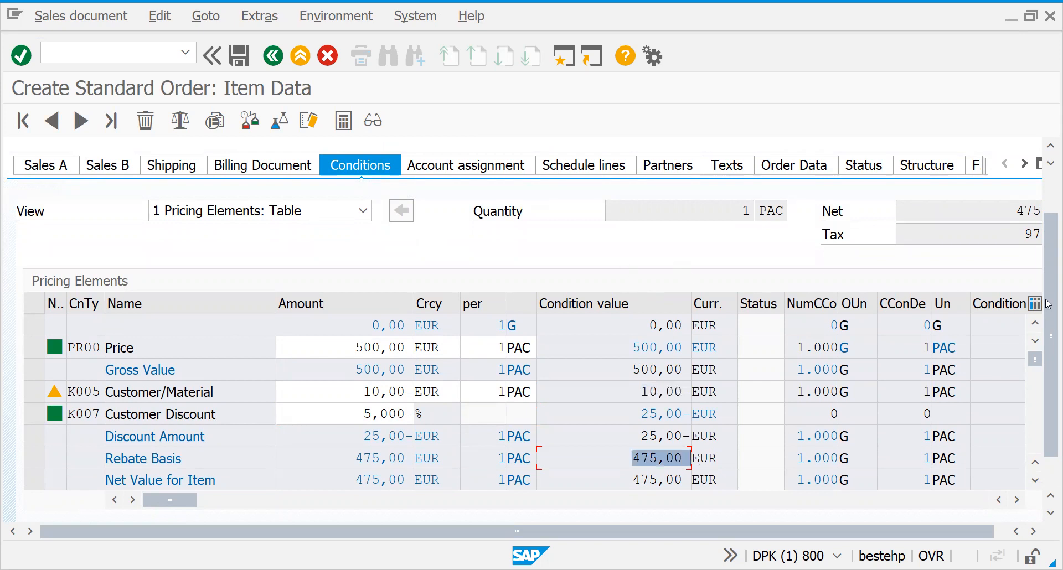
Check the item's net and tax amounts and the MWST output tax rate and value, and return to the order overview.
{"action": "scroll", "coordinate": [1048, 303], "scroll_direction": "up", "scroll_amount": 1}
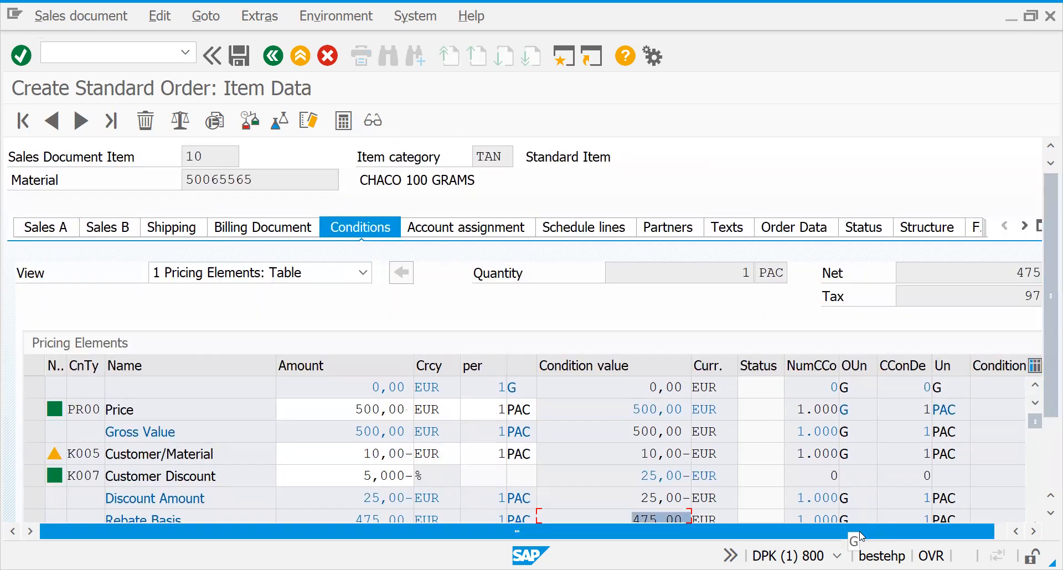
{"action": "left_click_drag", "start_coordinate": [861, 536], "coordinate": [873, 536]}
{"action": "left_click_drag", "start_coordinate": [1003, 274], "coordinate": [1044, 299]}
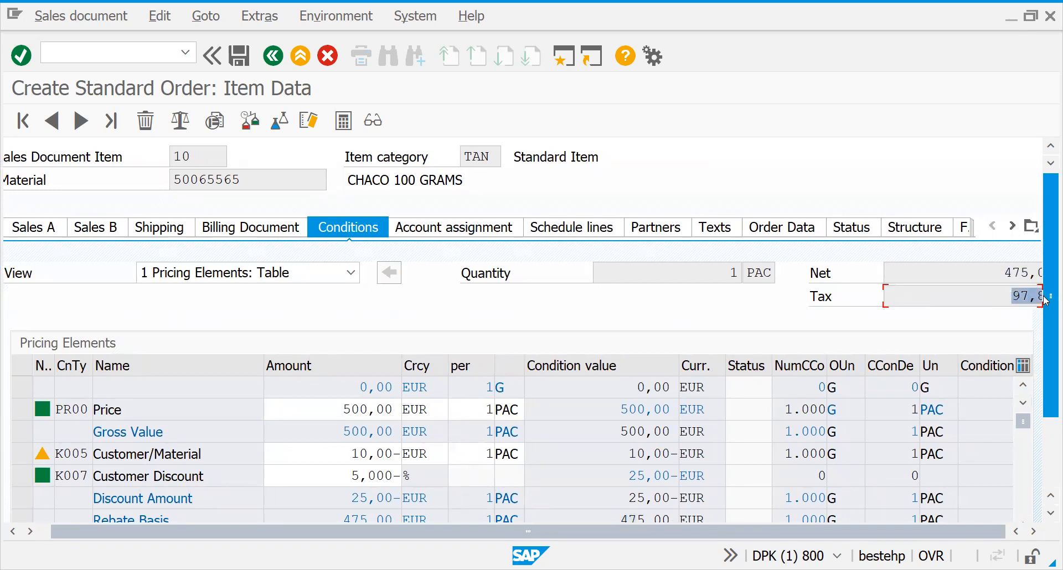
{"action": "left_click_drag", "start_coordinate": [1048, 375], "coordinate": [1048, 413]}
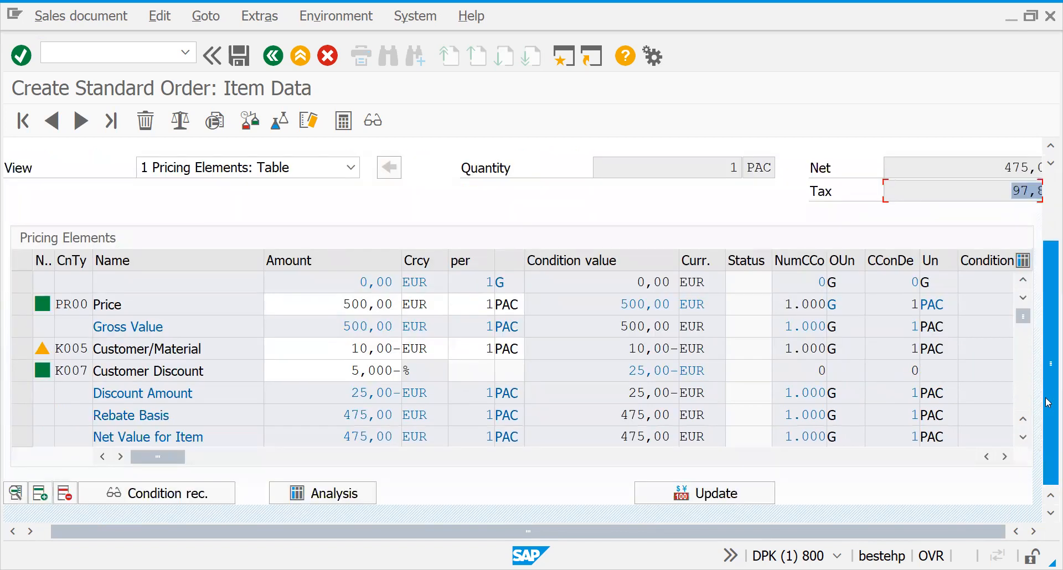
{"action": "scroll", "coordinate": [1022, 401], "scroll_direction": "down", "scroll_amount": 3}
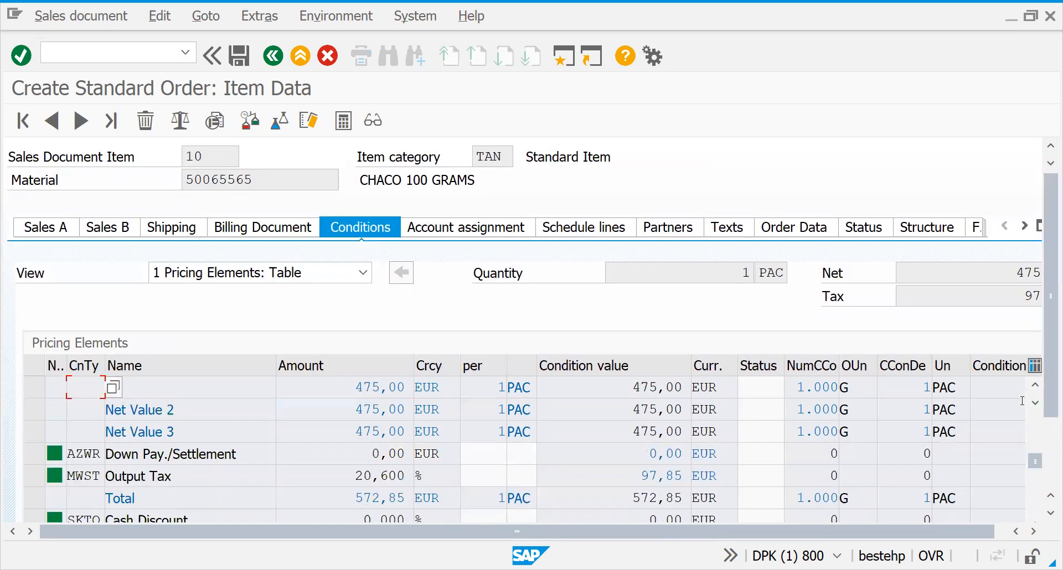
{"action": "left_click_drag", "start_coordinate": [335, 482], "coordinate": [479, 485]}
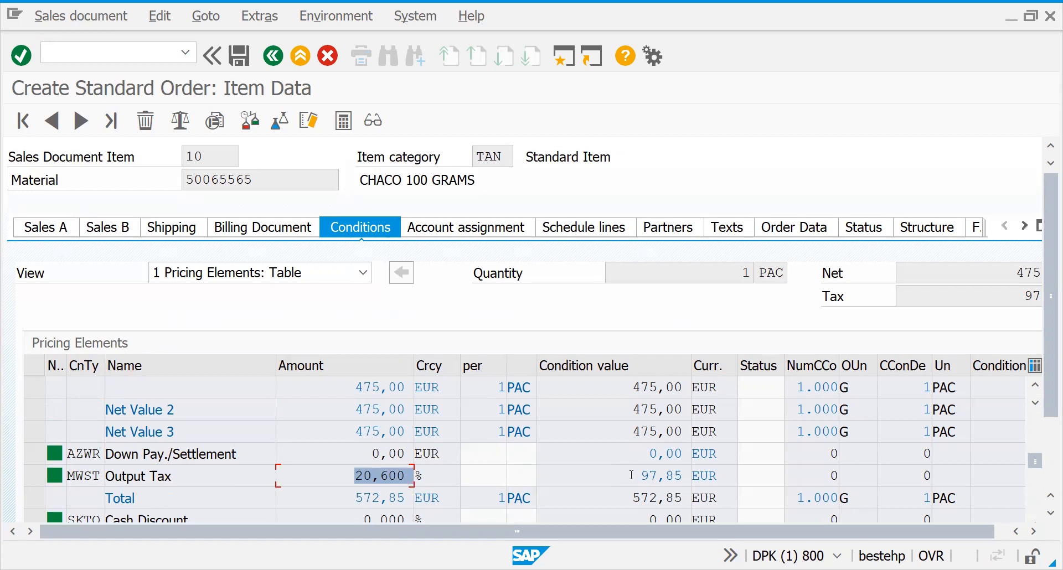
{"action": "left_click_drag", "start_coordinate": [631, 476], "coordinate": [673, 476]}
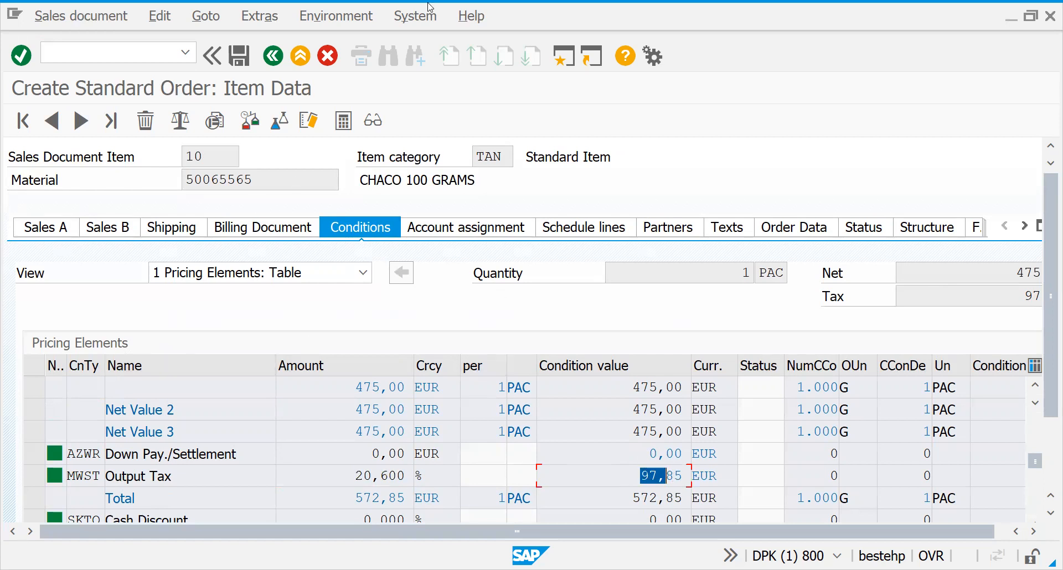
{"action": "left_click", "coordinate": [272, 54]}
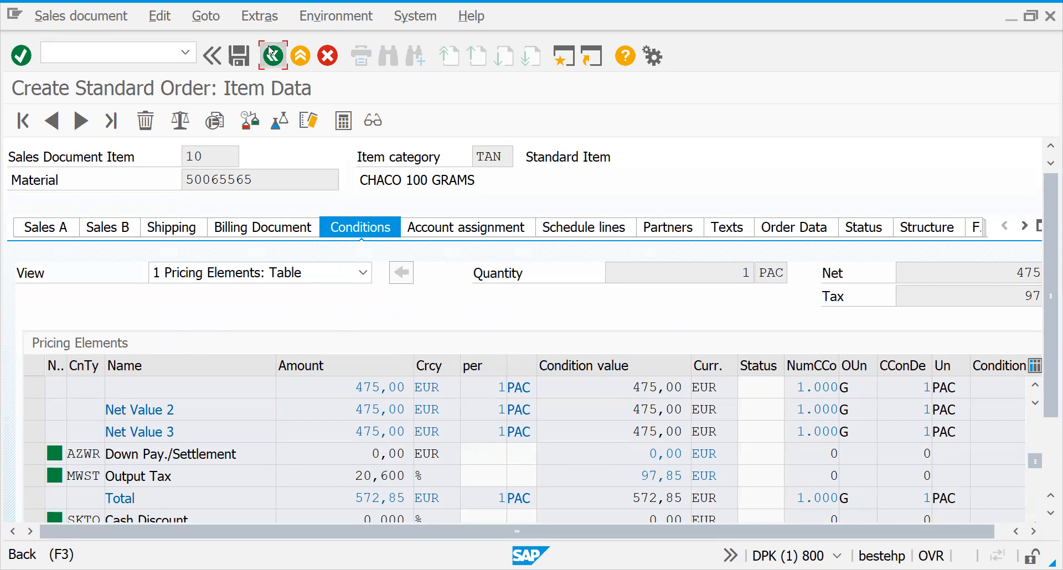
Leave the sales order unsaved and open the pricing procedures maintenance view by its transaction code.
{"action": "left_click", "coordinate": [139, 58]}
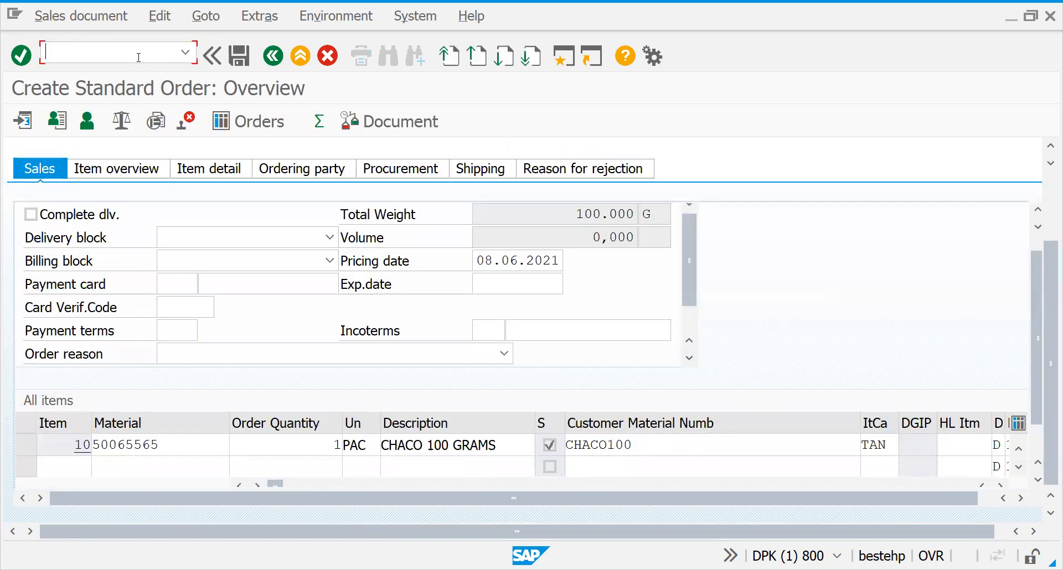
{"action": "type", "text": "/NV/01"}
{"action": "key", "text": "Return"}
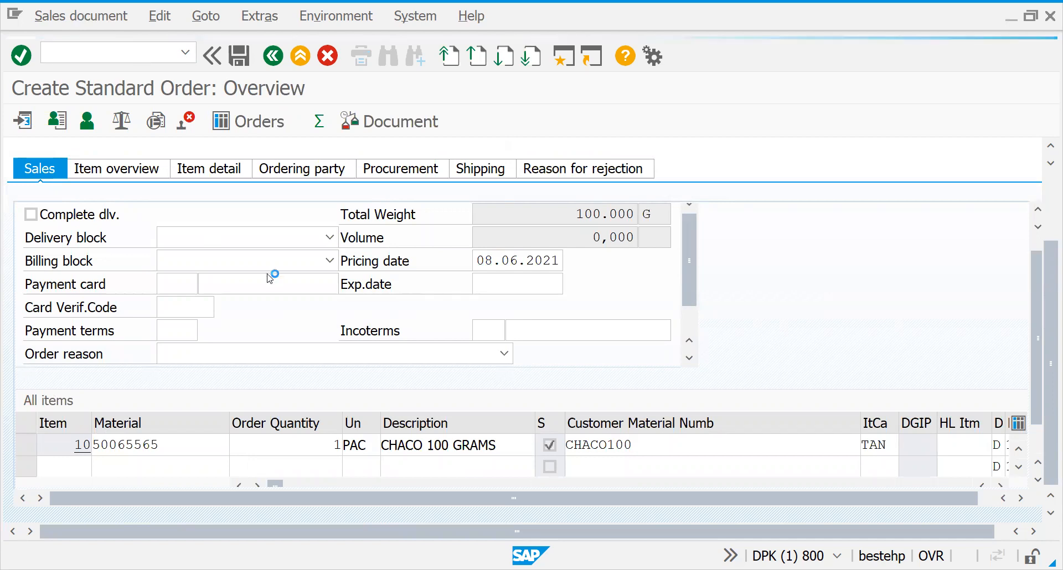
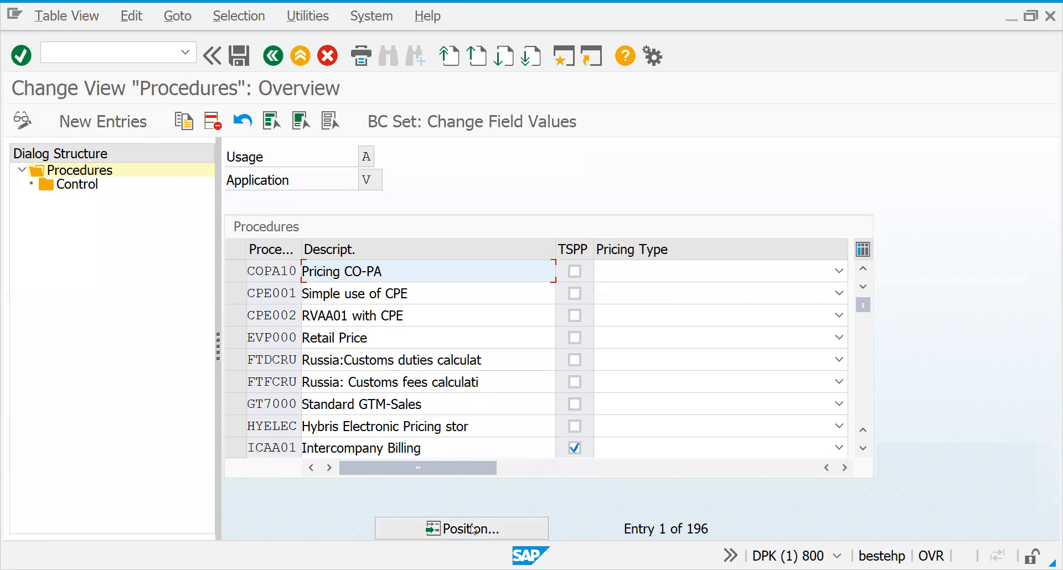
Locate pricing procedure RVAA01 in the procedures list and open its control data.
{"action": "left_click", "coordinate": [473, 530]}
{"action": "type", "text": "RV"}
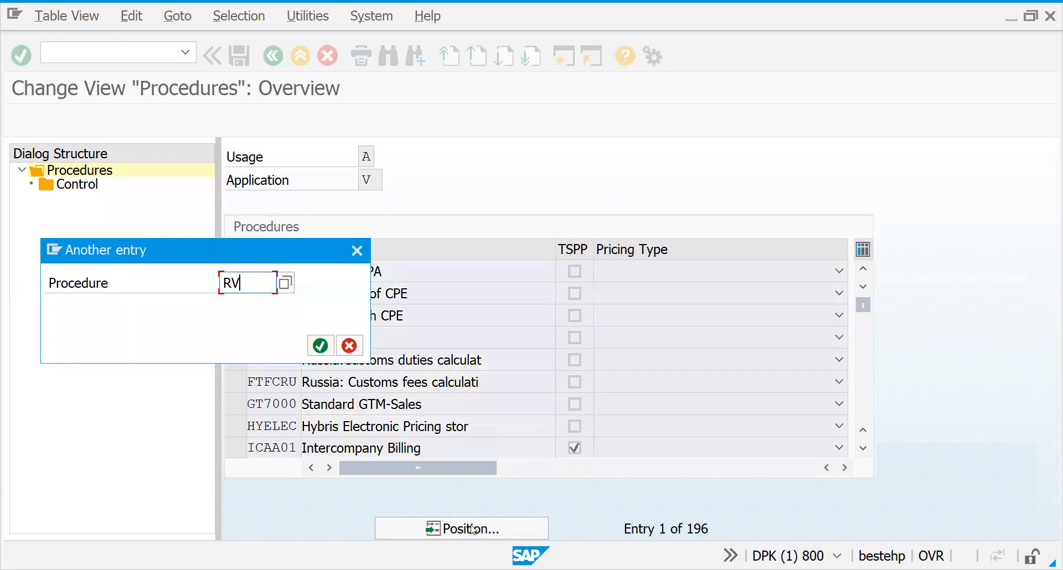
{"action": "key", "text": "Return"}
{"action": "left_click", "coordinate": [235, 294]}
{"action": "double_click", "coordinate": [76, 185]}
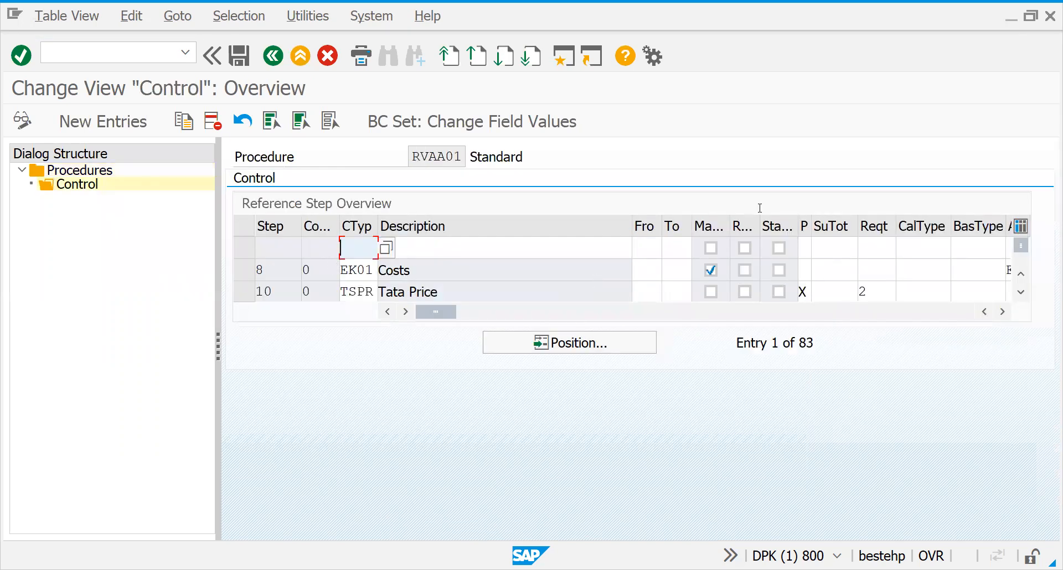
Delete the blank first entry of the RVAA01 control data and save the change to customizing request DPKK900396.
{"action": "left_click", "coordinate": [252, 250]}
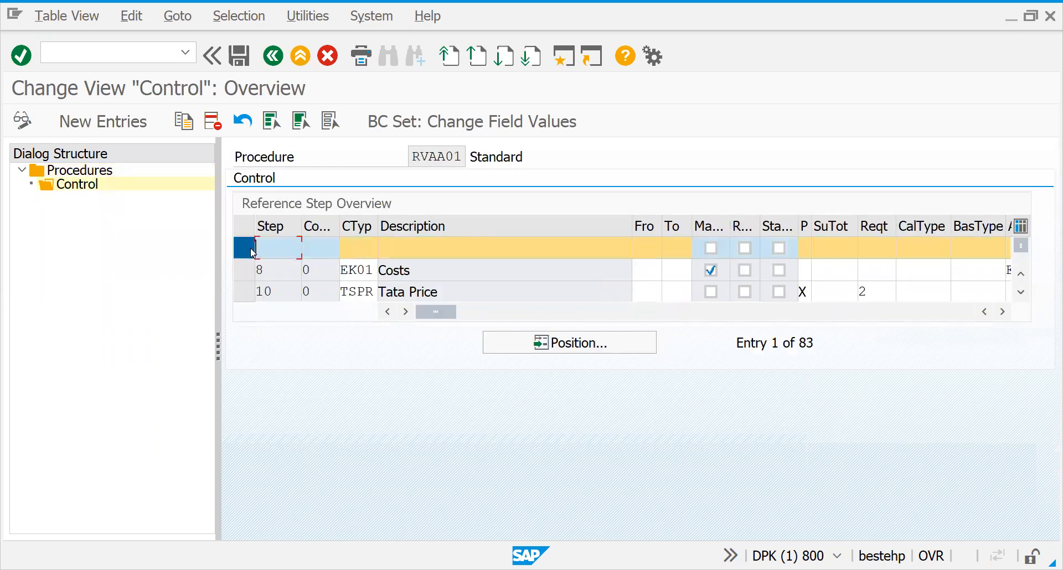
{"action": "left_click", "coordinate": [217, 127]}
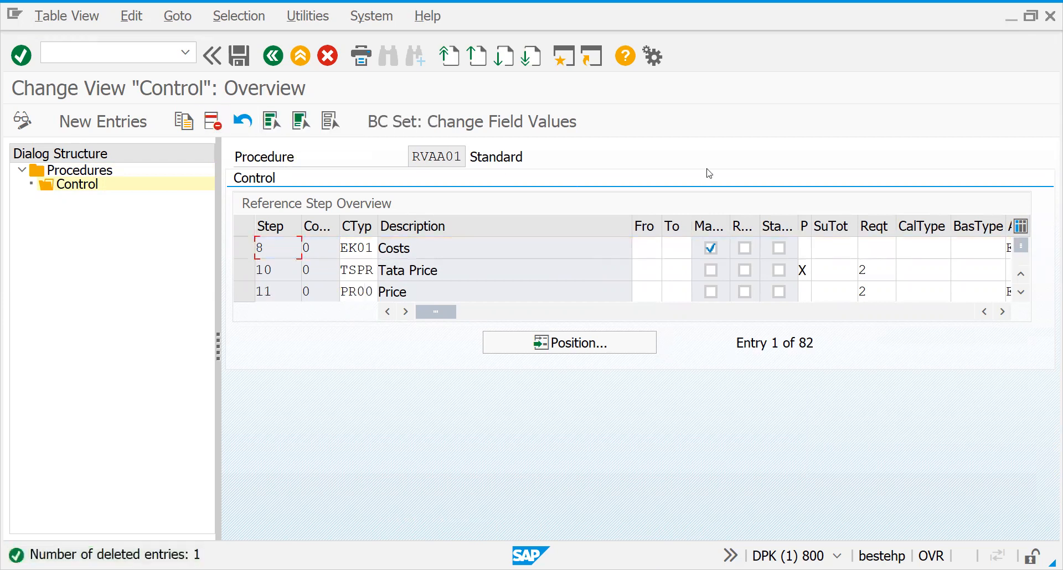
{"action": "key", "text": "ctrl+s"}
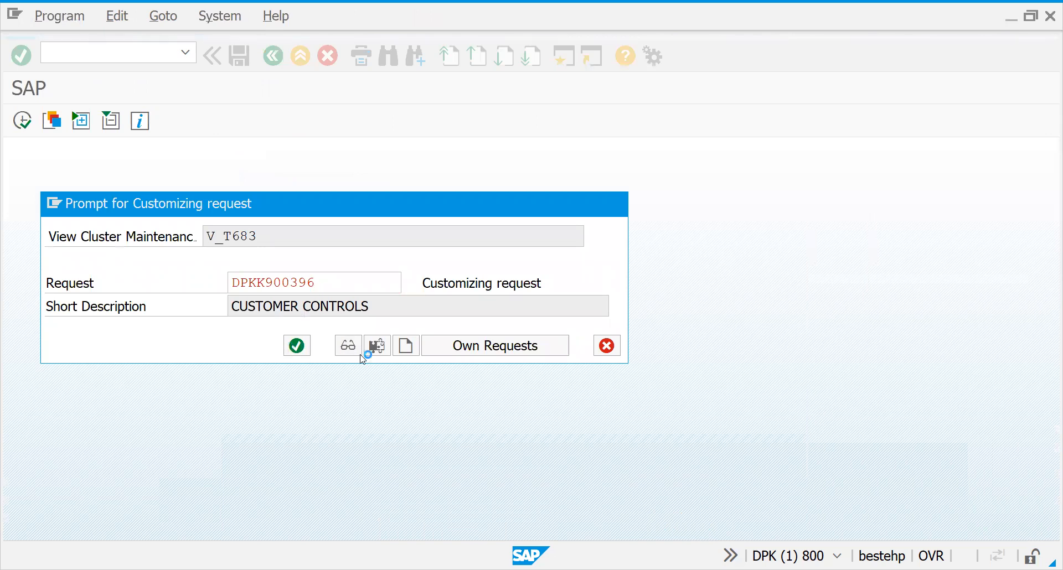
{"action": "left_click", "coordinate": [287, 352]}
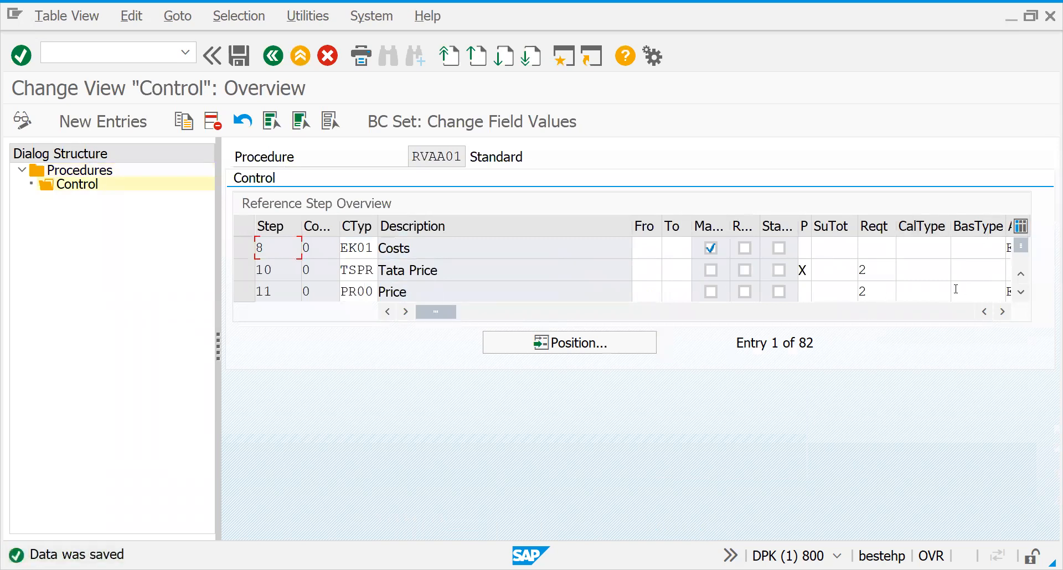
Mark condition type PR00 (Price) at step 11 as required in the procedure.
{"action": "left_click", "coordinate": [1019, 293]}
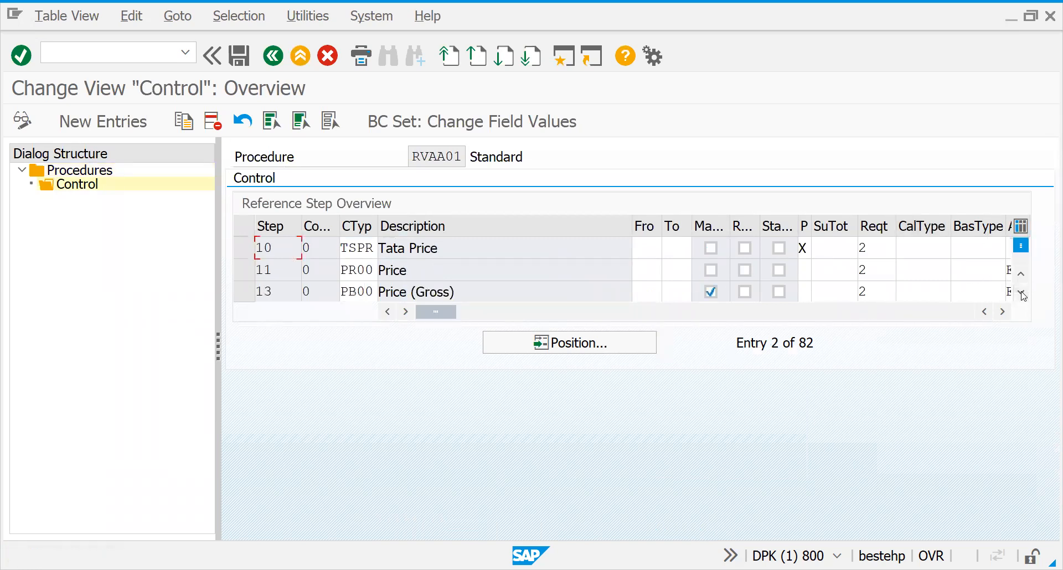
{"action": "left_click", "coordinate": [746, 271]}
Examine the RVAA01 control steps down to discounts K005 and K007 at steps 103 and 104, including their requirements and account keys.
{"action": "left_click", "coordinate": [1022, 297]}
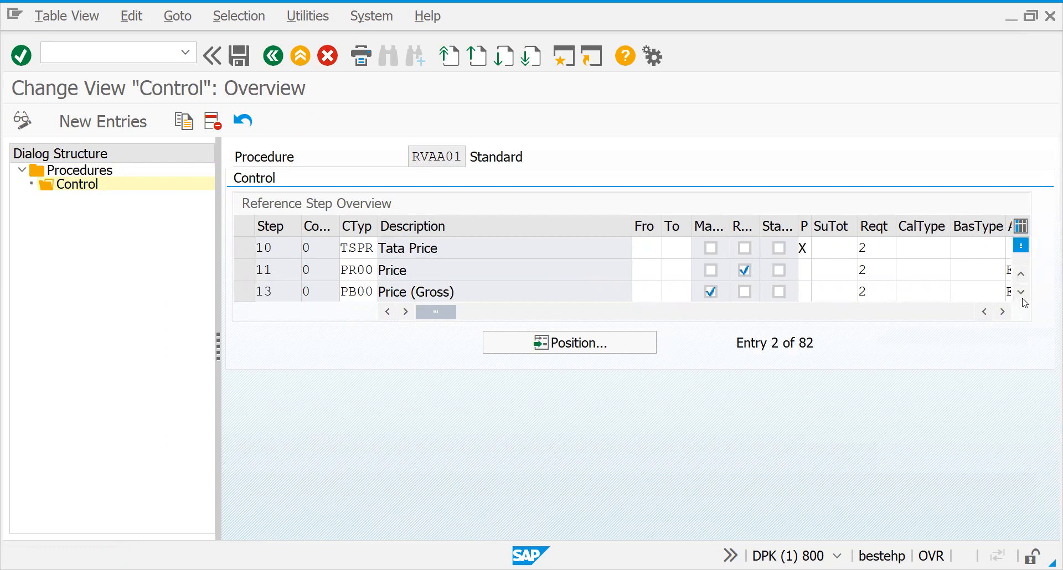
{"action": "left_click", "coordinate": [1023, 298]}
{"action": "left_click", "coordinate": [1023, 292]}
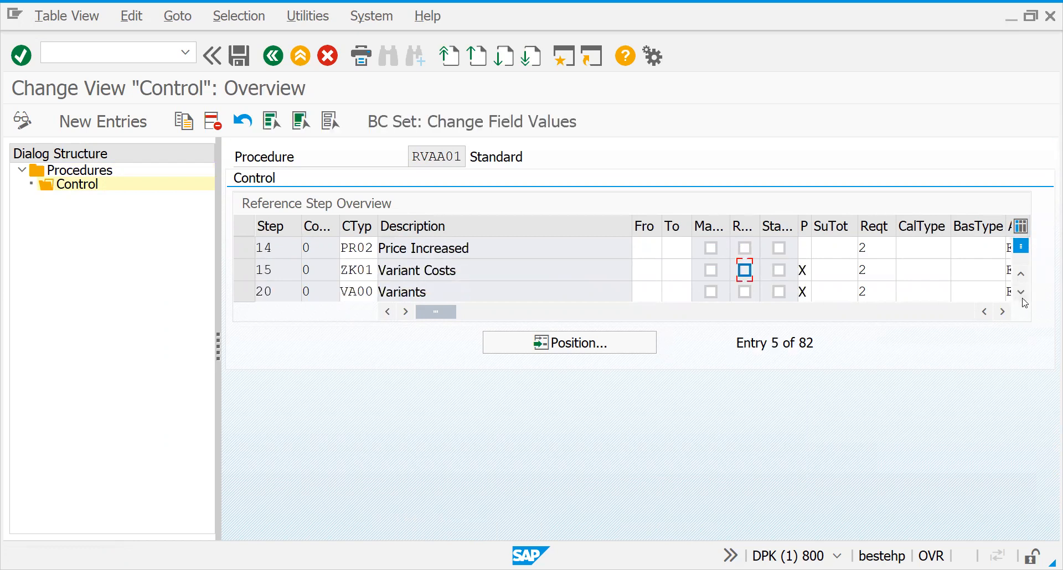
{"action": "left_click", "coordinate": [1022, 293]}
{"action": "left_click", "coordinate": [1022, 293]}
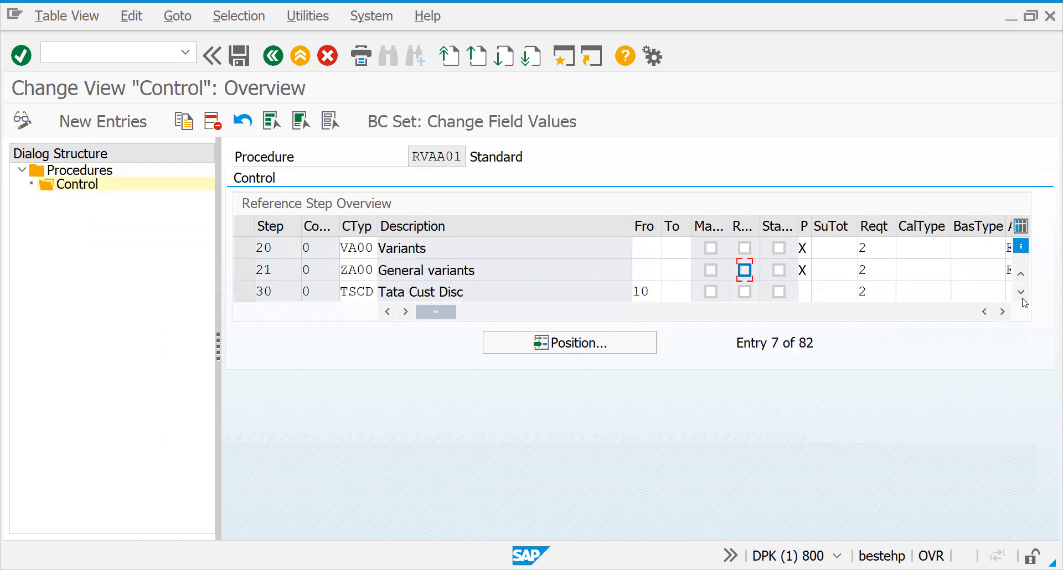
{"action": "left_click", "coordinate": [1022, 293]}
{"action": "left_click", "coordinate": [1023, 293]}
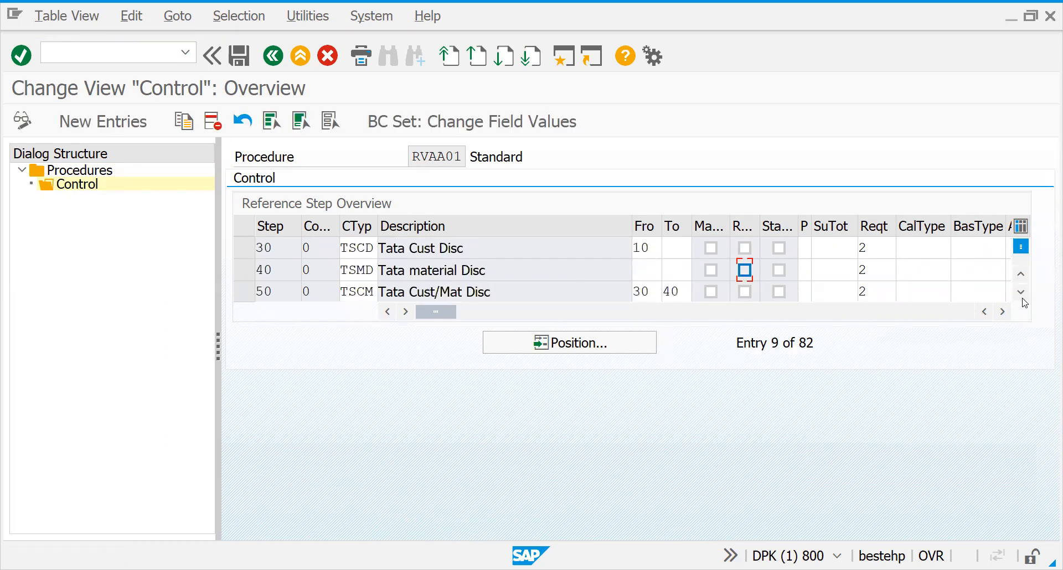
{"action": "left_click", "coordinate": [1022, 293]}
{"action": "left_click", "coordinate": [1022, 294]}
{"action": "left_click", "coordinate": [1022, 293]}
{"action": "left_click", "coordinate": [1023, 294]}
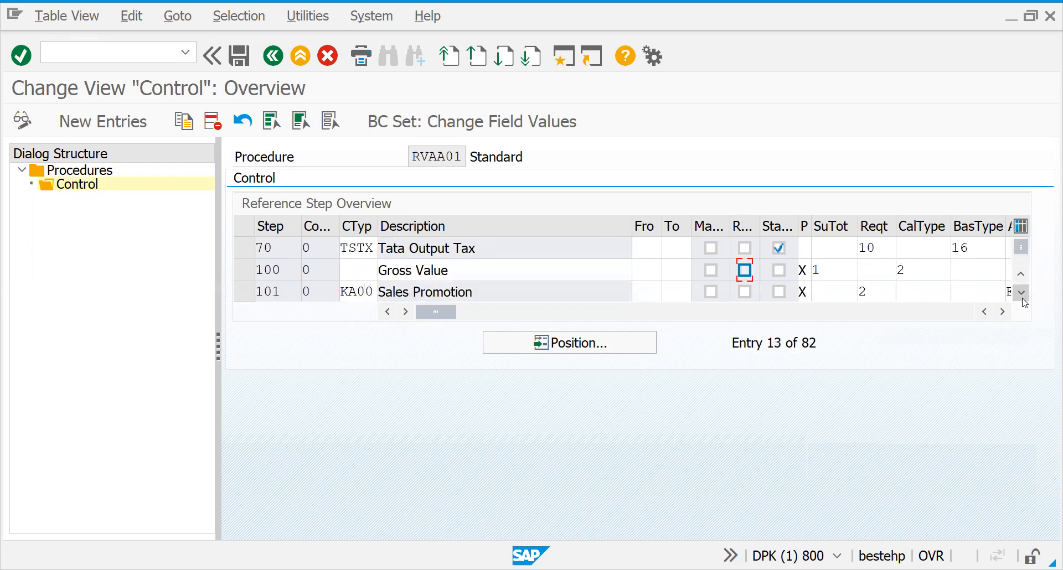
{"action": "left_click", "coordinate": [1022, 294]}
{"action": "left_click", "coordinate": [1022, 293]}
{"action": "left_click", "coordinate": [1023, 294]}
{"action": "left_click", "coordinate": [1022, 293]}
{"action": "left_click", "coordinate": [1022, 294]}
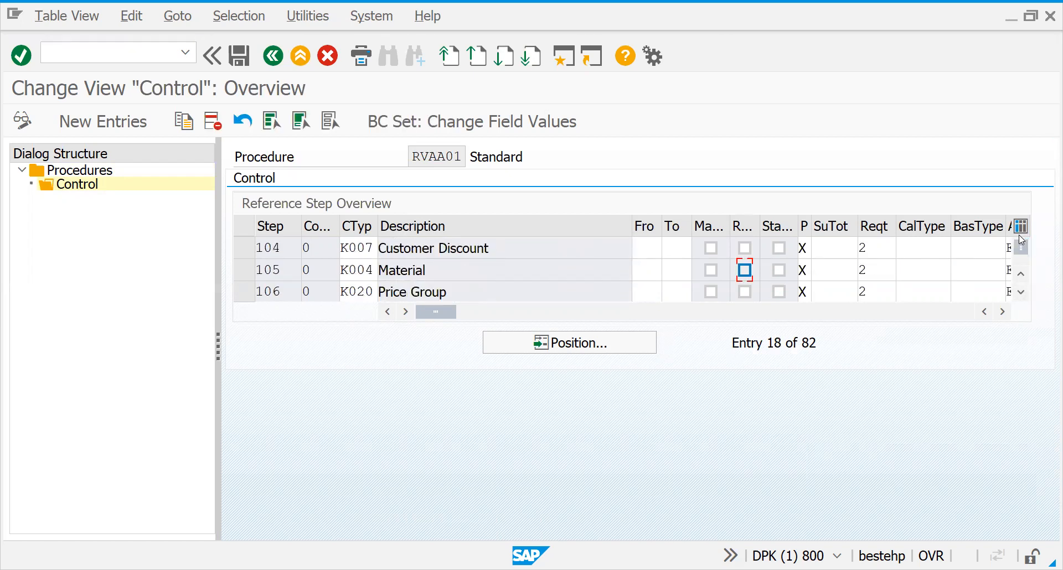
{"action": "left_click", "coordinate": [1021, 275]}
{"action": "left_click", "coordinate": [1021, 275]}
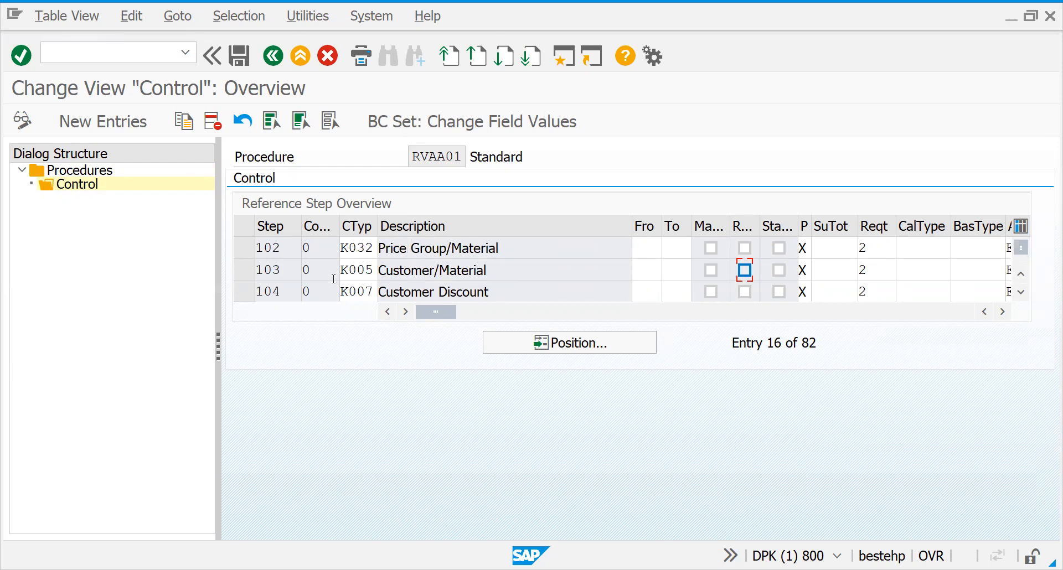
{"action": "left_click", "coordinate": [1002, 313]}
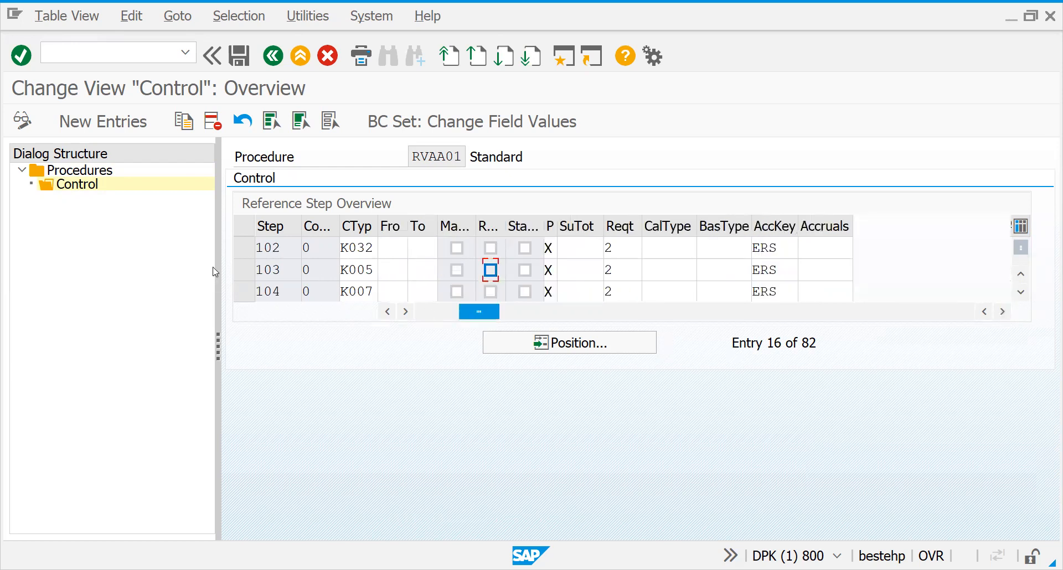
Open condition types maintenance with transaction V/06, locate K005 and review its control, change and master data settings.
{"action": "left_click", "coordinate": [92, 50]}
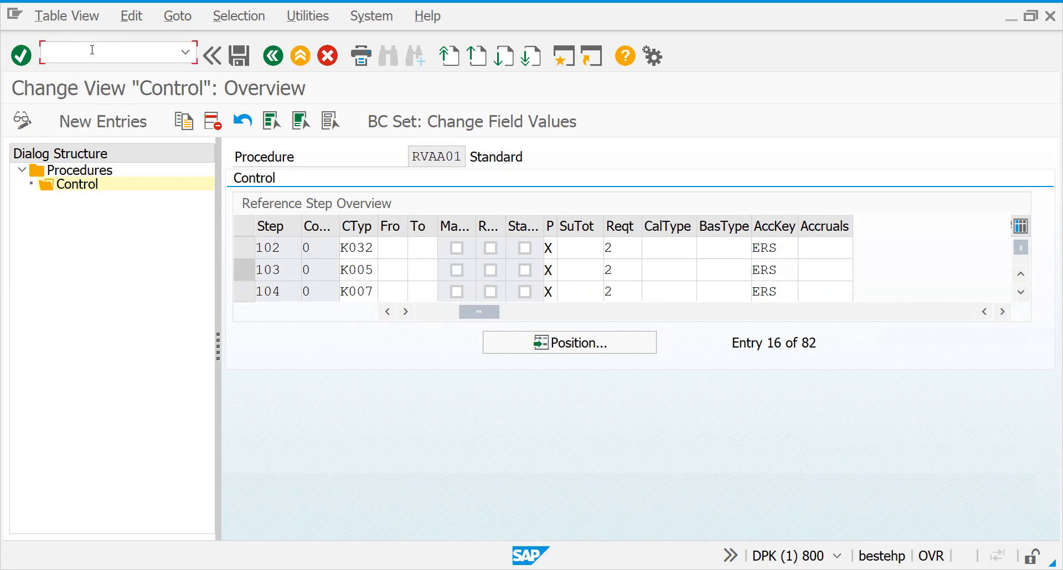
{"action": "type", "text": "/NV/06"}
{"action": "key", "text": "Return"}
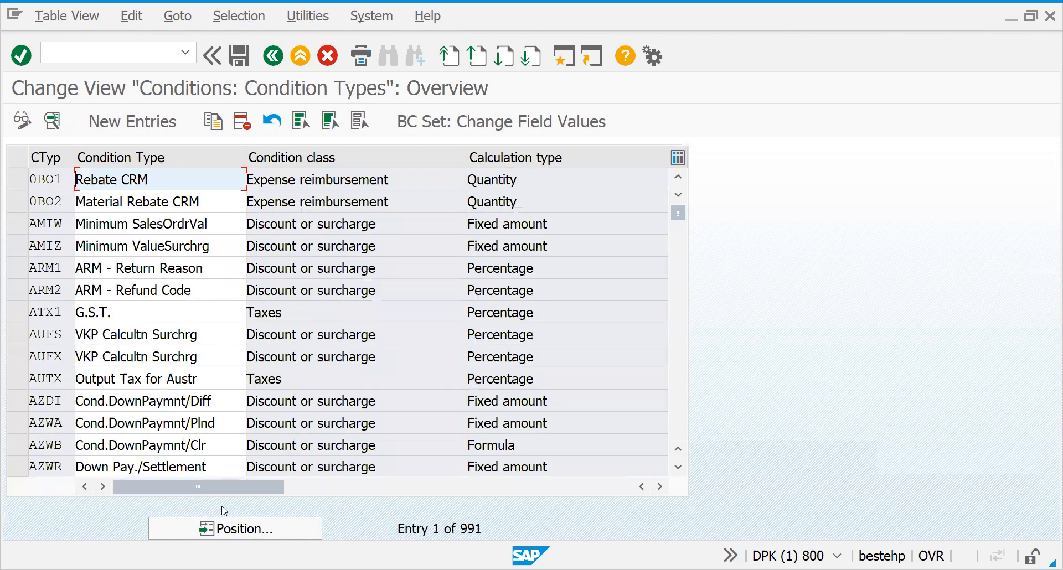
{"action": "left_click", "coordinate": [245, 527]}
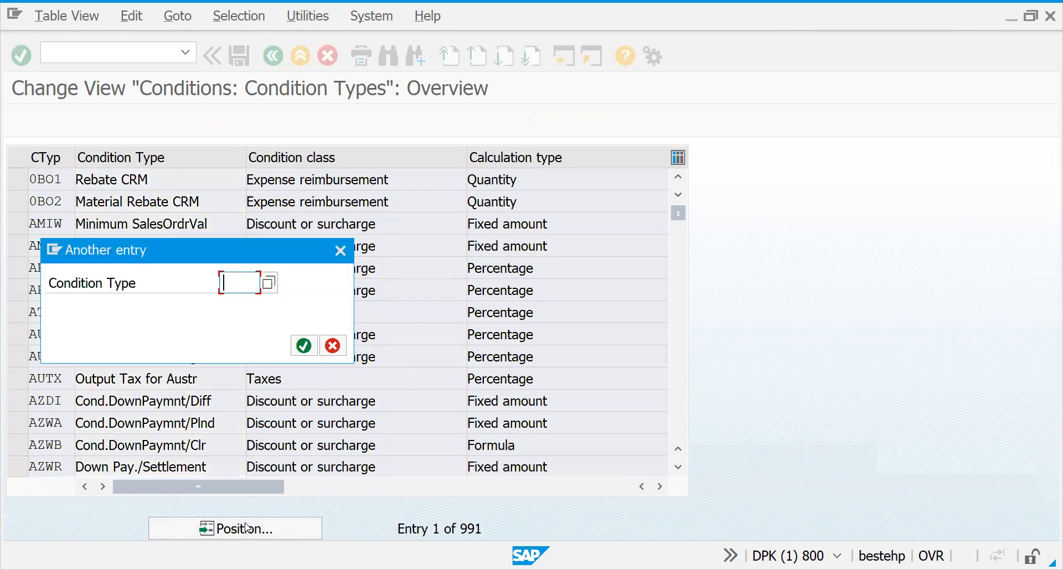
{"action": "type", "text": "K005"}
{"action": "key", "text": "Return"}
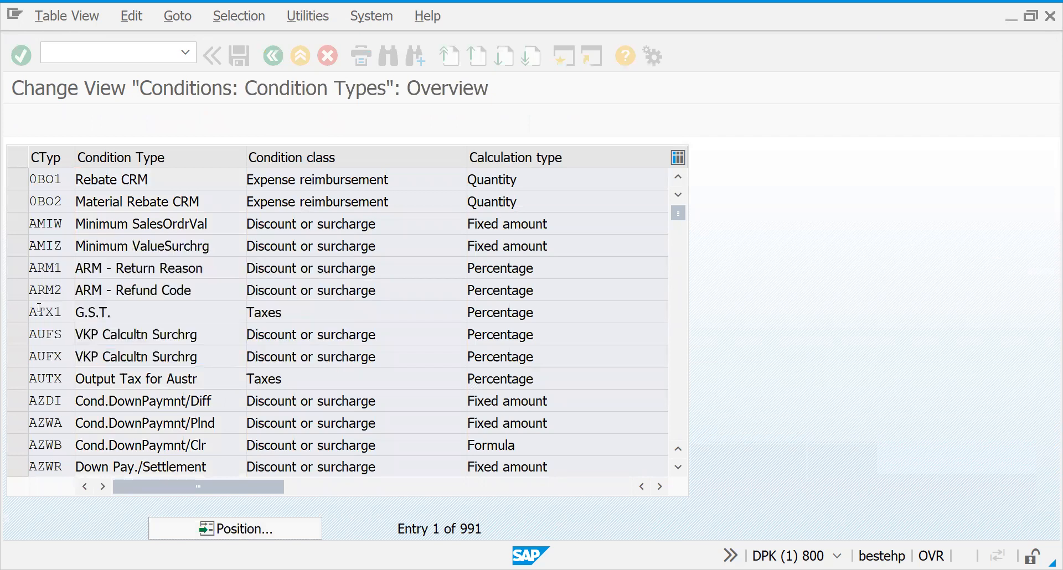
{"action": "double_click", "coordinate": [35, 181]}
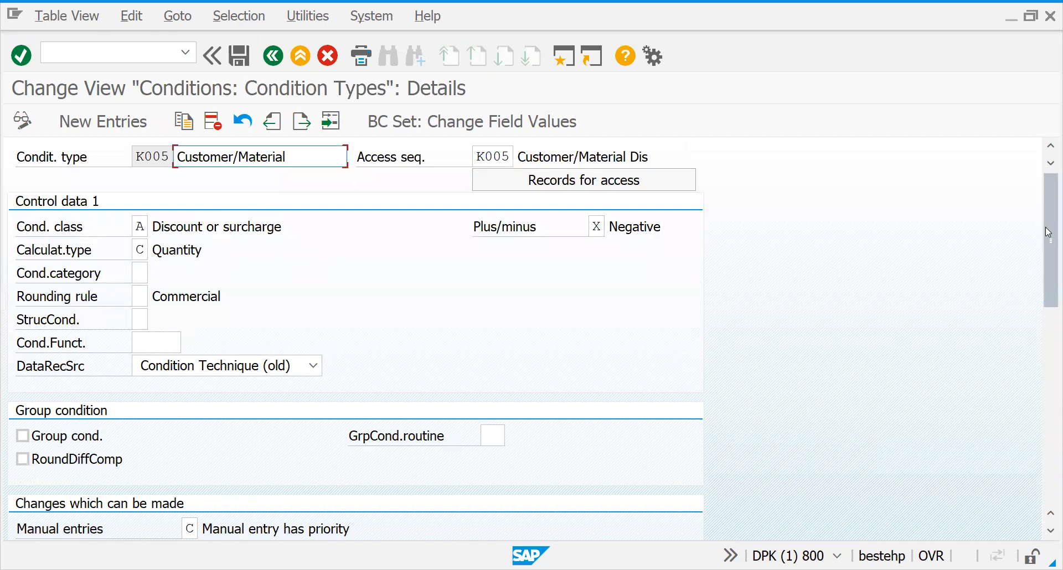
{"action": "left_click_drag", "start_coordinate": [1049, 273], "coordinate": [1032, 332]}
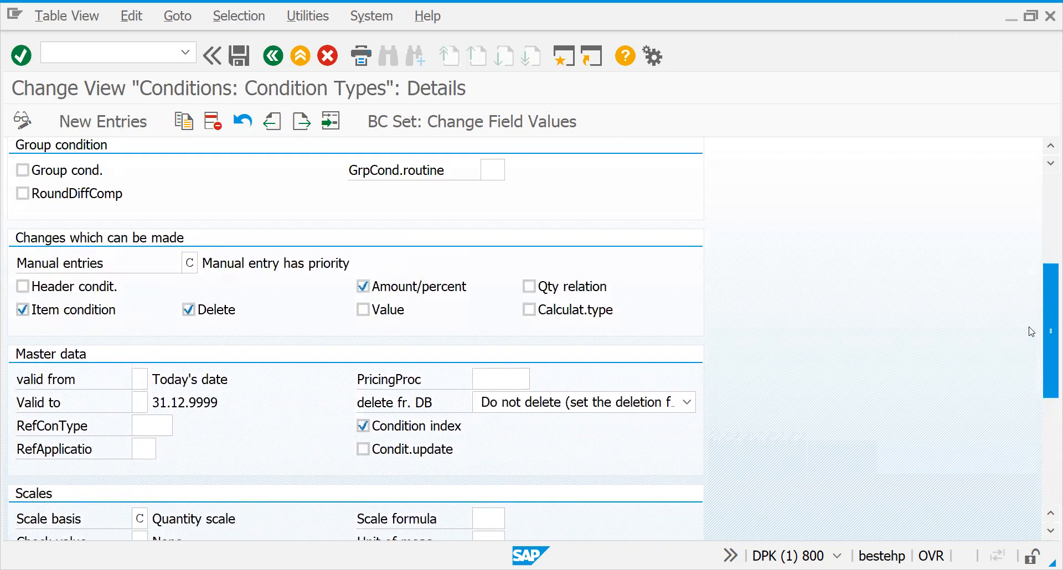
{"action": "scroll", "coordinate": [1029, 327], "scroll_direction": "up", "scroll_amount": 4}
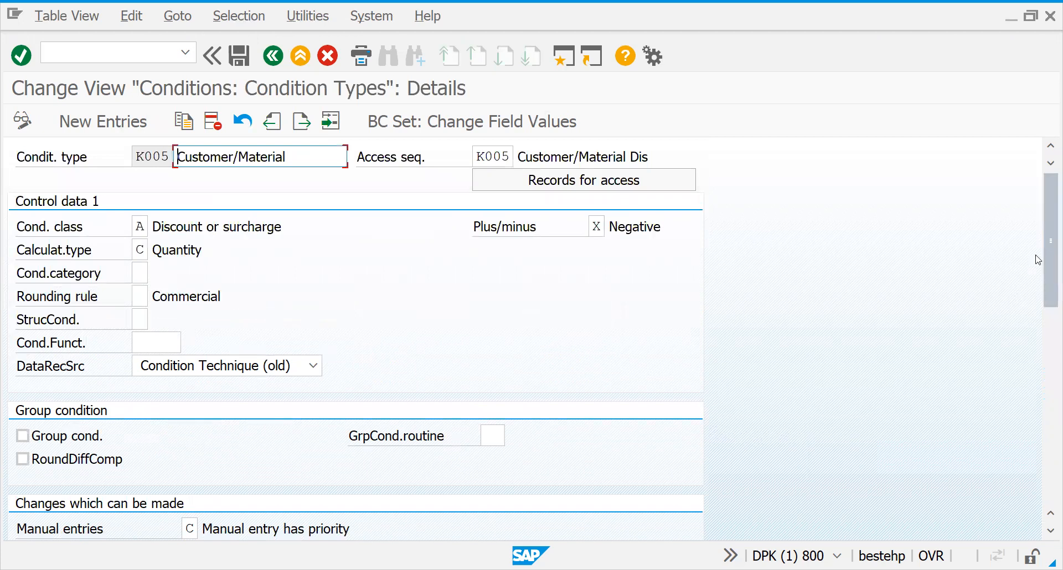
{"action": "left_click", "coordinate": [1046, 360]}
{"action": "left_click_drag", "start_coordinate": [1047, 364], "coordinate": [1044, 253]}
Switch the condition type details to K007 (Customer Discount).
{"action": "left_click", "coordinate": [328, 131]}
{"action": "type", "text": "K"}
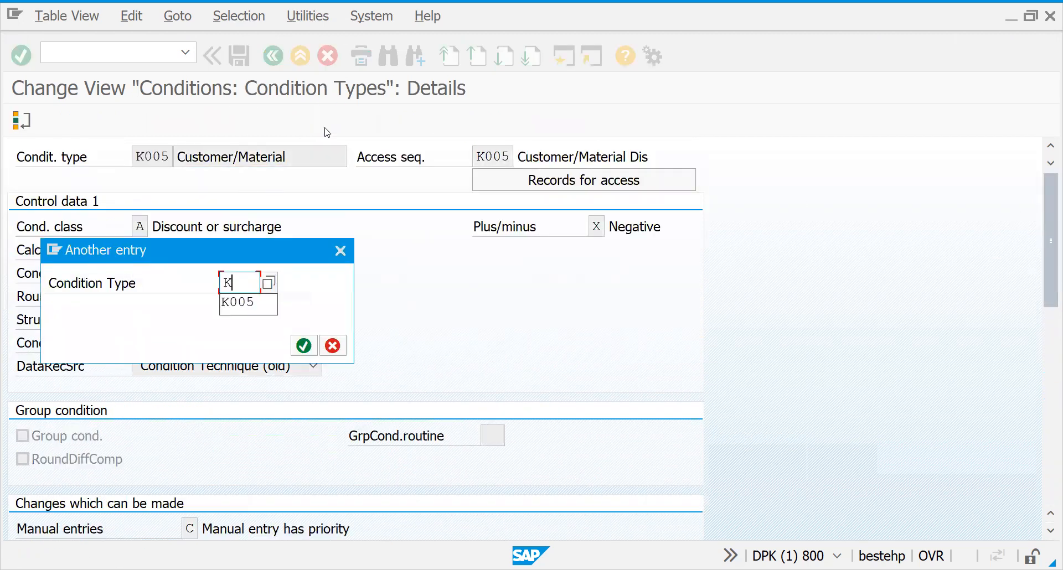
{"action": "type", "text": "007"}
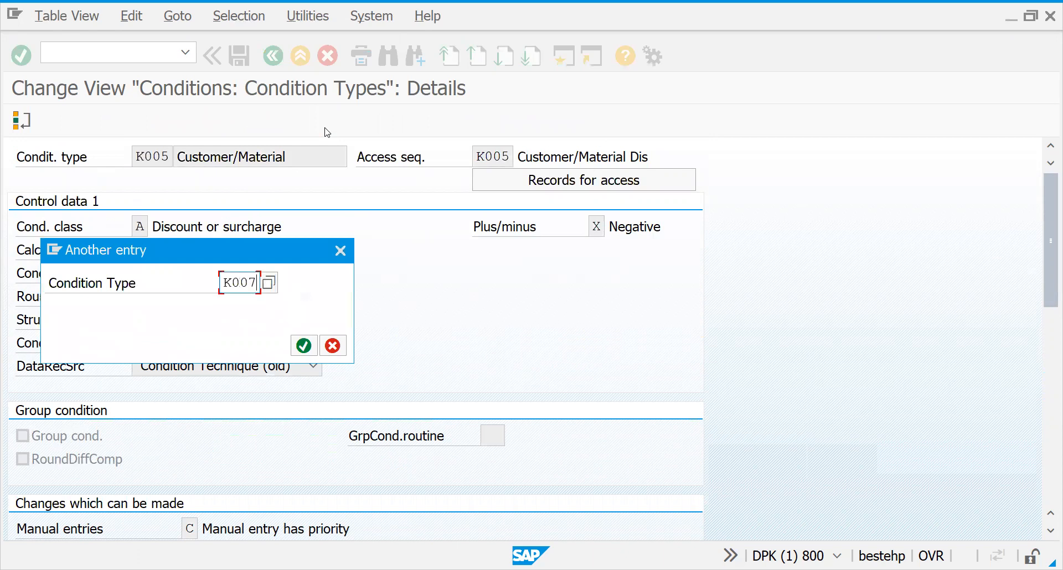
{"action": "key", "text": "Return"}
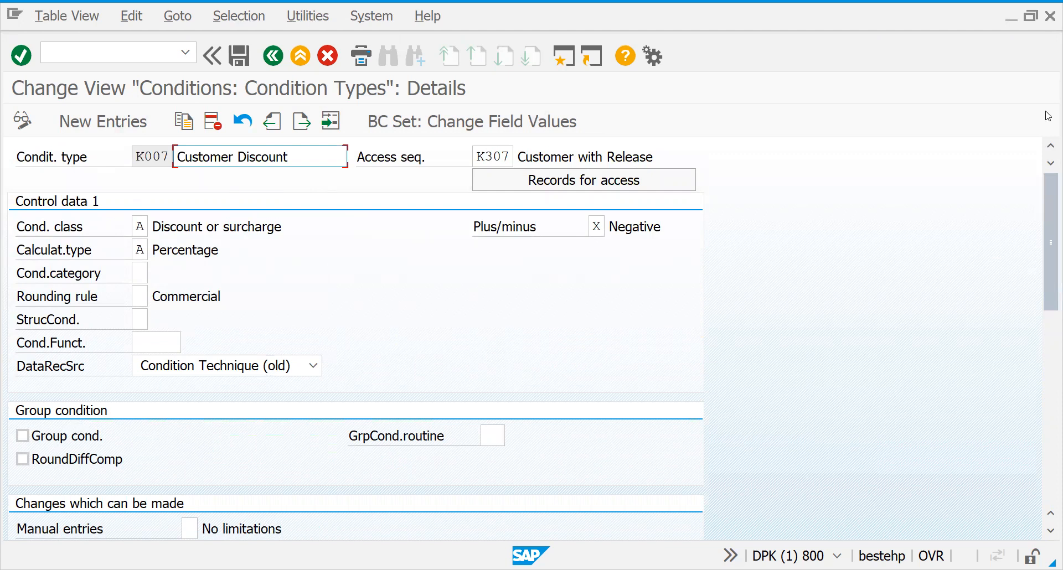
Set the access sequence of condition type K007 to K007 and save the change to customizing request DPKK900396.
{"action": "left_click", "coordinate": [480, 155]}
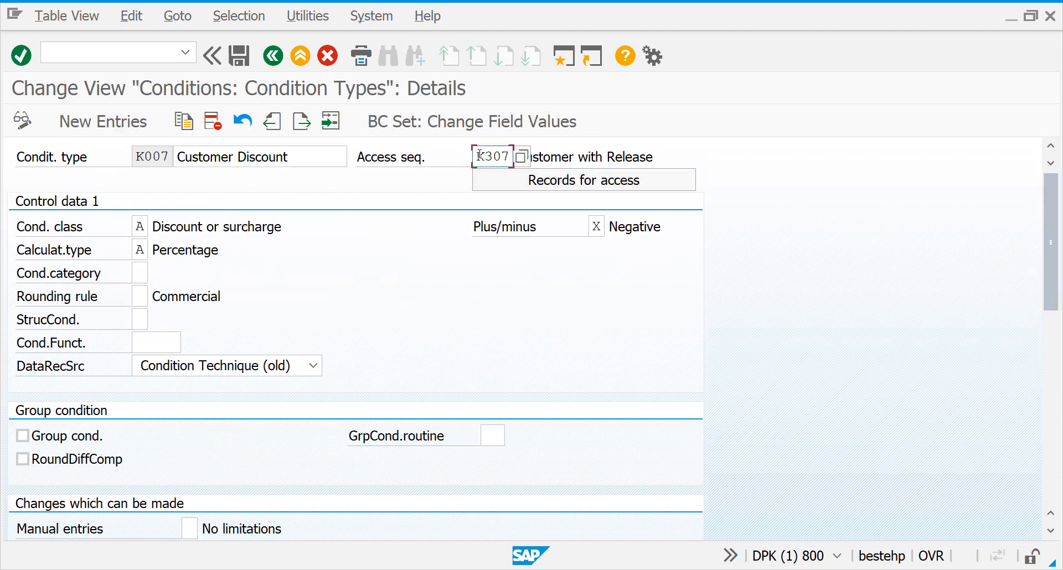
{"action": "left_click_drag", "start_coordinate": [478, 156], "coordinate": [539, 149]}
{"action": "type", "text": "K007"}
{"action": "key", "text": "Return"}
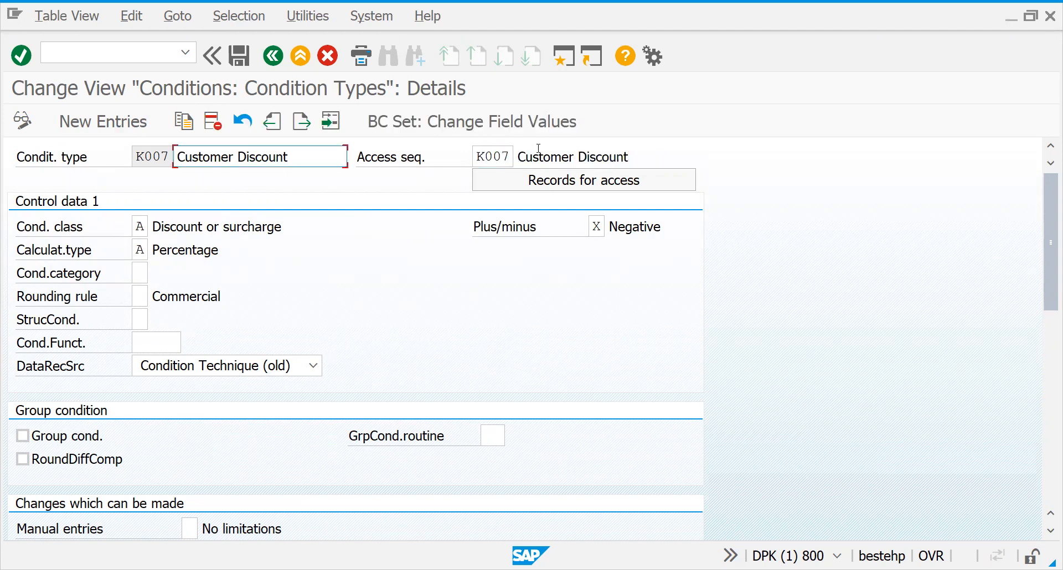
{"action": "key", "text": "ctrl+s"}
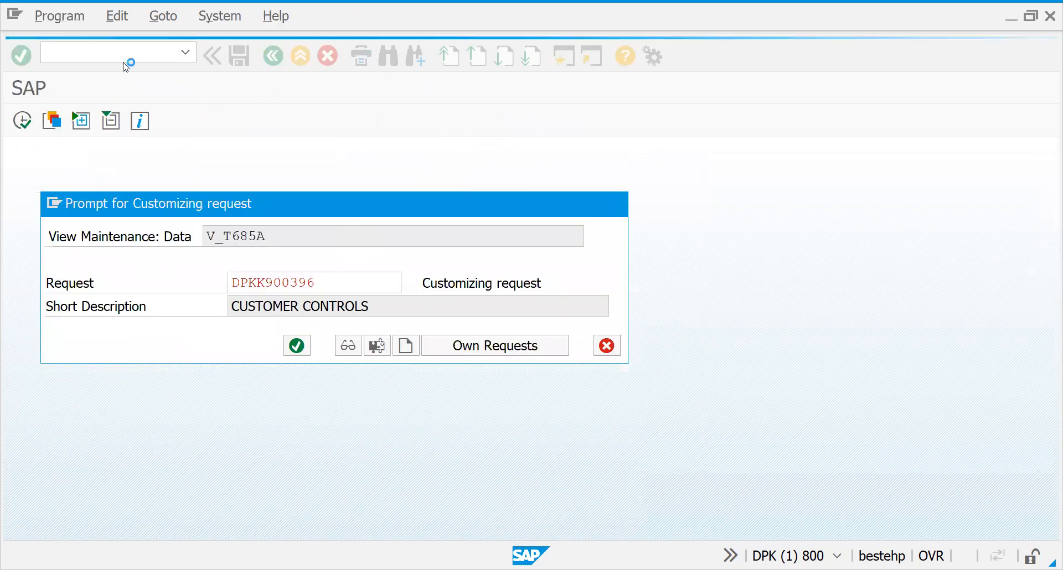
{"action": "key", "text": "Return"}
Start a new standard sales order with transaction VA01, accepting the proposed order type and organizational data.
{"action": "left_click", "coordinate": [87, 55]}
{"action": "type", "text": "/NVA01"}
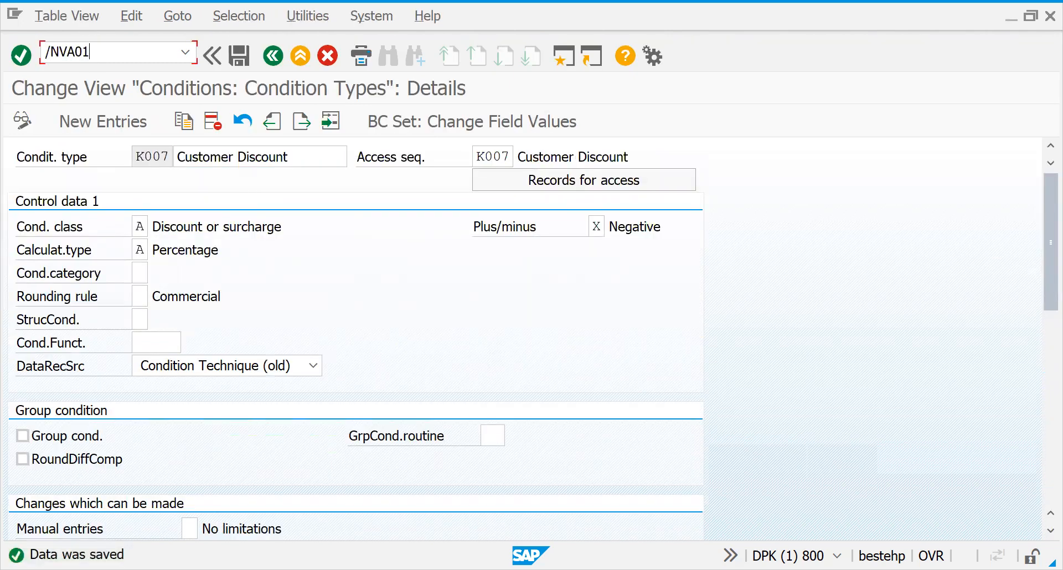
{"action": "key", "text": "Return"}
{"action": "key", "text": "Return"}
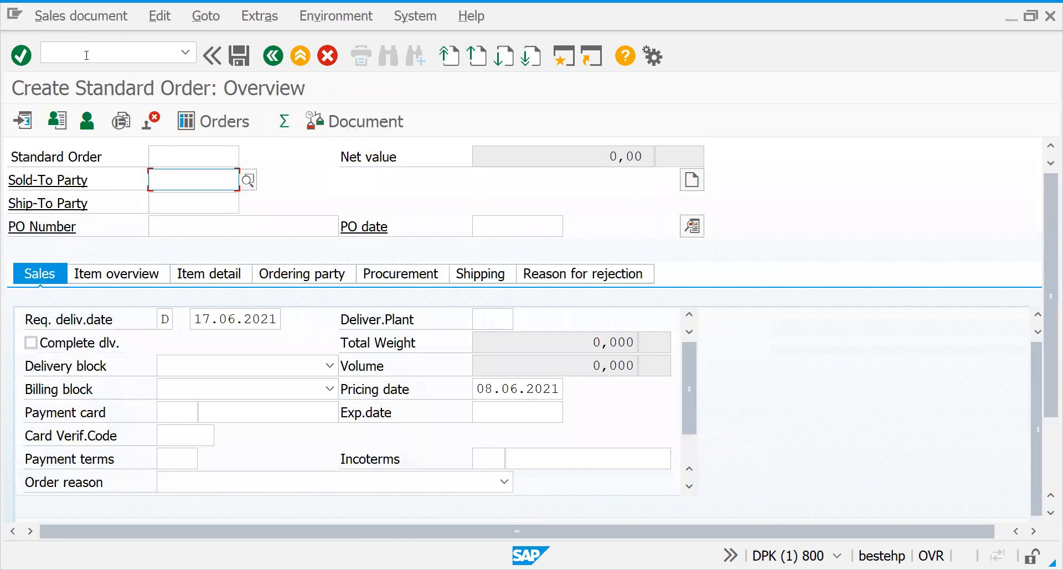
Enter the sold-to party's customer number and add material 50065565 with an order quantity of 1.
{"action": "type", "text": "1600000"}
{"action": "key", "text": "Return"}
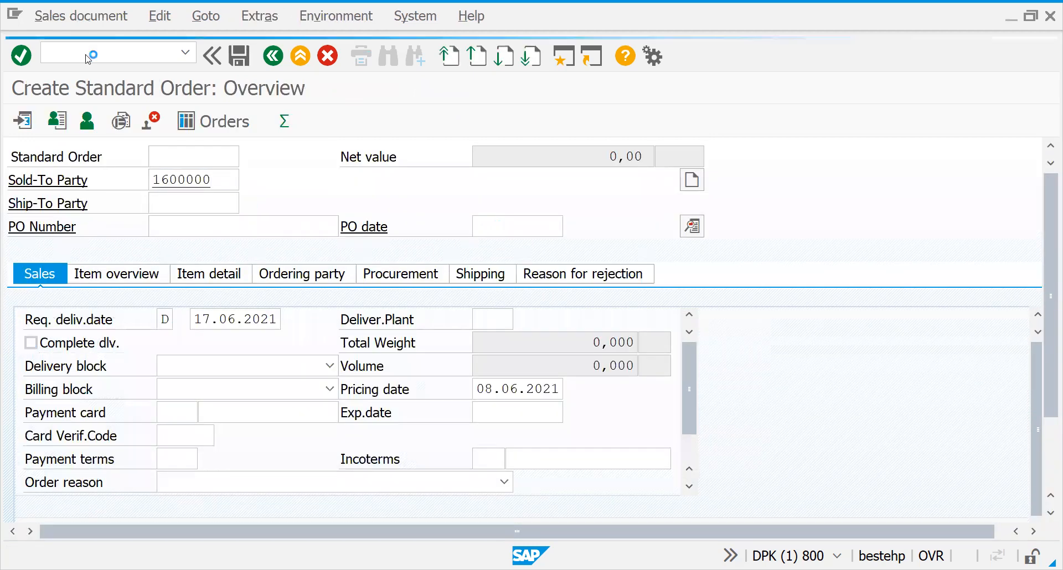
{"action": "key", "text": "Return"}
{"action": "type", "text": "50065565"}
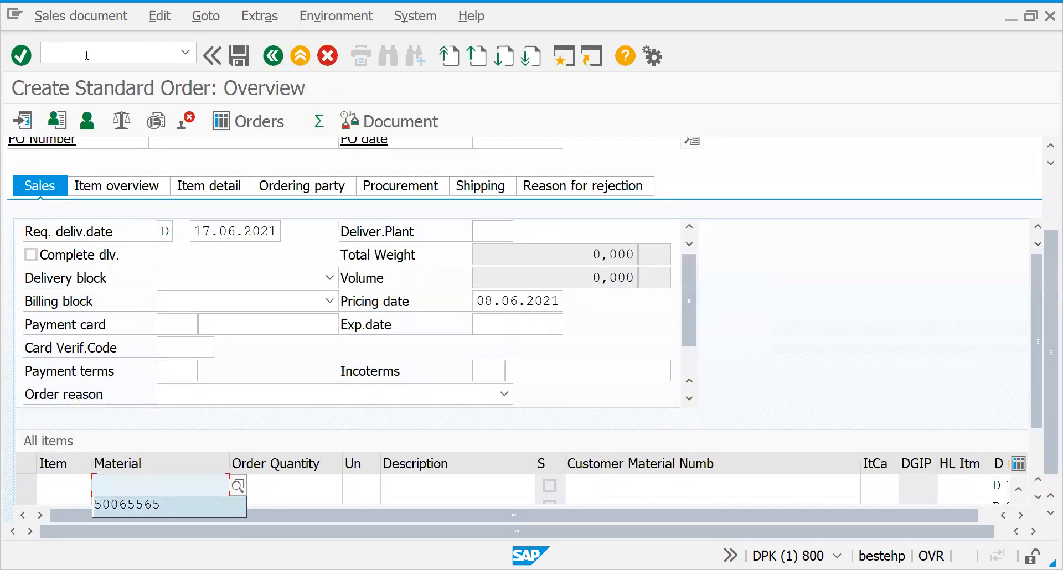
{"action": "key", "text": "Tab"}
{"action": "type", "text": "1"}
{"action": "key", "text": "Return"}
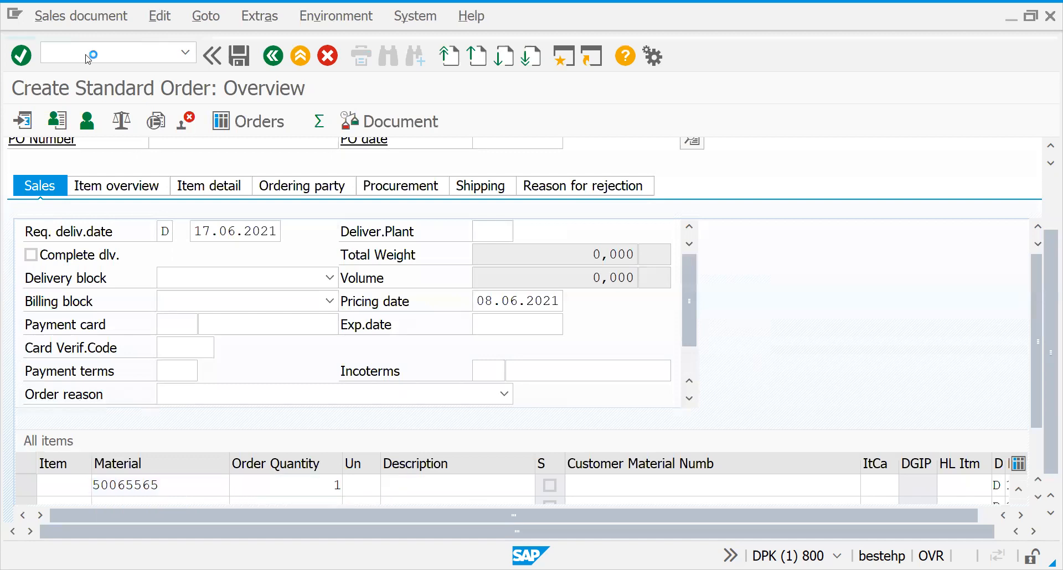
{"action": "key", "text": "Return"}
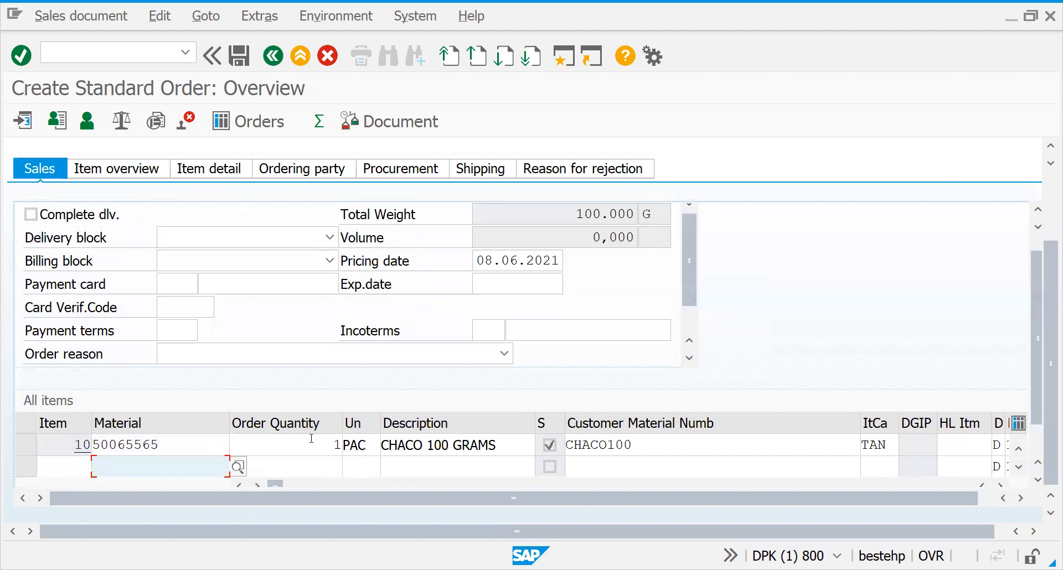
Open the pricing conditions of order item 10 and check which discount condition types are applied.
{"action": "double_click", "coordinate": [311, 441]}
{"action": "left_click", "coordinate": [360, 230]}
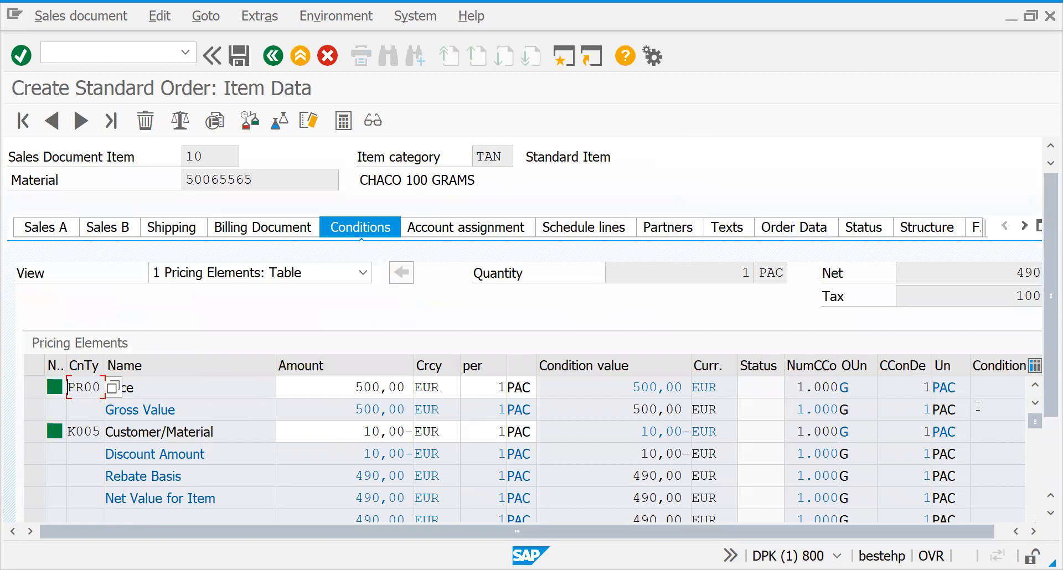
{"action": "left_click", "coordinate": [1048, 476]}
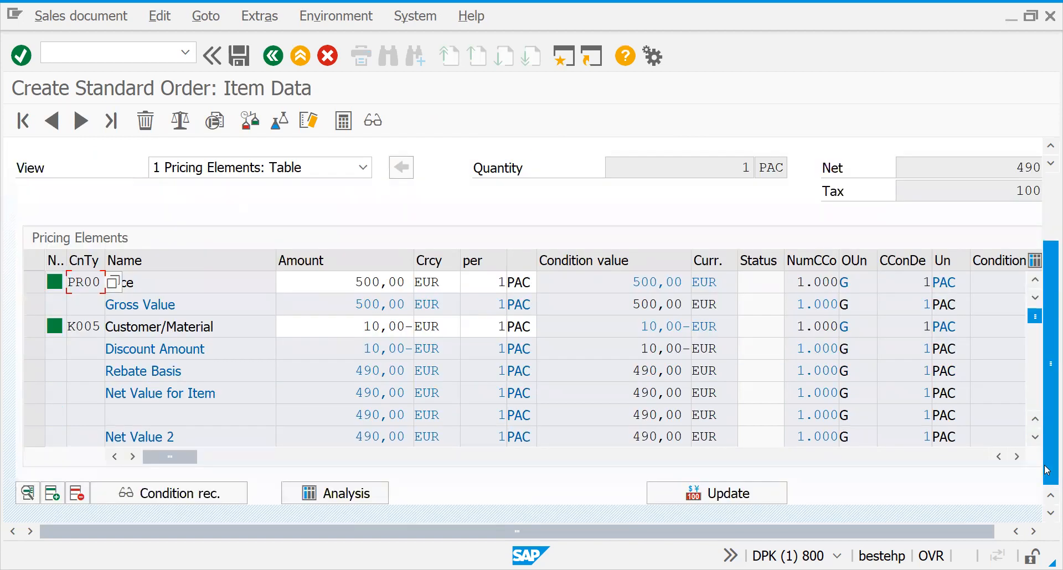
{"action": "scroll", "coordinate": [1039, 398], "scroll_direction": "down", "scroll_amount": 3}
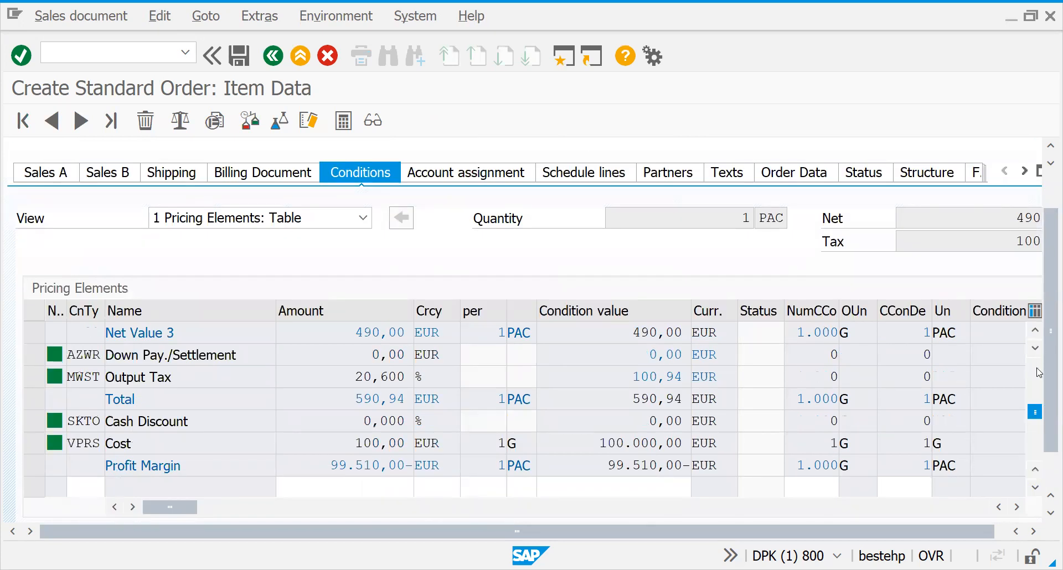
{"action": "scroll", "coordinate": [1024, 375], "scroll_direction": "up", "scroll_amount": 5}
{"action": "key", "text": "Escape"}
Leave the sales order unsaved and open condition record creation for customer discount K007 with transaction VK11.
{"action": "left_click", "coordinate": [69, 51]}
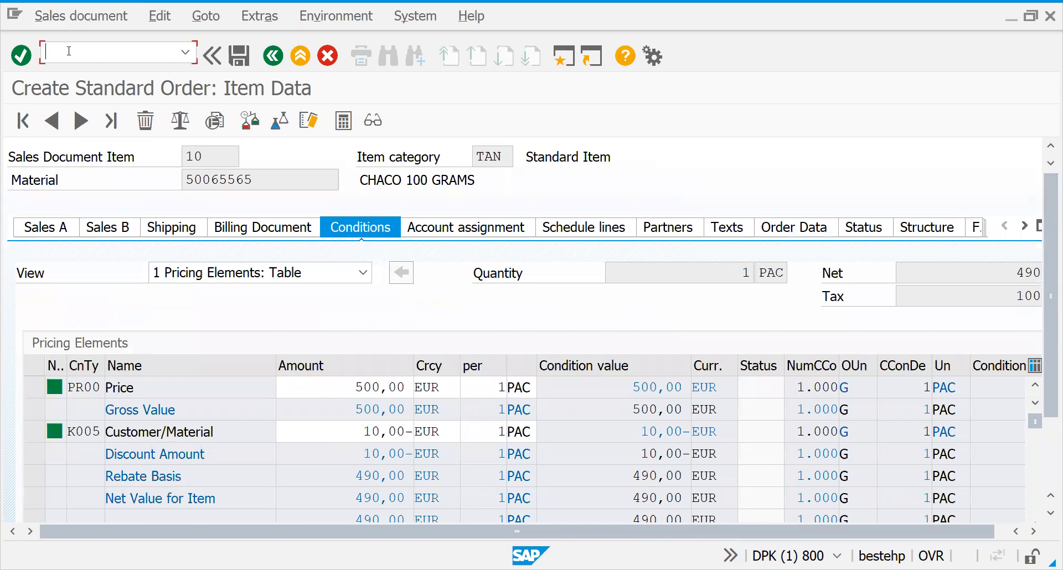
{"action": "type", "text": "/NVK11"}
{"action": "key", "text": "Return"}
{"action": "key", "text": "Return"}
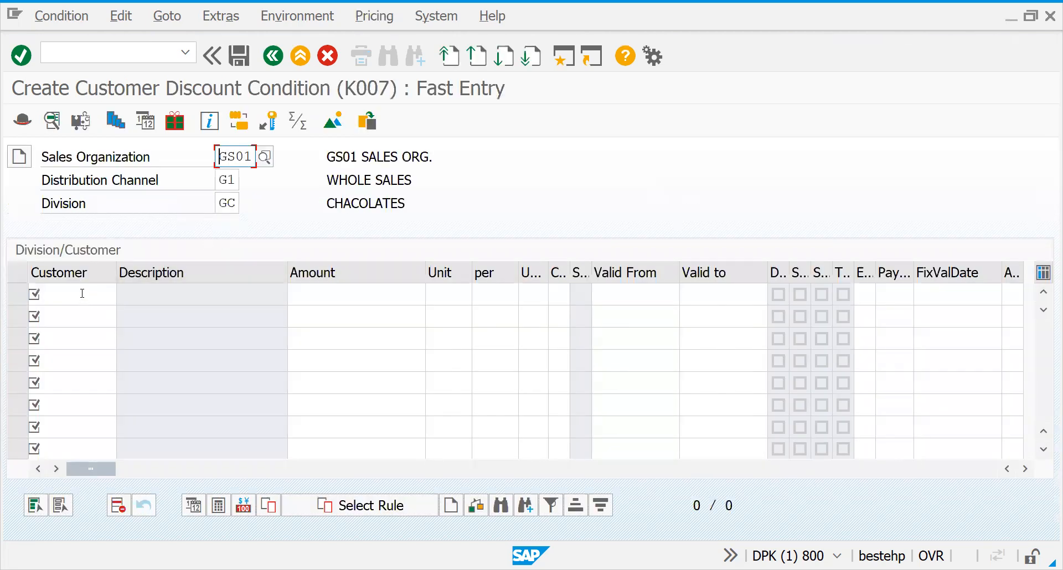
Enter a K007 record granting the customer a 5 % discount for sales organization GS01, distribution channel G1 and division GC.
{"action": "left_click", "coordinate": [82, 294]}
{"action": "type", "text": "1600000"}
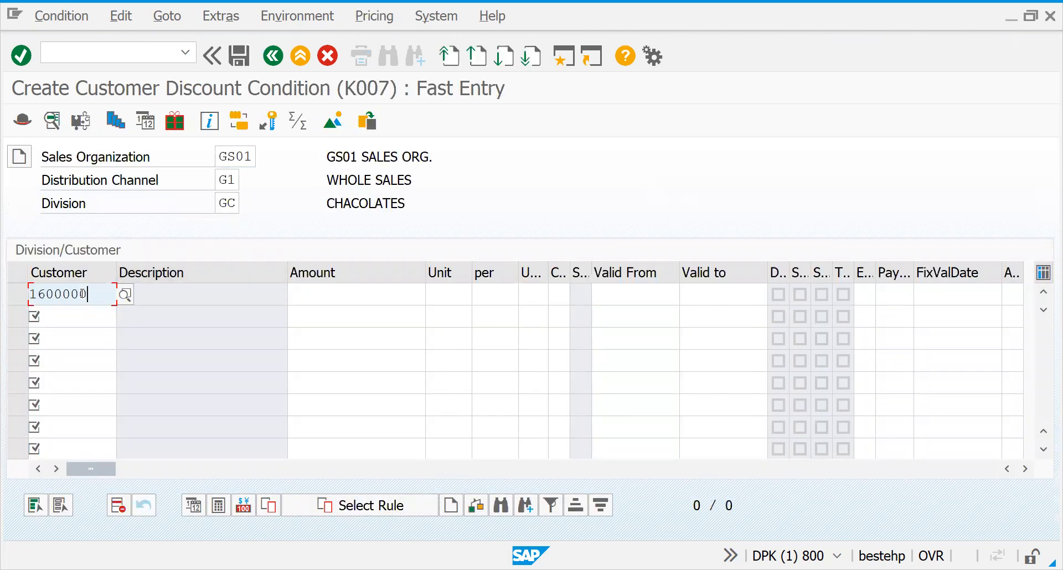
{"action": "key", "text": "Tab"}
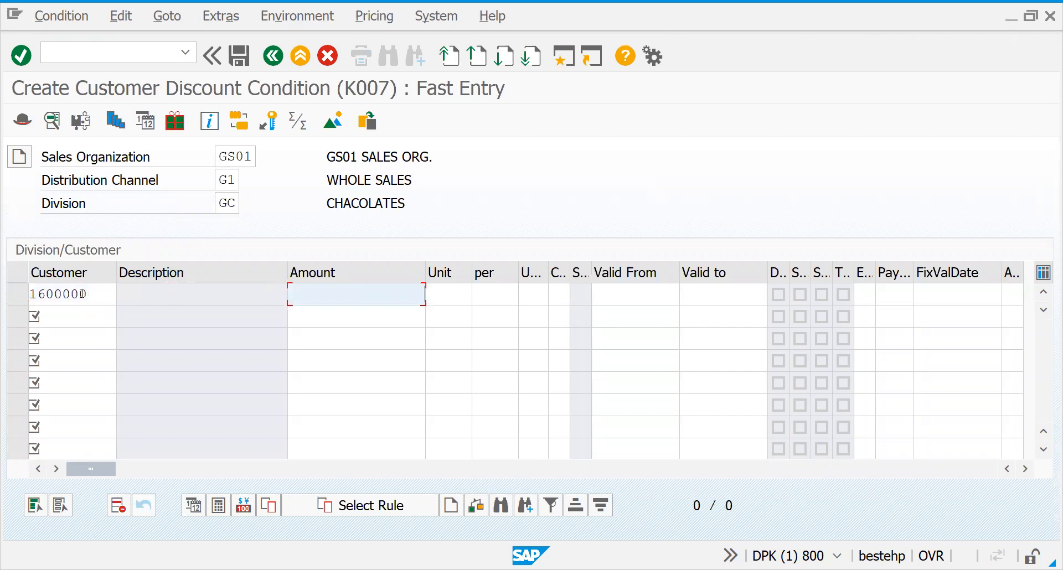
{"action": "type", "text": "5"}
{"action": "key", "text": "Return"}
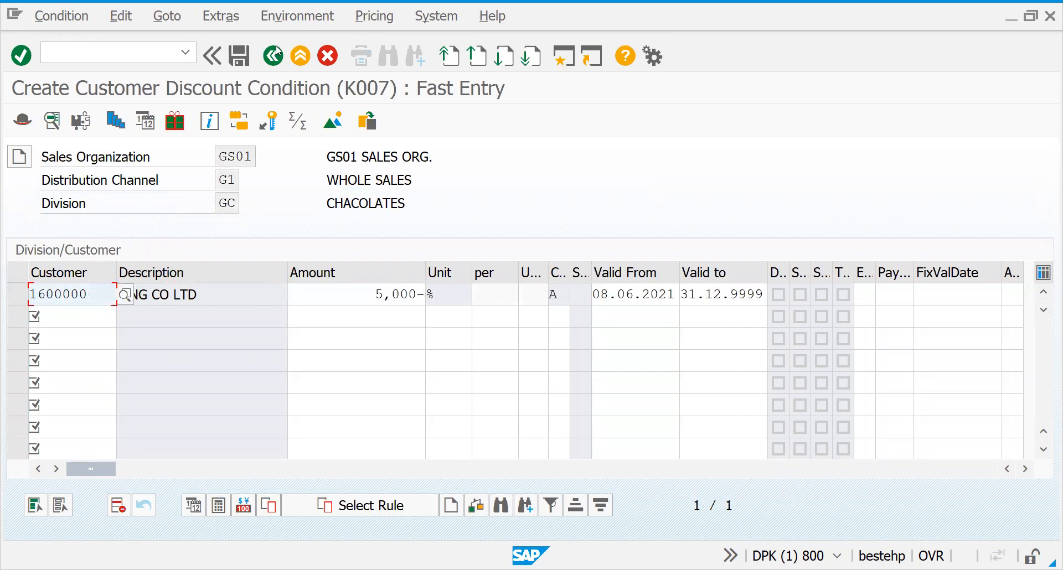
Save the K007 condition record and start a standard order (OR) for sales area GS01, G1, GC with transaction VA01.
{"action": "left_click", "coordinate": [239, 55]}
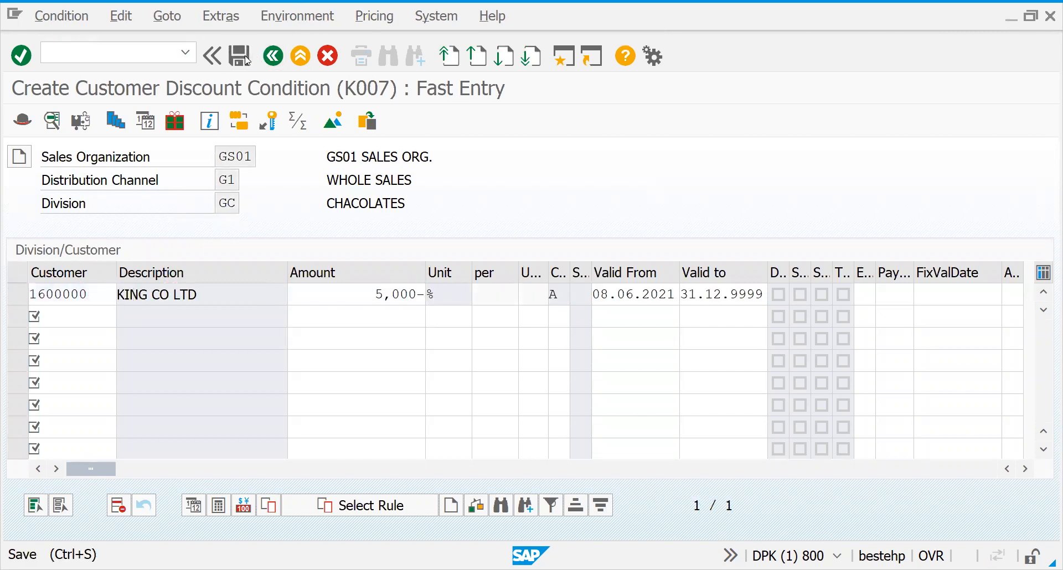
{"action": "left_click", "coordinate": [125, 54]}
{"action": "type", "text": "/NVA01"}
{"action": "key", "text": "Return"}
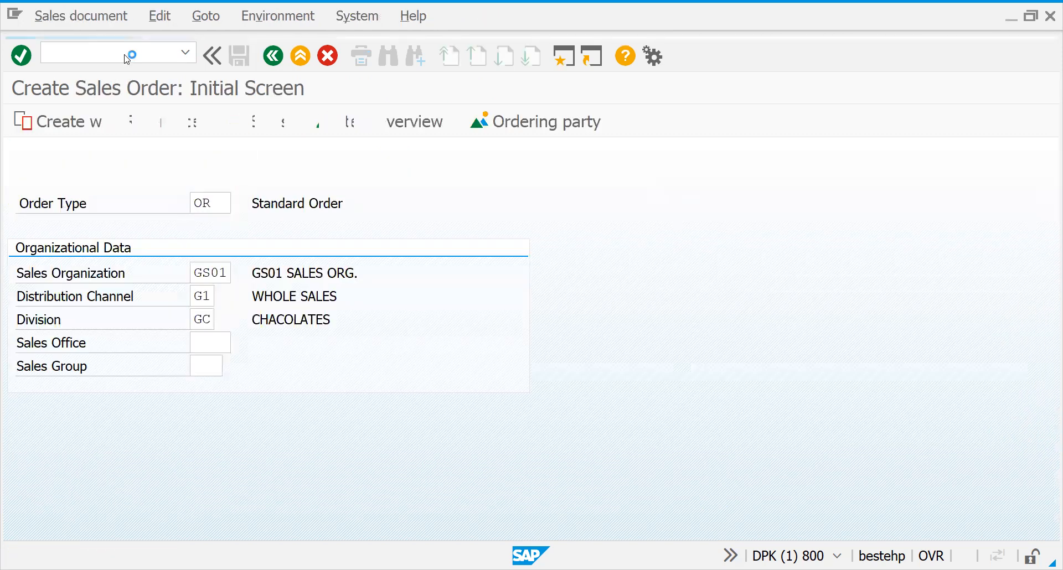
{"action": "key", "text": "Return"}
Enter the sold-to party's customer number and add material 50065565 with an order quantity of 1.
{"action": "type", "text": "1600000"}
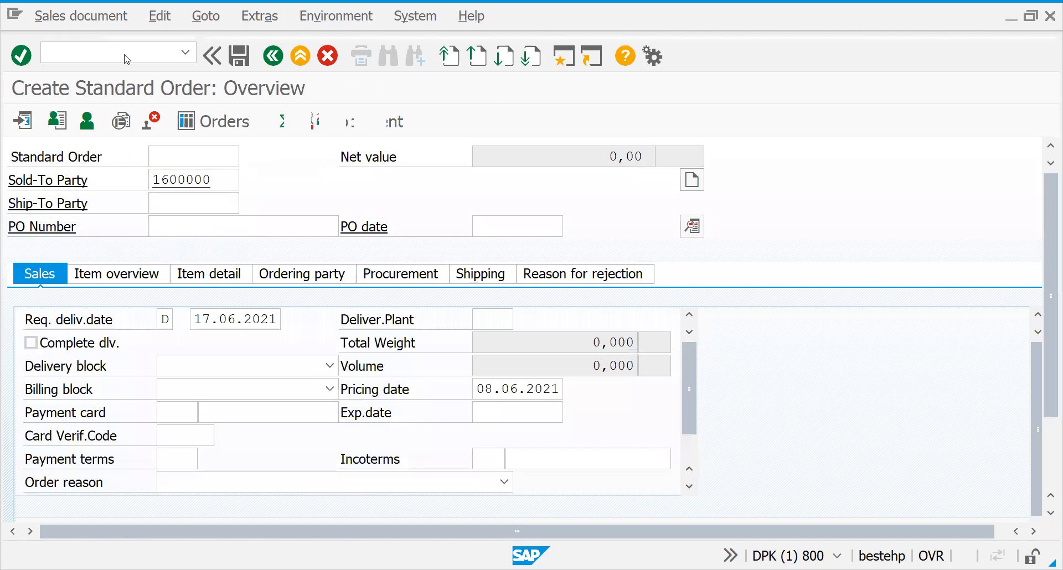
{"action": "key", "text": "Return"}
{"action": "type", "text": "50065565"}
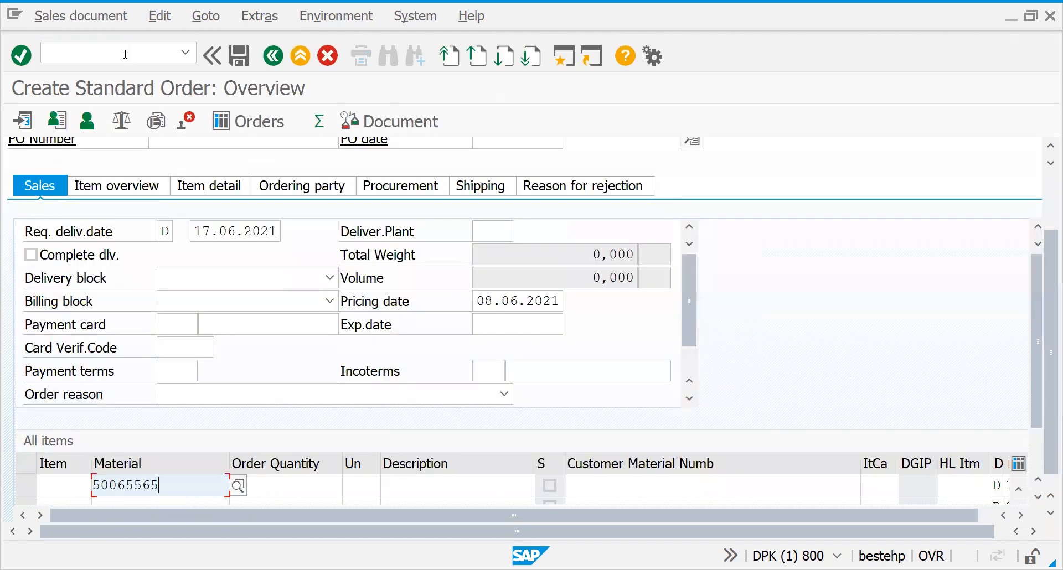
{"action": "key", "text": "Tab"}
{"action": "type", "text": "1"}
{"action": "key", "text": "Return"}
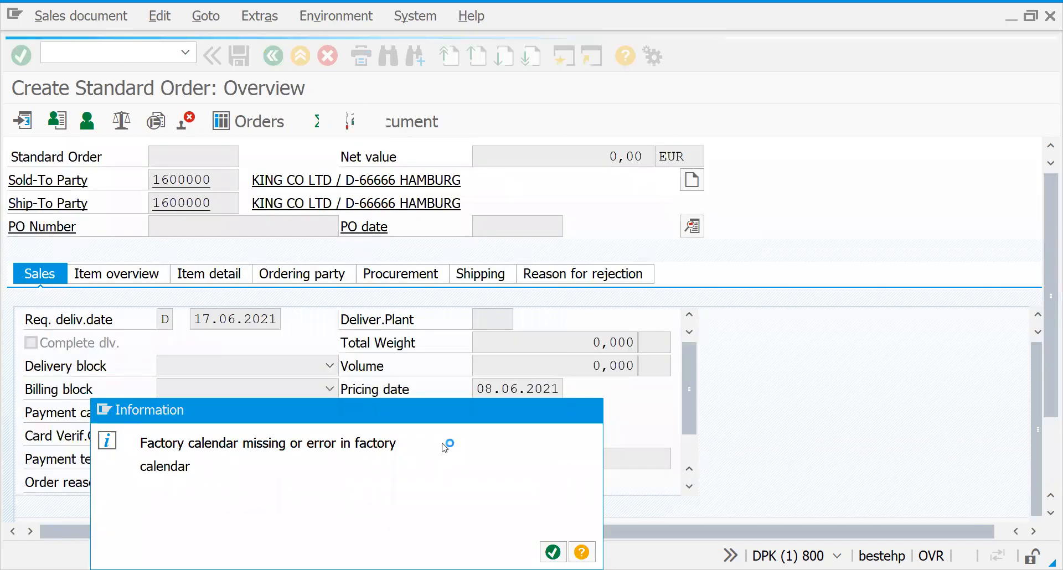
Open the pricing conditions of order item 10 and compare how discounts K005 and K007 are applied.
{"action": "key", "text": "Return"}
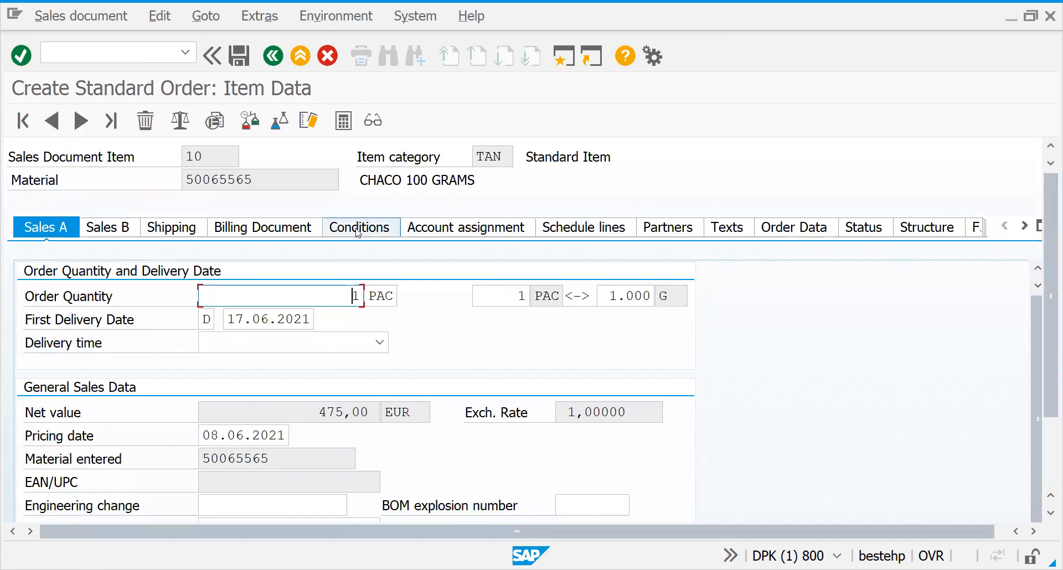
{"action": "left_click", "coordinate": [358, 232]}
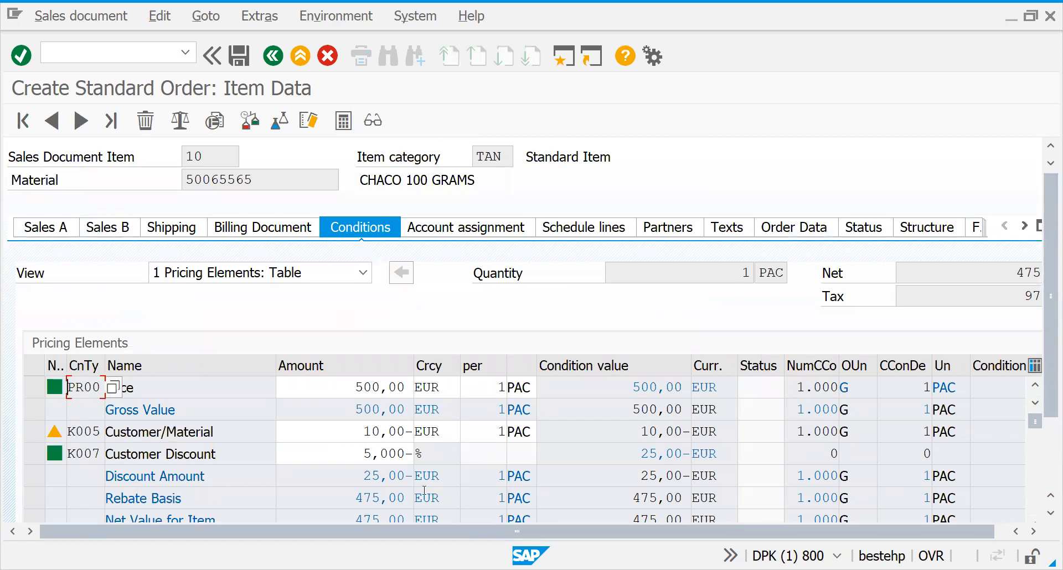
{"action": "left_click_drag", "start_coordinate": [1048, 413], "coordinate": [1049, 484]}
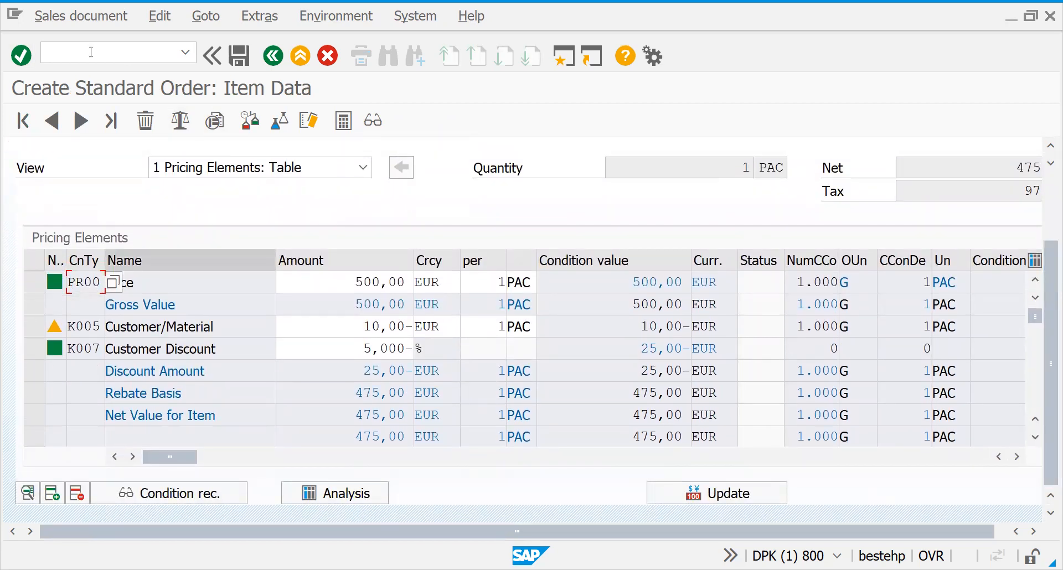
Leave the sales order unsaved and open condition type maintenance with transaction V/06.
{"action": "left_click", "coordinate": [109, 53]}
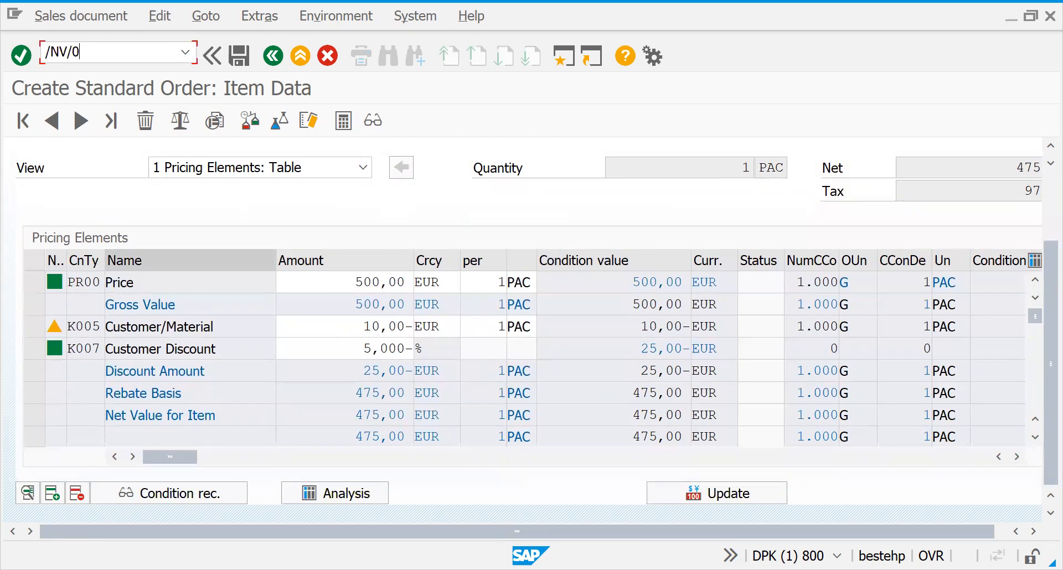
{"action": "type", "text": "6"}
{"action": "key", "text": "Return"}
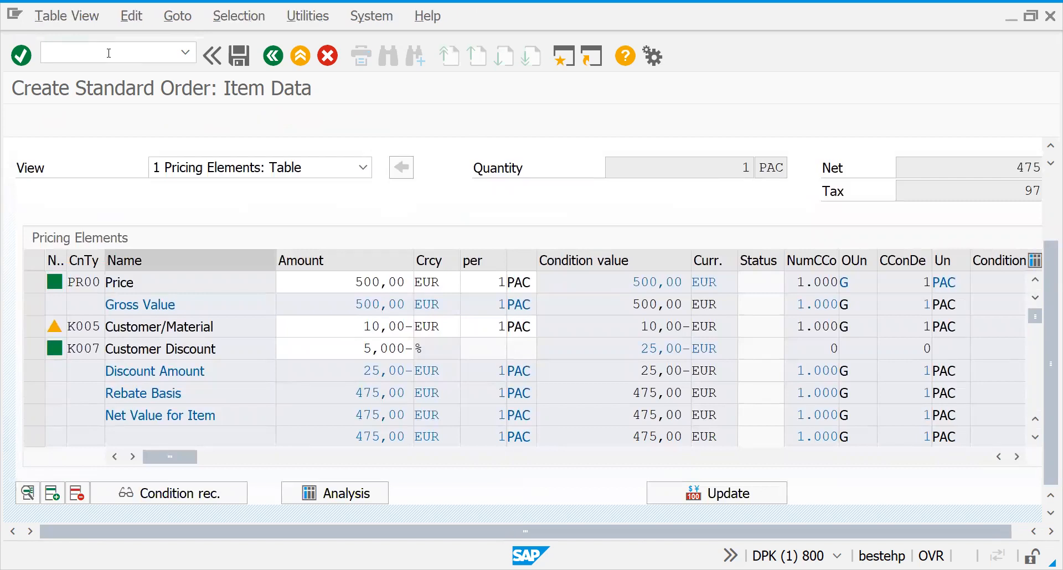
Locate condition type K005 and review its control data, master data and scale settings.
{"action": "left_click", "coordinate": [240, 531]}
{"action": "type", "text": "K005"}
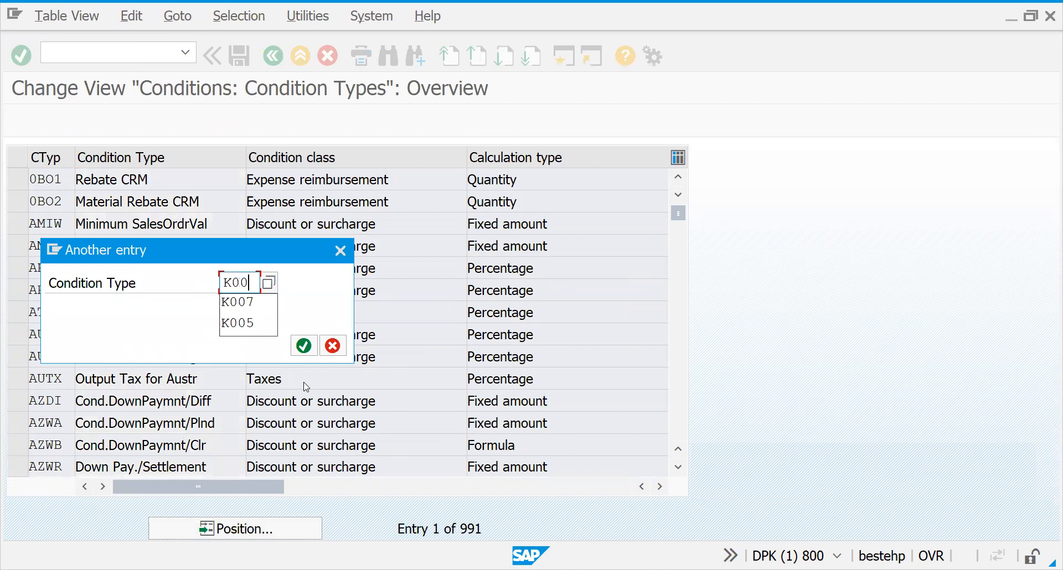
{"action": "key", "text": "Return"}
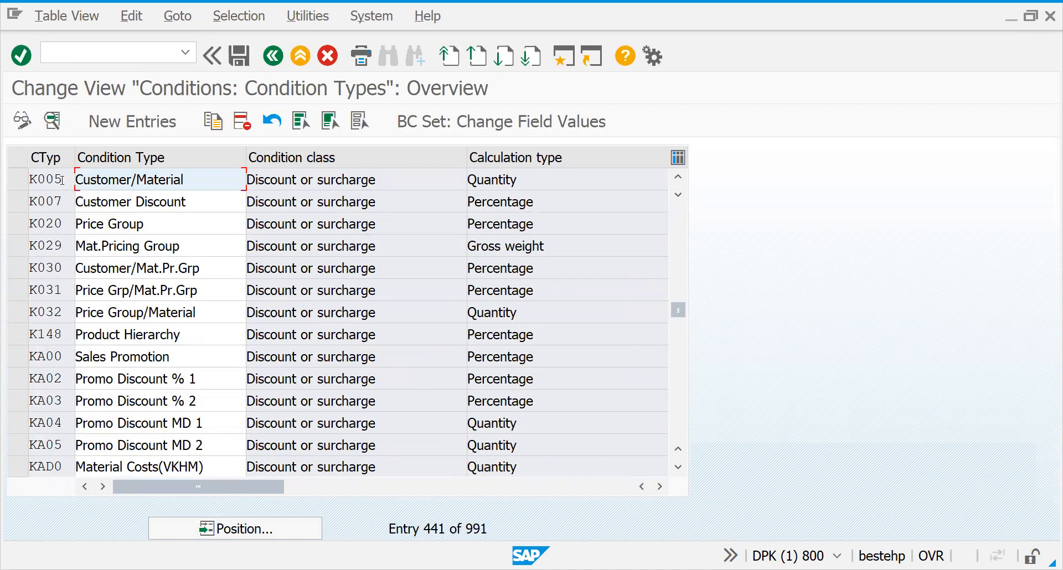
{"action": "double_click", "coordinate": [62, 180]}
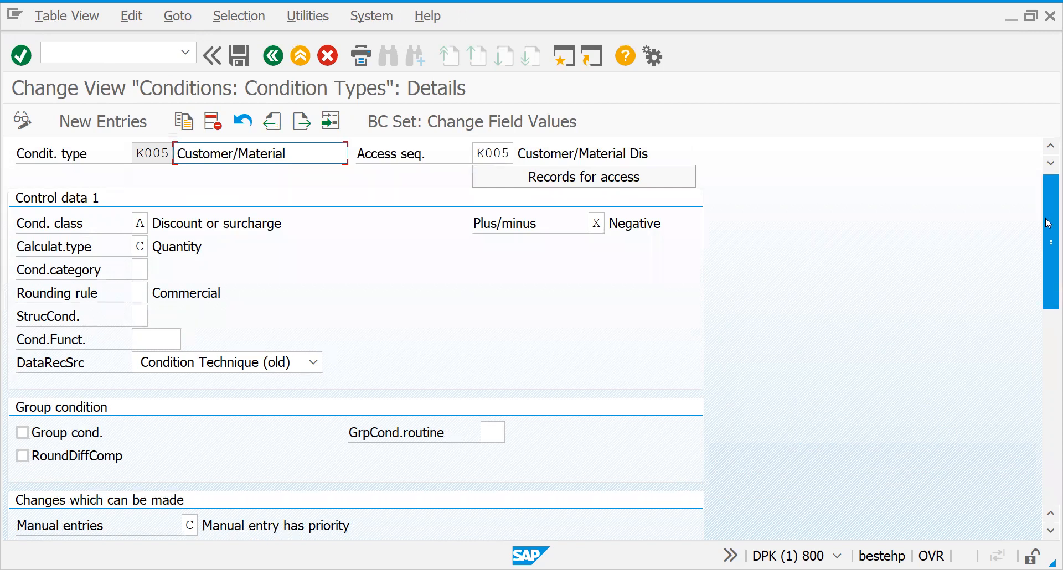
{"action": "left_click_drag", "start_coordinate": [1048, 221], "coordinate": [1045, 280]}
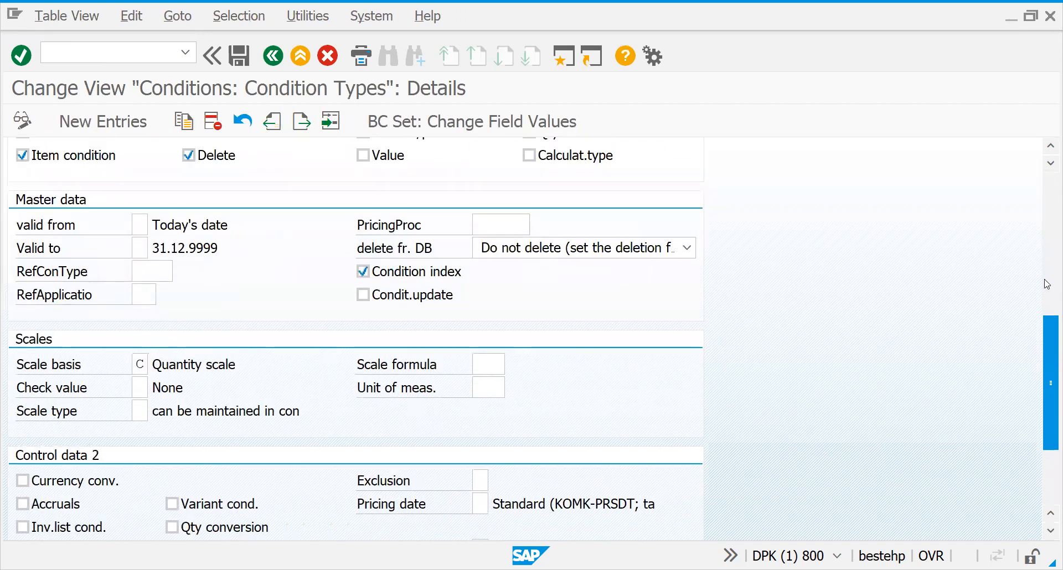
{"action": "left_click_drag", "start_coordinate": [1028, 190], "coordinate": [610, 156]}
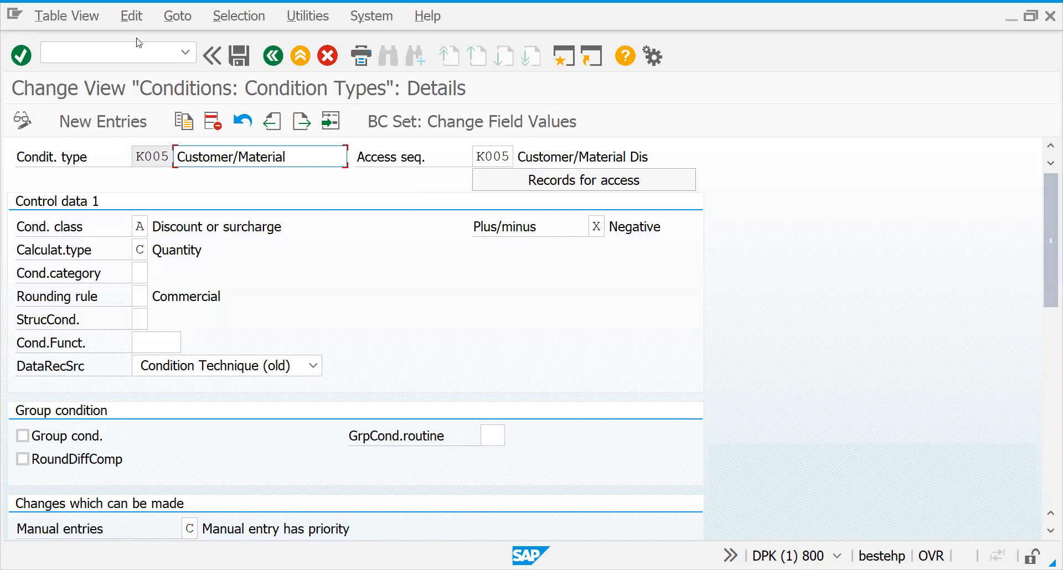
Open pricing procedure maintenance with transaction V/08 and position the list at the procedures starting with RV.
{"action": "left_click", "coordinate": [125, 61]}
{"action": "type", "text": "/NV/08"}
{"action": "key", "text": "Return"}
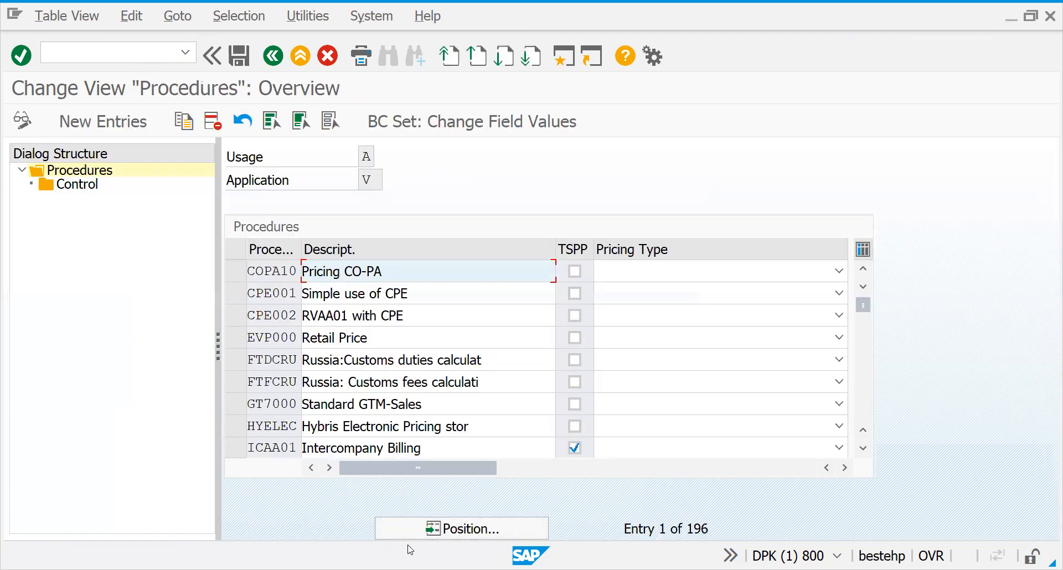
{"action": "left_click", "coordinate": [418, 535]}
{"action": "type", "text": "RV"}
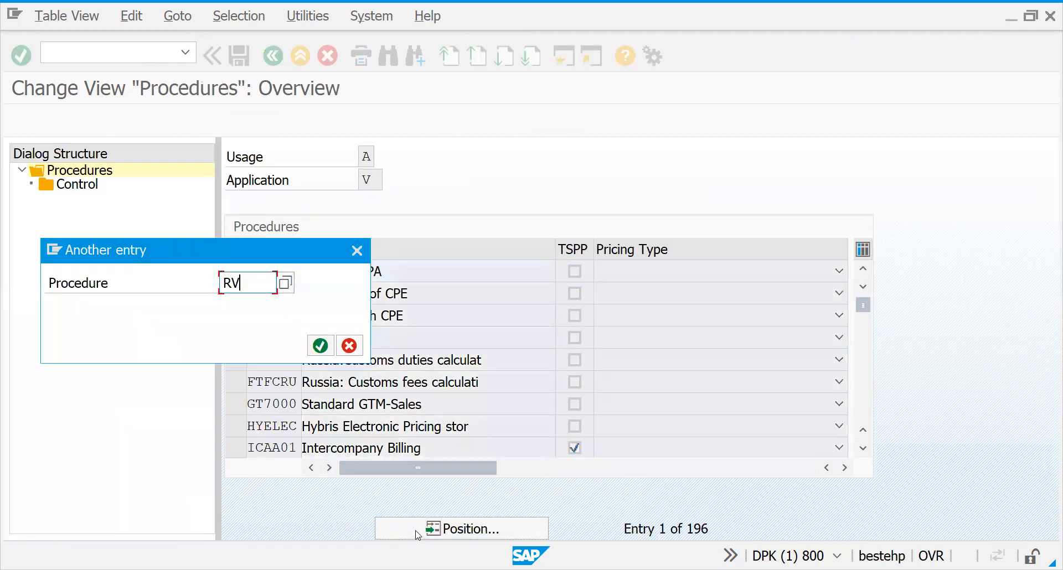
{"action": "key", "text": "Return"}
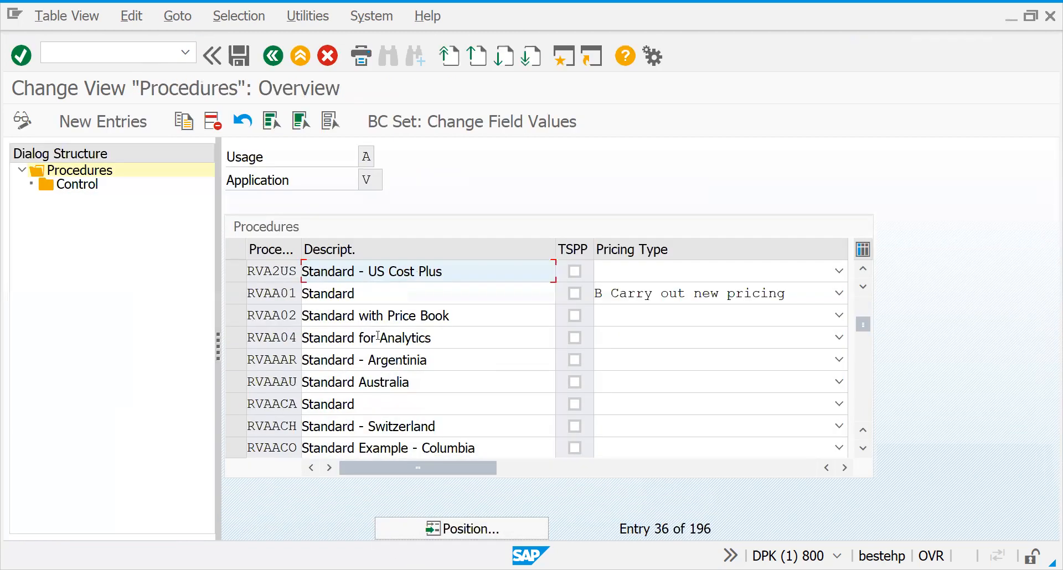
{"action": "left_click", "coordinate": [230, 293]}
{"action": "left_click", "coordinate": [65, 185]}
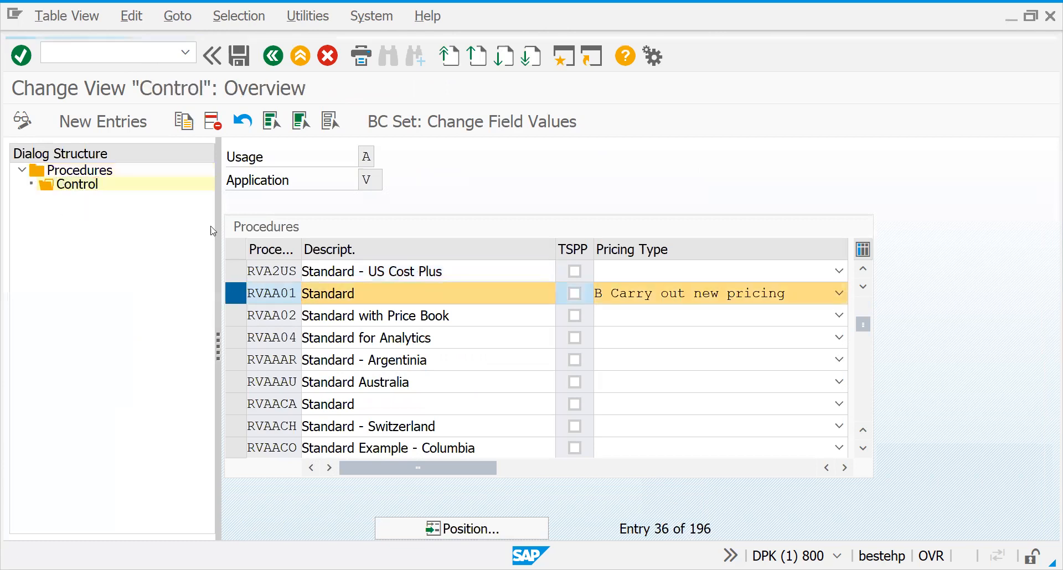
{"action": "left_click", "coordinate": [269, 59]}
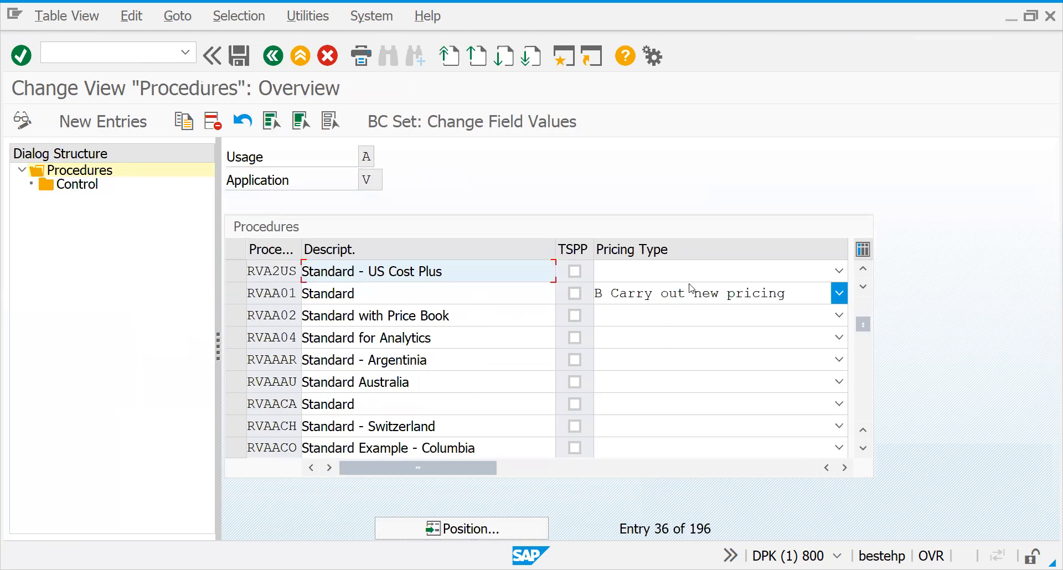
Clear the pricing type of procedure RVAA01 and save the change to customizing request DPKK900396.
{"action": "left_click", "coordinate": [696, 295]}
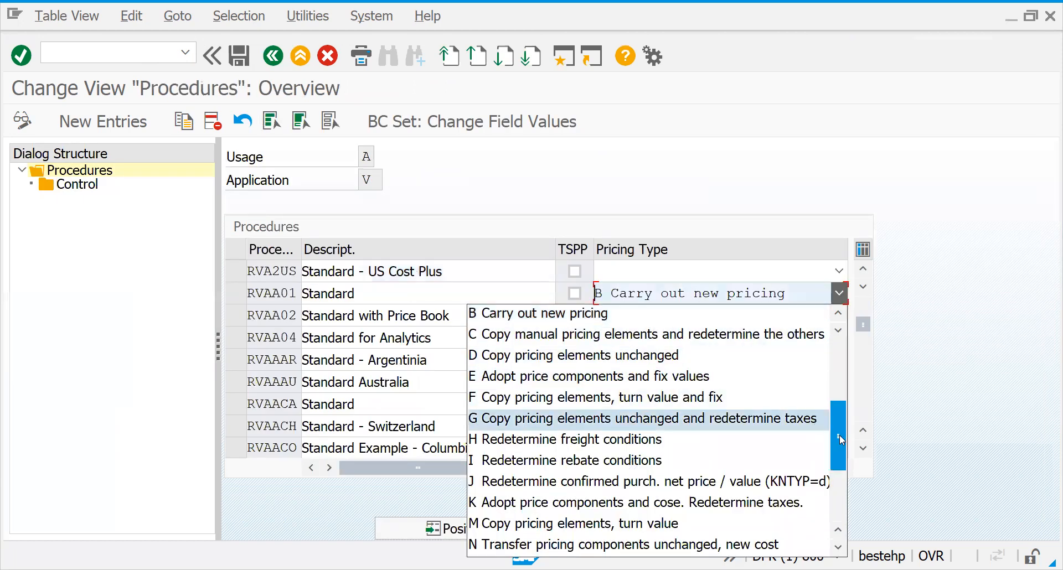
{"action": "left_click_drag", "start_coordinate": [842, 441], "coordinate": [840, 488]}
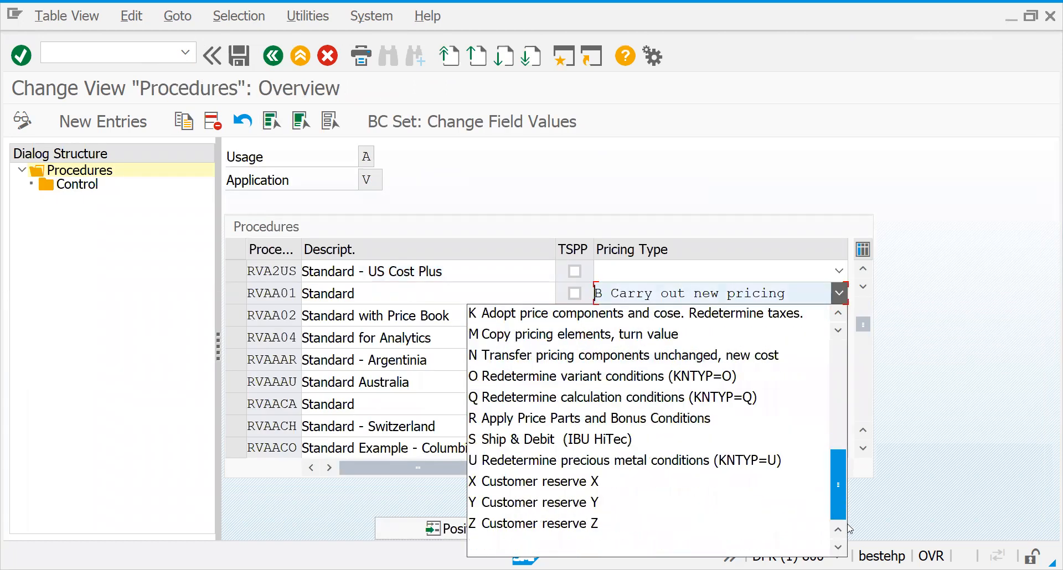
{"action": "left_click", "coordinate": [773, 549]}
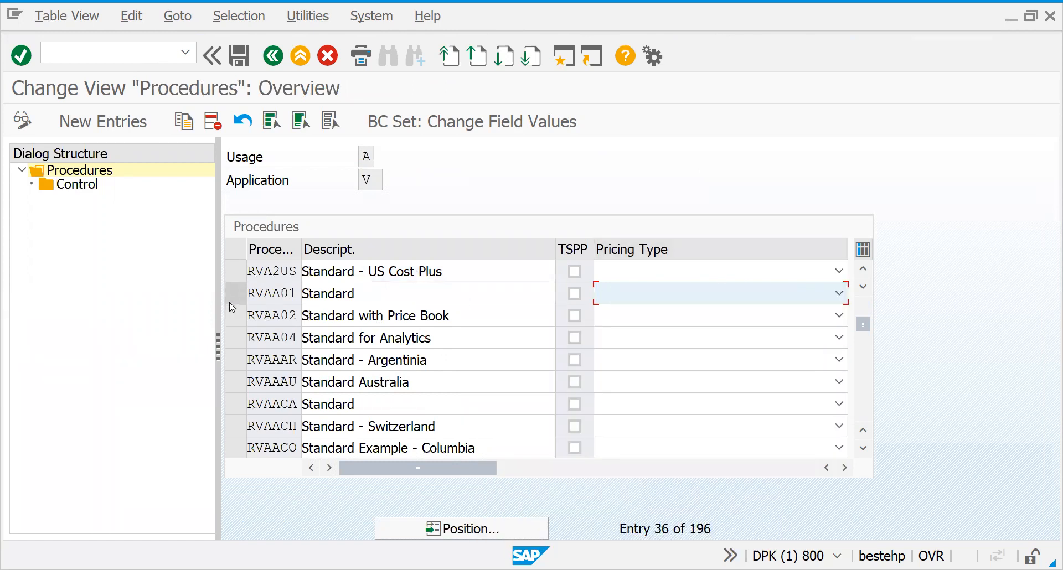
{"action": "key", "text": "ctrl+s"}
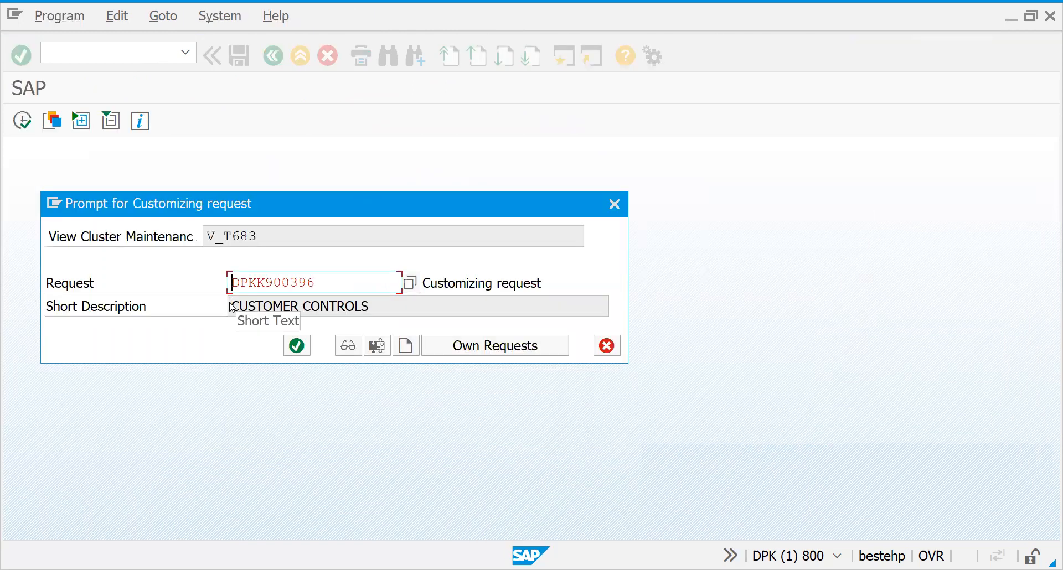
{"action": "key", "text": "Return"}
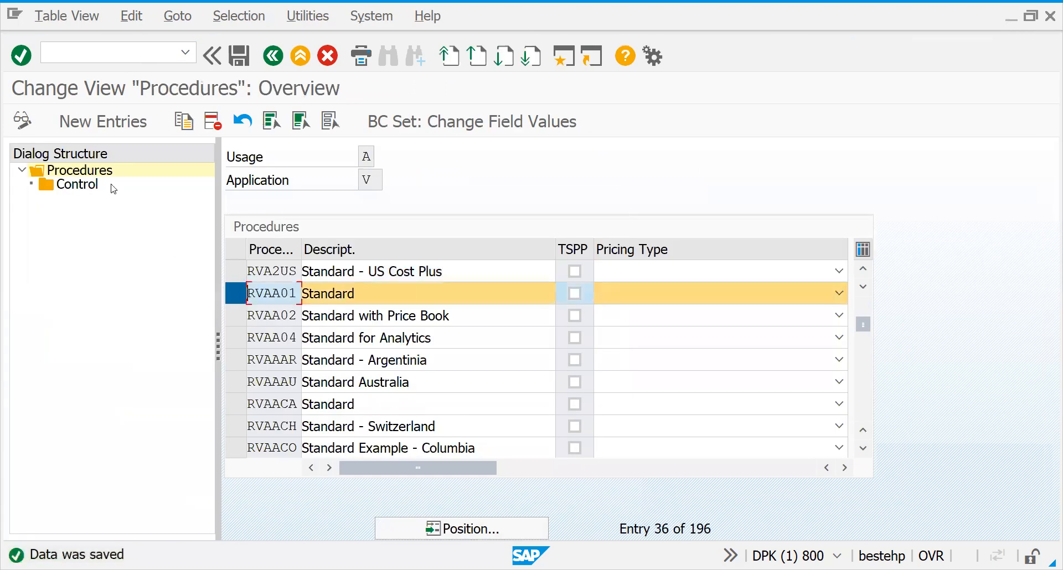
Open the control data of pricing procedure RVAA01 and look through its steps down to the pallet and percentage discount conditions.
{"action": "double_click", "coordinate": [78, 184]}
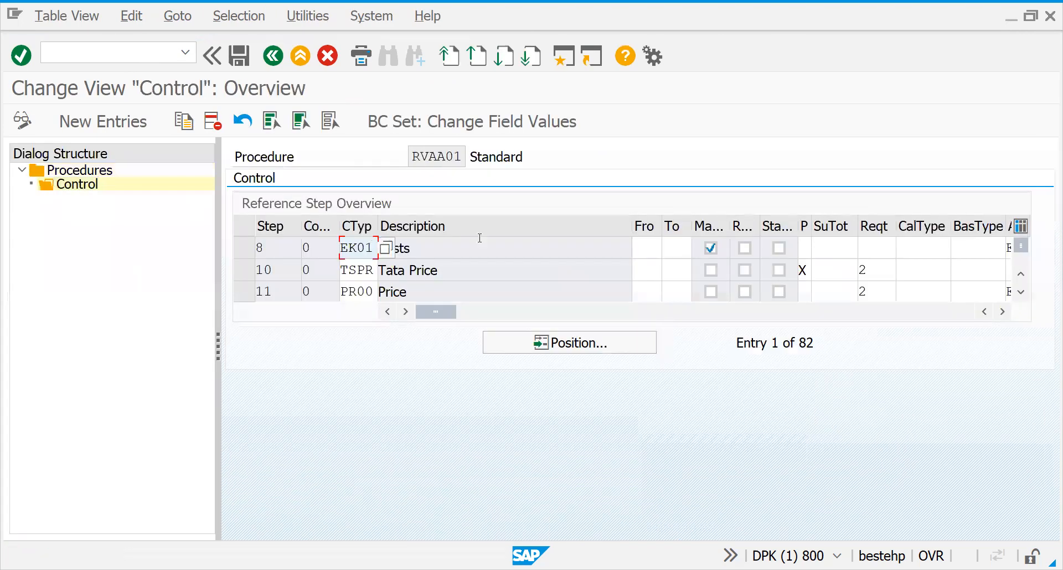
{"action": "left_click", "coordinate": [1022, 293]}
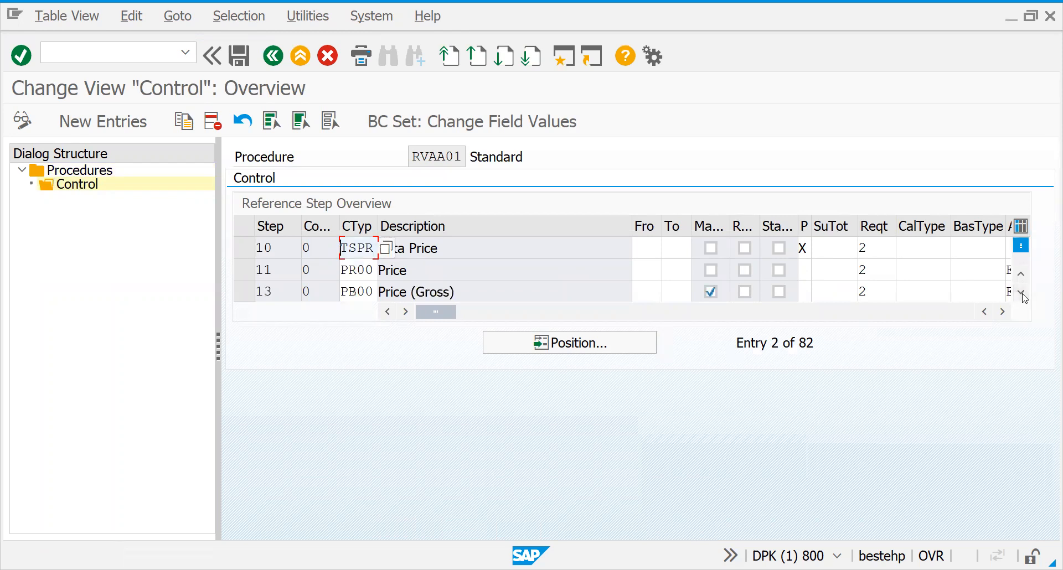
{"action": "left_click", "coordinate": [1023, 293]}
{"action": "left_click", "coordinate": [1023, 293]}
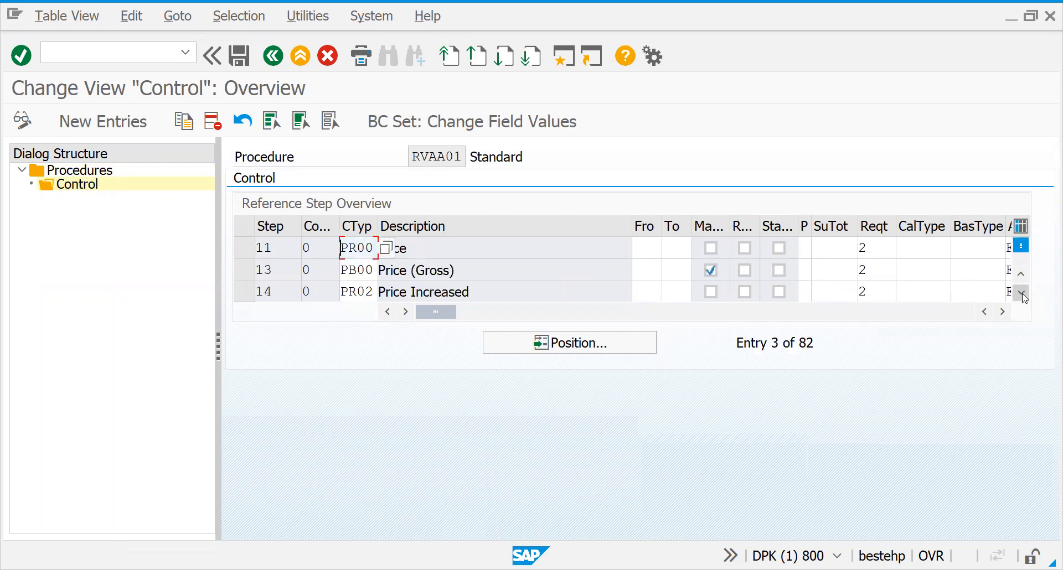
{"action": "left_click", "coordinate": [1022, 293]}
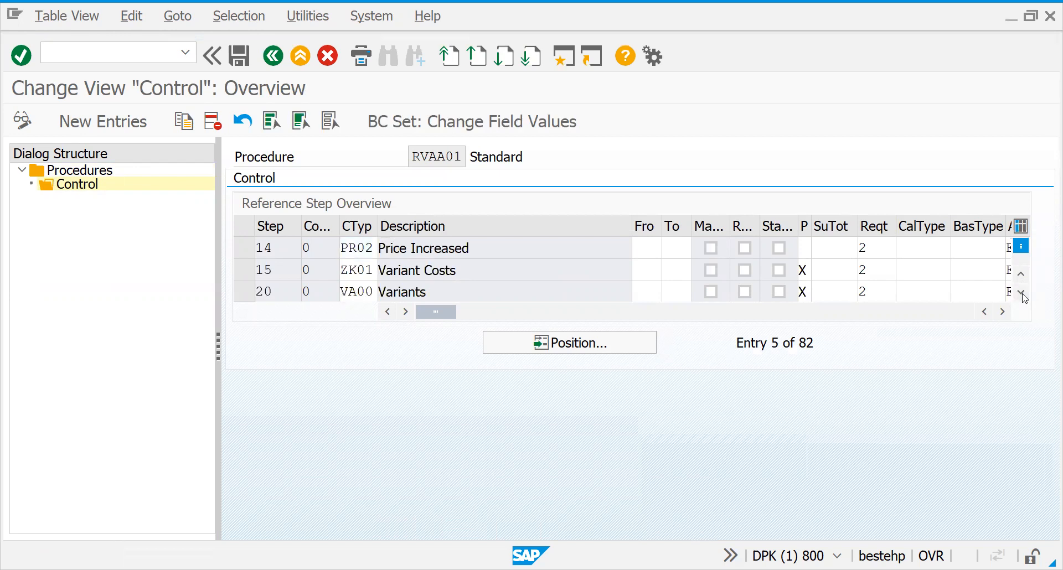
{"action": "left_click", "coordinate": [1022, 292]}
{"action": "left_click", "coordinate": [1022, 292]}
{"action": "left_click", "coordinate": [1023, 293]}
{"action": "left_click", "coordinate": [1023, 292]}
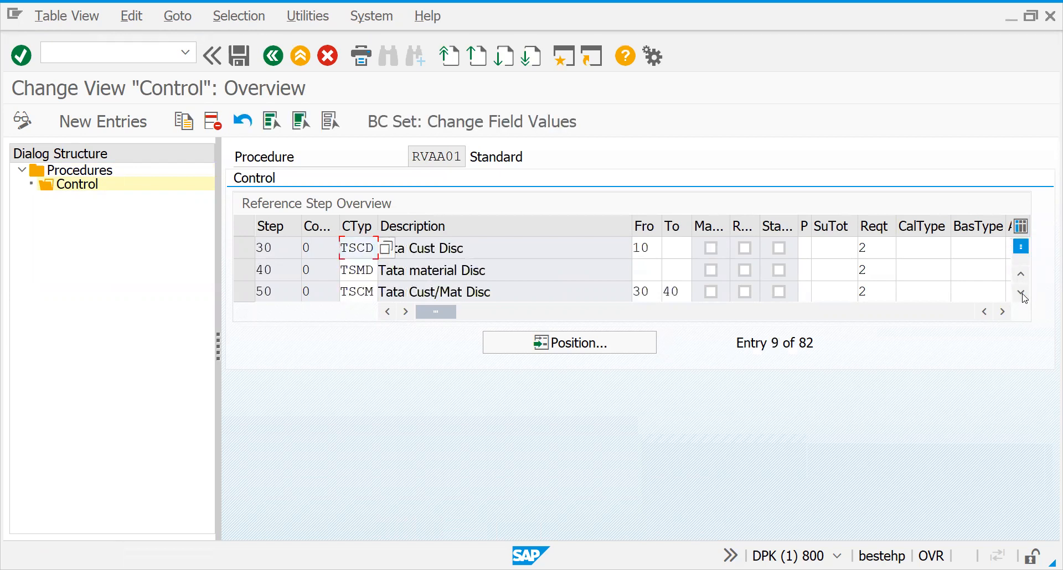
{"action": "left_click", "coordinate": [1022, 293]}
{"action": "left_click", "coordinate": [1022, 292]}
{"action": "left_click", "coordinate": [1022, 292]}
{"action": "left_click", "coordinate": [1022, 293]}
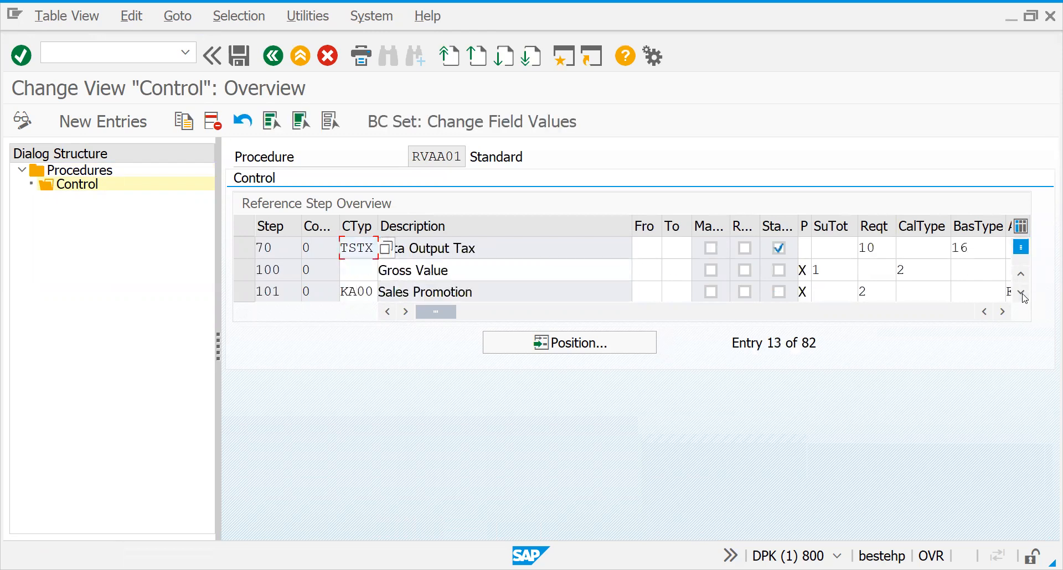
{"action": "left_click", "coordinate": [1022, 293]}
{"action": "left_click", "coordinate": [1022, 292]}
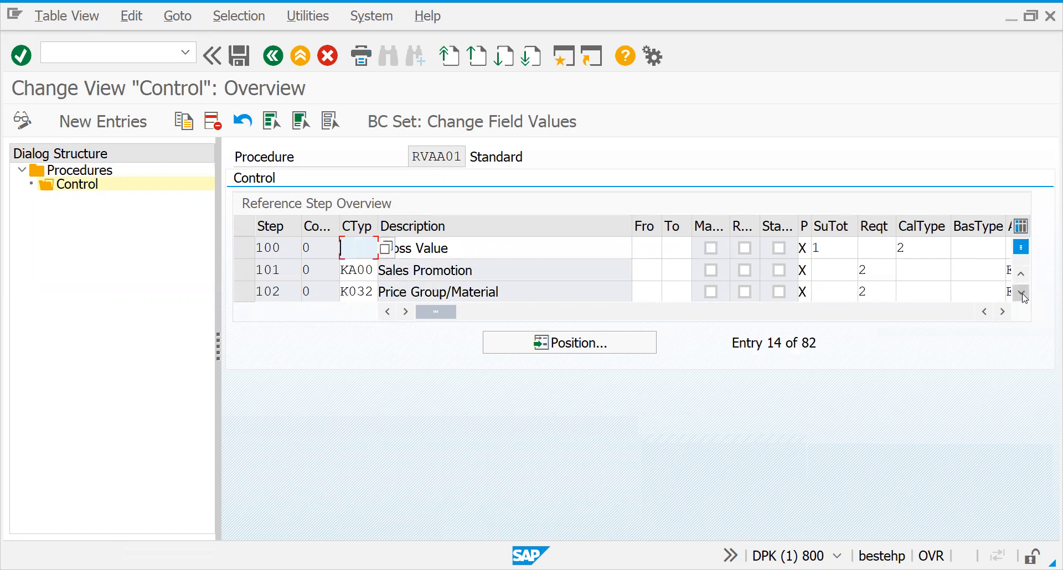
{"action": "left_click", "coordinate": [1022, 293]}
{"action": "left_click", "coordinate": [1023, 293]}
{"action": "left_click", "coordinate": [1022, 292]}
{"action": "left_click", "coordinate": [1022, 293]}
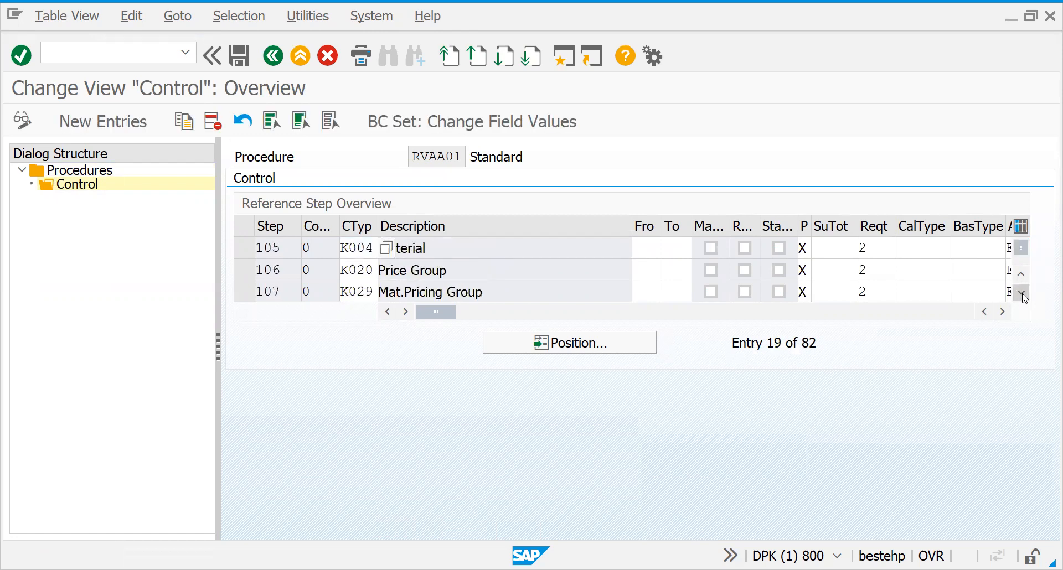
{"action": "left_click", "coordinate": [1023, 292]}
{"action": "left_click", "coordinate": [1022, 292]}
{"action": "left_click", "coordinate": [1022, 293]}
{"action": "left_click", "coordinate": [1022, 293]}
{"action": "left_click", "coordinate": [1022, 292]}
{"action": "left_click", "coordinate": [1023, 294]}
{"action": "left_click", "coordinate": [1022, 293]}
{"action": "left_click", "coordinate": [1022, 293]}
{"action": "left_click", "coordinate": [1023, 294]}
{"action": "left_click", "coordinate": [1023, 293]}
{"action": "left_click", "coordinate": [1022, 294]}
{"action": "left_click", "coordinate": [1023, 293]}
{"action": "left_click", "coordinate": [1023, 293]}
{"action": "left_click", "coordinate": [1022, 293]}
{"action": "left_click", "coordinate": [1023, 293]}
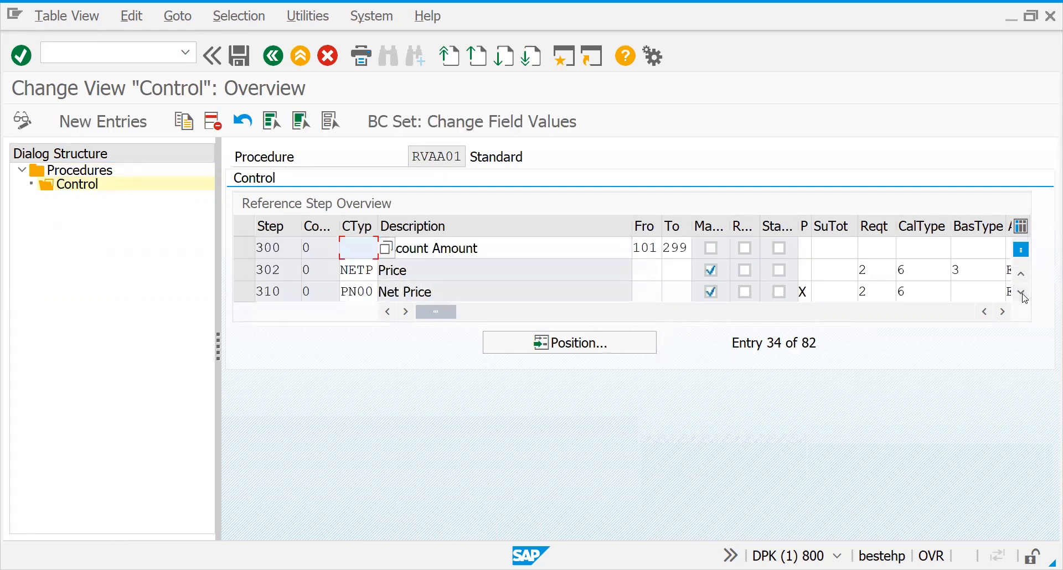
{"action": "left_click", "coordinate": [1022, 293]}
{"action": "left_click", "coordinate": [1023, 294]}
{"action": "left_click", "coordinate": [1022, 293]}
{"action": "left_click", "coordinate": [1022, 294]}
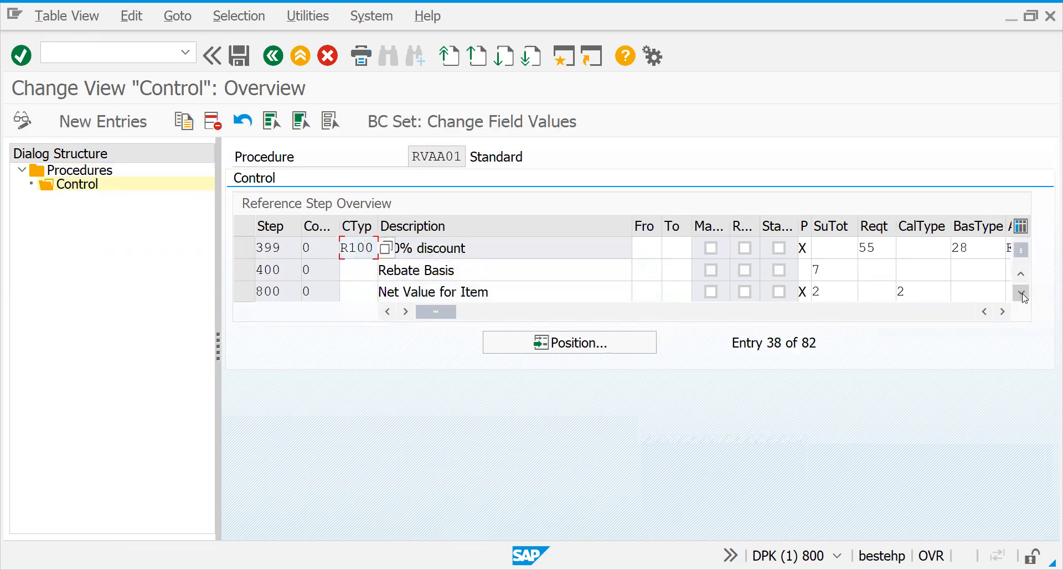
{"action": "left_click", "coordinate": [1022, 294]}
{"action": "left_click", "coordinate": [1022, 293]}
{"action": "left_click", "coordinate": [1022, 294]}
{"action": "left_click", "coordinate": [1022, 294]}
{"action": "left_click", "coordinate": [1022, 293]}
{"action": "left_click", "coordinate": [1022, 294]}
{"action": "left_click", "coordinate": [1022, 293]}
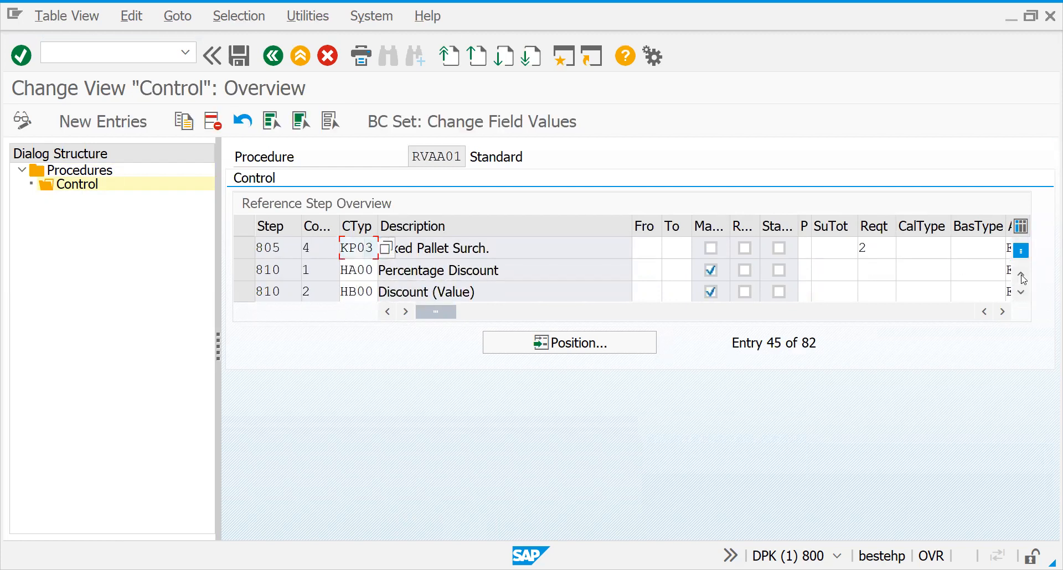
Go back through the RVAA01 control steps and examine the rows for condition types K005 and K007.
{"action": "left_click", "coordinate": [1023, 275]}
{"action": "left_click", "coordinate": [1023, 276]}
{"action": "left_click", "coordinate": [1022, 276]}
{"action": "left_click", "coordinate": [1022, 276]}
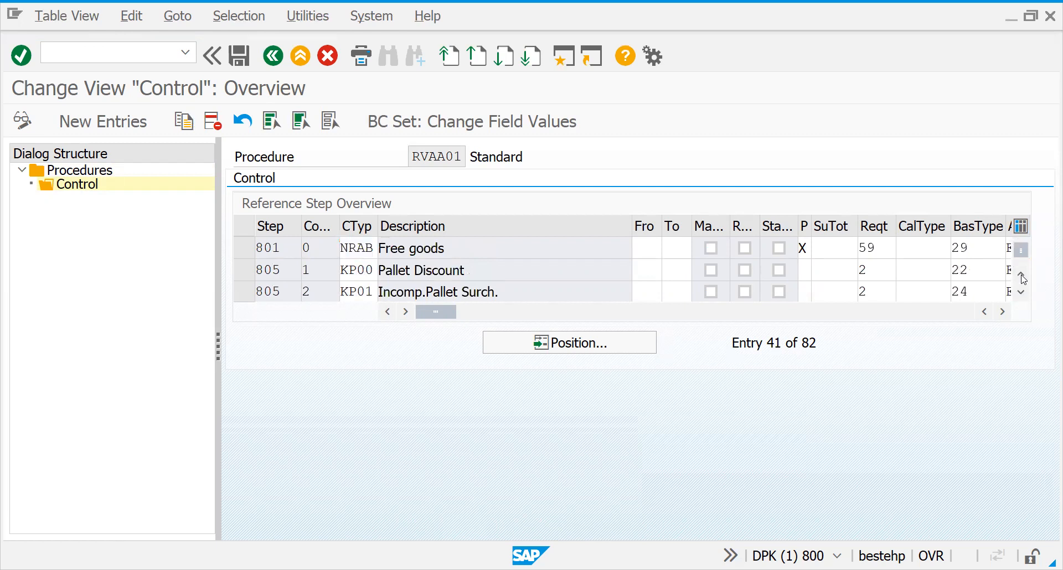
{"action": "left_click", "coordinate": [1022, 276]}
{"action": "left_click", "coordinate": [1022, 276]}
{"action": "left_click", "coordinate": [1022, 275]}
{"action": "left_click", "coordinate": [1023, 275]}
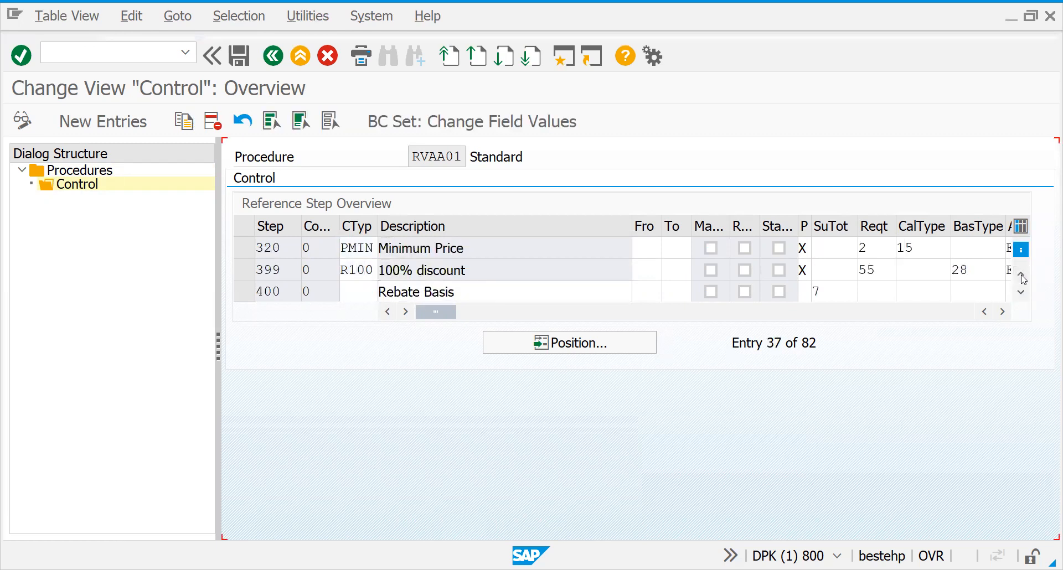
{"action": "left_click", "coordinate": [1022, 276]}
{"action": "left_click", "coordinate": [1022, 276]}
{"action": "left_click", "coordinate": [1022, 276]}
{"action": "left_click", "coordinate": [1022, 276]}
{"action": "left_click", "coordinate": [1023, 276]}
{"action": "left_click", "coordinate": [1023, 275]}
{"action": "left_click", "coordinate": [1023, 276]}
{"action": "left_click", "coordinate": [1023, 276]}
{"action": "left_click", "coordinate": [1022, 276]}
{"action": "left_click", "coordinate": [1022, 276]}
{"action": "left_click", "coordinate": [1023, 276]}
{"action": "left_click", "coordinate": [1022, 276]}
{"action": "left_click", "coordinate": [1023, 276]}
{"action": "left_click", "coordinate": [1022, 275]}
{"action": "left_click", "coordinate": [1022, 276]}
{"action": "left_click", "coordinate": [1023, 276]}
{"action": "left_click", "coordinate": [1023, 276]}
{"action": "left_click", "coordinate": [1023, 276]}
{"action": "left_click", "coordinate": [1022, 276]}
{"action": "left_click", "coordinate": [1022, 276]}
{"action": "left_click", "coordinate": [1022, 276]}
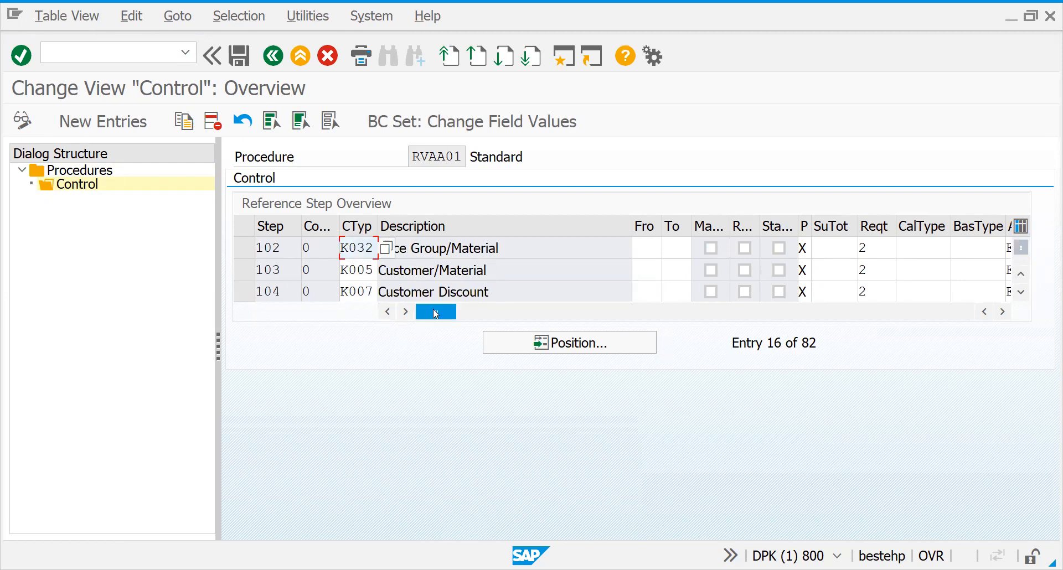
{"action": "left_click_drag", "start_coordinate": [435, 313], "coordinate": [520, 333]}
{"action": "left_click_drag", "start_coordinate": [520, 312], "coordinate": [436, 312]}
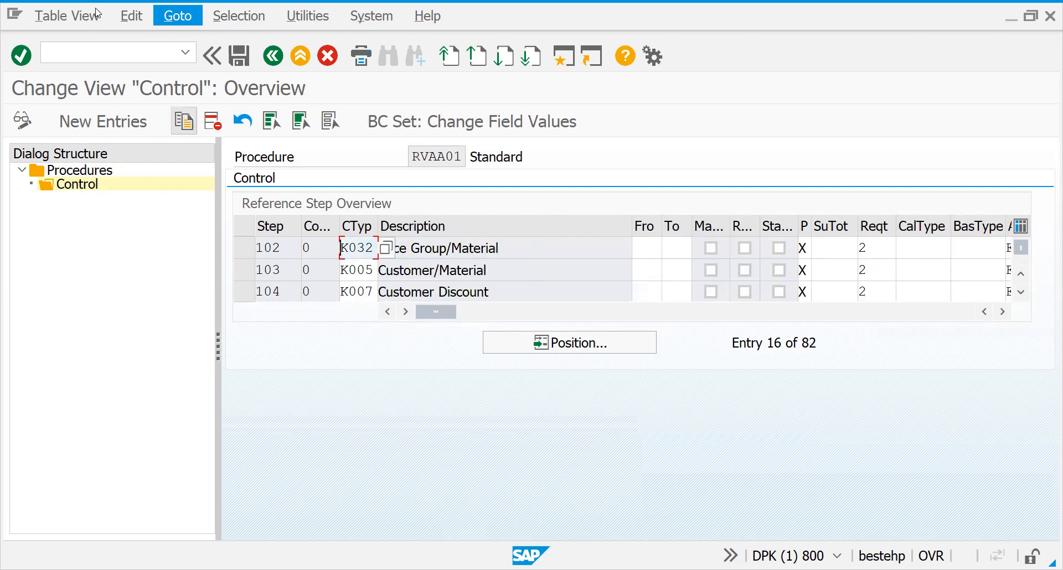
Open pricing procedure determination with transaction OVKK and position the list at sales organization GS01.
{"action": "left_click", "coordinate": [55, 51]}
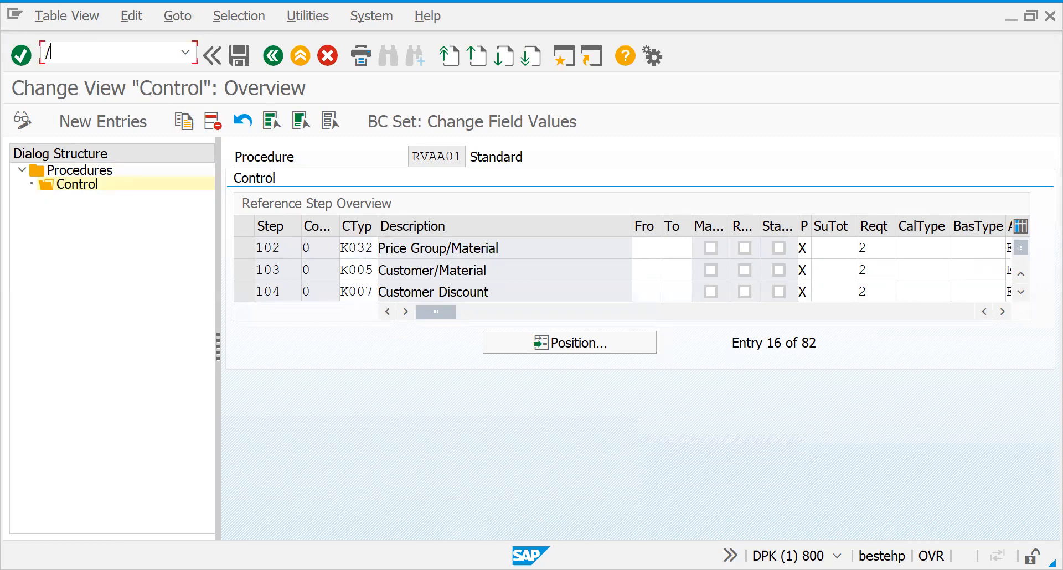
{"action": "type", "text": "/NOVKK"}
{"action": "key", "text": "Return"}
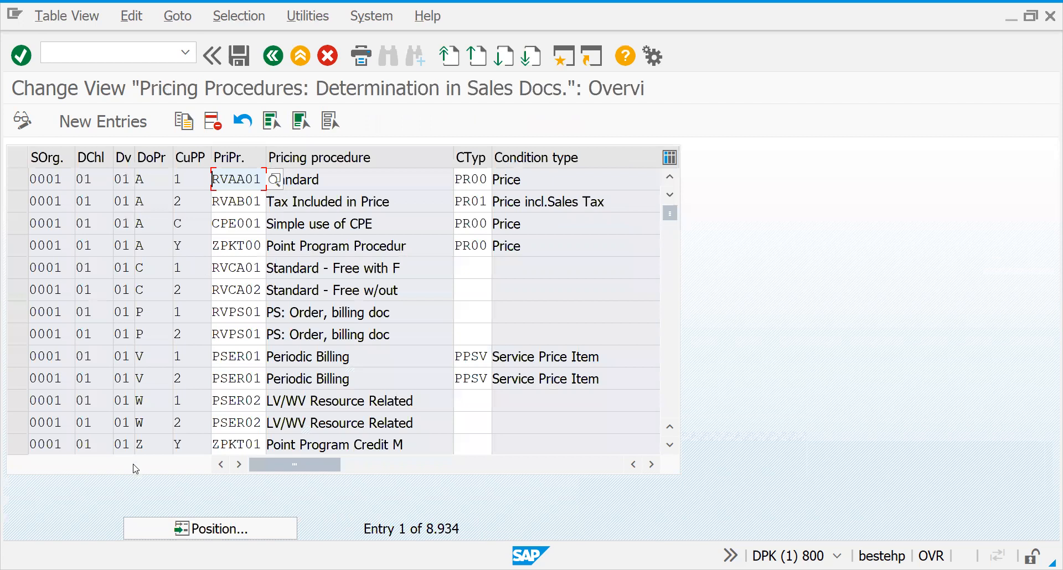
{"action": "left_click", "coordinate": [214, 529]}
{"action": "type", "text": "G"}
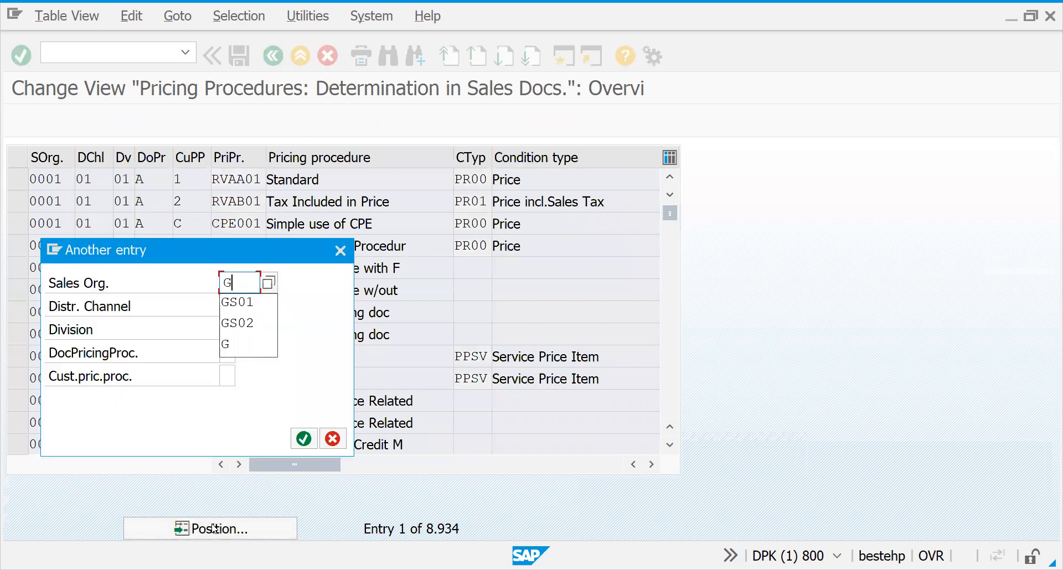
{"action": "type", "text": "S01"}
{"action": "key", "text": "Return"}
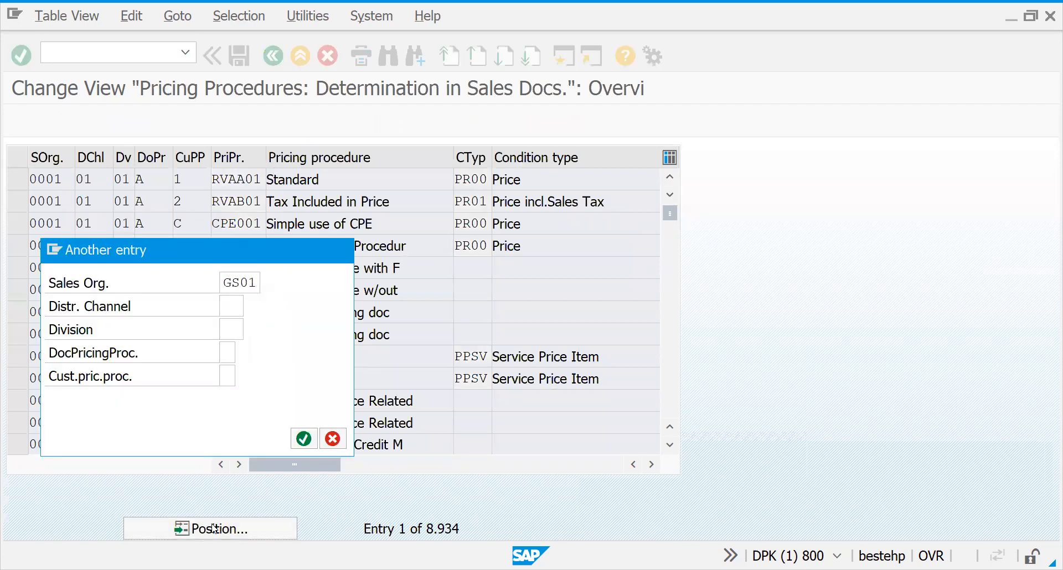
Assign condition type PR00 to the GS01, G1, GC determination entry and save it to customizing request DPKK900396.
{"action": "left_click", "coordinate": [468, 181]}
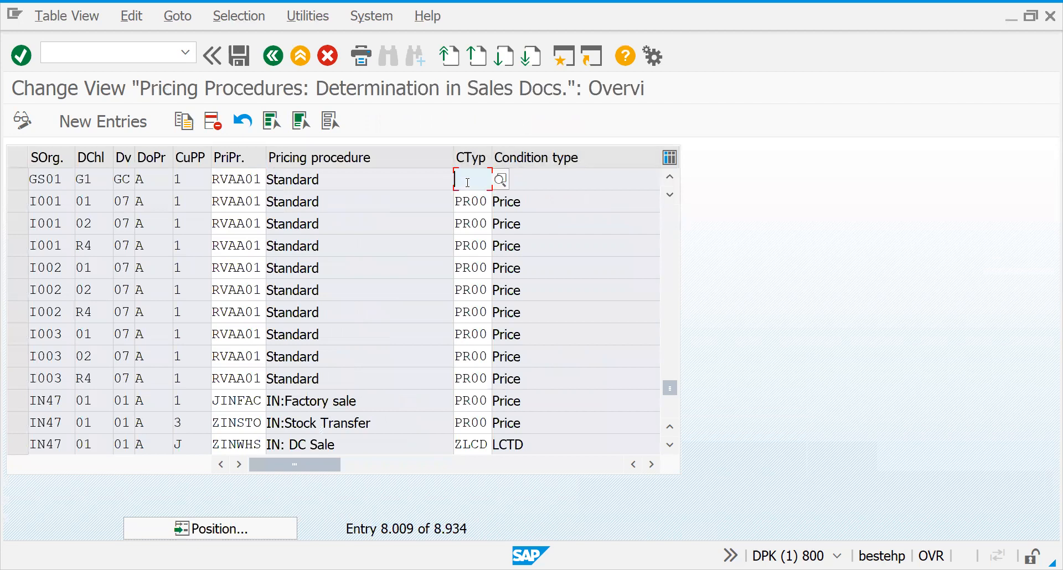
{"action": "type", "text": "PR00"}
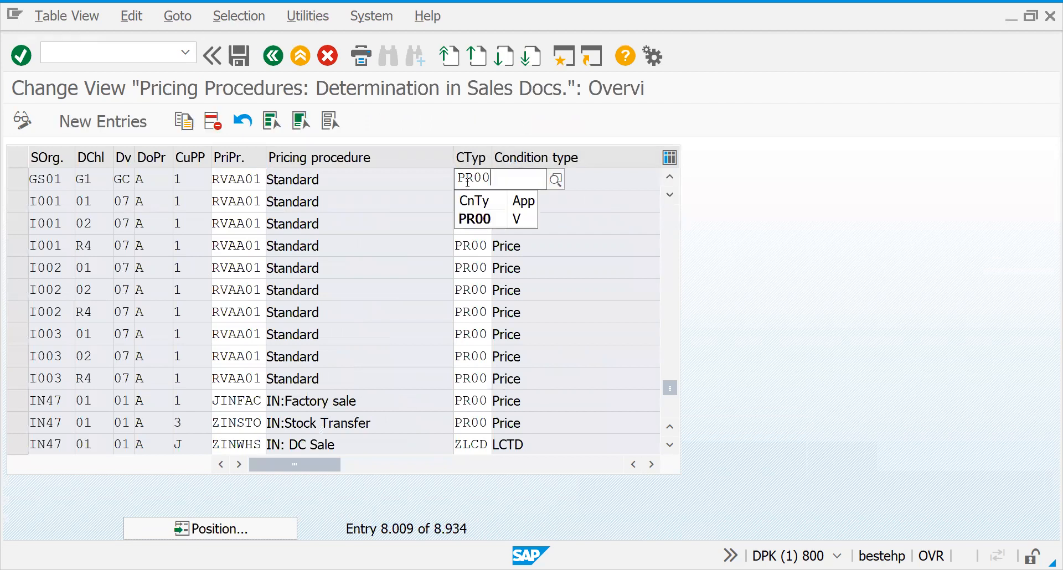
{"action": "key", "text": "Return"}
{"action": "key", "text": "ctrl+s"}
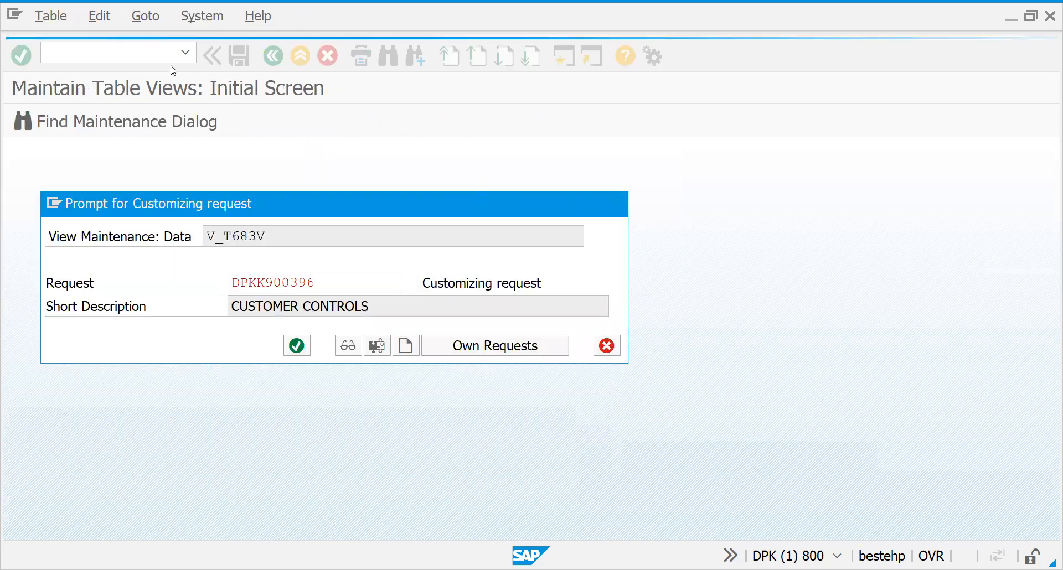
{"action": "key", "text": "Return"}
Start a standard order (OR) with transaction VA01 for GS01, G1, GC and enter the sold-to party.
{"action": "type", "text": "NVA01"}
{"action": "key", "text": "Return"}
{"action": "key", "text": "Return"}
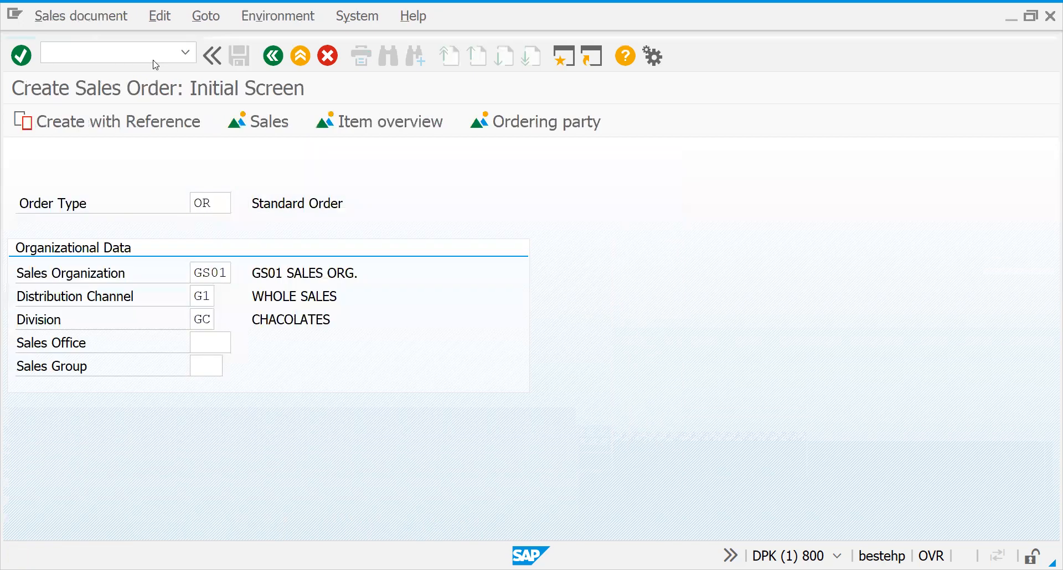
{"action": "key", "text": "Down"}
{"action": "key", "text": "Return"}
{"action": "key", "text": "Return"}
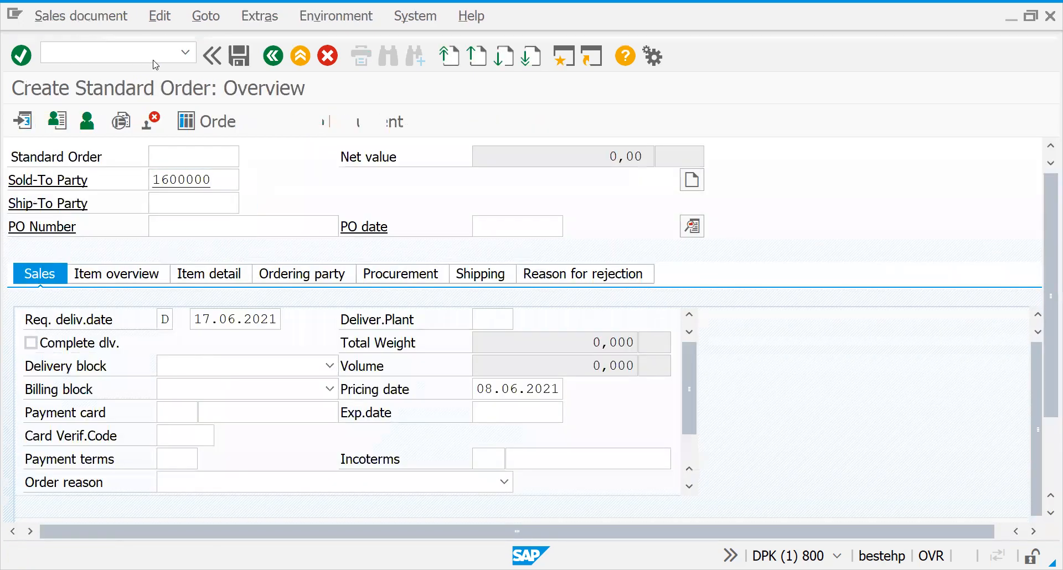
Add an order item for material 50065565 with a quantity of 1.
{"action": "key", "text": "Return"}
{"action": "key", "text": "Down"}
{"action": "key", "text": "Return"}
{"action": "key", "text": "Tab"}
{"action": "type", "text": "1"}
{"action": "key", "text": "Return"}
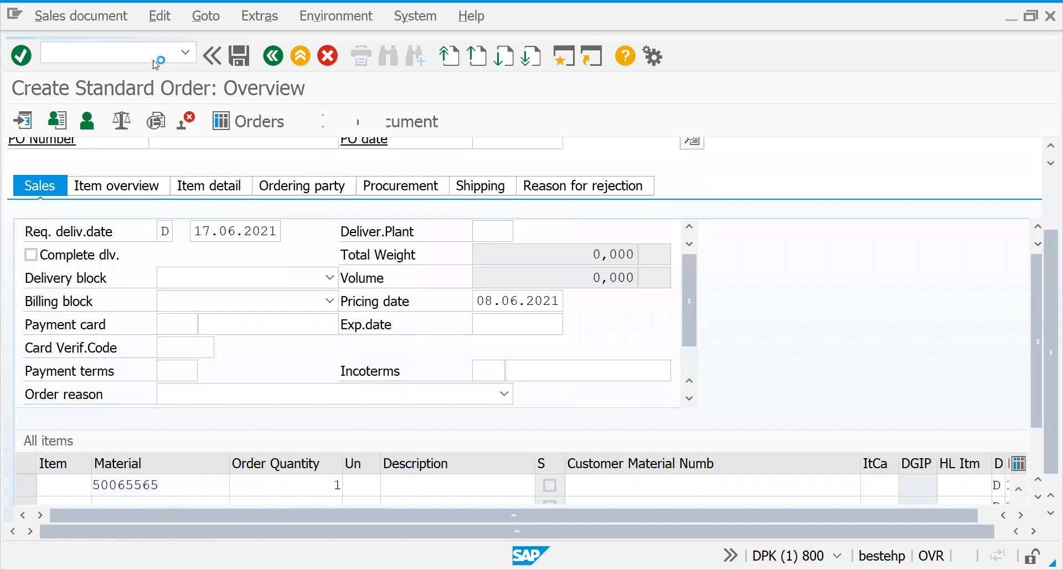
{"action": "key", "text": "Return"}
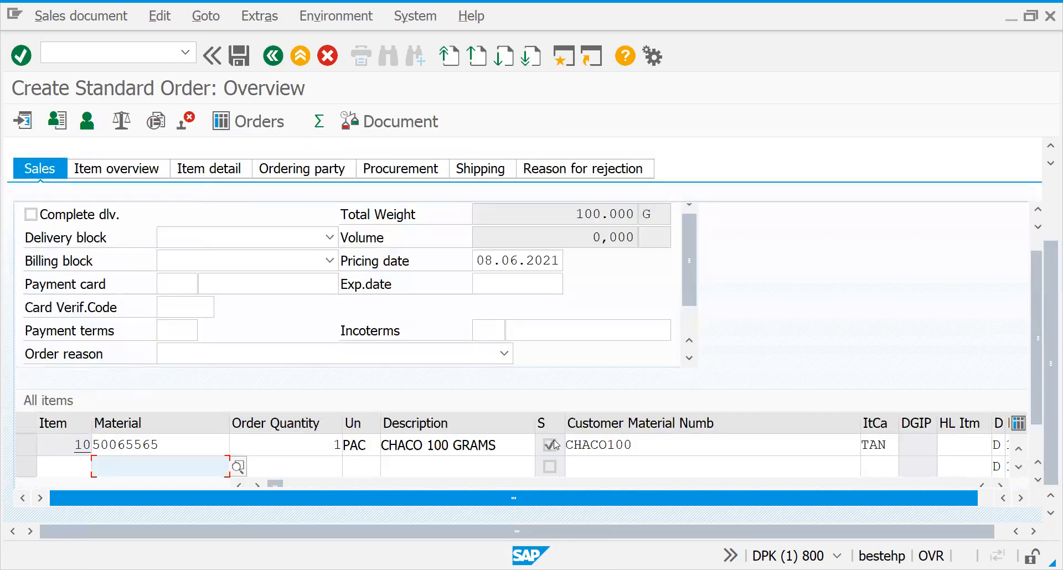
Examine the pricing conditions of order item 10 and check the inactive indicator in the K005 condition details.
{"action": "double_click", "coordinate": [528, 443]}
{"action": "left_click", "coordinate": [386, 227]}
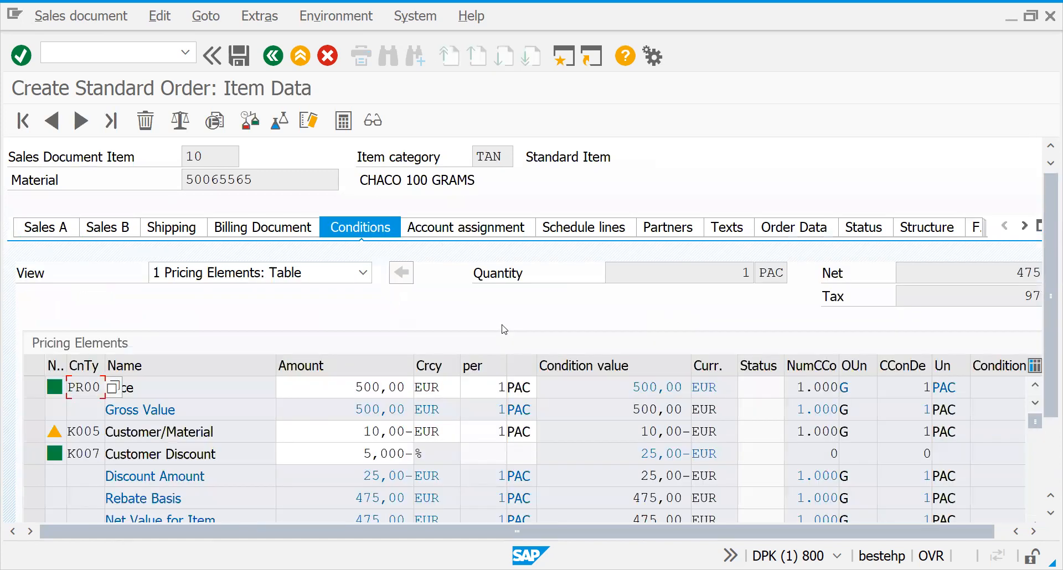
{"action": "left_click", "coordinate": [37, 433]}
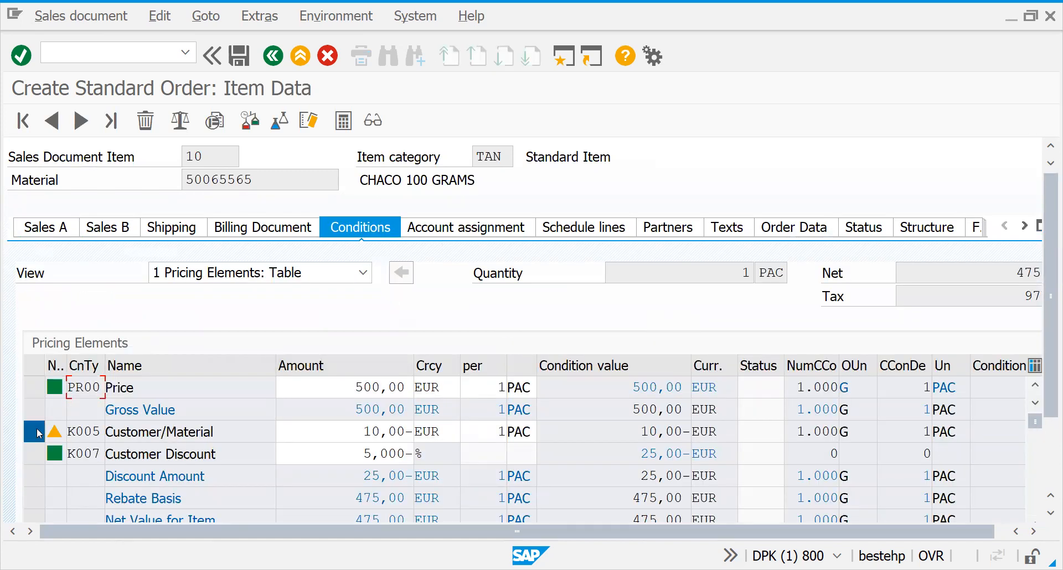
{"action": "double_click", "coordinate": [165, 433]}
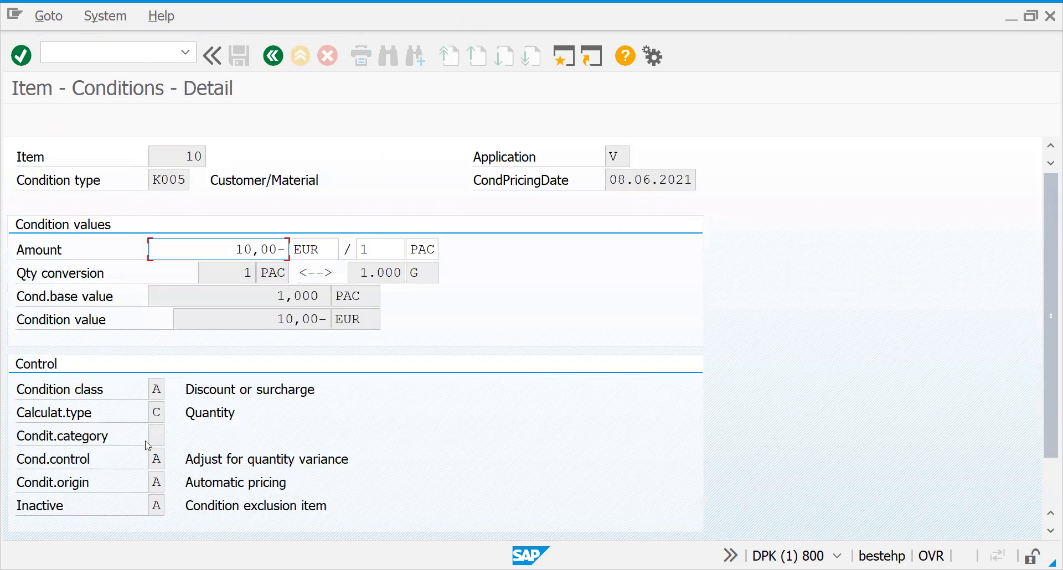
{"action": "left_click", "coordinate": [154, 506]}
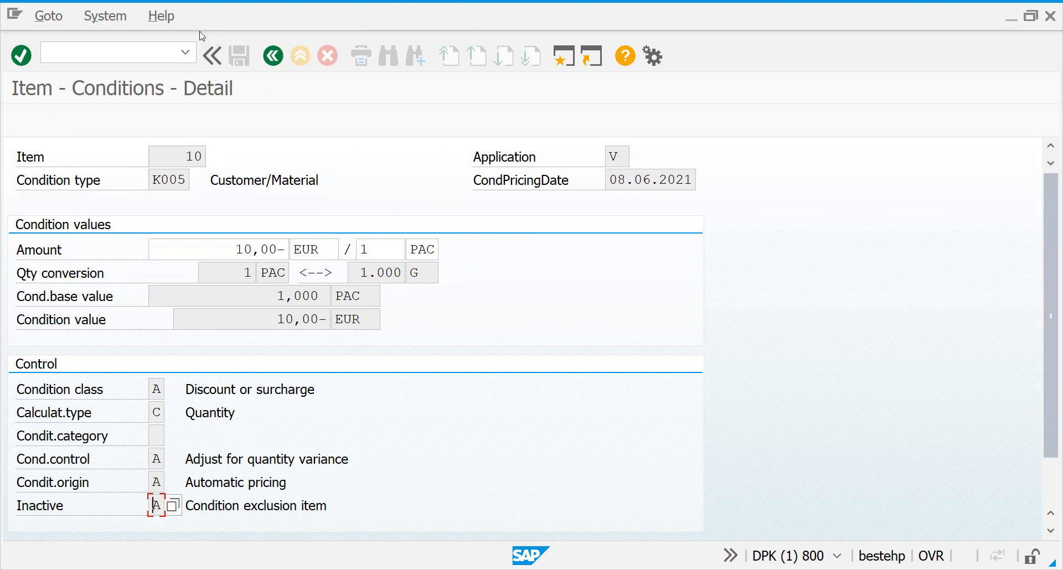
{"action": "left_click", "coordinate": [273, 56]}
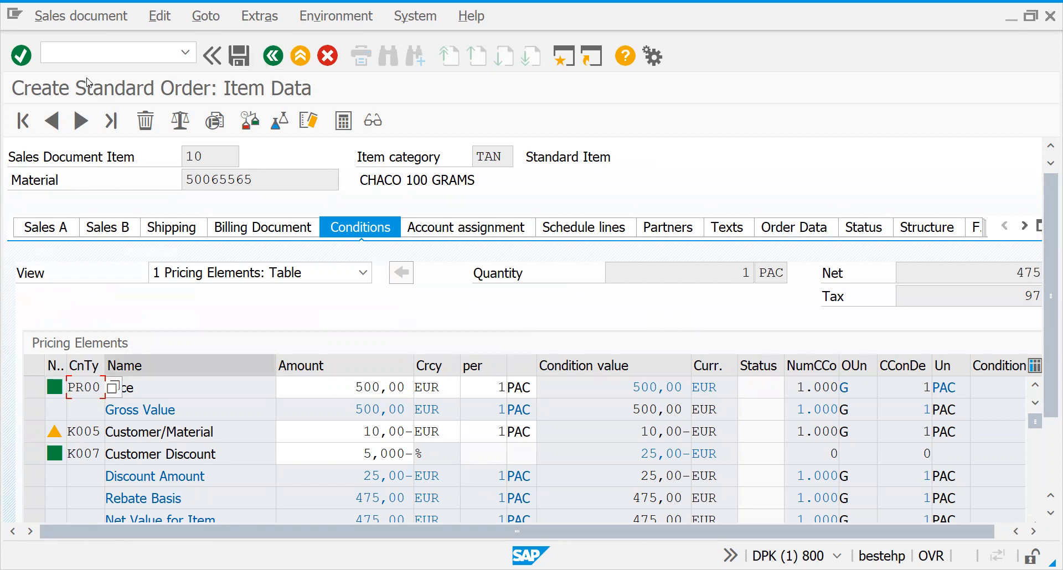
Leave the sales order unsaved, open condition type maintenance with transaction V/06 and position the list at K005.
{"action": "left_click", "coordinate": [128, 52]}
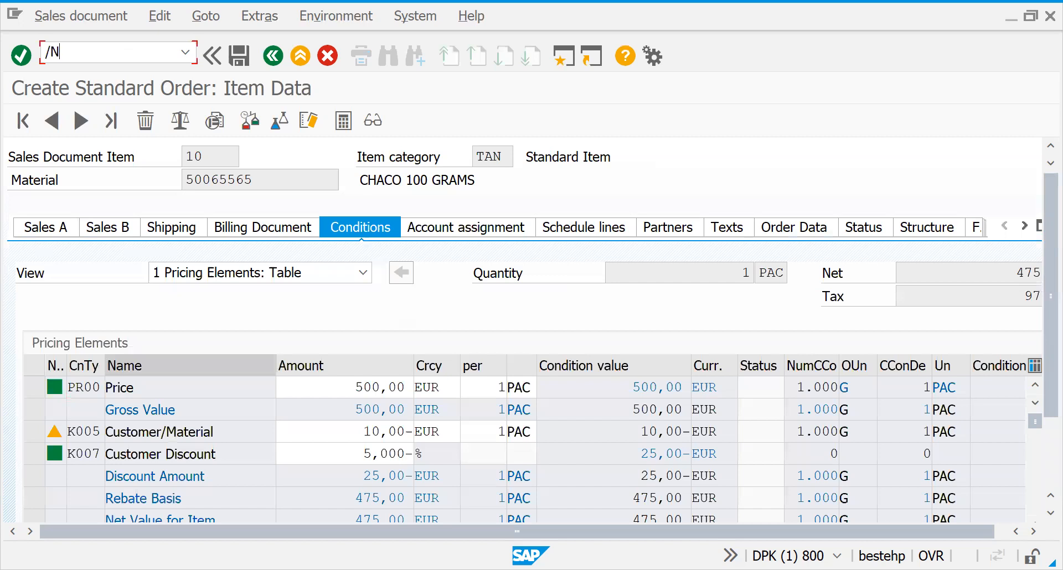
{"action": "type", "text": "/NV/06"}
{"action": "key", "text": "Return"}
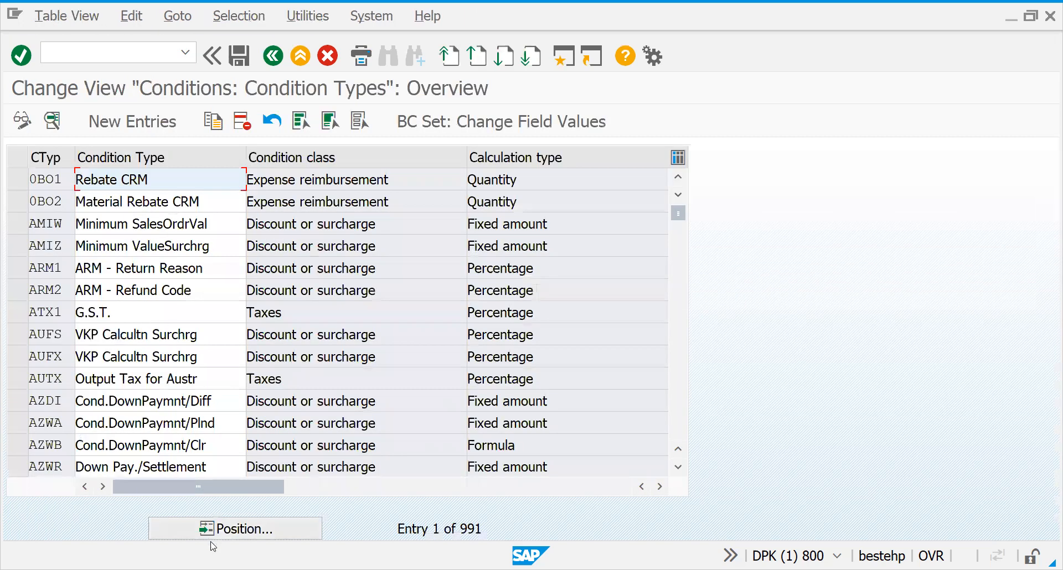
{"action": "left_click", "coordinate": [289, 530]}
{"action": "type", "text": "K005"}
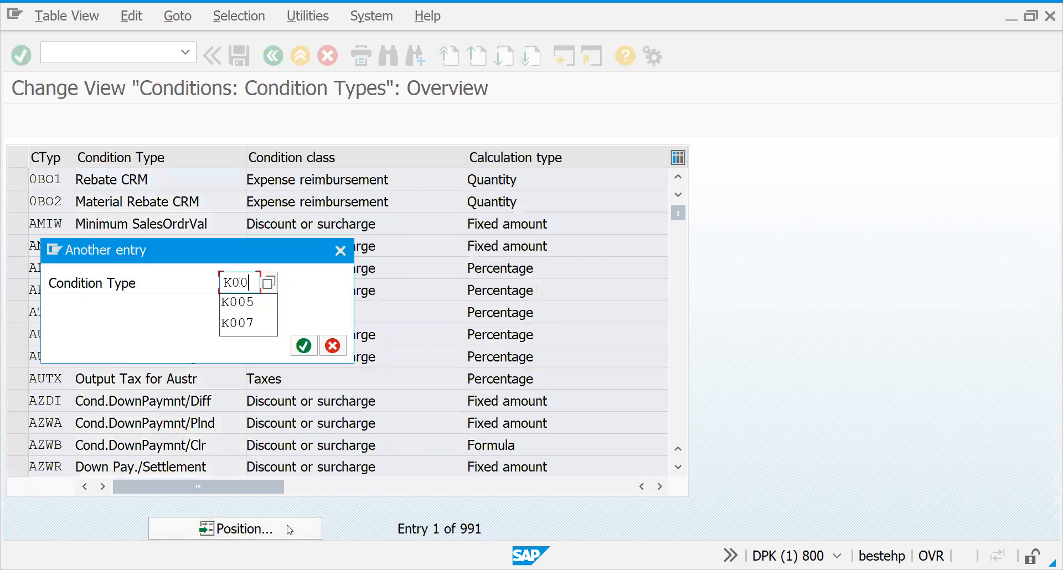
{"action": "key", "text": "Return"}
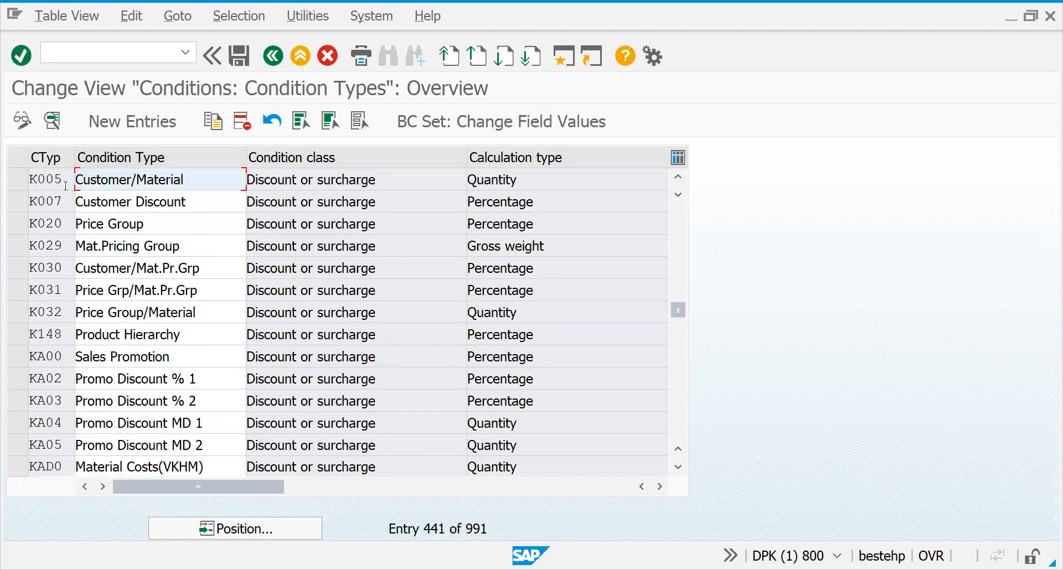
Check the details of condition type K005 and open the SAP Reference IMG with transaction SPRO.
{"action": "double_click", "coordinate": [65, 186]}
{"action": "mouse_move", "coordinate": [1048, 235]}
{"action": "left_mouse_down"}
{"action": "mouse_move", "coordinate": [1049, 447]}
{"action": "mouse_move", "coordinate": [1048, 244]}
{"action": "left_mouse_up"}
{"action": "left_click", "coordinate": [120, 49]}
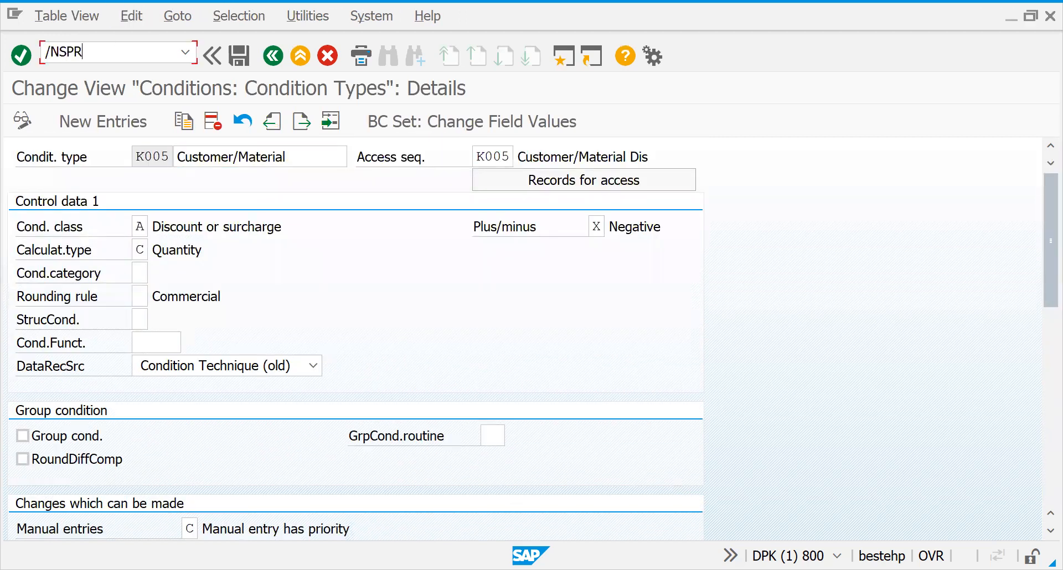
{"action": "type", "text": "/NSPRO"}
{"action": "key", "text": "Return"}
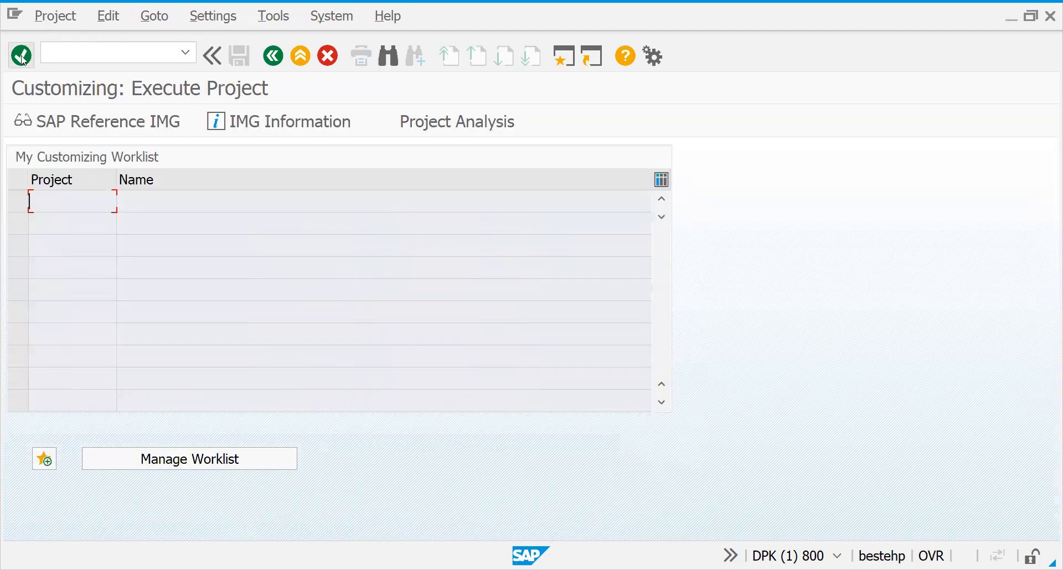
{"action": "left_click", "coordinate": [99, 121]}
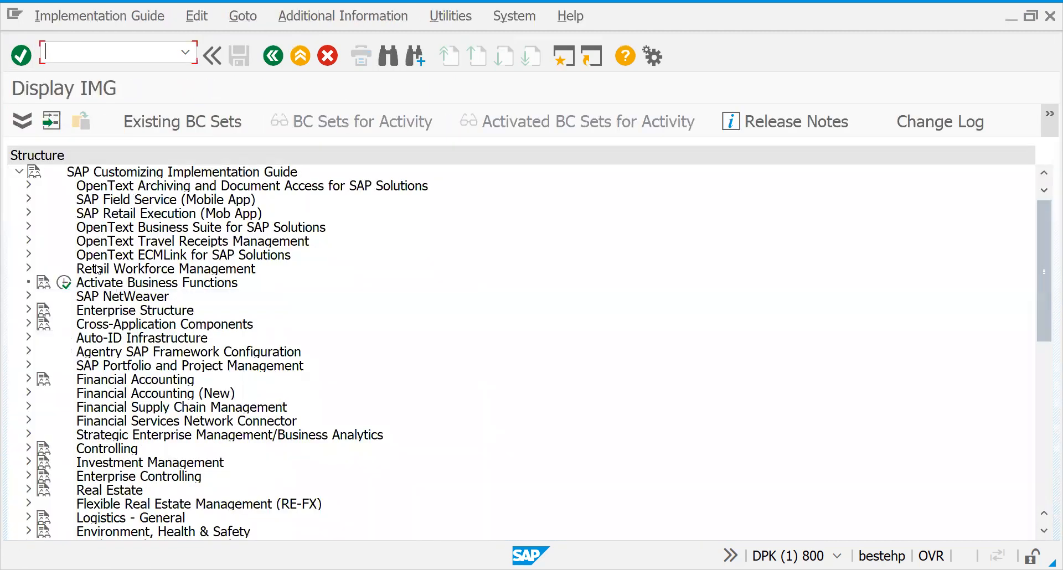
Expand the Sales and Distribution node in the IMG structure.
{"action": "key", "text": "Down"}
{"action": "key", "text": "Down"}
{"action": "key", "text": "Down"}
{"action": "key", "text": "Down"}
{"action": "key", "text": "Down"}
{"action": "key", "text": "Down"}
{"action": "key", "text": "Down"}
{"action": "key", "text": "Down"}
{"action": "key", "text": "Down"}
{"action": "key", "text": "Down"}
{"action": "key", "text": "Down"}
{"action": "key", "text": "Down"}
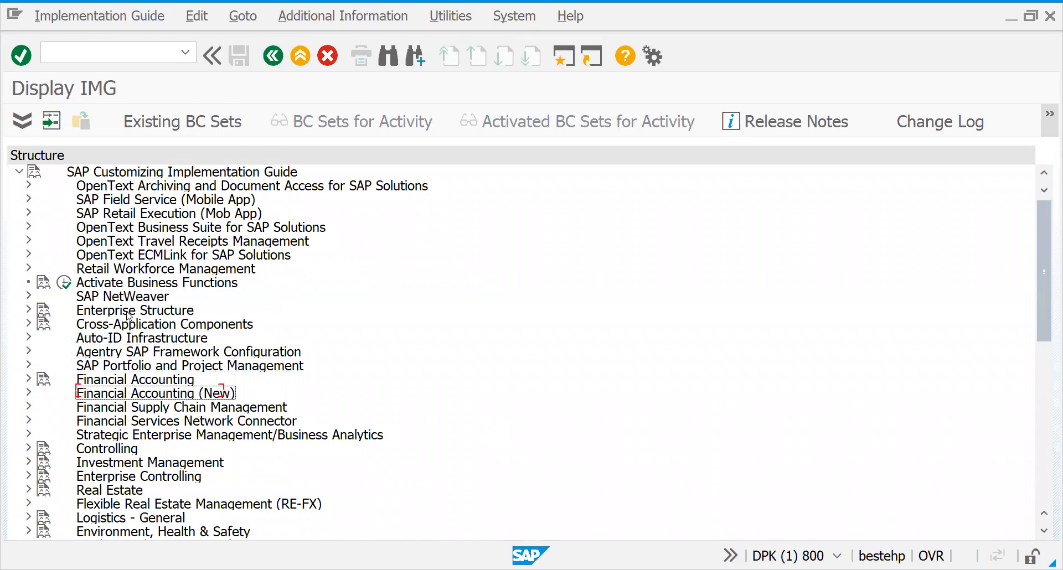
{"action": "key", "text": "Down"}
{"action": "key", "text": "Down"}
{"action": "key", "text": "Down"}
{"action": "key", "text": "Down"}
{"action": "key", "text": "Down"}
{"action": "key", "text": "Down"}
{"action": "key", "text": "Down"}
{"action": "key", "text": "Down"}
{"action": "key", "text": "Down"}
{"action": "key", "text": "Down"}
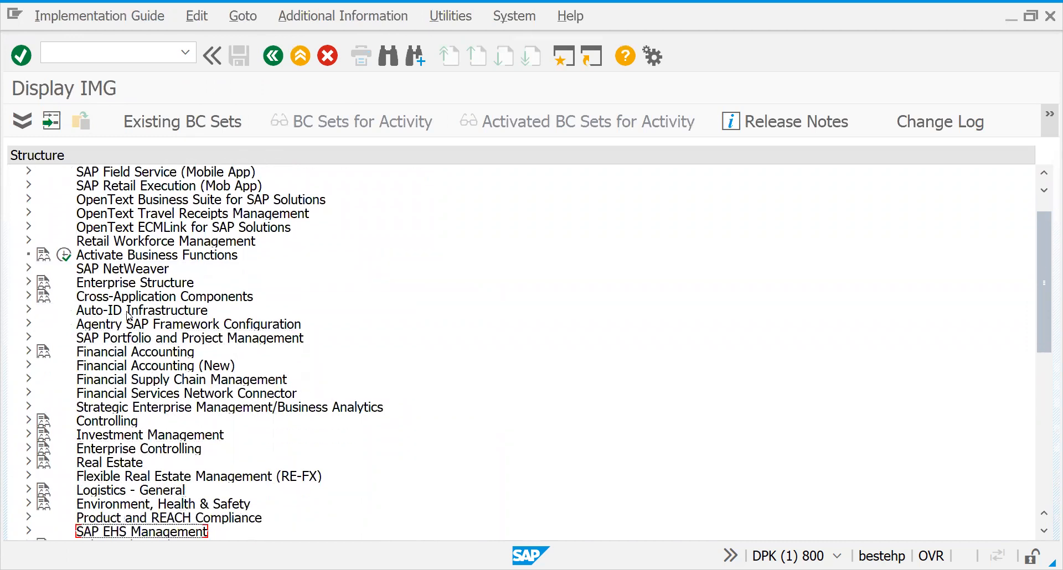
{"action": "key", "text": "Down"}
{"action": "key", "text": "Down"}
{"action": "key", "text": "Down"}
{"action": "key", "text": "Up"}
{"action": "key", "text": "Up"}
{"action": "key", "text": "Up"}
{"action": "key", "text": "Up"}
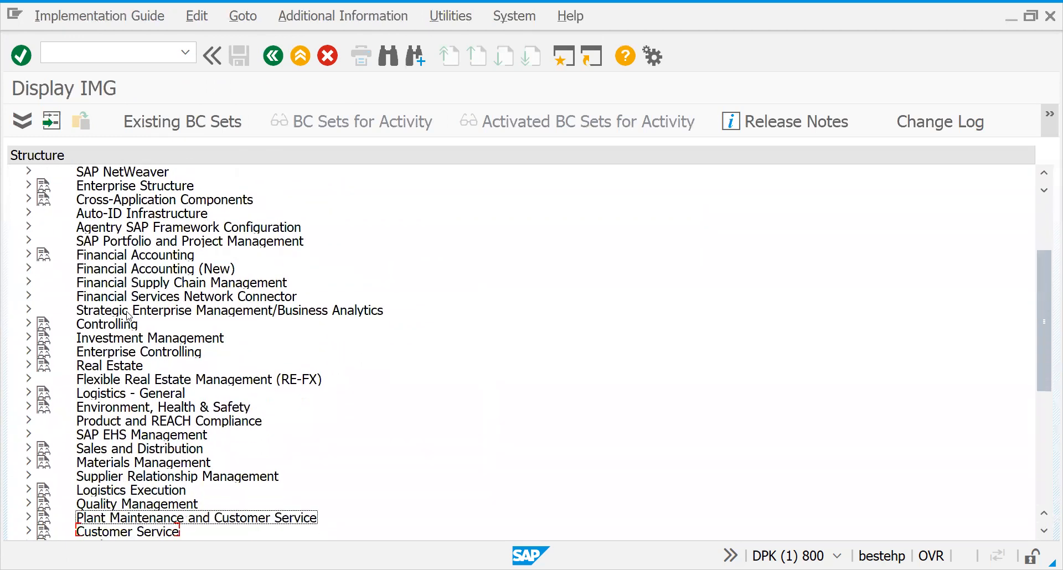
{"action": "key", "text": "Down"}
{"action": "key", "text": "Up"}
{"action": "key", "text": "Up"}
{"action": "key", "text": "Up"}
{"action": "key", "text": "Right"}
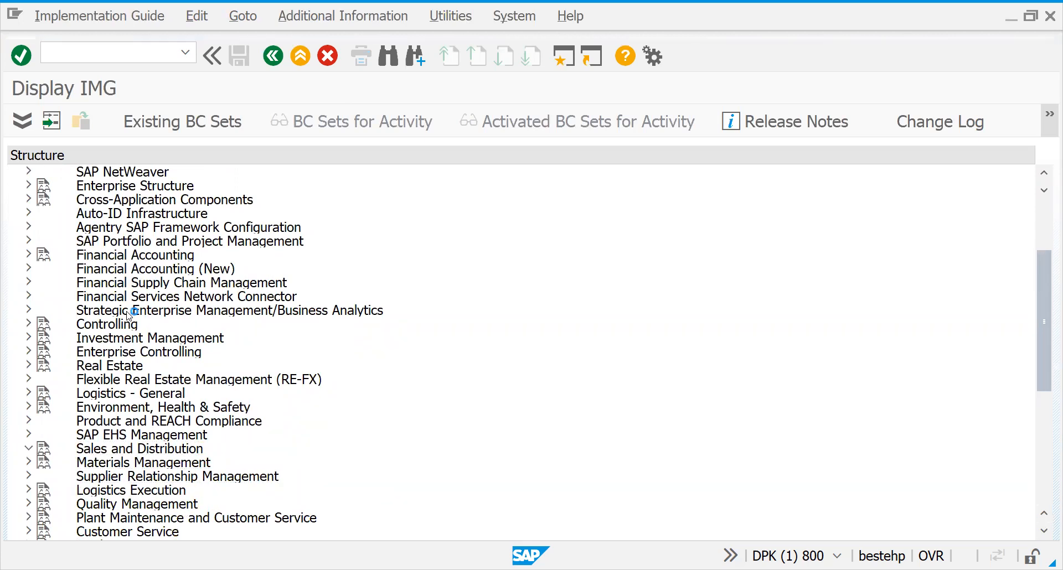
Expand Basic Functions, Pricing and Condition Exclusion under Sales and Distribution.
{"action": "key", "text": "Down"}
{"action": "key", "text": "Down"}
{"action": "key", "text": "Right"}
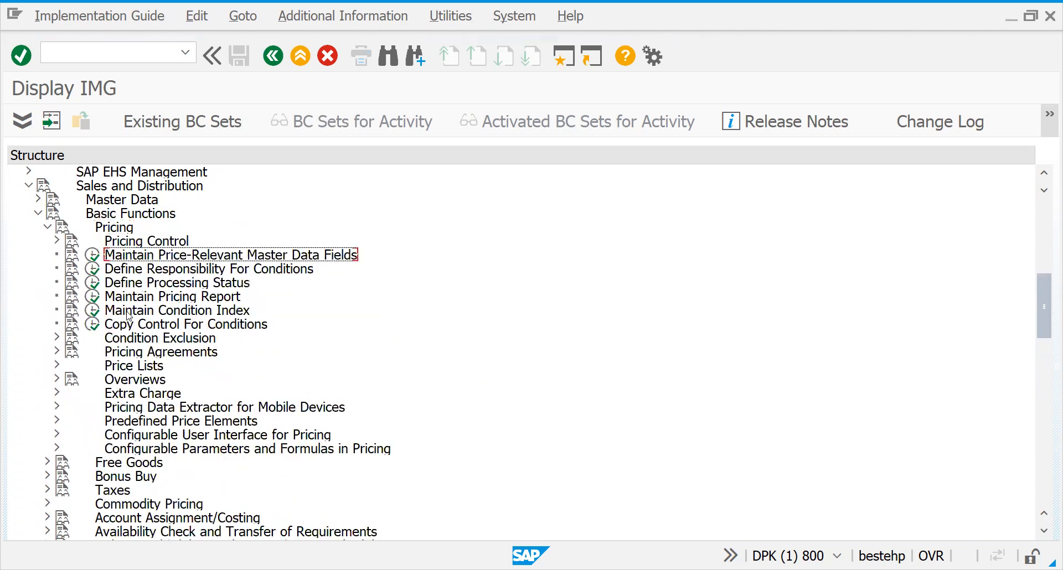
{"action": "key", "text": "Down"}
{"action": "key", "text": "Down"}
{"action": "key", "text": "Down"}
{"action": "key", "text": "Down"}
{"action": "key", "text": "Down"}
{"action": "key", "text": "Down"}
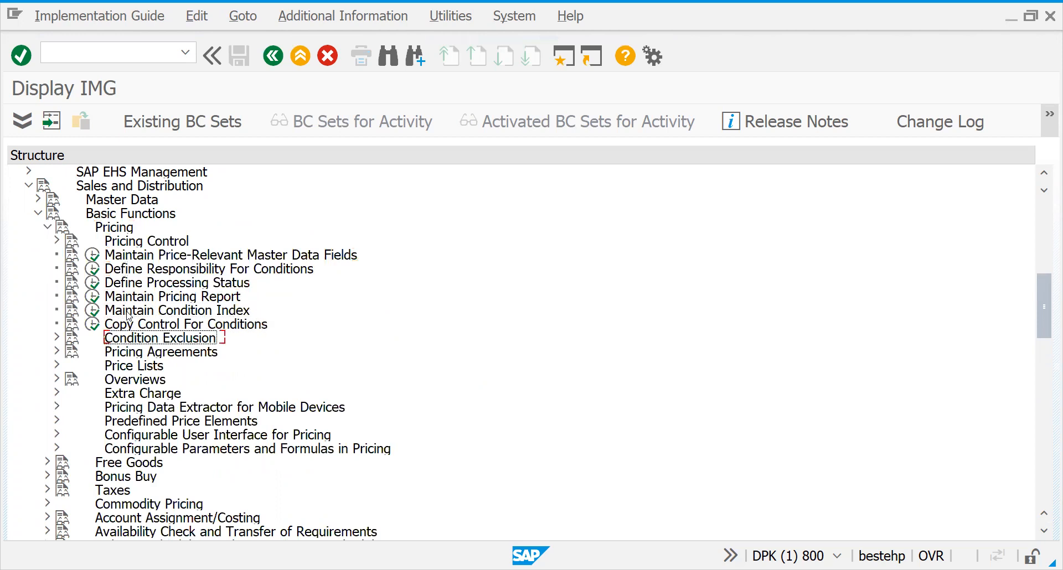
{"action": "key", "text": "Right"}
{"action": "key", "text": "Down"}
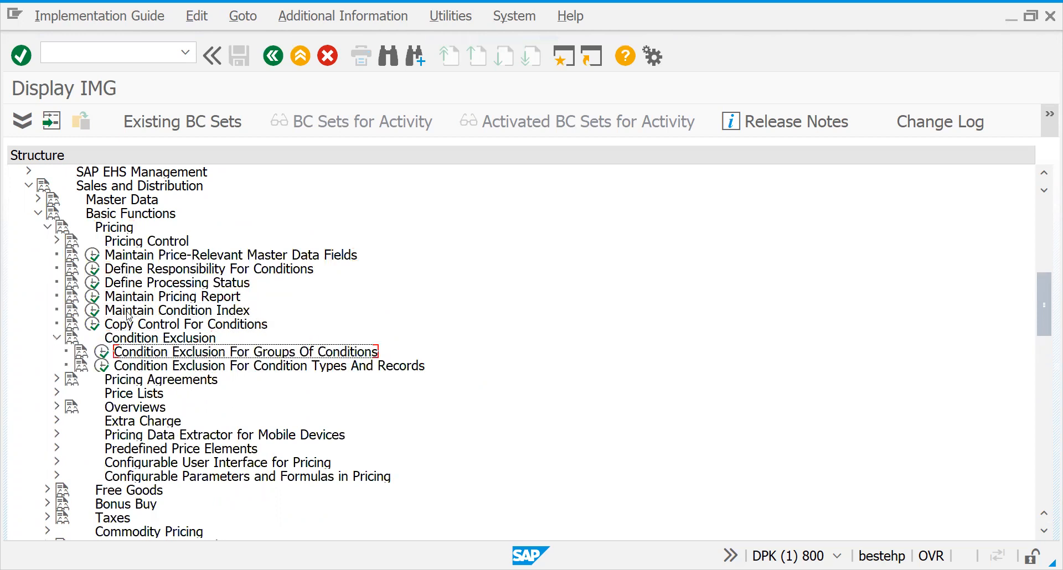
In Condition Exclusion For Groups Of Conditions, review the defined exclusion groups and the condition types assigned to them.
{"action": "left_click", "coordinate": [103, 353]}
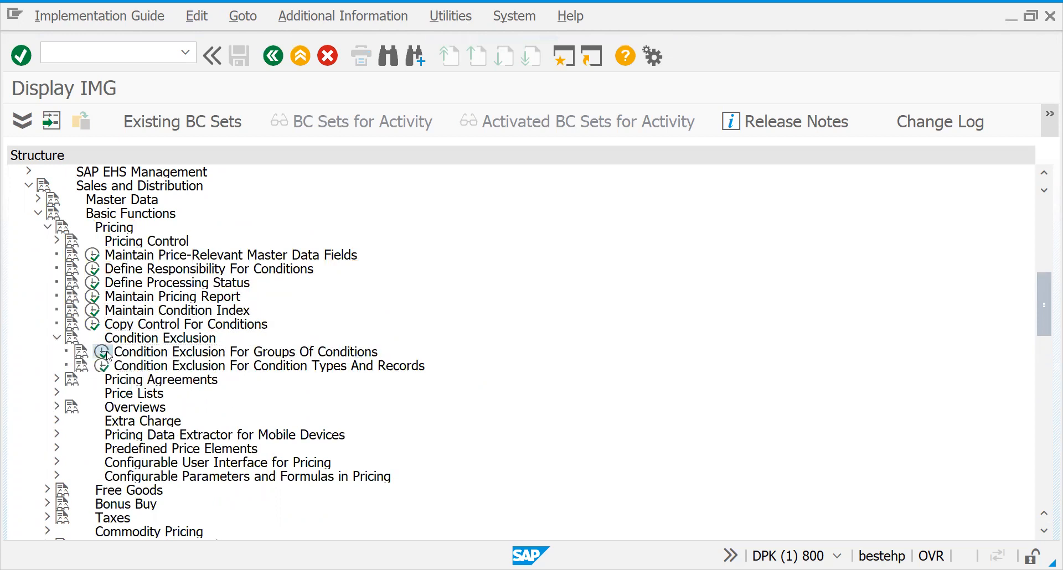
{"action": "double_click", "coordinate": [187, 190]}
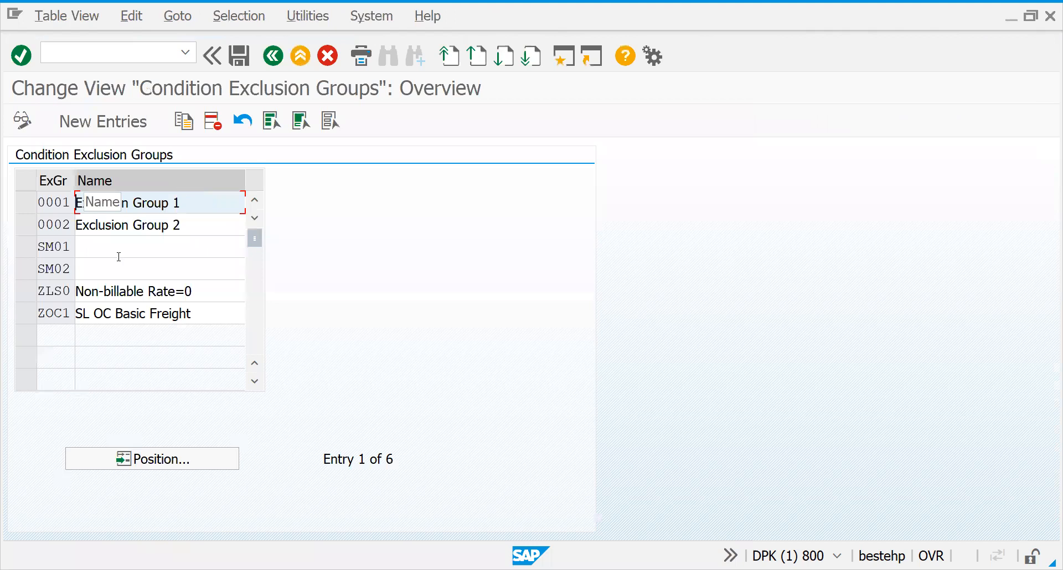
{"action": "left_click", "coordinate": [21, 294]}
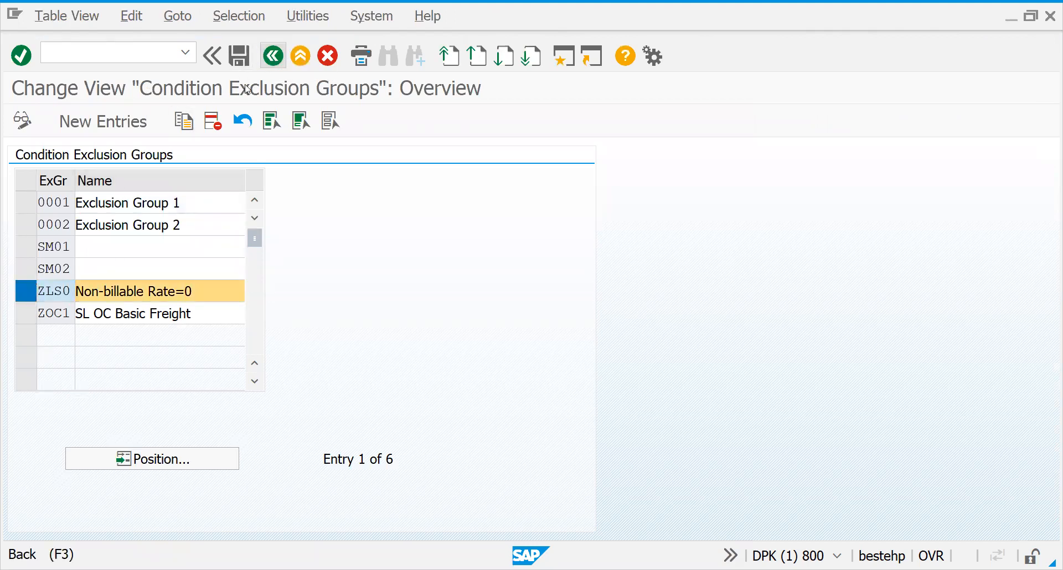
{"action": "key", "text": "F3"}
{"action": "double_click", "coordinate": [158, 210]}
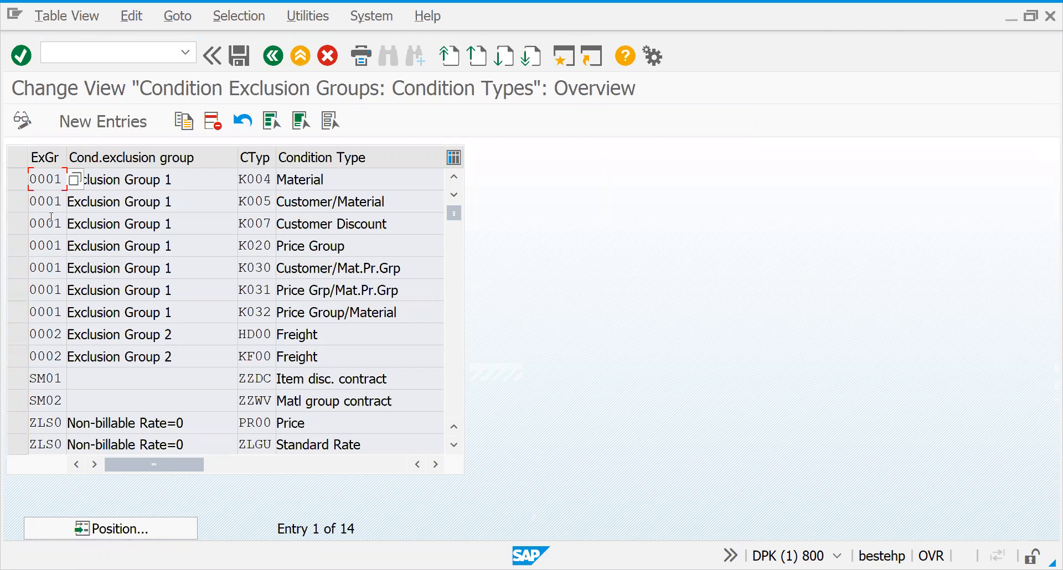
{"action": "left_click", "coordinate": [19, 202]}
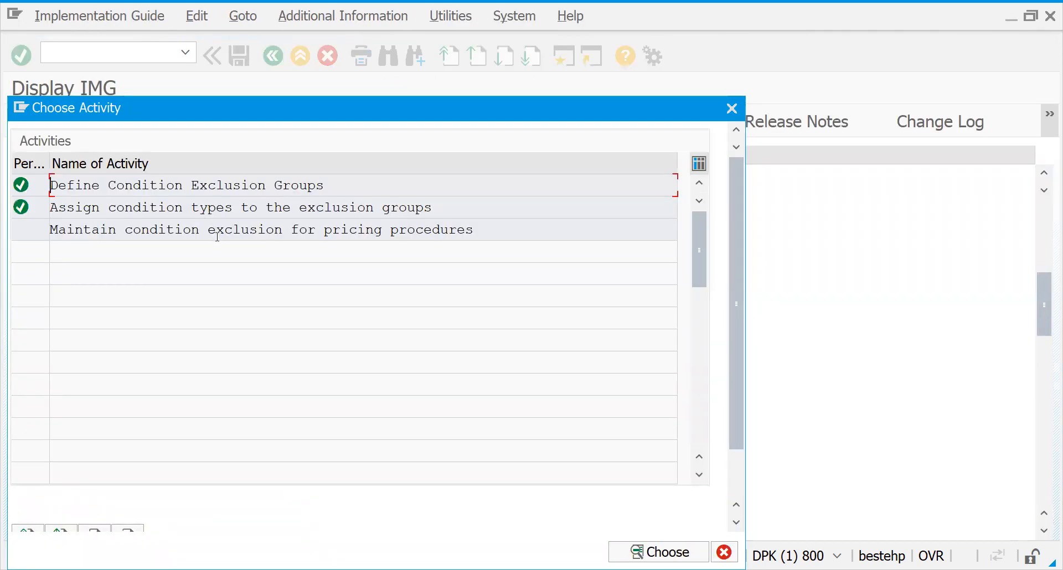
Open the condition exclusion maintenance for pricing procedures and display the exclusion entries of procedure RVAA01.
{"action": "double_click", "coordinate": [217, 237]}
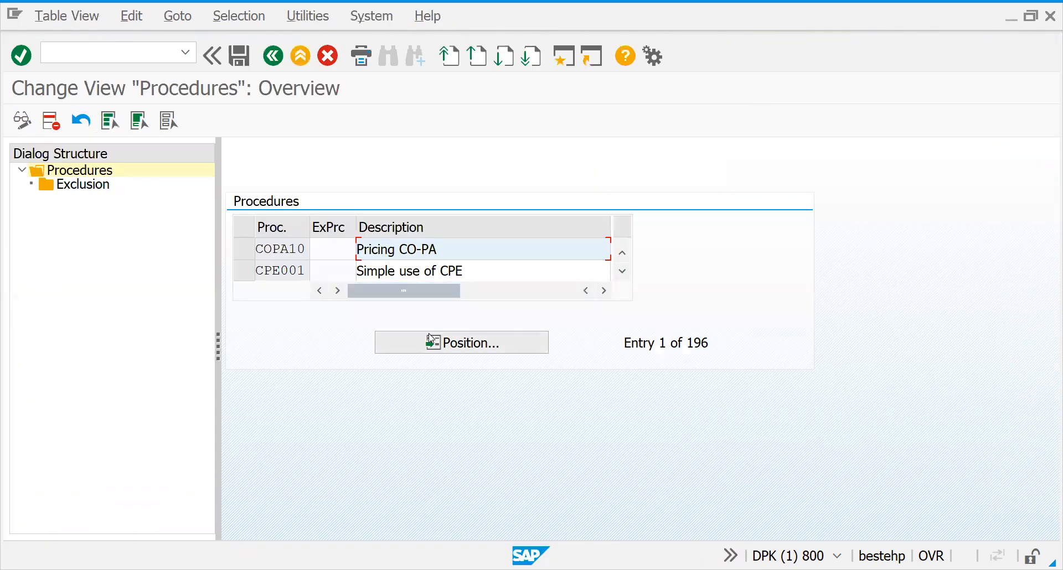
{"action": "left_click", "coordinate": [432, 339]}
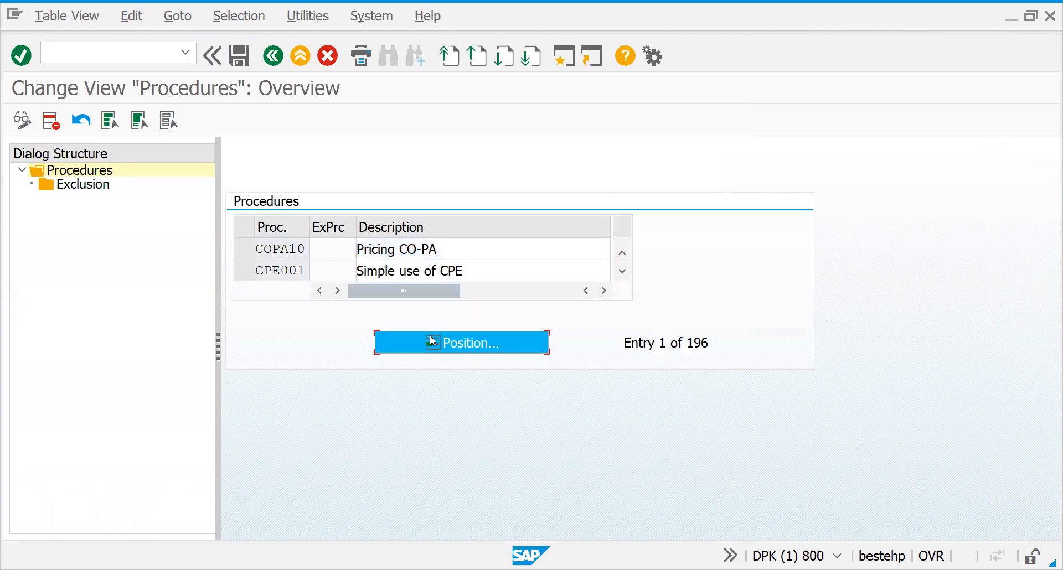
{"action": "type", "text": "RV"}
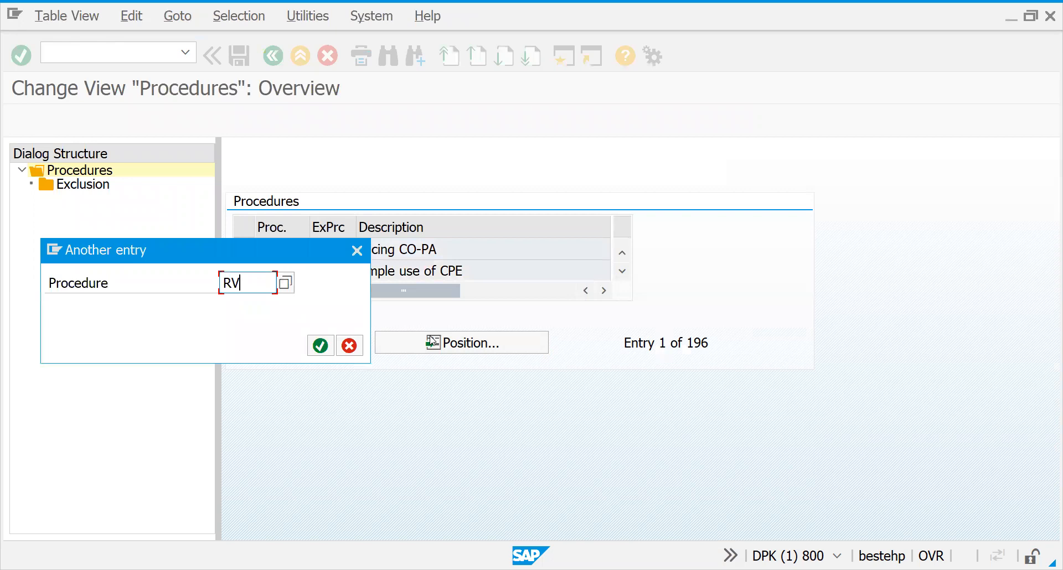
{"action": "key", "text": "Return"}
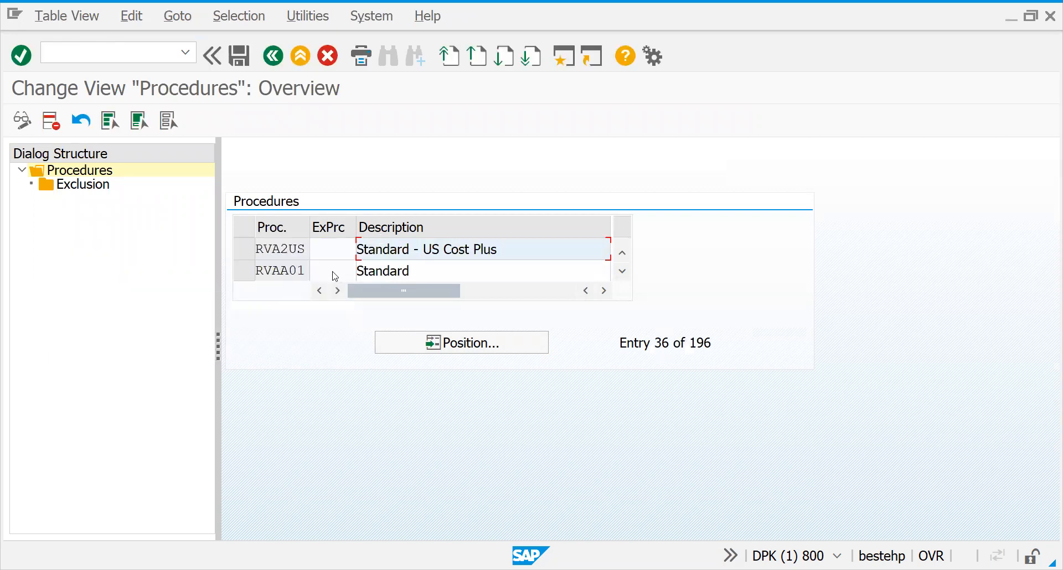
{"action": "left_click", "coordinate": [244, 270]}
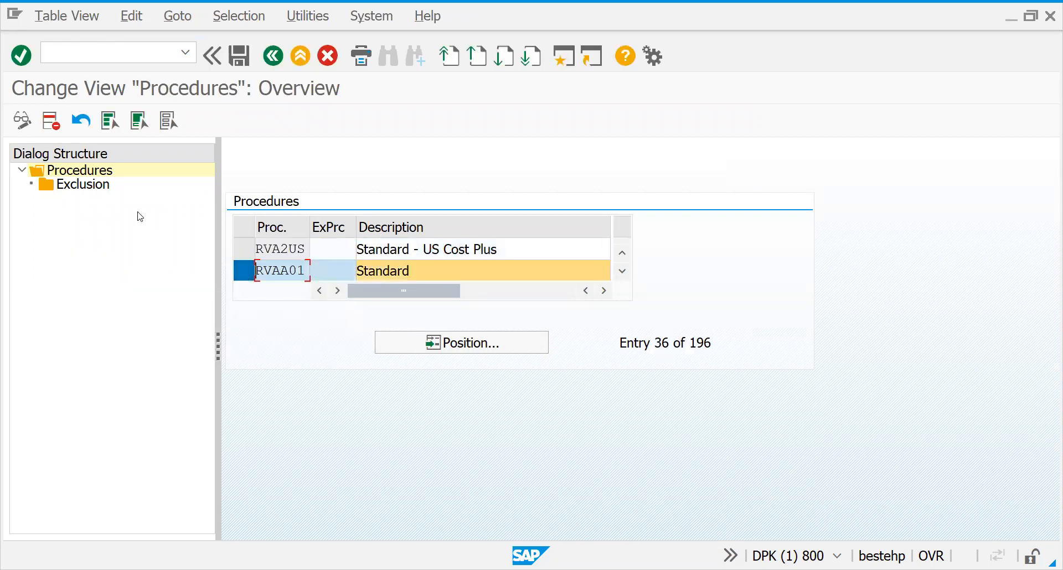
{"action": "left_click", "coordinate": [88, 186]}
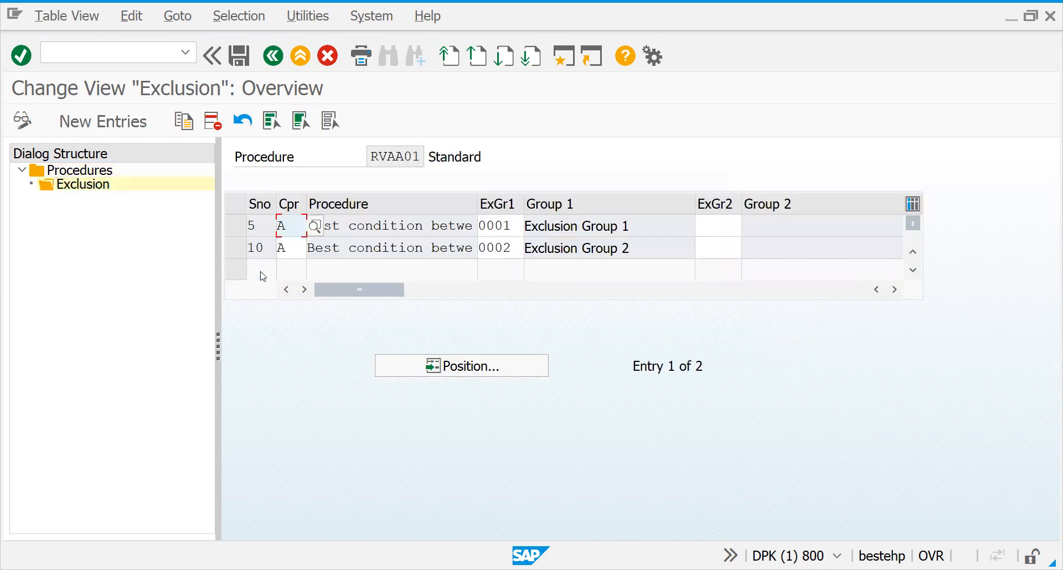
Delete the Exclusion Group 1 and Exclusion Group 2 entries from procedure RVAA01, save, and return to the IMG structure.
{"action": "left_click", "coordinate": [239, 222]}
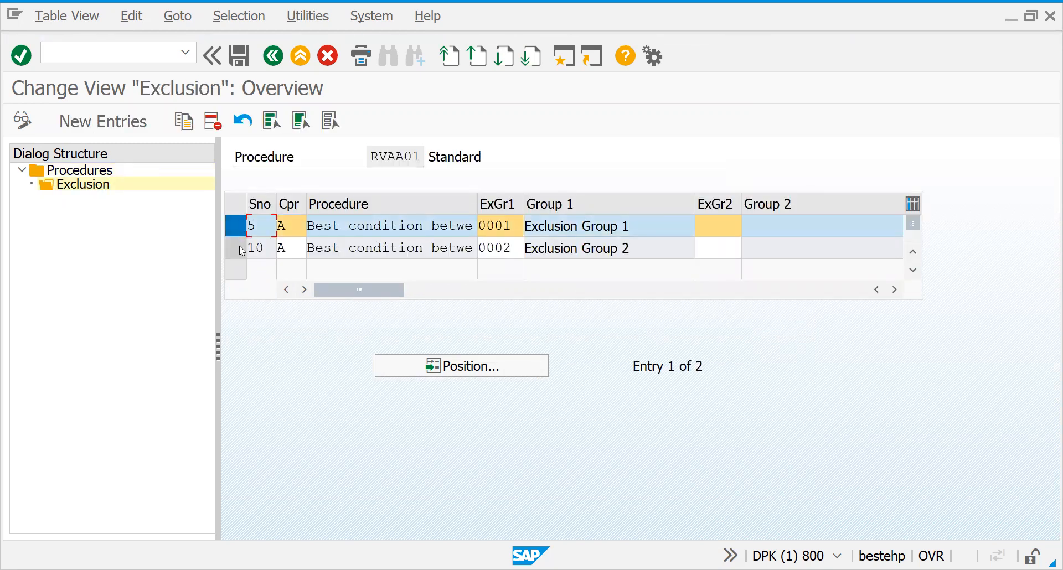
{"action": "left_click", "coordinate": [238, 248]}
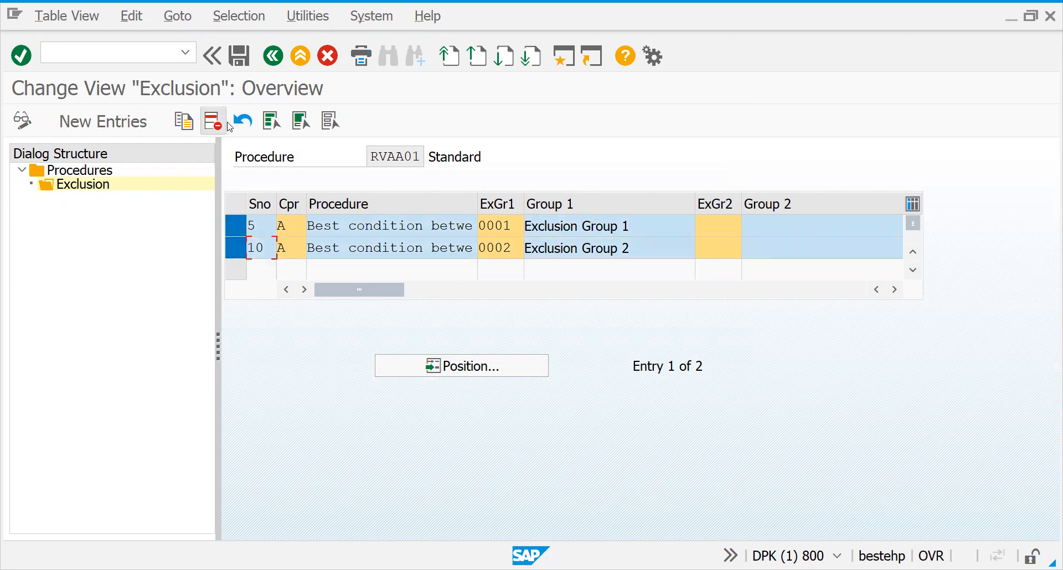
{"action": "left_click", "coordinate": [213, 132]}
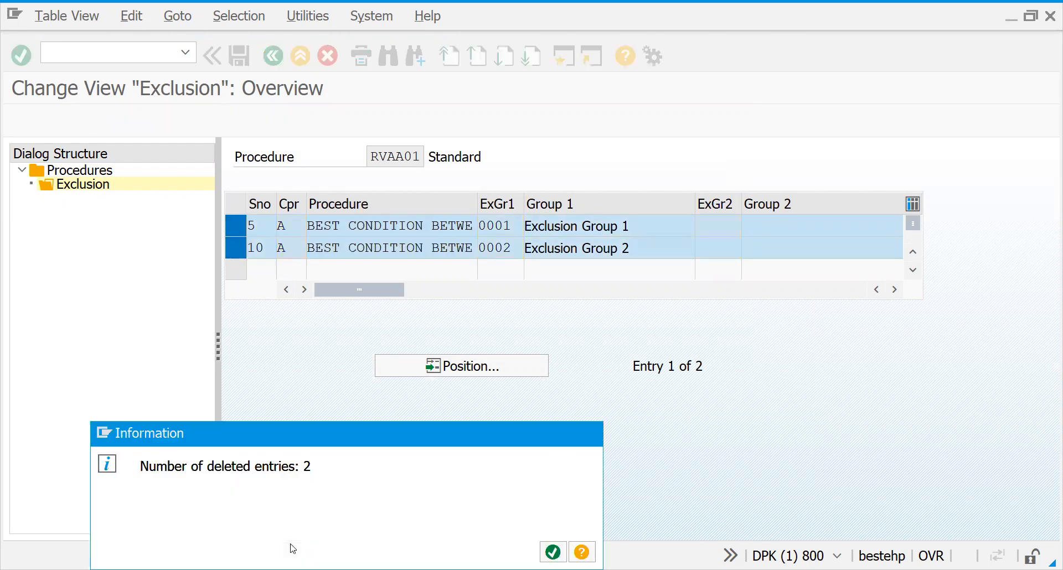
{"action": "key", "text": "Return"}
{"action": "left_click", "coordinate": [242, 57]}
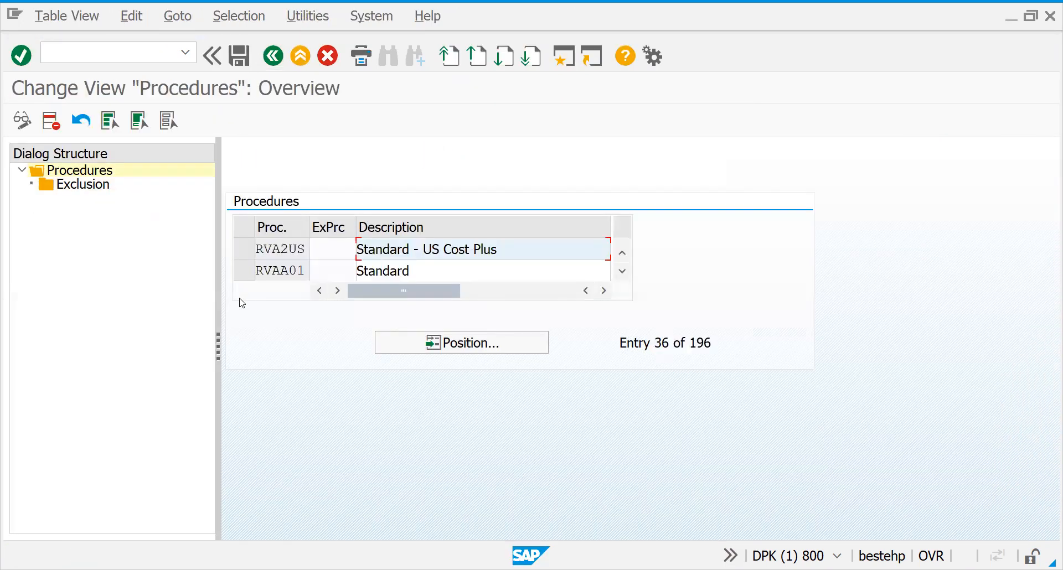
{"action": "left_click", "coordinate": [272, 56]}
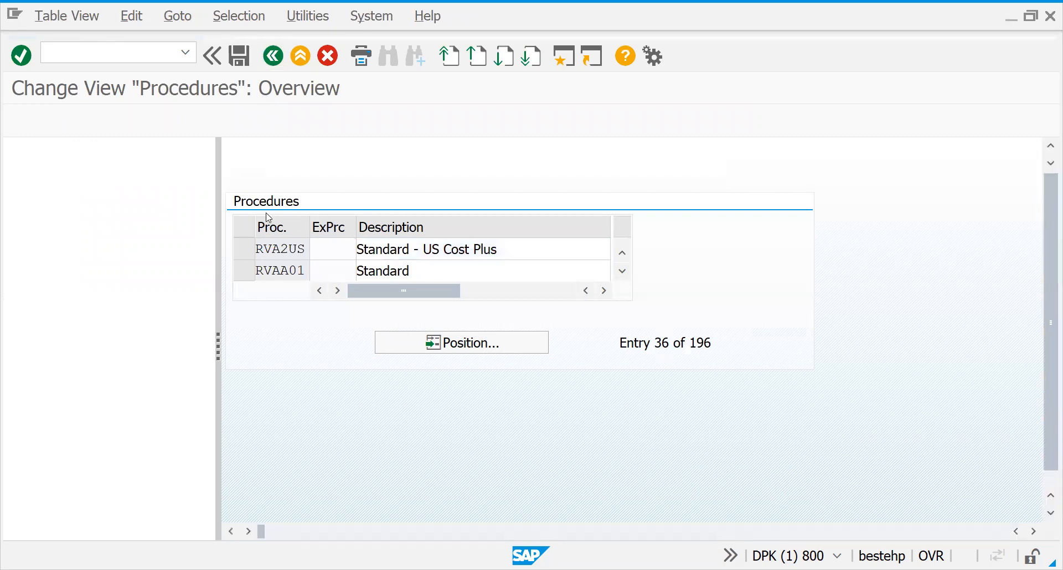
{"action": "key", "text": "Escape"}
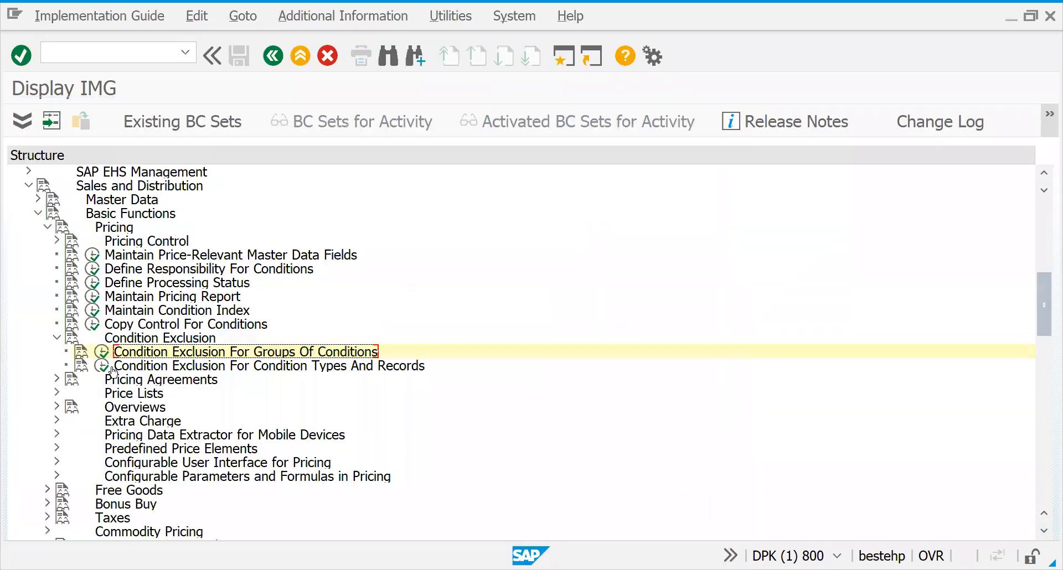
Review the exclusion indicators in Condition Exclusion For Condition Types And Records.
{"action": "left_click", "coordinate": [102, 365]}
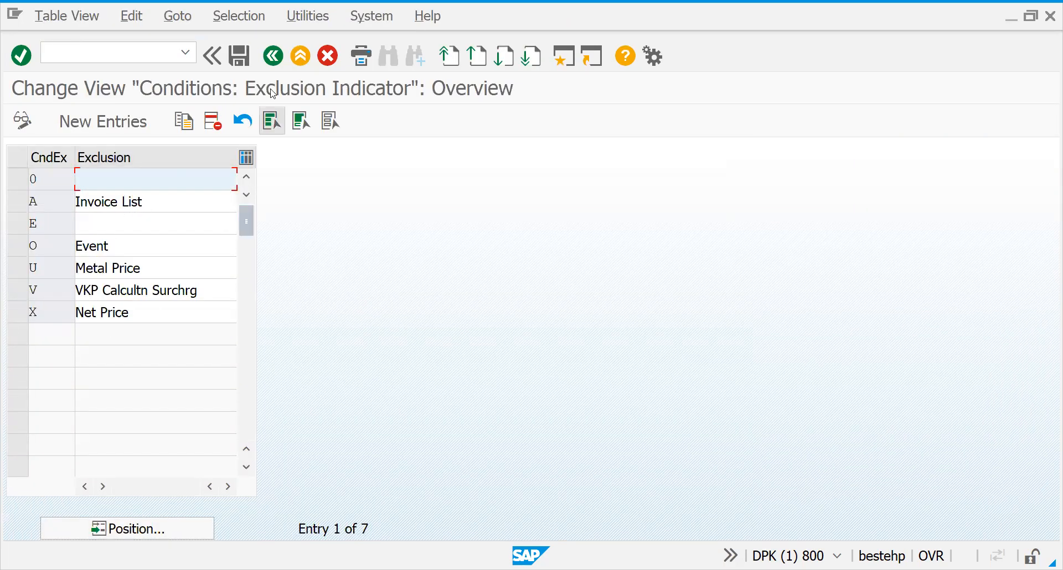
{"action": "left_click", "coordinate": [271, 56]}
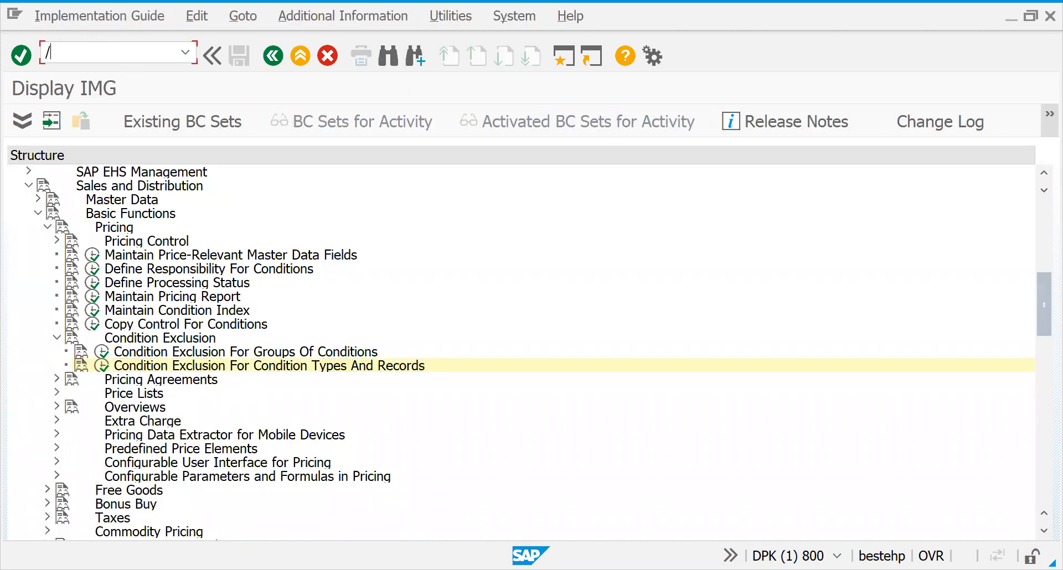
Start a new standard order with transaction VA01, enter the sold-to party and accept the proposed ship-to party.
{"action": "type", "text": "/NVA01"}
{"action": "key", "text": "Return"}
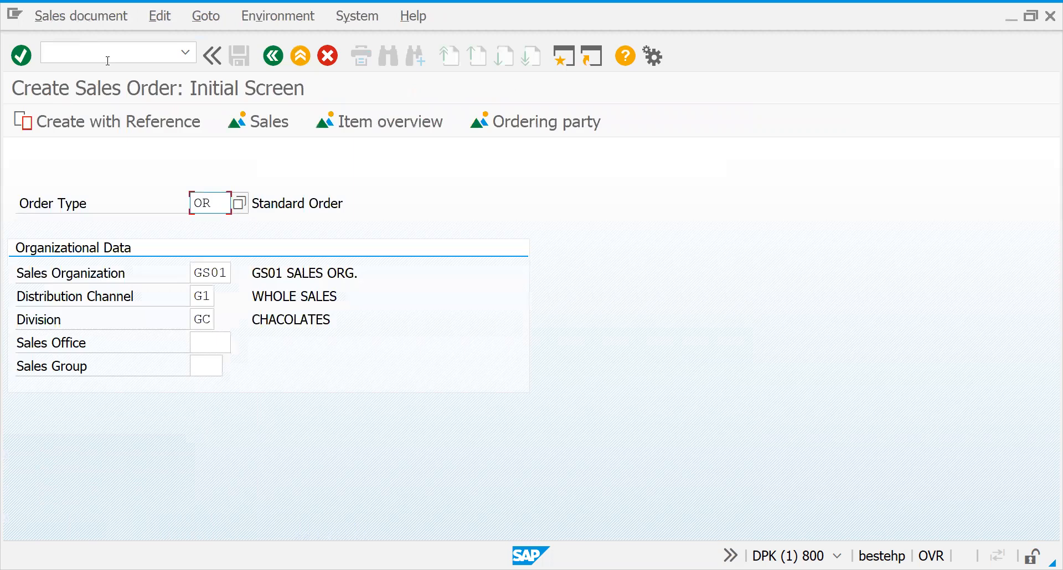
{"action": "key", "text": "Return"}
{"action": "type", "text": "1600000"}
{"action": "key", "text": "Return"}
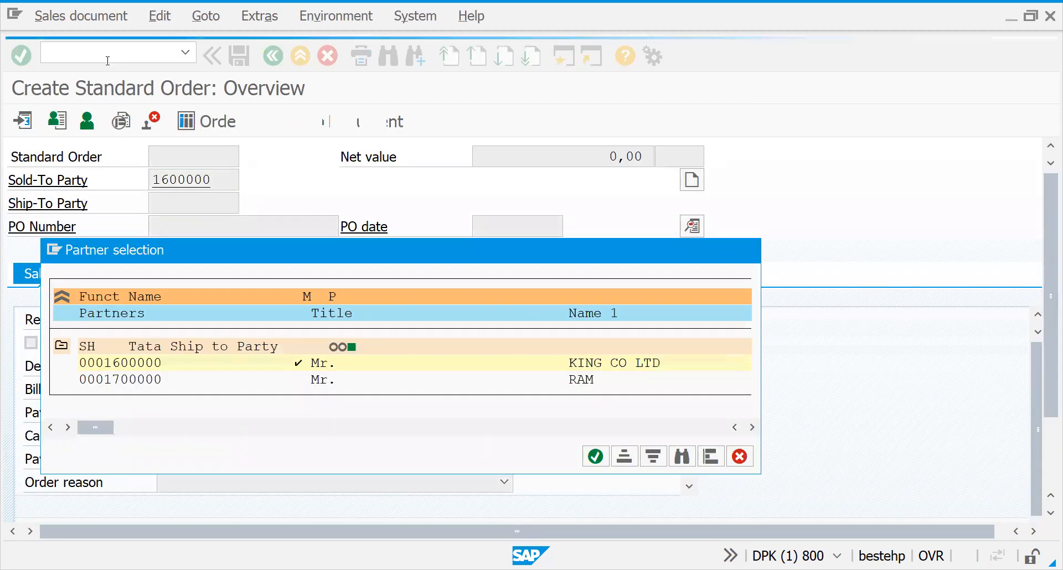
{"action": "key", "text": "Return"}
Add an item for material 50065565 with a quantity of 1 and check its K005 and K007 pricing conditions.
{"action": "type", "text": "50065565"}
{"action": "key", "text": "Tab"}
{"action": "type", "text": "1"}
{"action": "key", "text": "Return"}
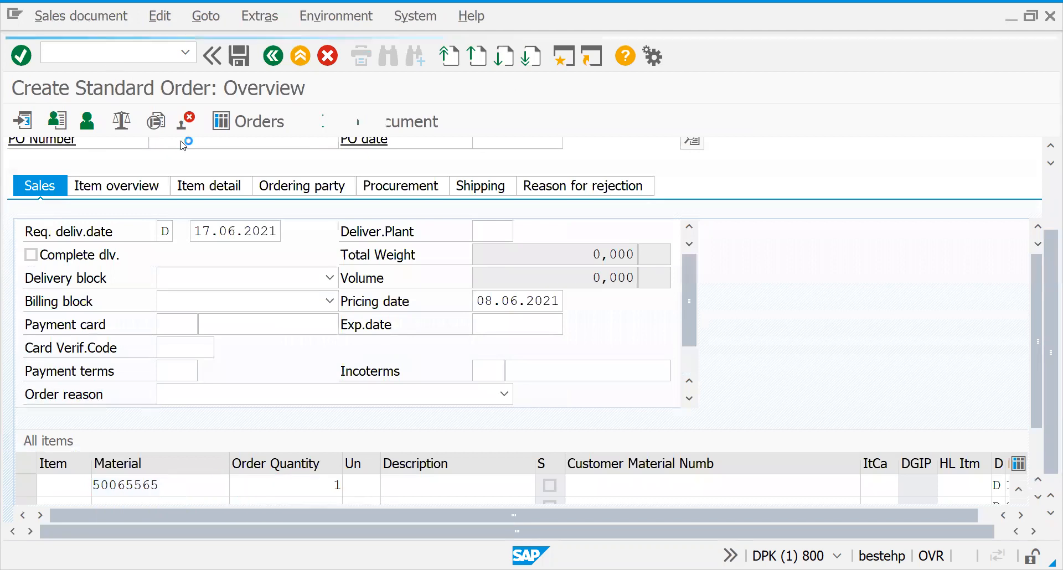
{"action": "key", "text": "Return"}
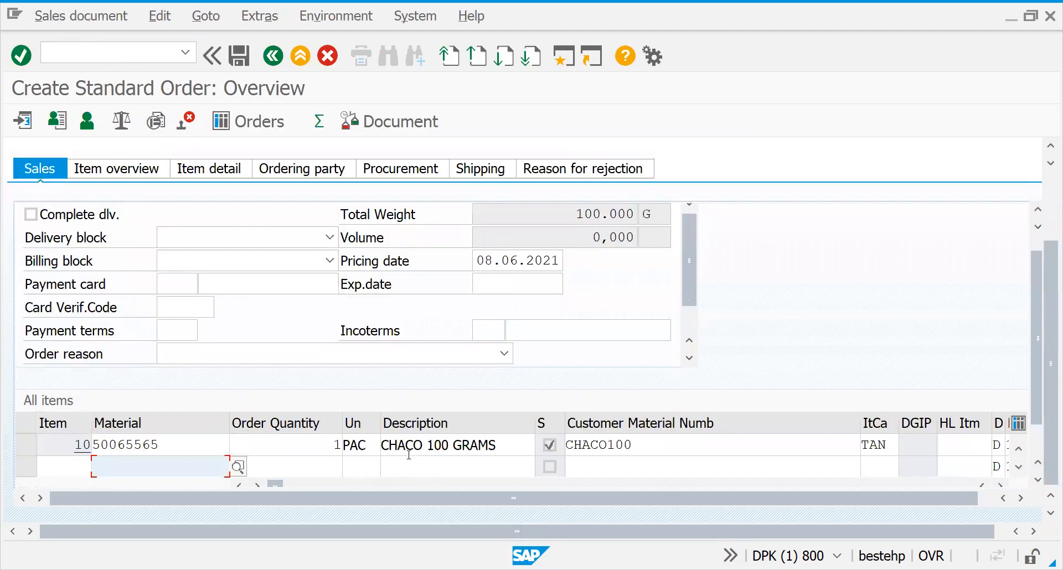
{"action": "double_click", "coordinate": [409, 443]}
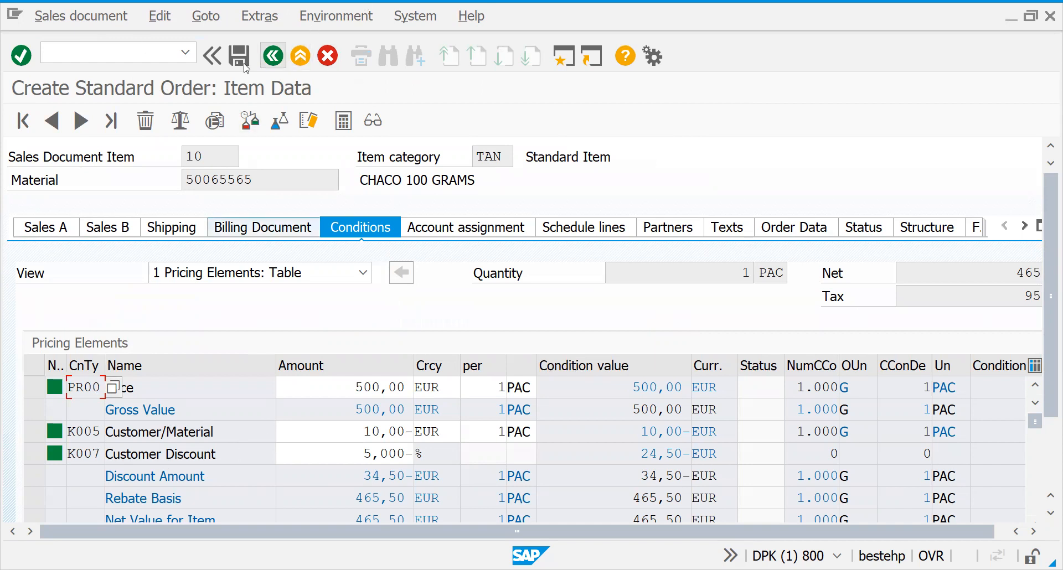
{"action": "left_click", "coordinate": [274, 56]}
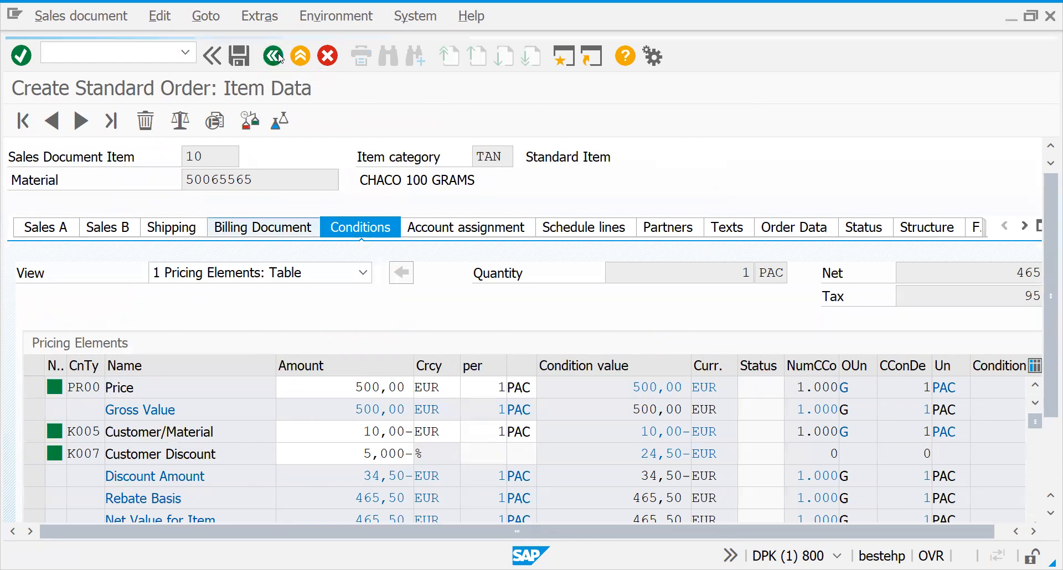
Leave the sales order and start creating a PR00 condition record with transaction VK11, using the key combination Material with release status.
{"action": "left_click", "coordinate": [123, 60]}
{"action": "type", "text": "/N"}
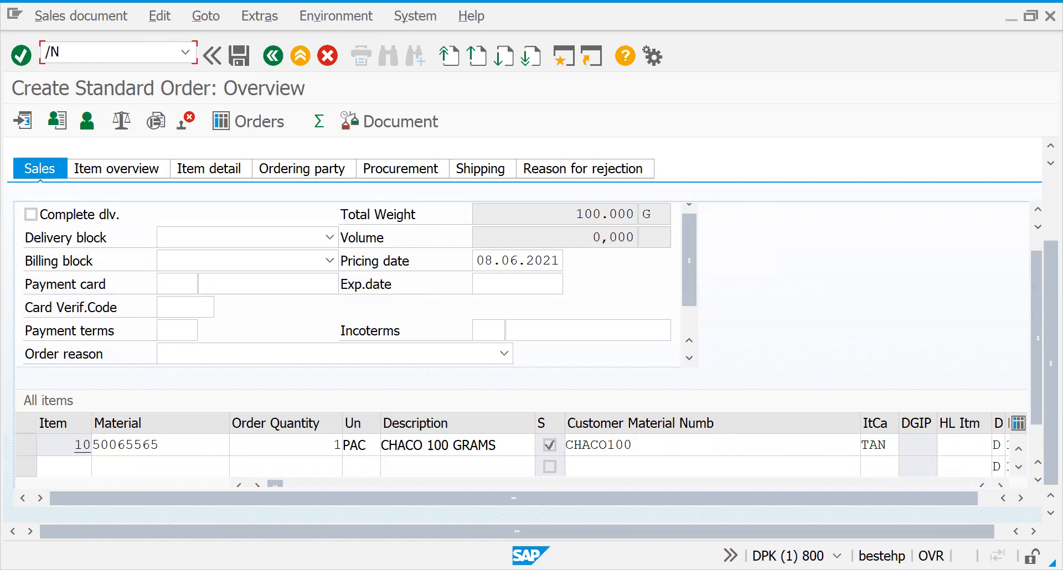
{"action": "type", "text": "VK11"}
{"action": "key", "text": "Return"}
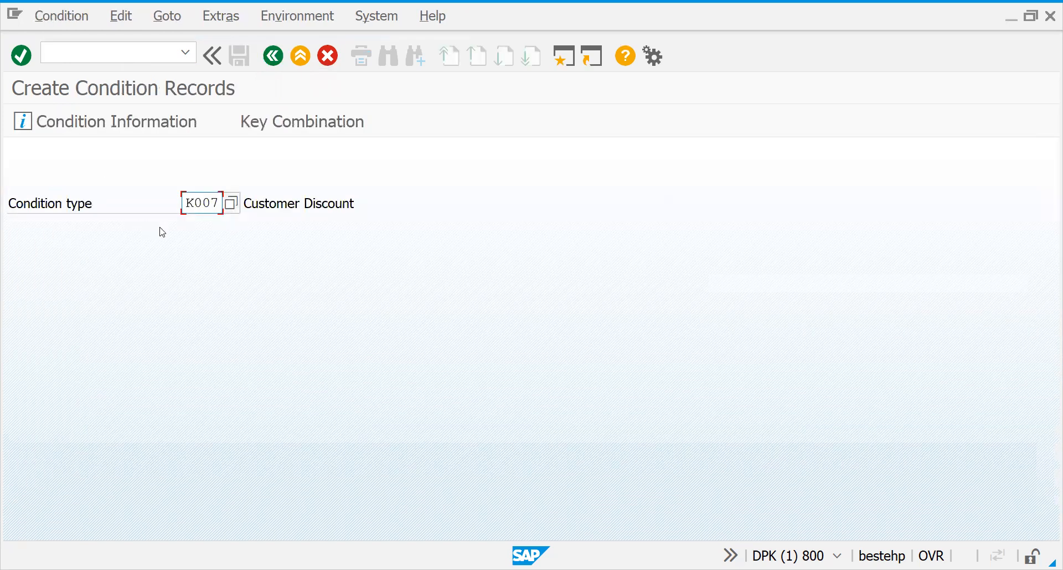
{"action": "type", "text": "PR00"}
{"action": "key", "text": "Return"}
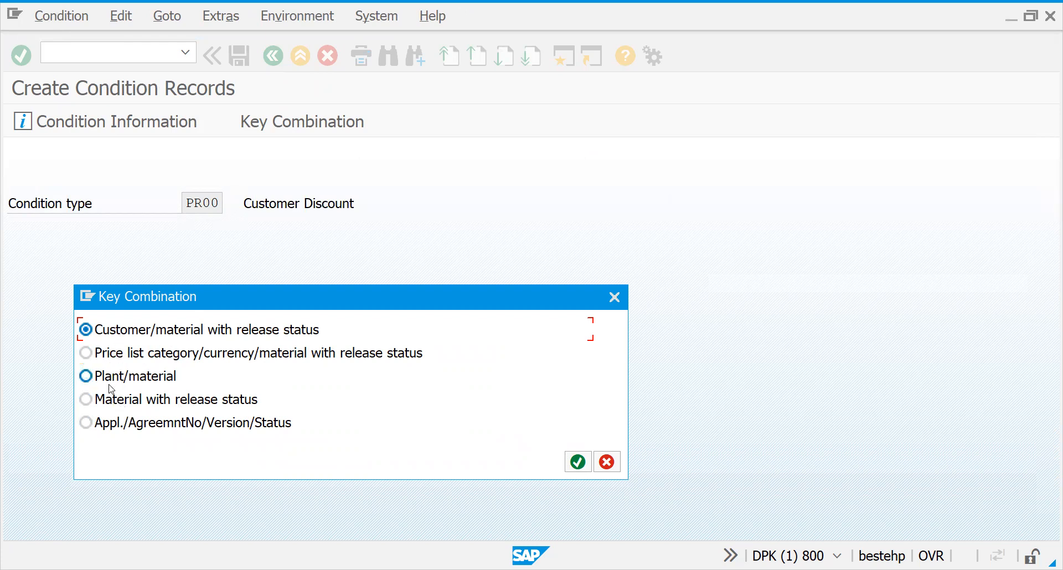
{"action": "left_click", "coordinate": [86, 399]}
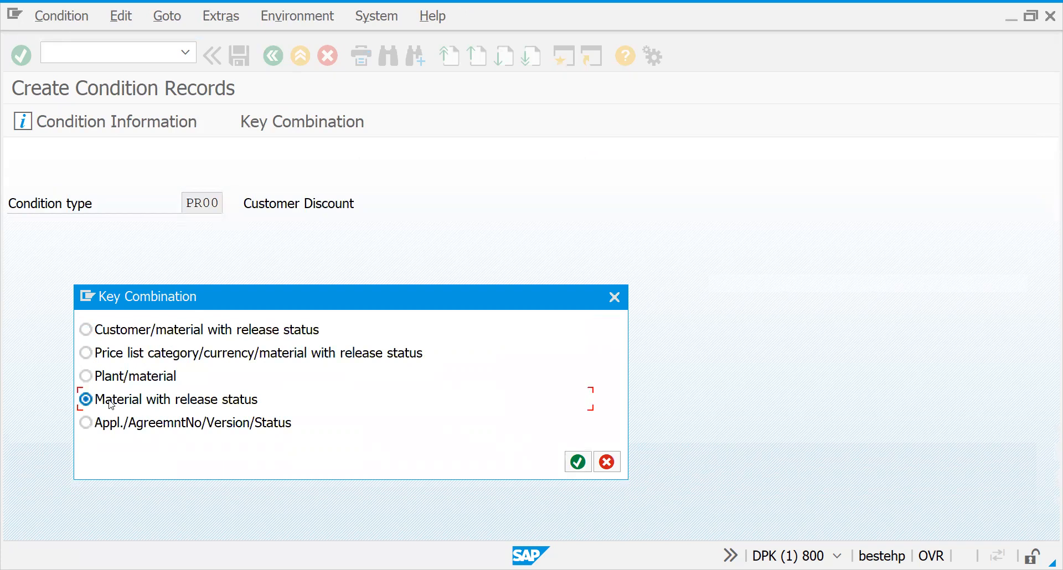
{"action": "left_click", "coordinate": [576, 468]}
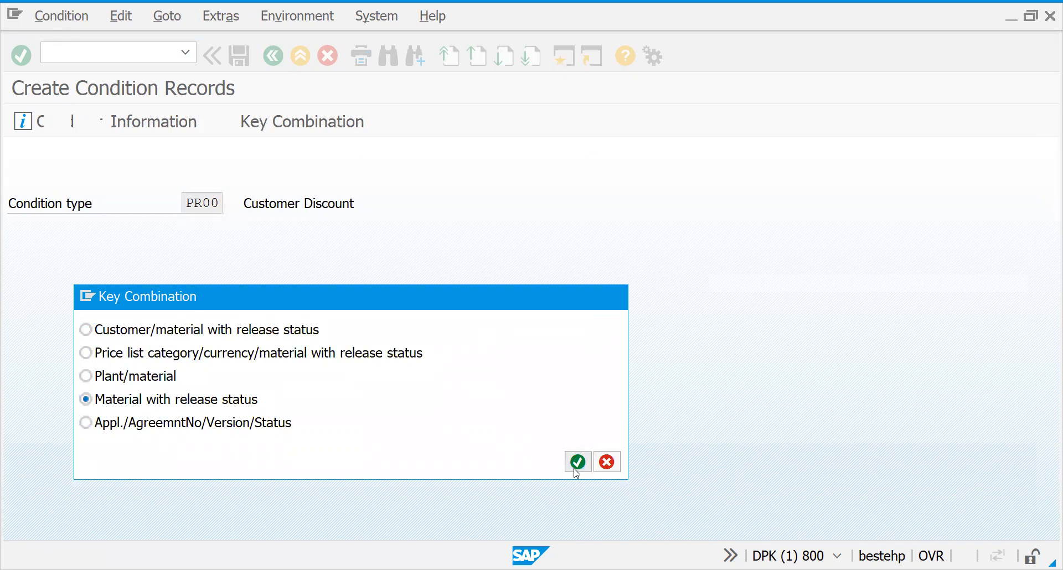
Enter a PR00 price of 1000 for material 50065565.
{"action": "left_click", "coordinate": [135, 273]}
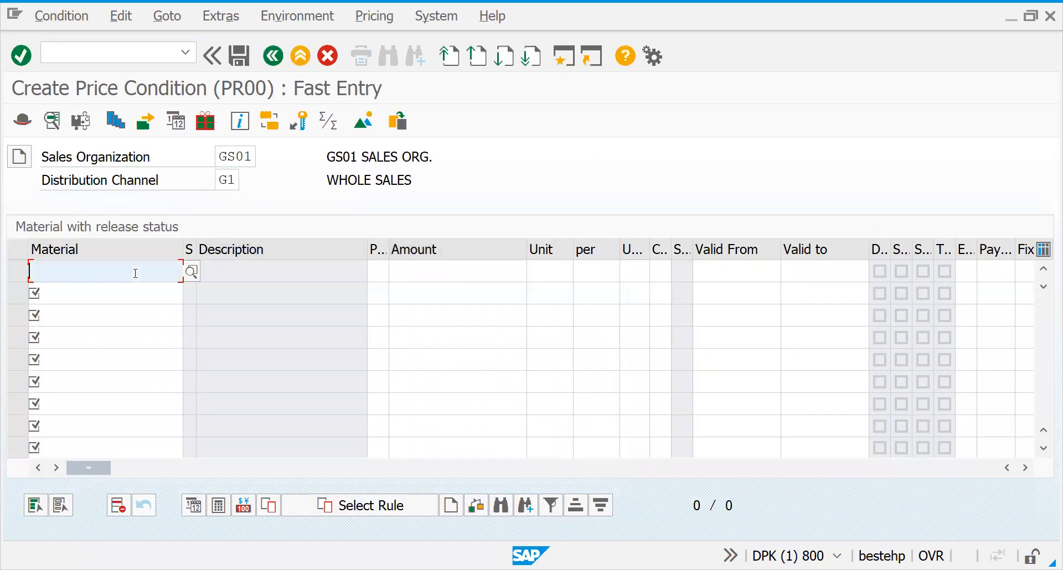
{"action": "type", "text": "5"}
{"action": "key", "text": "Down"}
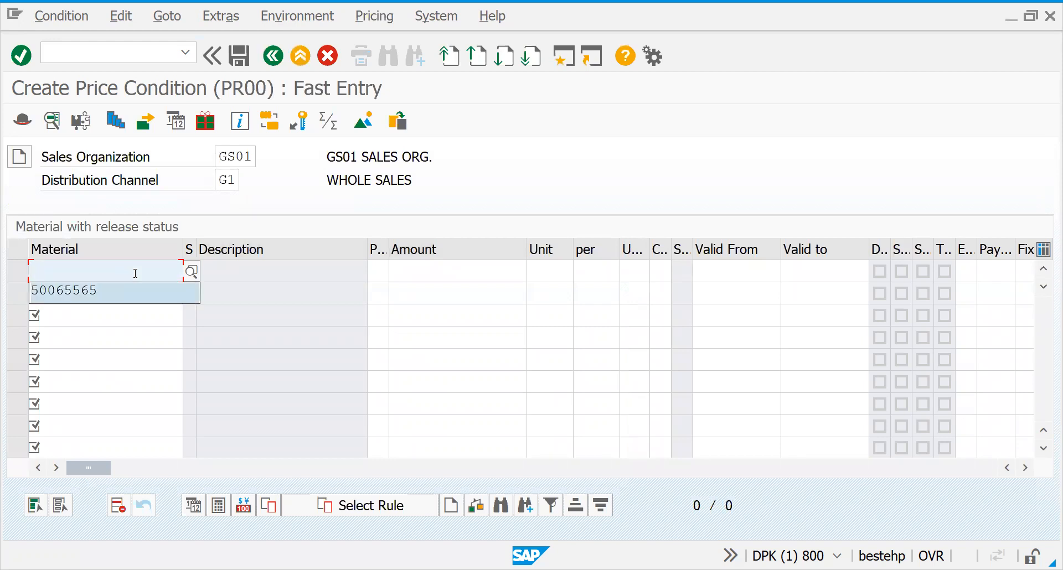
{"action": "key", "text": "Return"}
{"action": "key", "text": "Tab"}
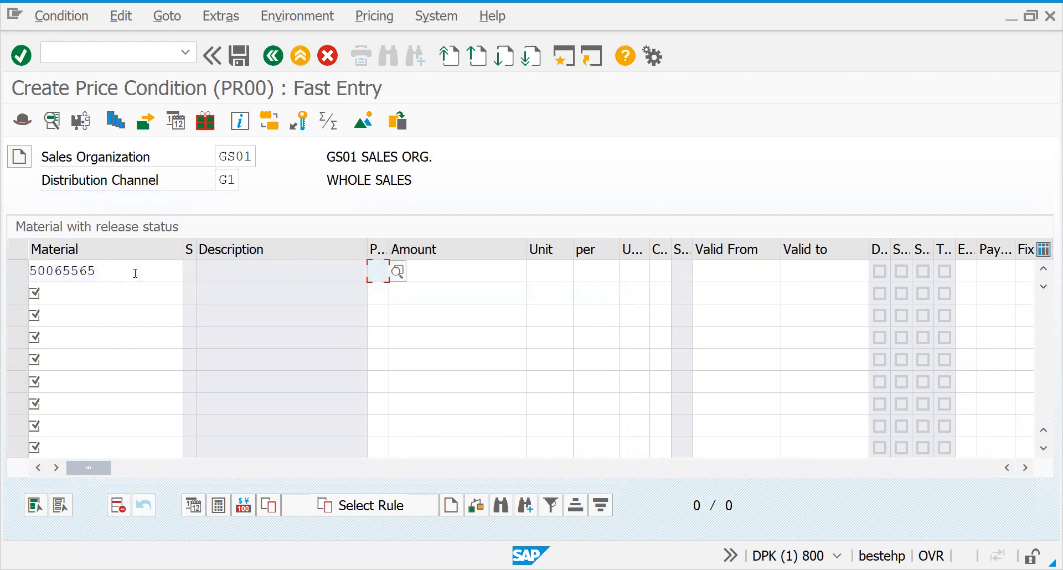
{"action": "key", "text": "Tab"}
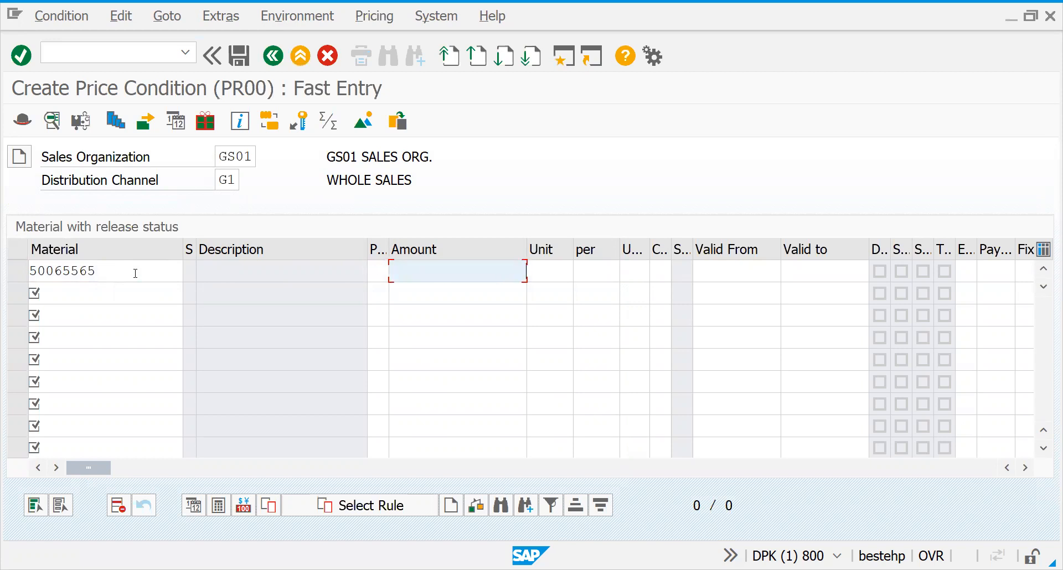
{"action": "type", "text": "1000"}
{"action": "key", "text": "Return"}
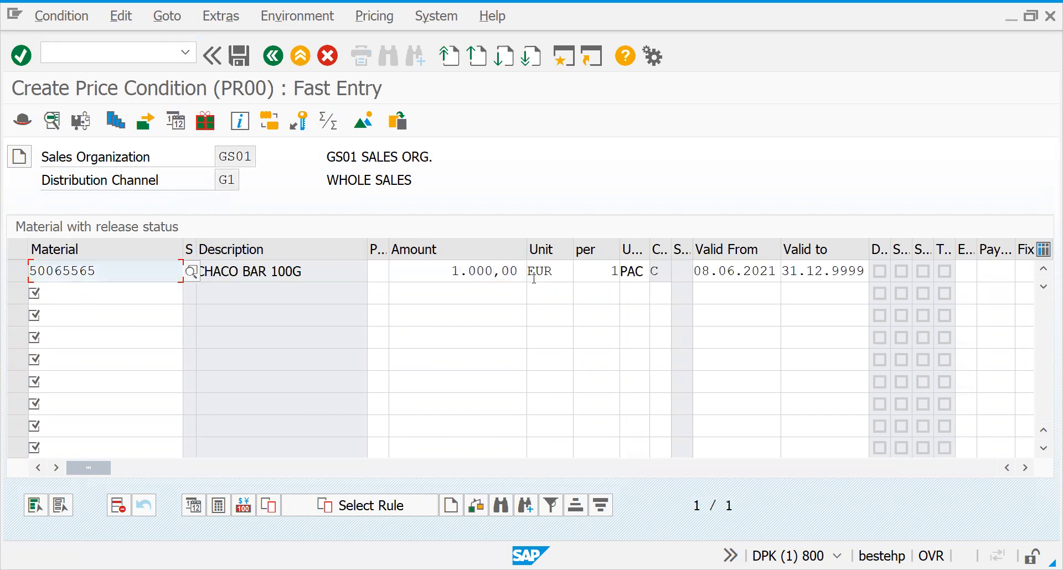
Examine the currency, pricing unit, unit of measure and calculation type options of the material 50065565 price record.
{"action": "left_click", "coordinate": [538, 275]}
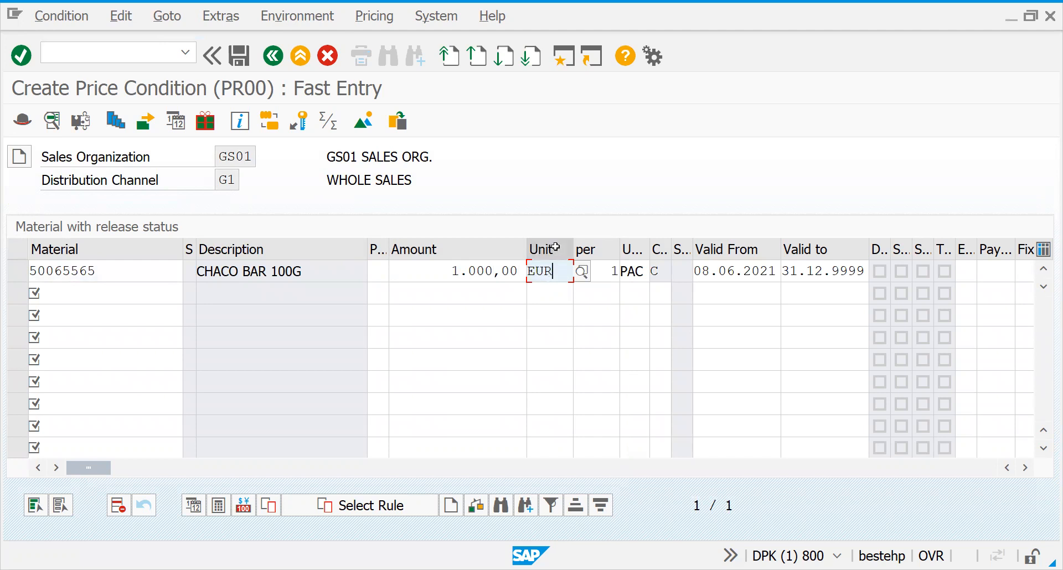
{"action": "left_click", "coordinate": [602, 268]}
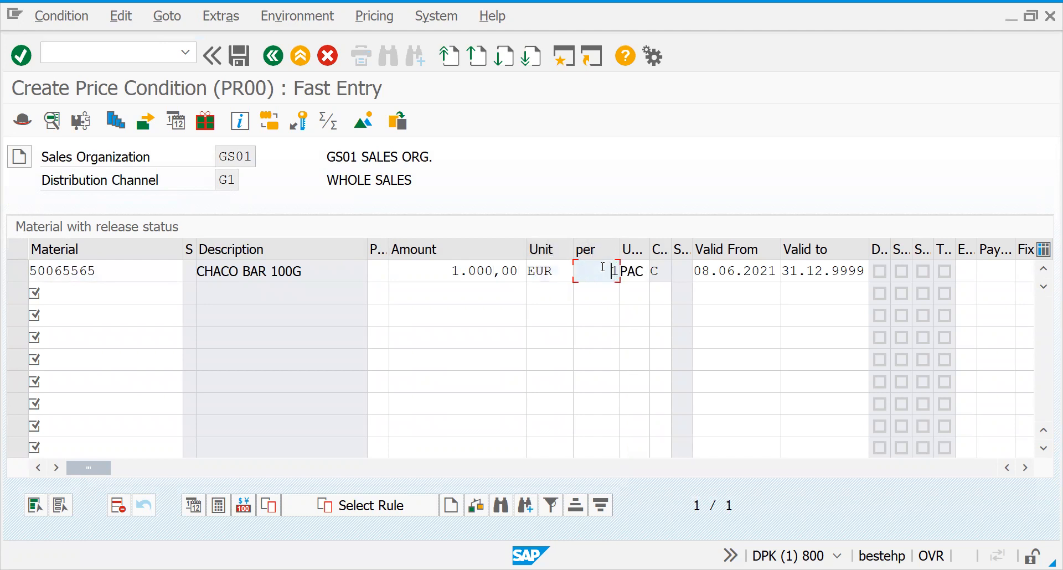
{"action": "left_click", "coordinate": [633, 273]}
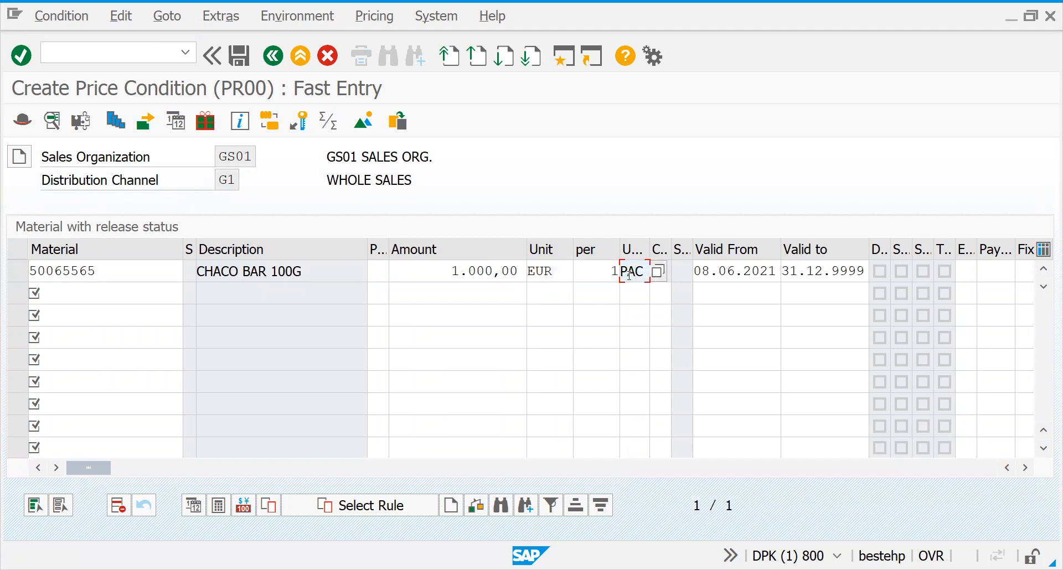
{"action": "left_click", "coordinate": [683, 271]}
{"action": "left_click", "coordinate": [656, 270]}
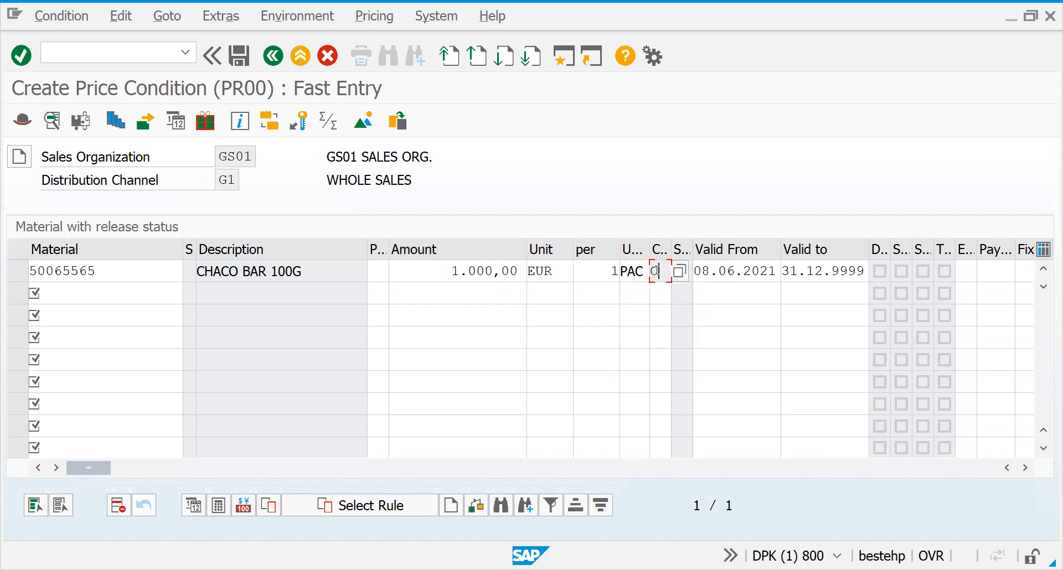
{"action": "left_click", "coordinate": [680, 271]}
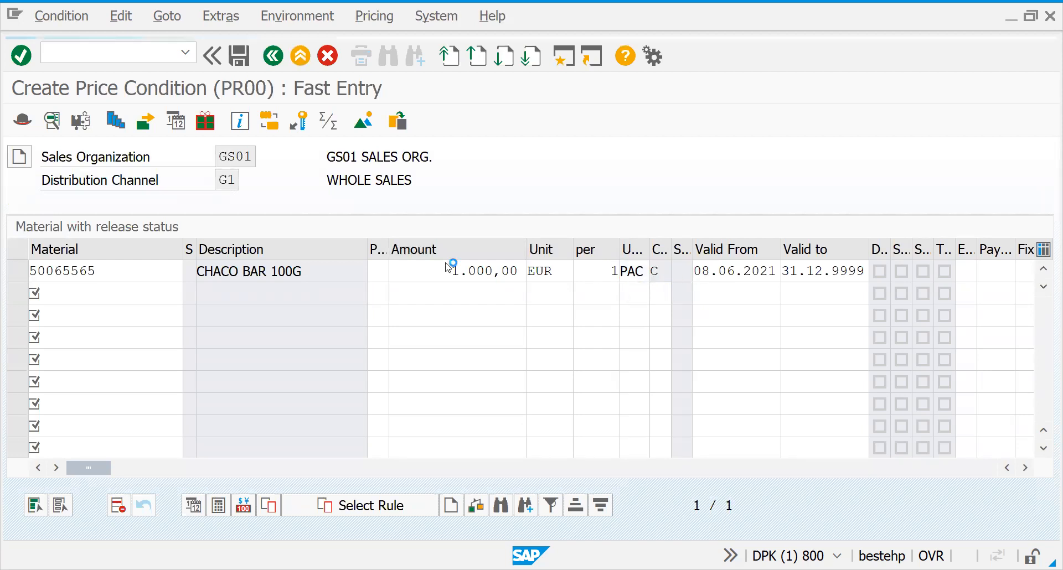
{"action": "left_click", "coordinate": [95, 267]}
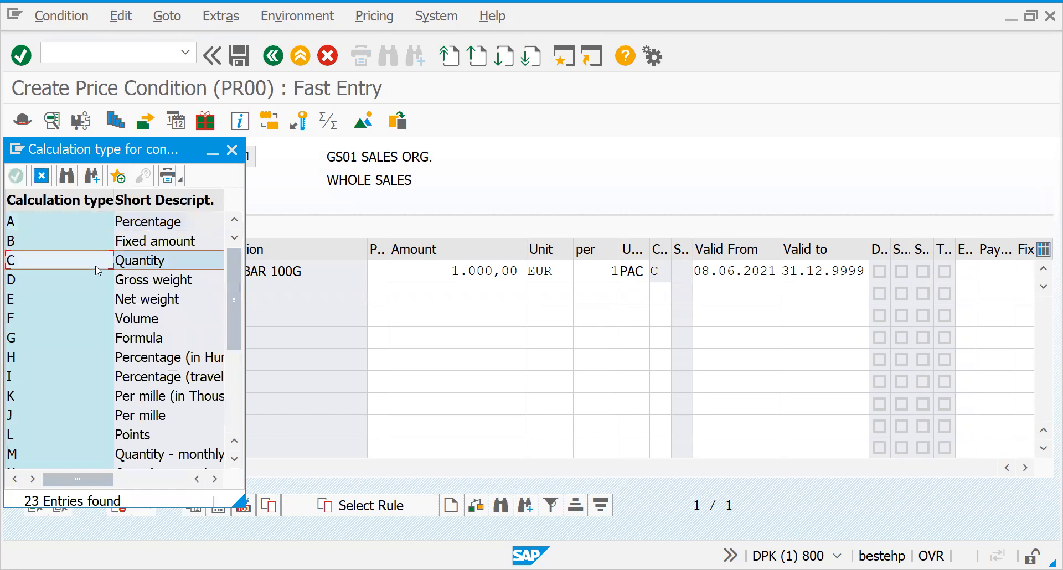
{"action": "key", "text": "Return"}
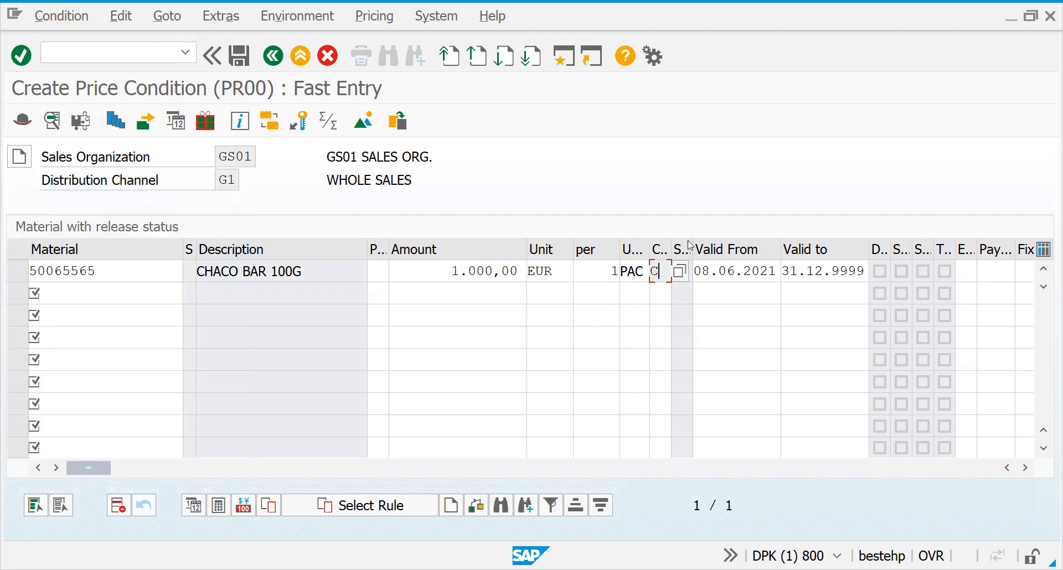
Set the price record's Valid to date to 30.06.2021.
{"action": "left_click", "coordinate": [705, 273]}
{"action": "left_click", "coordinate": [816, 274]}
{"action": "left_click", "coordinate": [877, 271]}
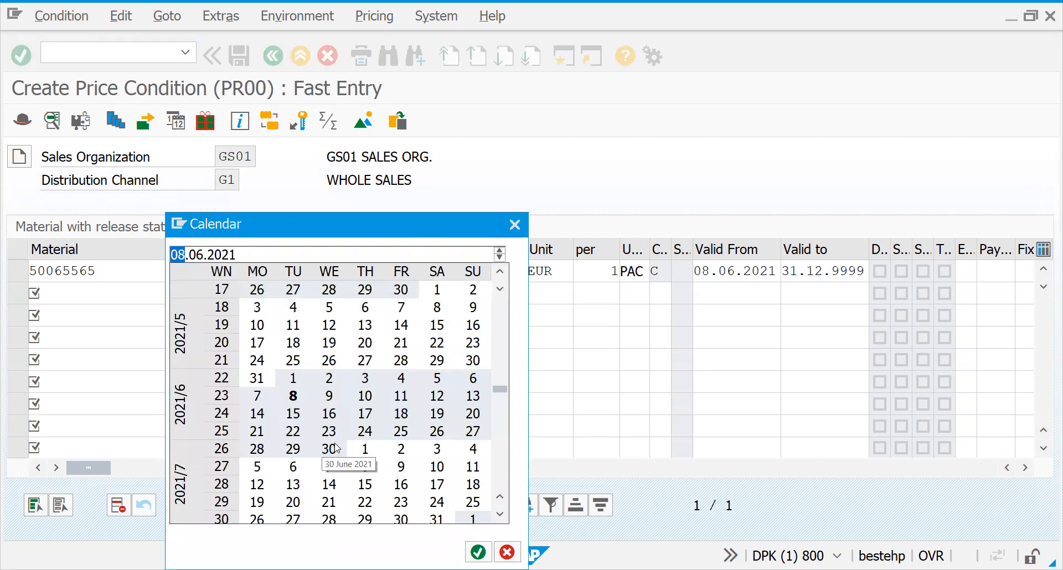
{"action": "double_click", "coordinate": [335, 448]}
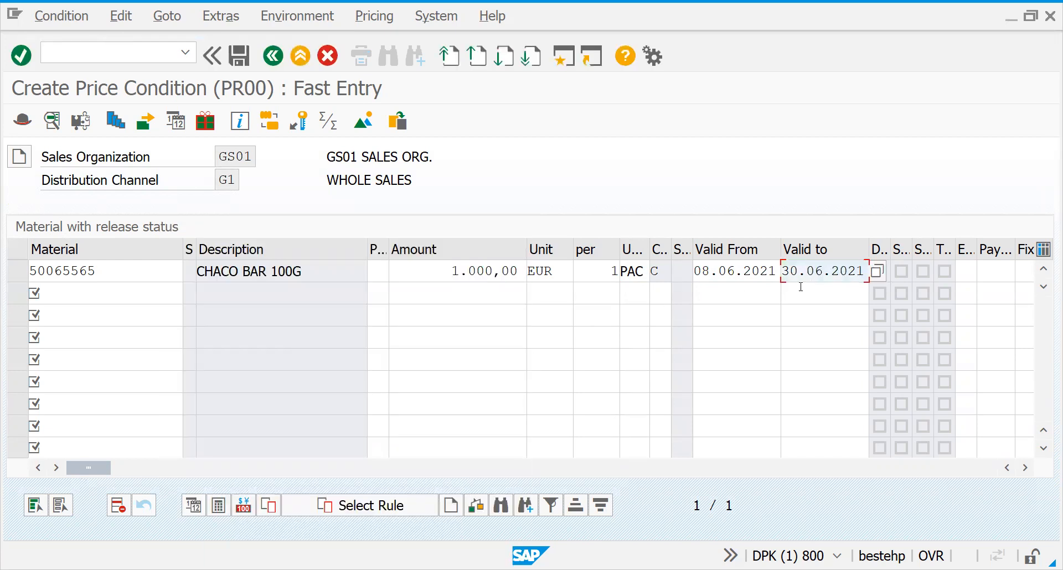
{"action": "key", "text": "Tab"}
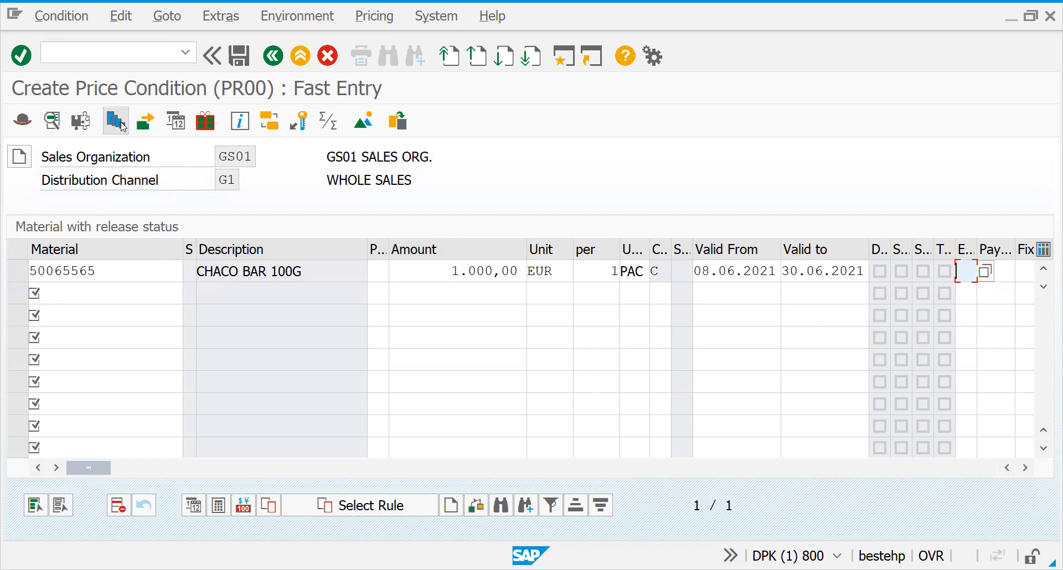
Open the scales of the material 50065565 price record and add a price of 900 EUR from 100 PAC.
{"action": "left_click", "coordinate": [23, 268]}
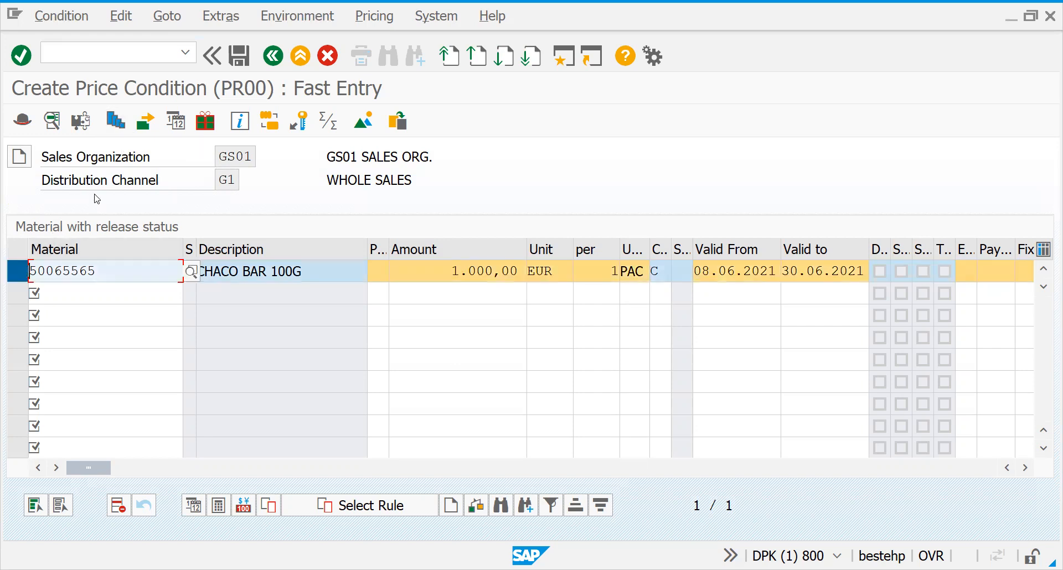
{"action": "left_click", "coordinate": [119, 128]}
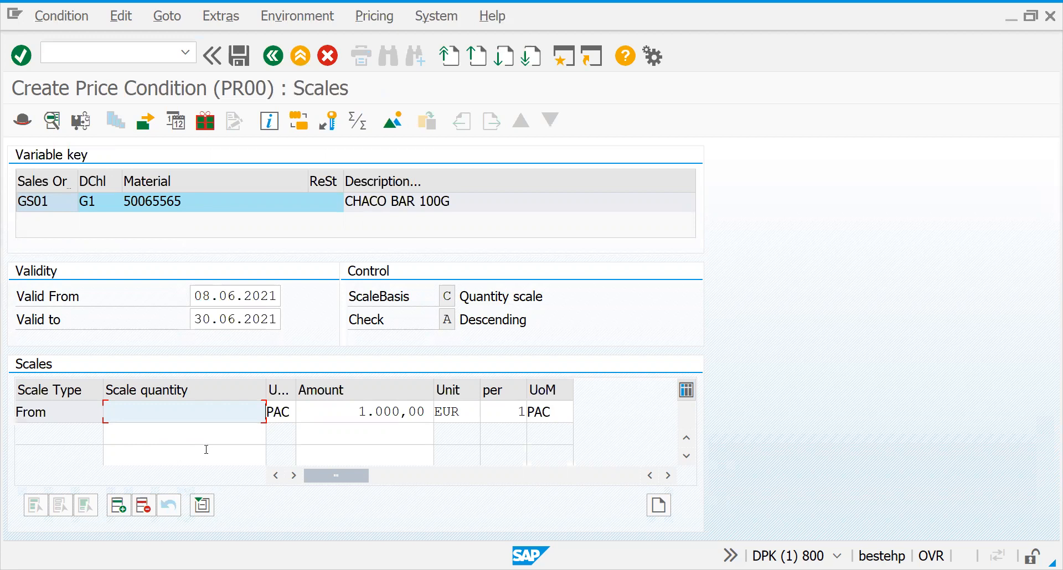
{"action": "left_click", "coordinate": [231, 437]}
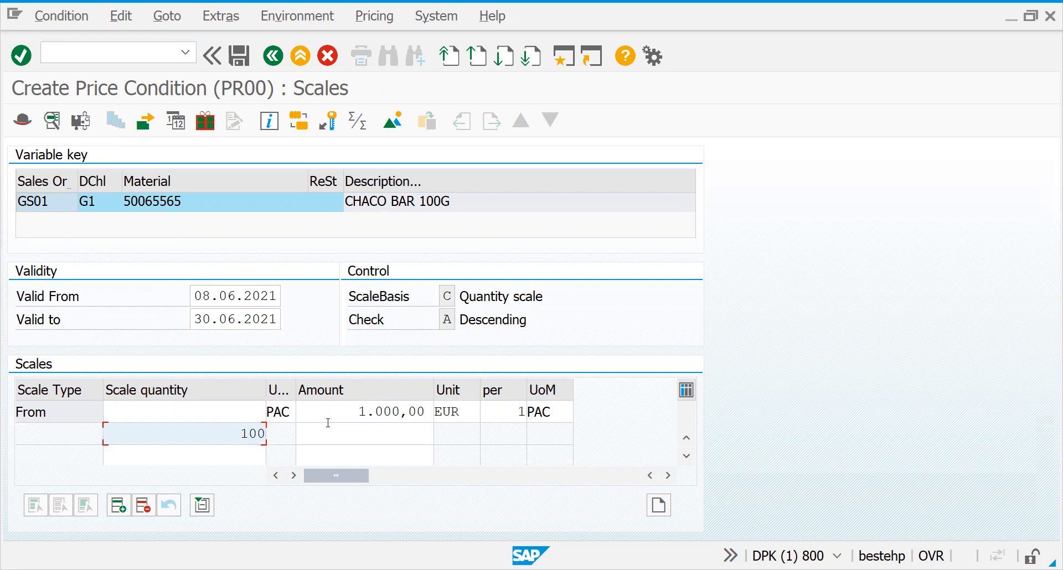
{"action": "left_click", "coordinate": [369, 424]}
{"action": "type", "text": "900"}
{"action": "key", "text": "Return"}
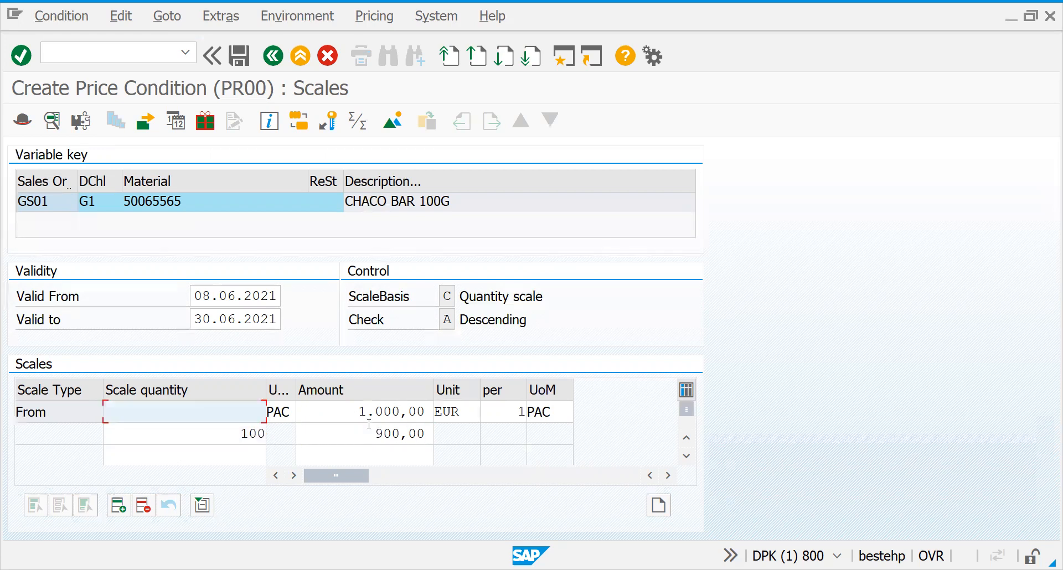
Add a scale price of 850 EUR from 1000 PAC and return to the fast entry overview.
{"action": "left_click", "coordinate": [255, 462]}
{"action": "type", "text": "1000"}
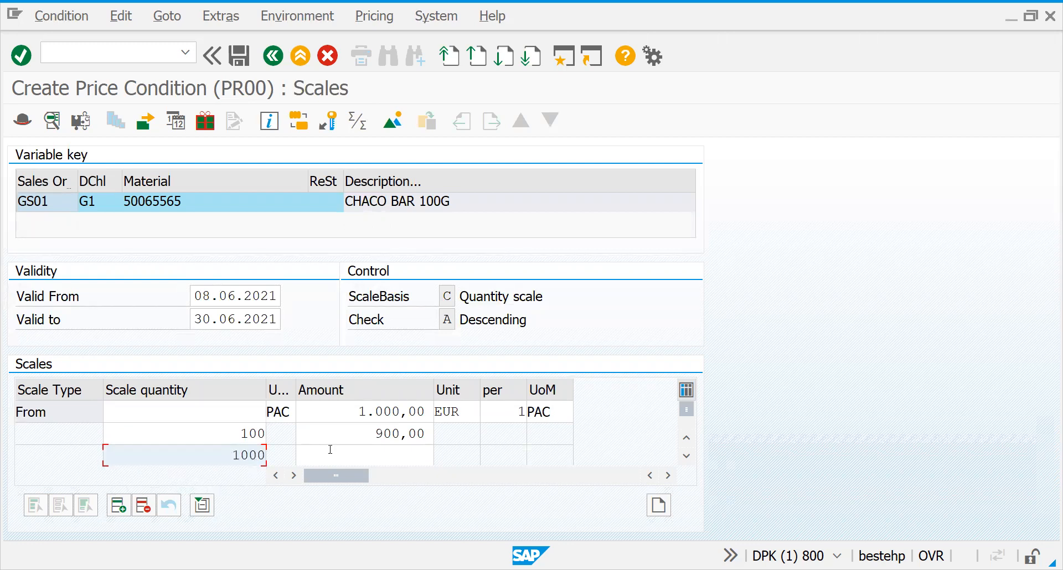
{"action": "left_click", "coordinate": [379, 457]}
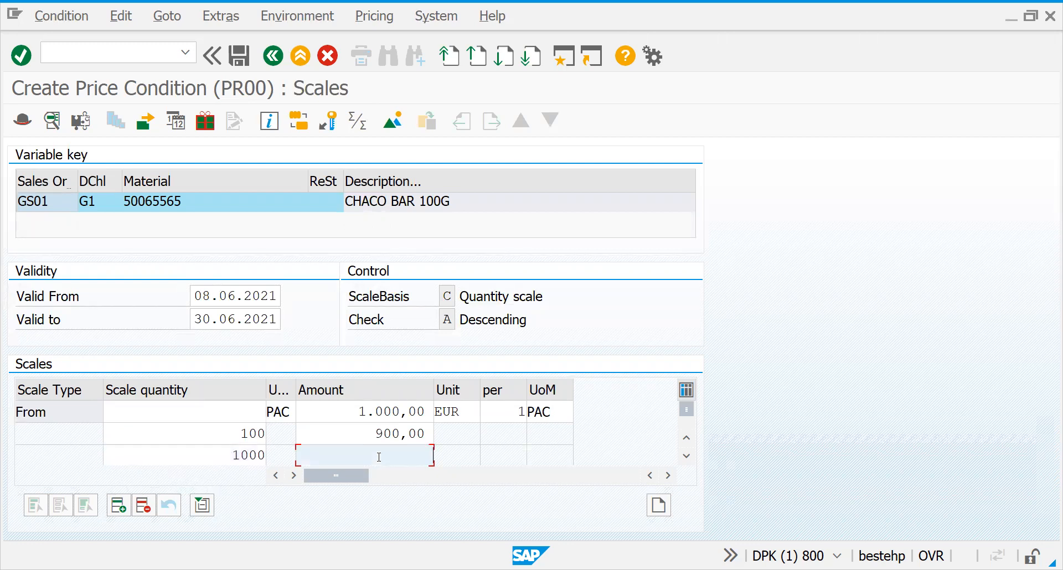
{"action": "type", "text": "850"}
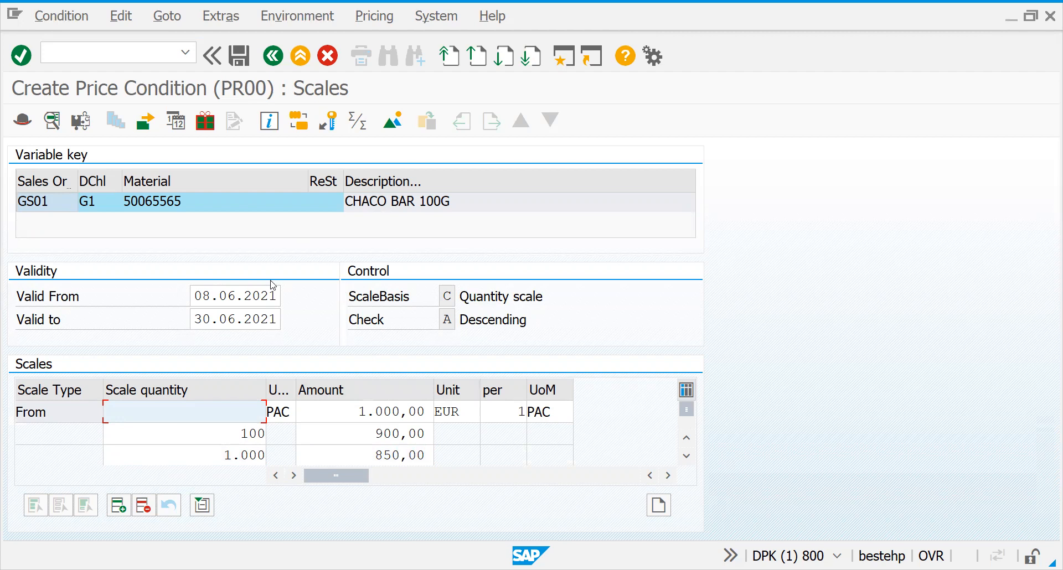
{"action": "left_click", "coordinate": [272, 56]}
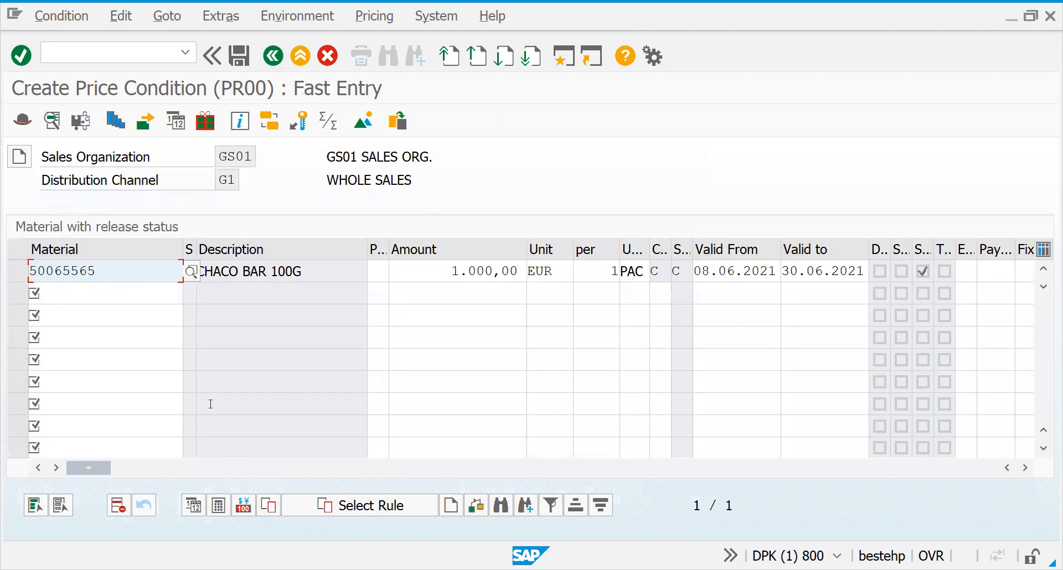
Review the Change Condition Rate options for the material 50065565 price record and close the dialog.
{"action": "left_click", "coordinate": [17, 271]}
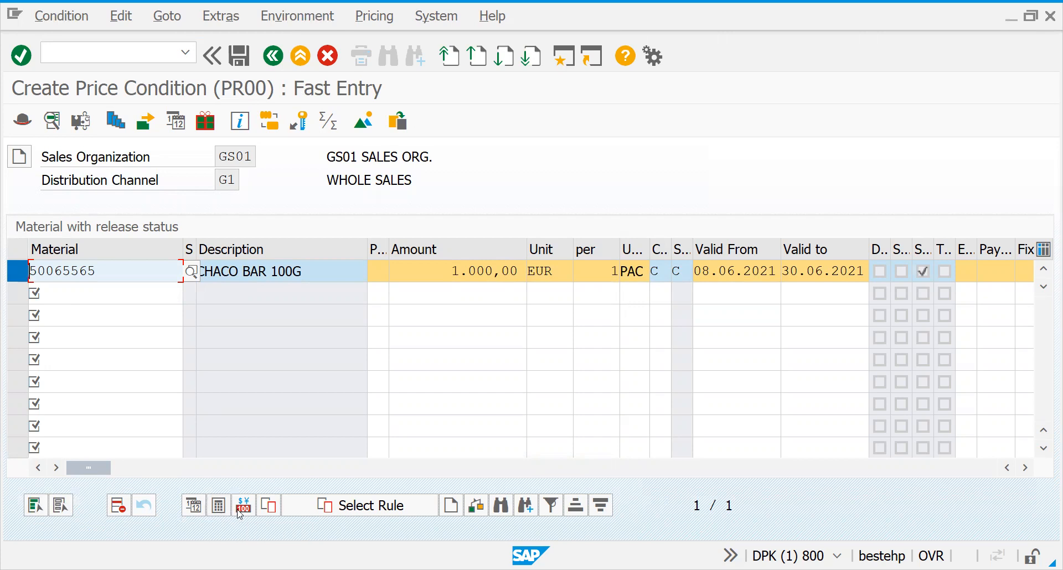
{"action": "left_click", "coordinate": [218, 505]}
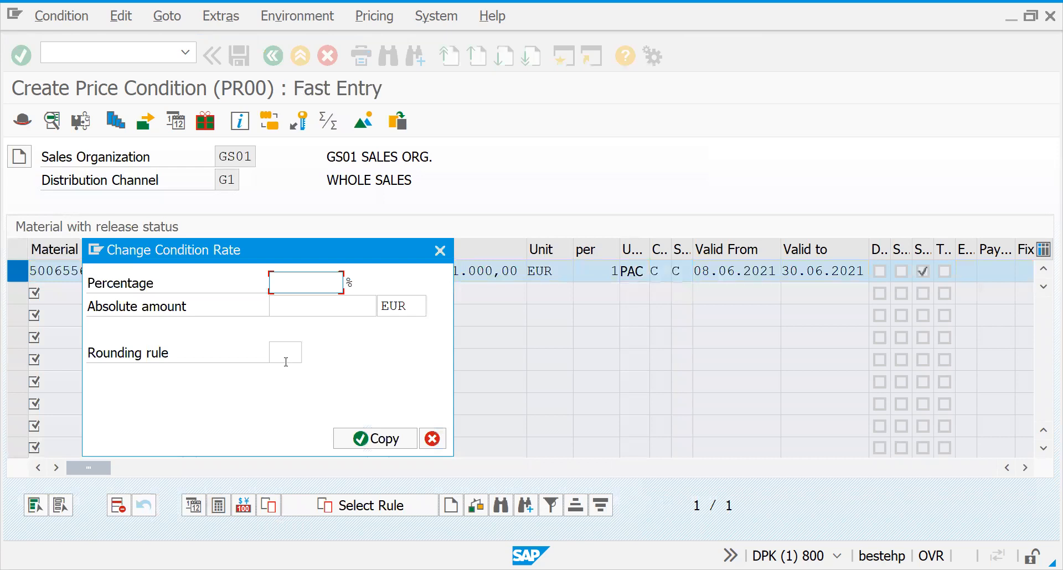
{"action": "left_click", "coordinate": [439, 250]}
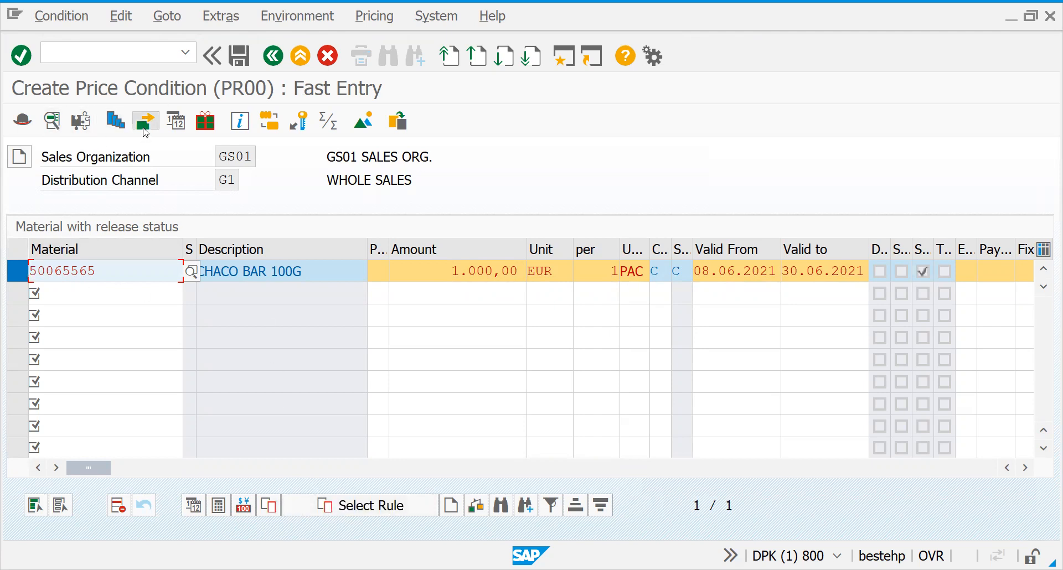
Open the validity periods of the PR00 price record for material 50065565.
{"action": "left_click", "coordinate": [62, 17]}
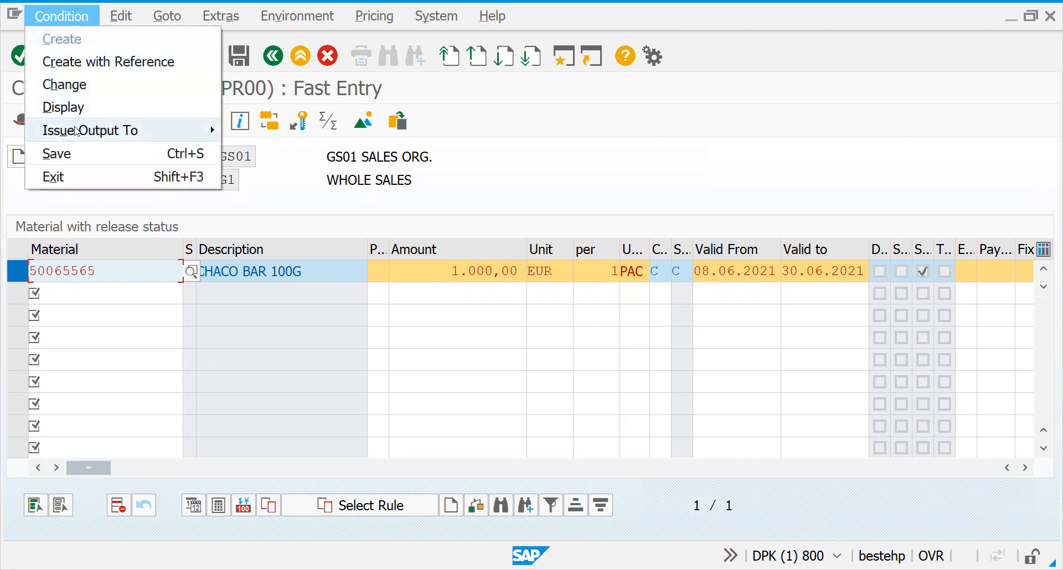
{"action": "mouse_move", "coordinate": [76, 131]}
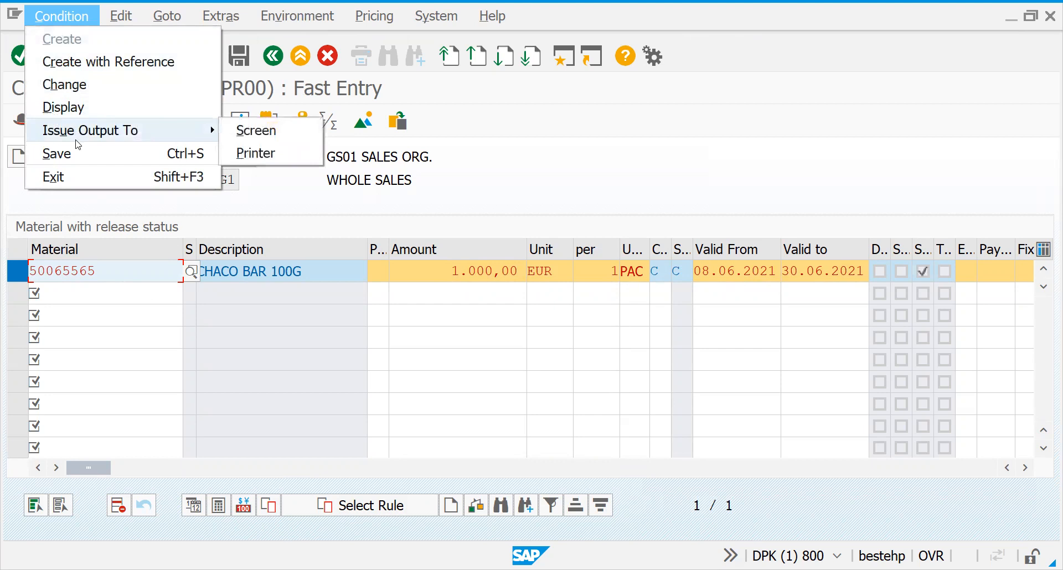
{"action": "mouse_move", "coordinate": [138, 16]}
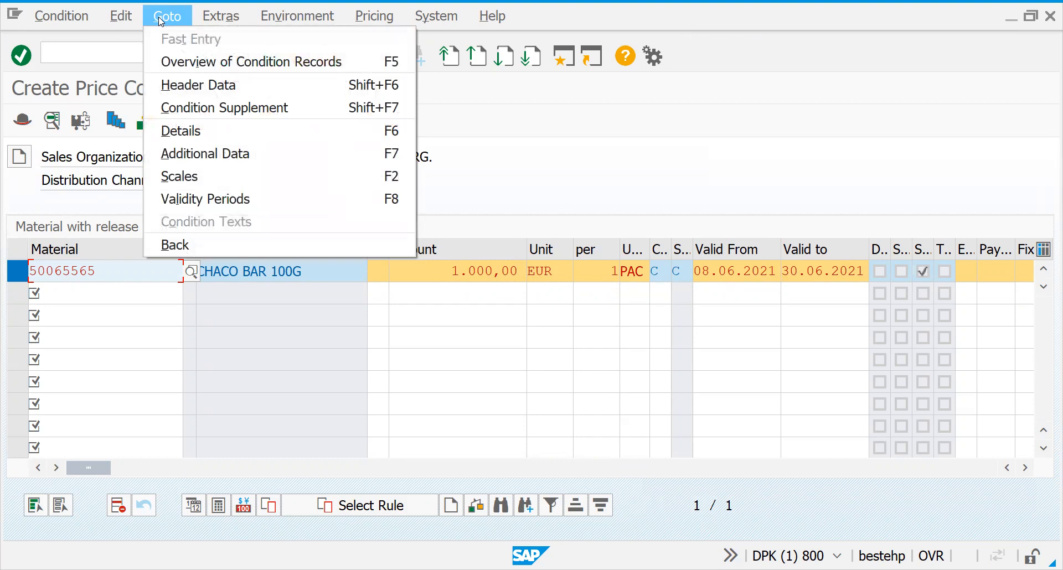
{"action": "left_click", "coordinate": [206, 199]}
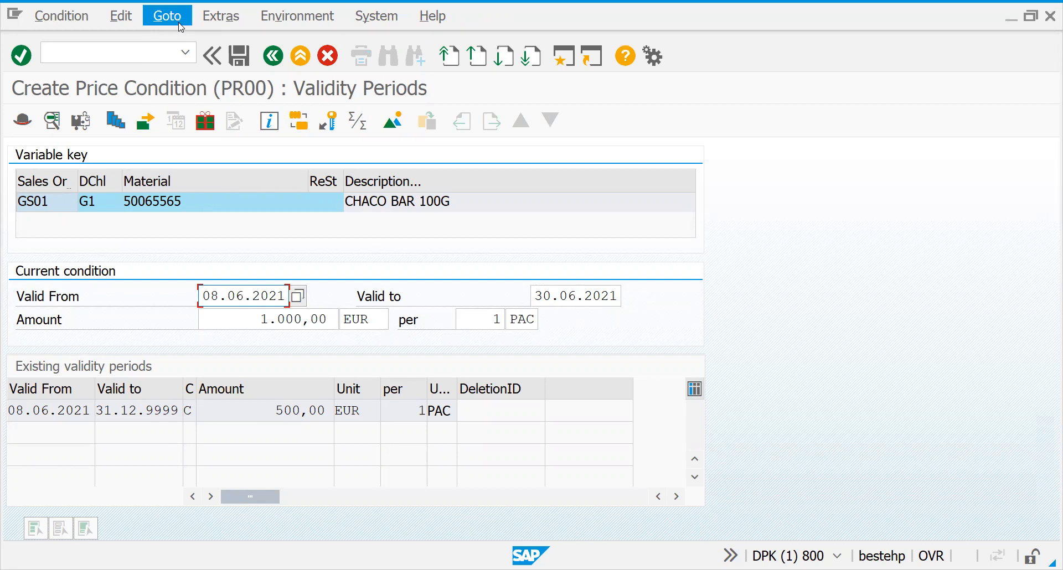
View the price record's header data and check its free goods determination with discount type NA00, returning to the header.
{"action": "left_click", "coordinate": [162, 16]}
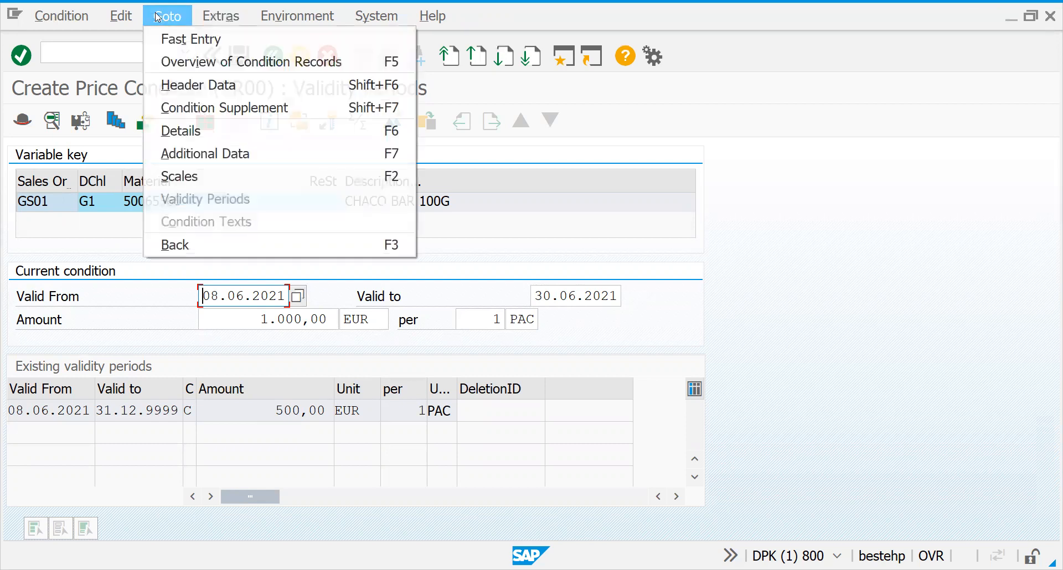
{"action": "left_click", "coordinate": [178, 89]}
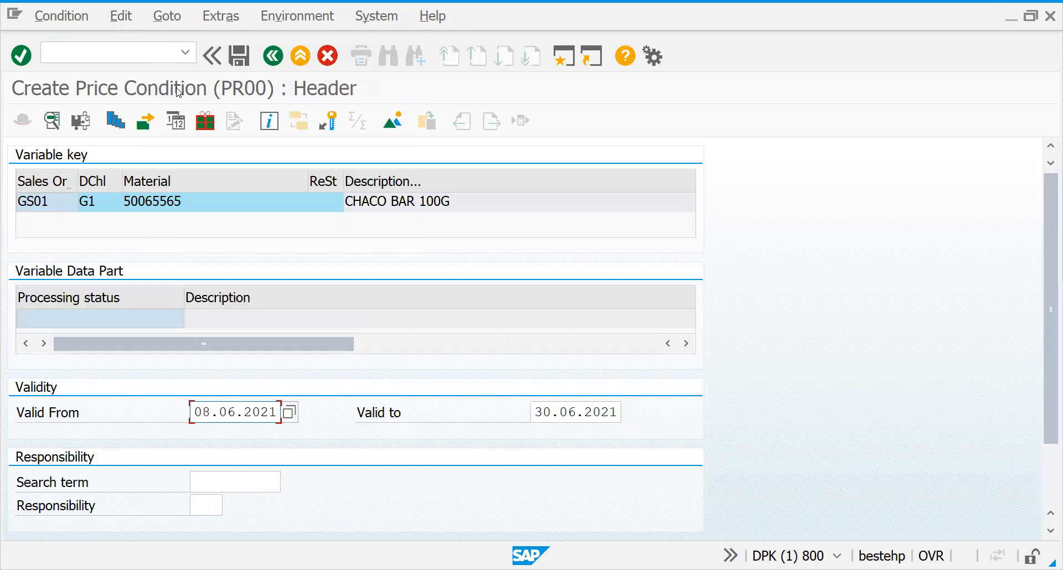
{"action": "left_click", "coordinate": [222, 19]}
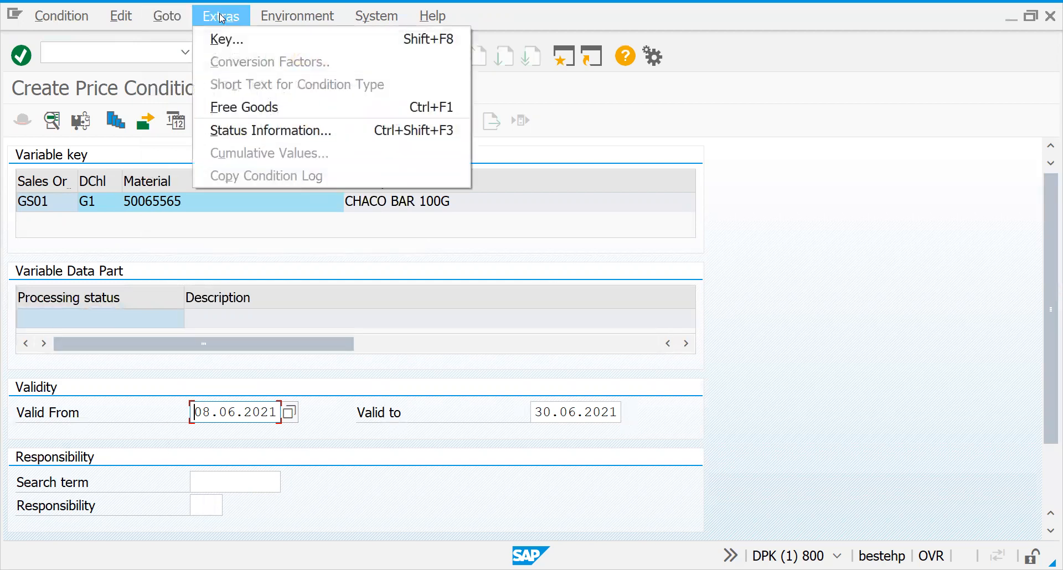
{"action": "left_click", "coordinate": [241, 108]}
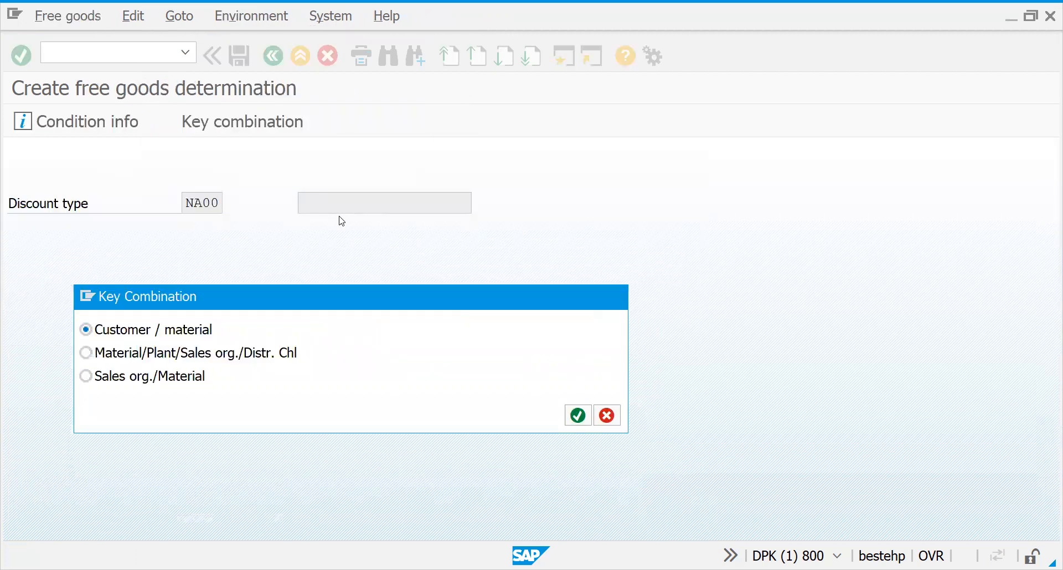
{"action": "key", "text": "Return"}
{"action": "left_click", "coordinate": [272, 63]}
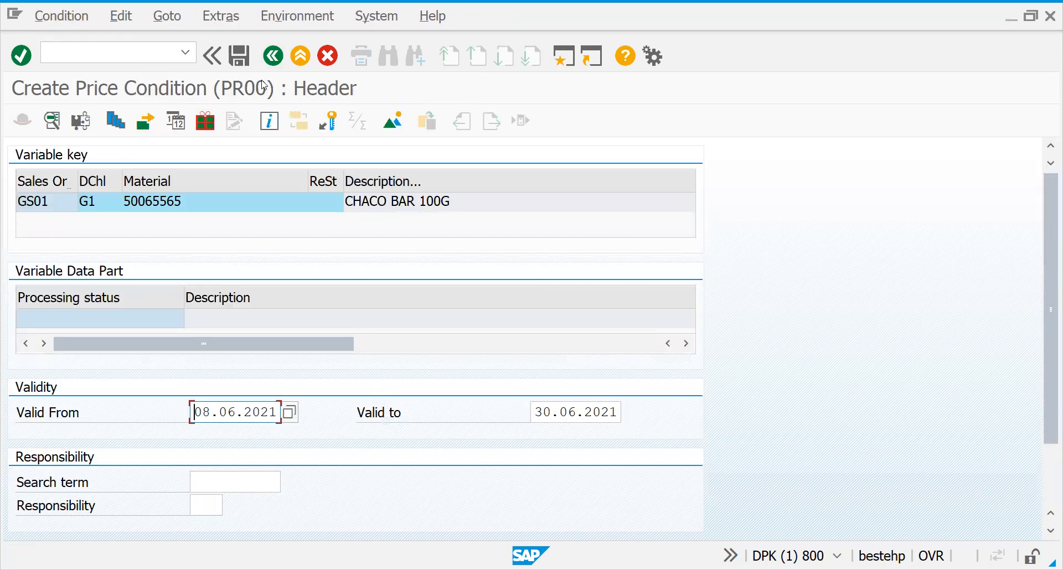
Try to display the change documents per condition record for the unsaved material 50065565 price.
{"action": "left_click", "coordinate": [287, 16]}
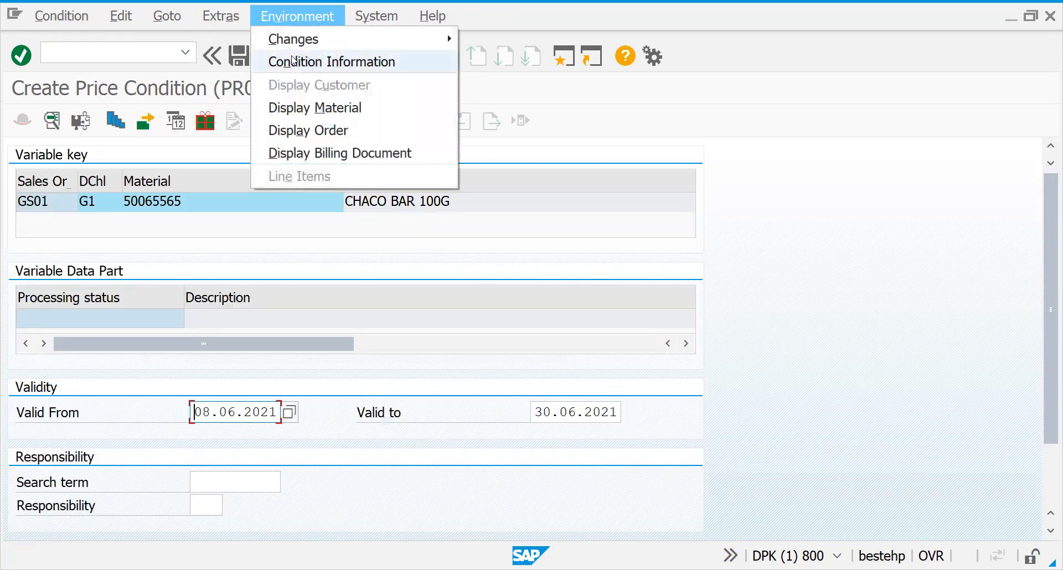
{"action": "mouse_move", "coordinate": [335, 45]}
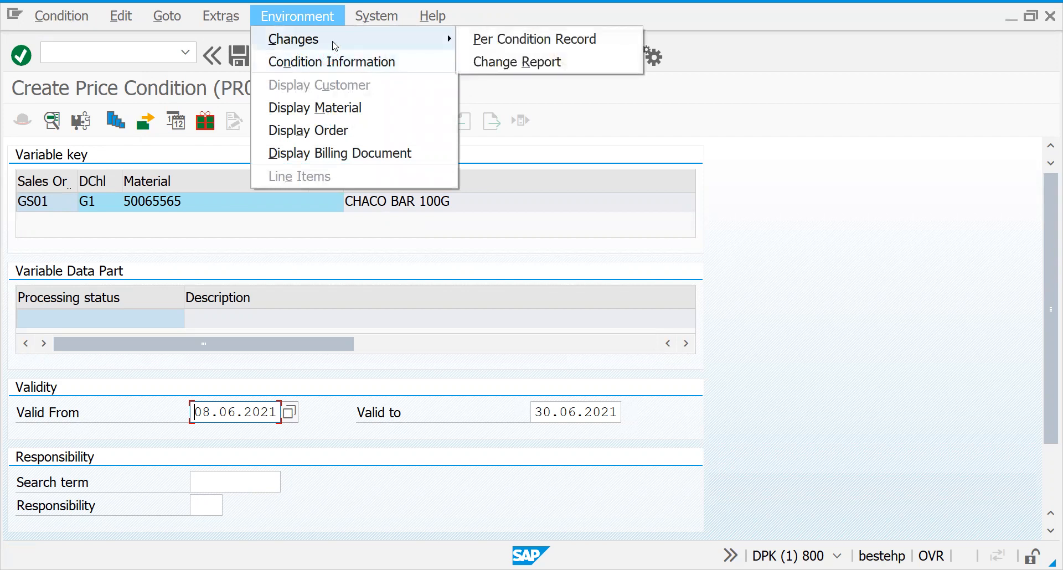
{"action": "left_click", "coordinate": [486, 47]}
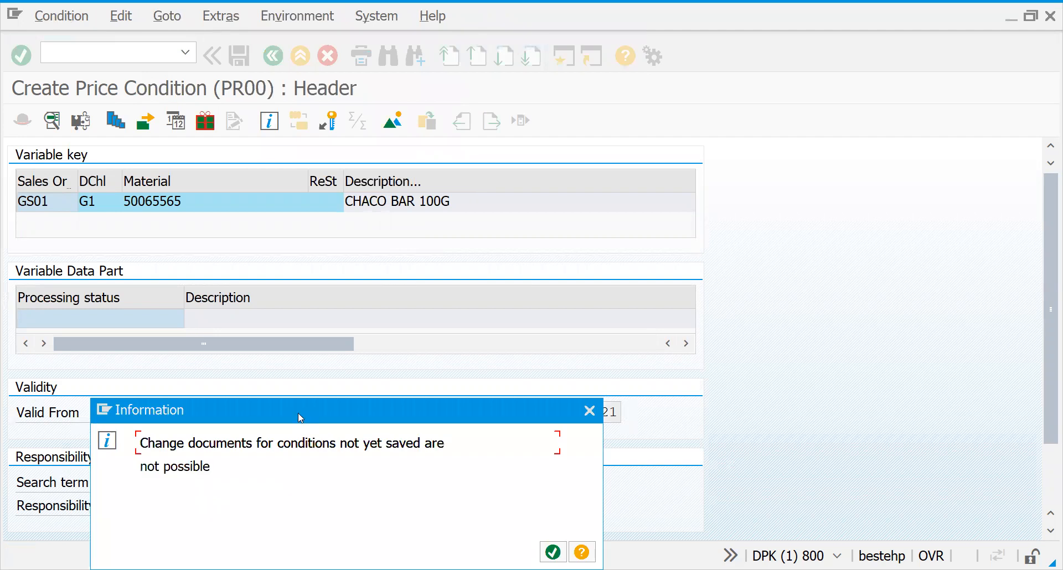
{"action": "key", "text": "Return"}
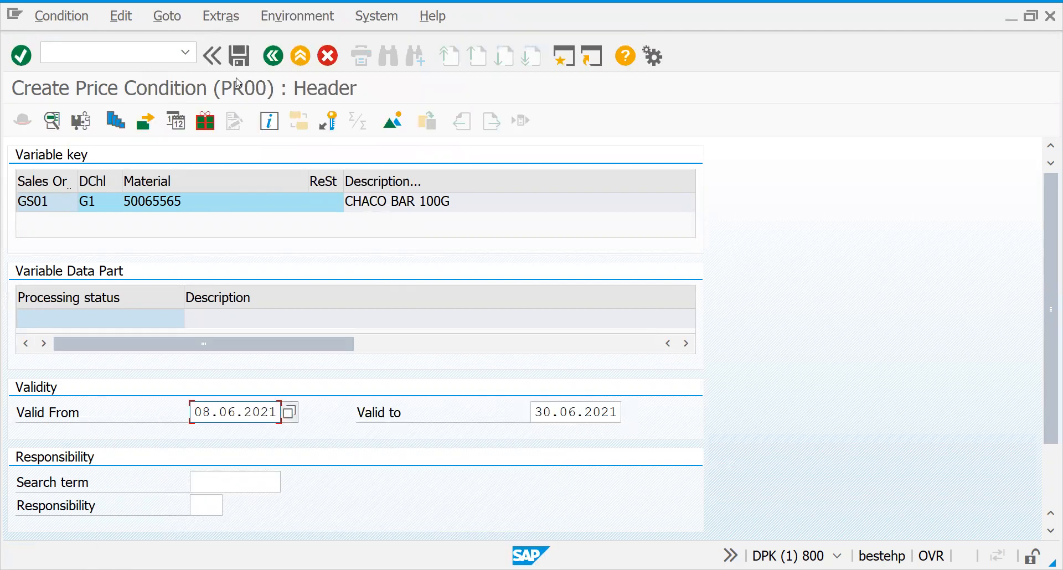
Save the price record and reopen it in Change Condition Records for PR00 using the Material with release status key combination.
{"action": "left_click", "coordinate": [239, 66]}
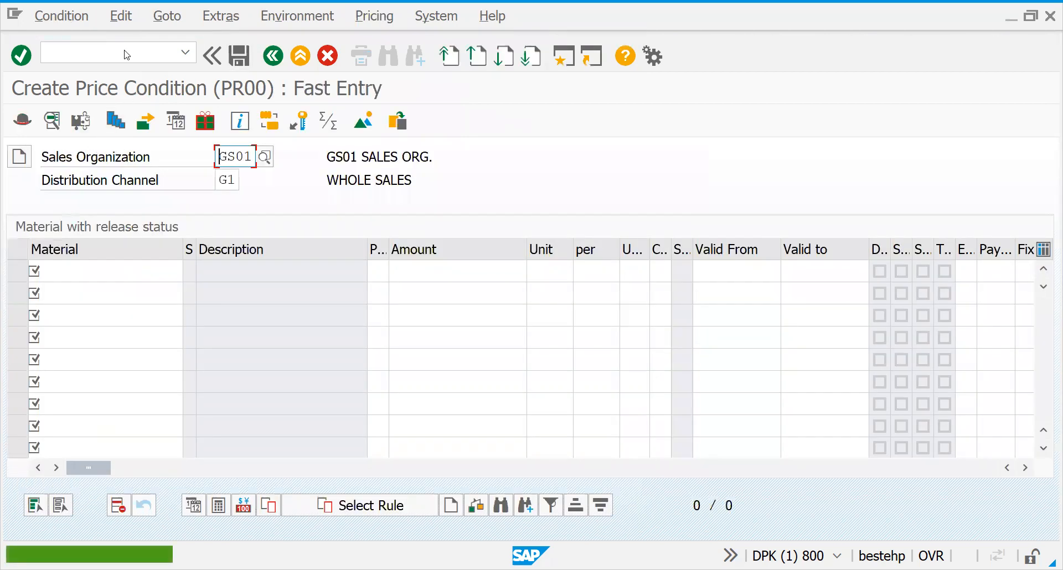
{"action": "left_click", "coordinate": [124, 59]}
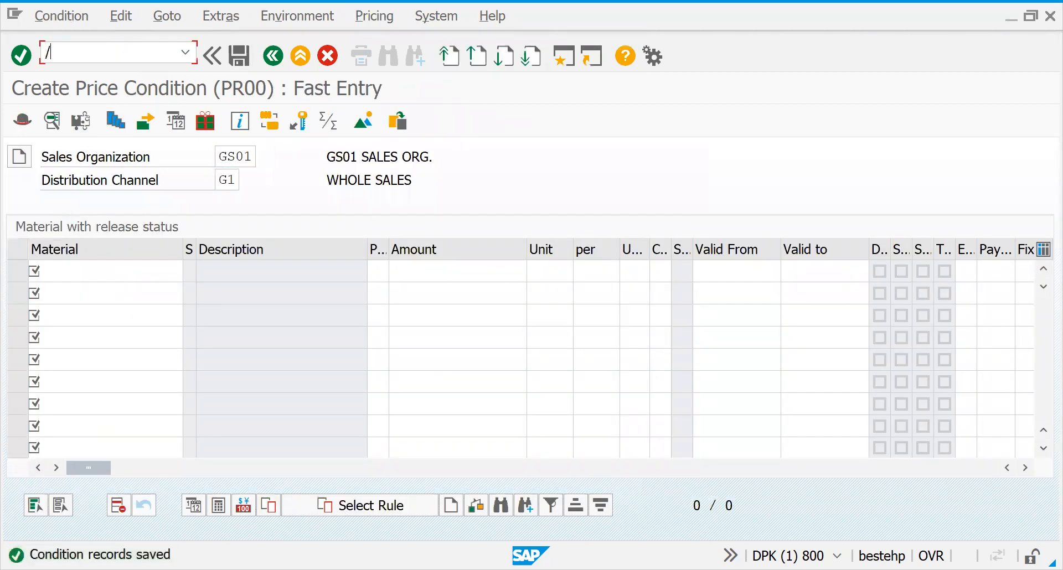
{"action": "key", "text": "Return"}
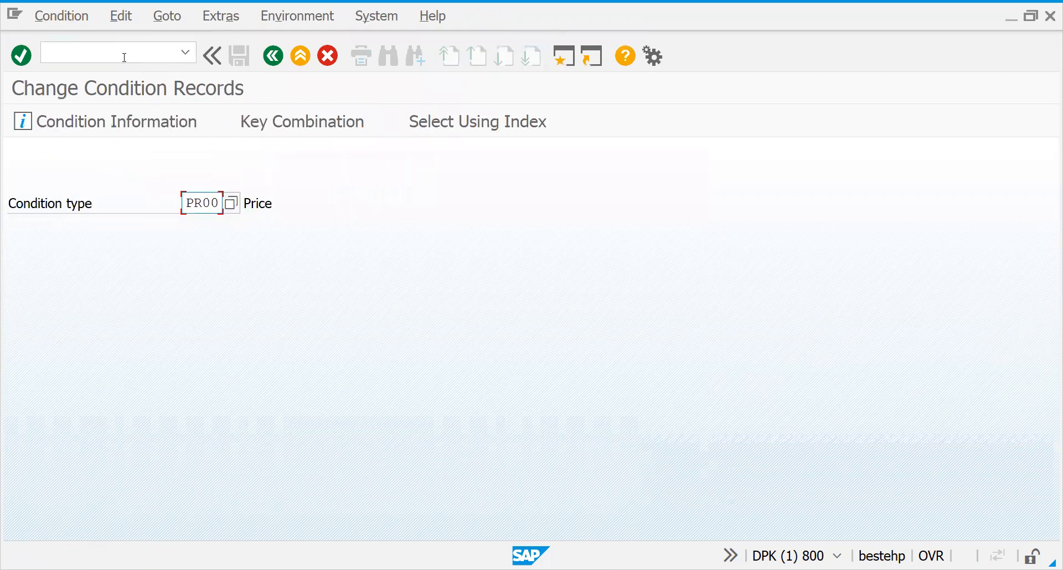
{"action": "key", "text": "Return"}
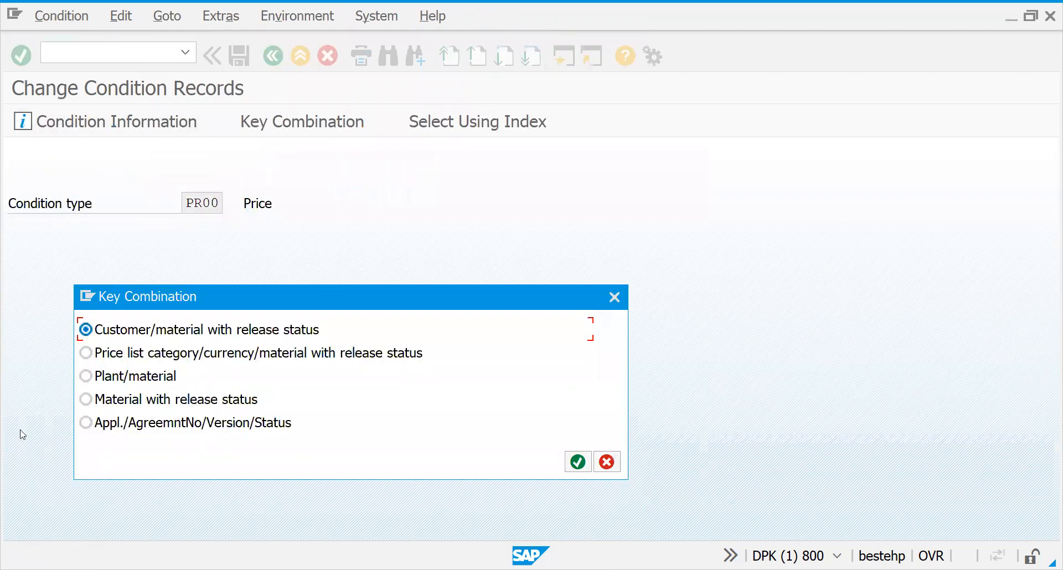
{"action": "left_click", "coordinate": [86, 400]}
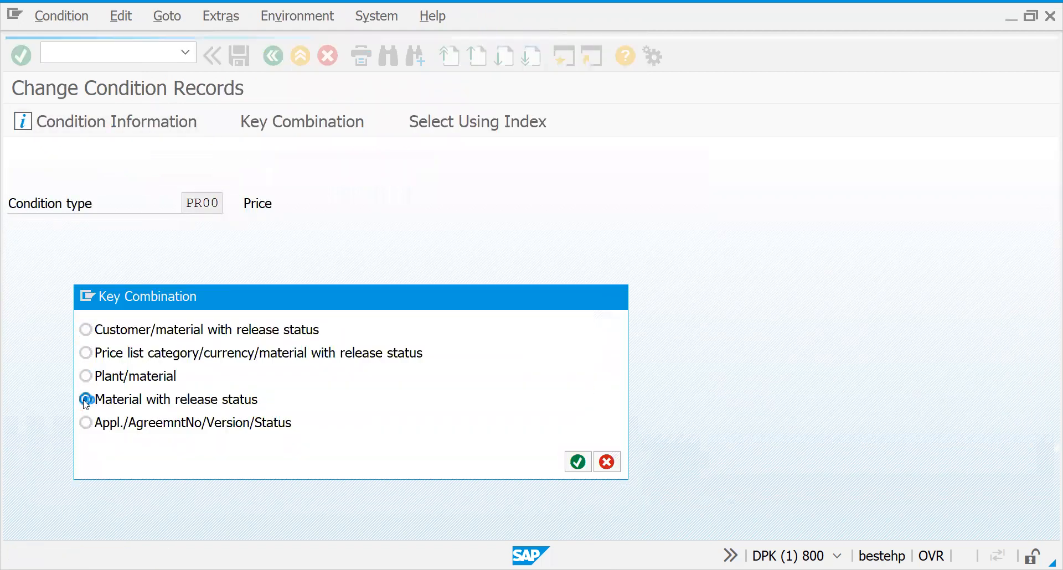
{"action": "key", "text": "Return"}
{"action": "left_click", "coordinate": [21, 121]}
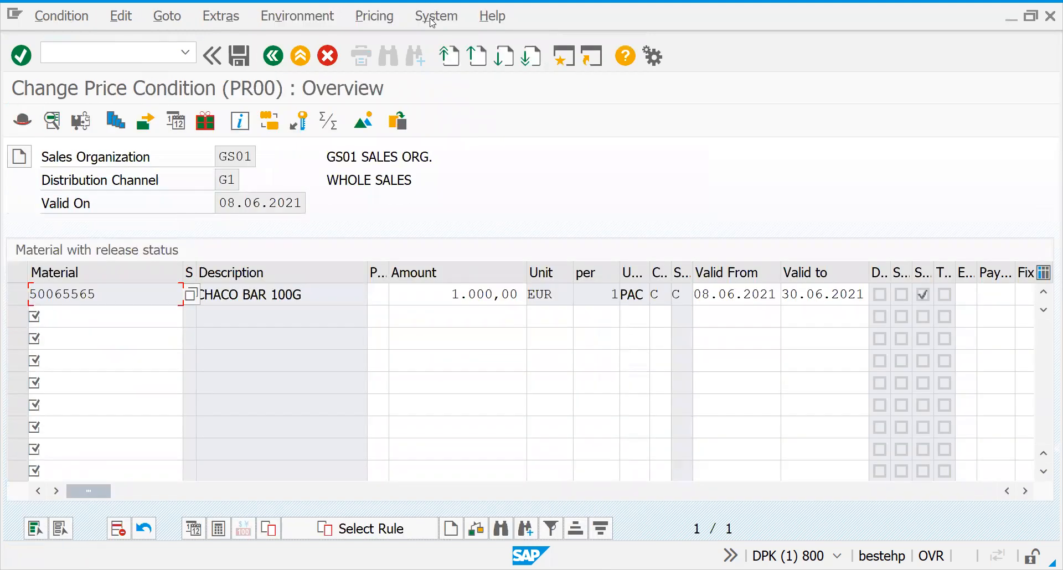
Examine the change documents of the material 50065565 condition record and return to the overview.
{"action": "left_click", "coordinate": [374, 16]}
{"action": "left_click", "coordinate": [438, 16]}
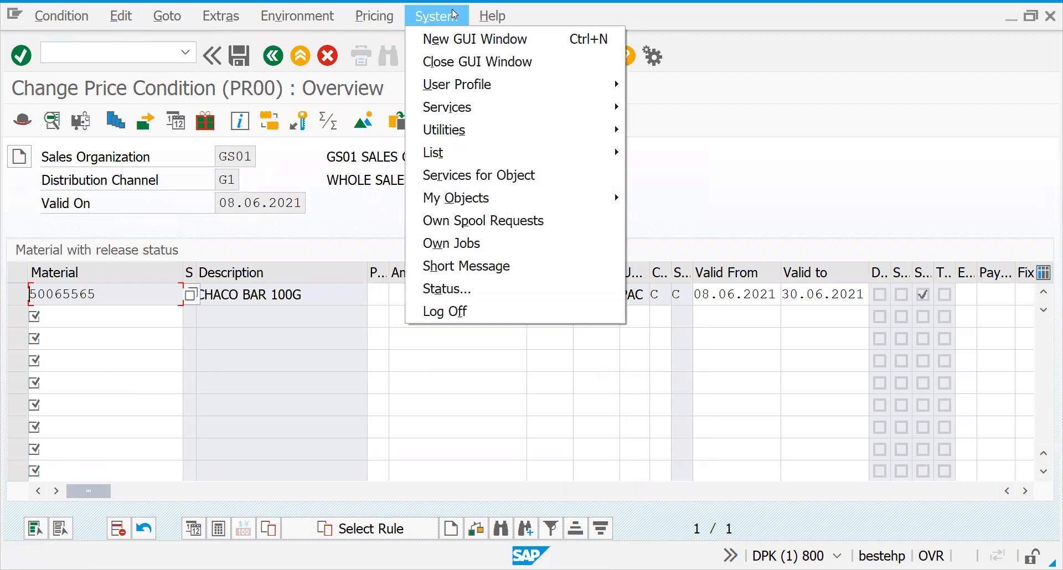
{"action": "left_click", "coordinate": [325, 23]}
{"action": "mouse_move", "coordinate": [327, 47]}
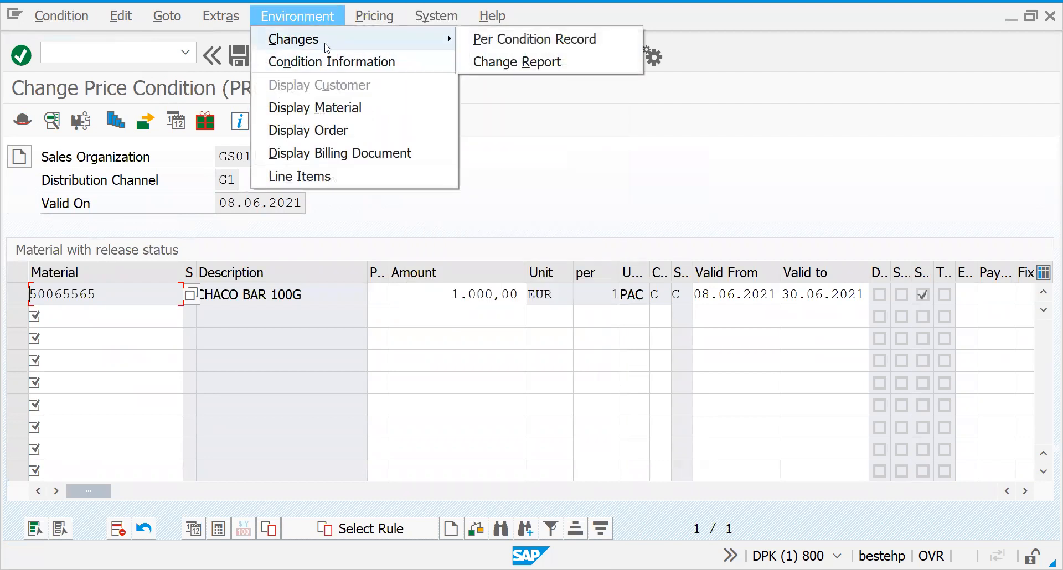
{"action": "left_click", "coordinate": [495, 40]}
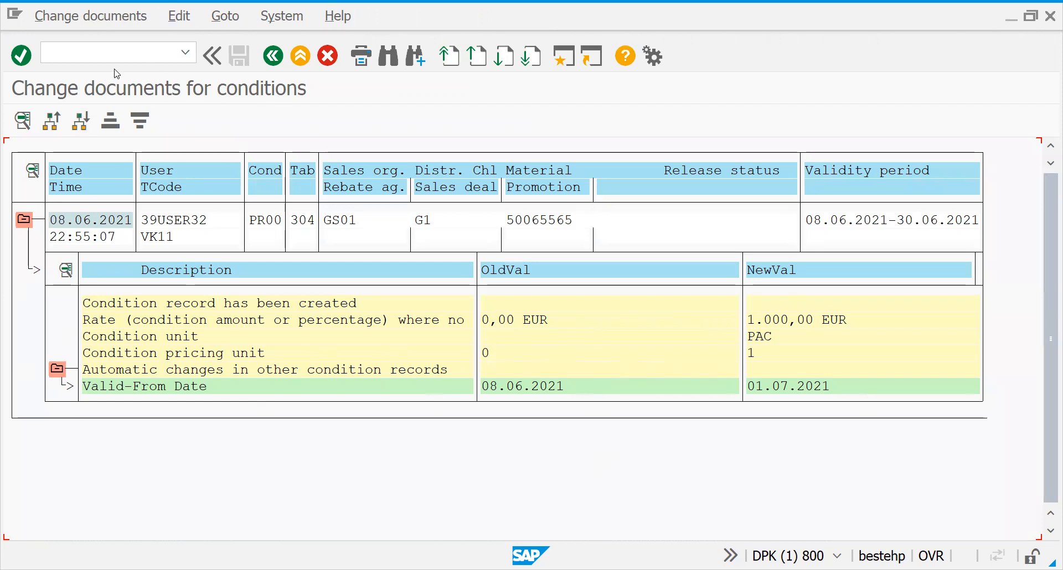
{"action": "left_click", "coordinate": [273, 56]}
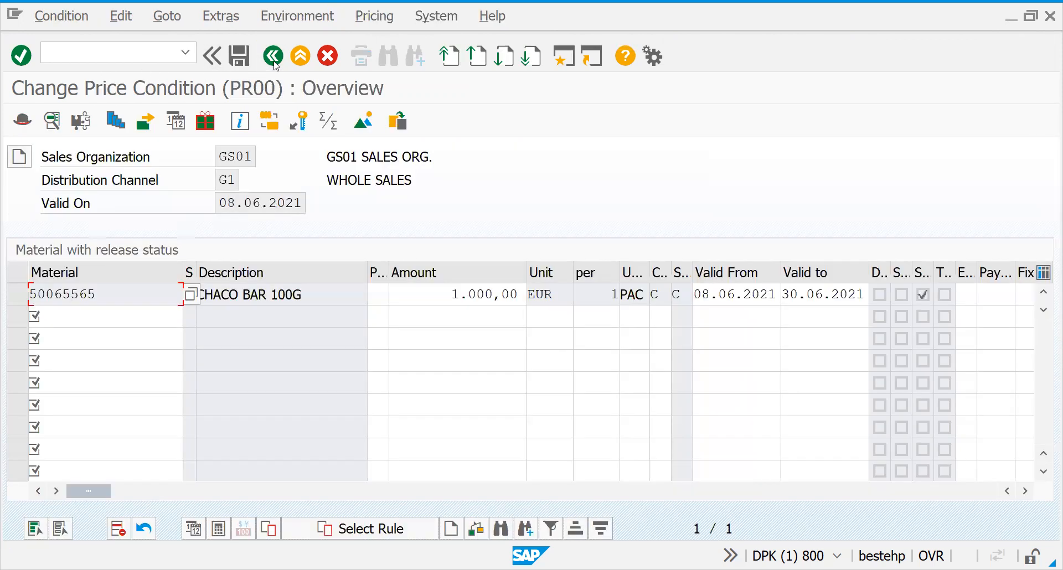
Run the change report for condition type PR00.
{"action": "left_click", "coordinate": [310, 16]}
{"action": "mouse_move", "coordinate": [352, 40]}
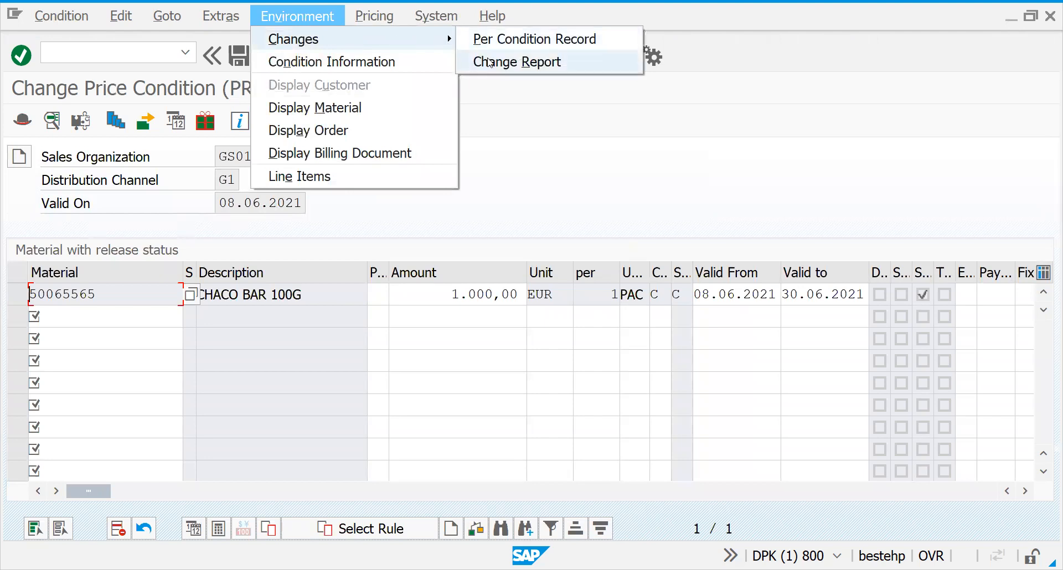
{"action": "left_click", "coordinate": [490, 63]}
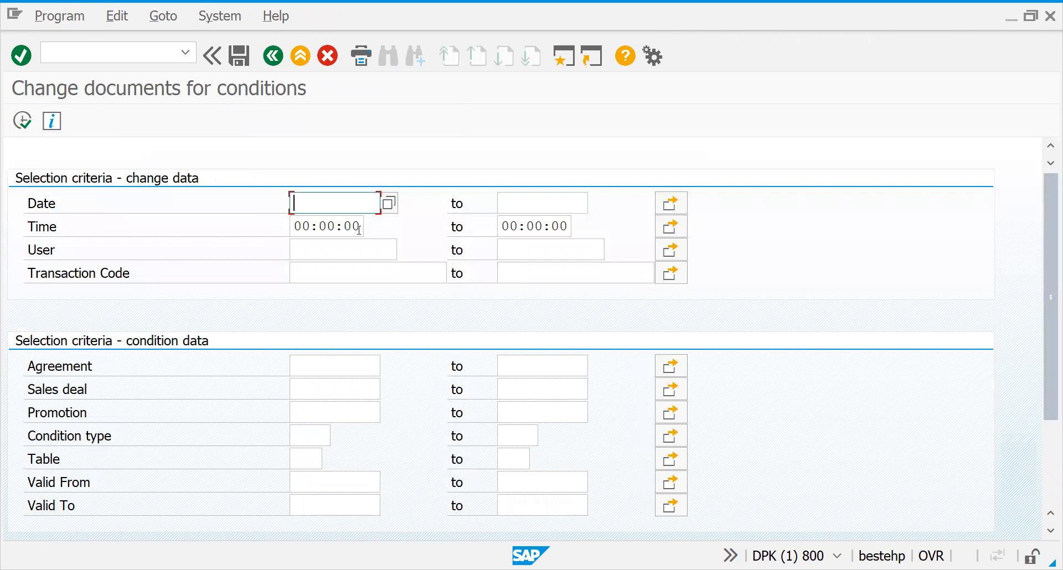
{"action": "left_click", "coordinate": [317, 429]}
{"action": "type", "text": "PR00"}
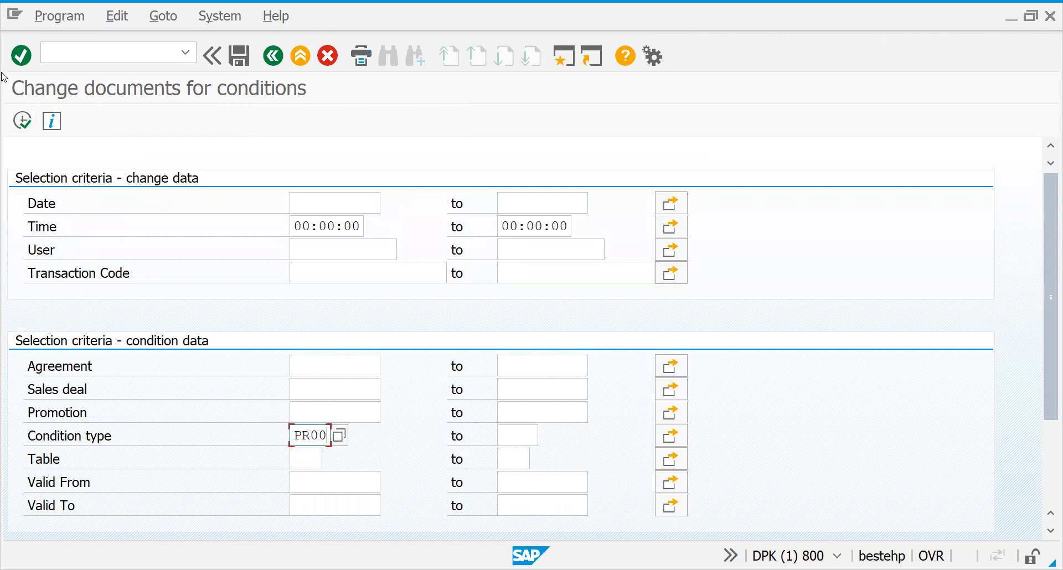
{"action": "left_click", "coordinate": [22, 120]}
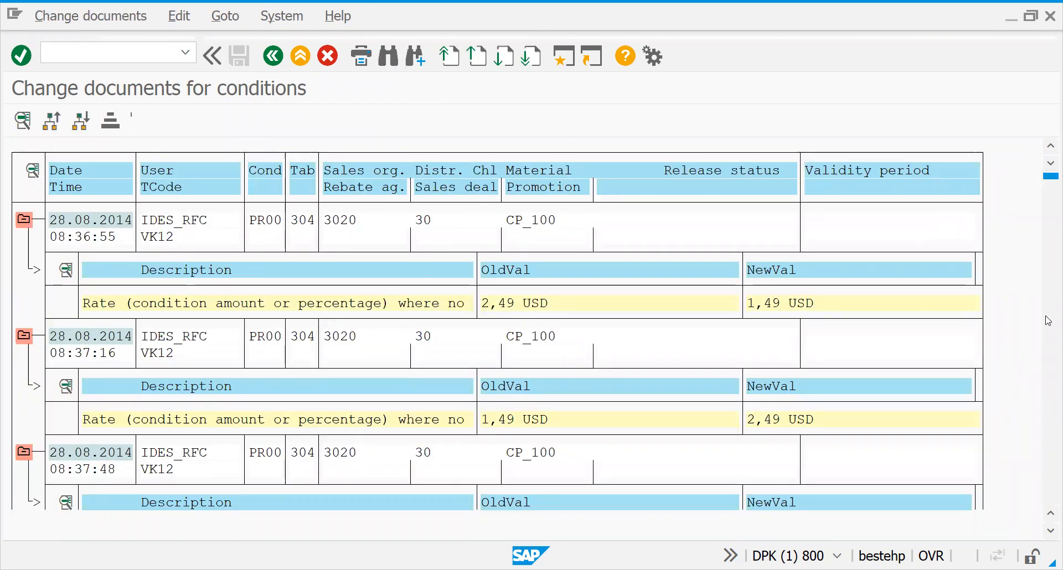
Review the listed PR00 change documents and the report's display options, and return to the price condition overview.
{"action": "scroll", "coordinate": [1048, 322], "scroll_direction": "down", "scroll_amount": 10}
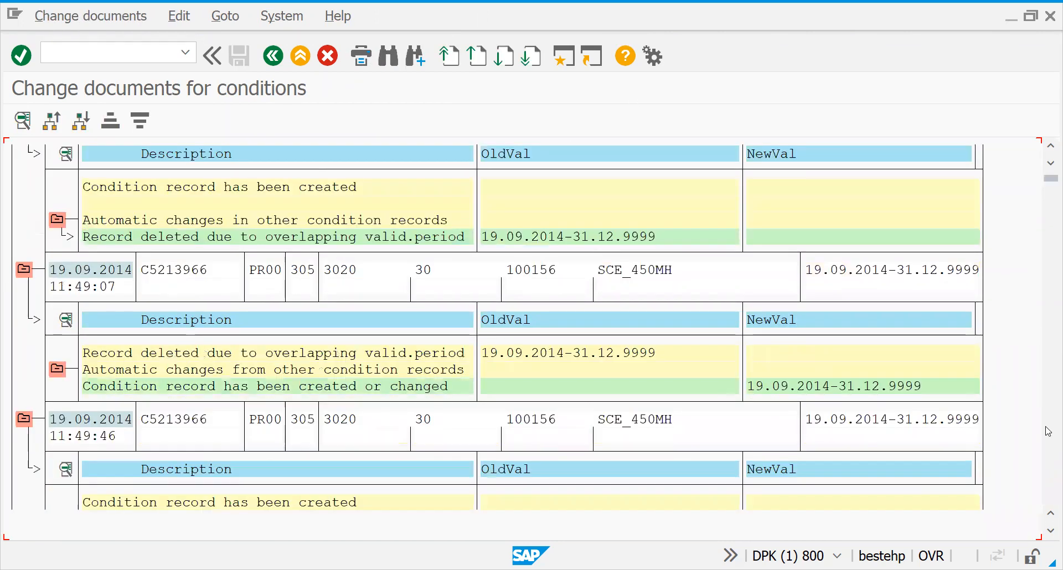
{"action": "scroll", "coordinate": [1048, 477], "scroll_direction": "down", "scroll_amount": 10}
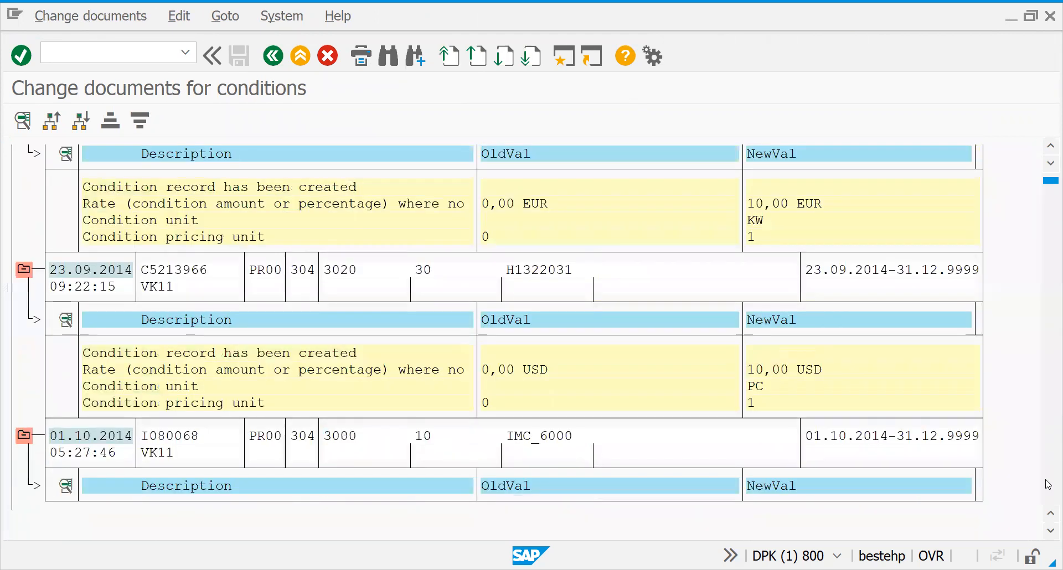
{"action": "left_click", "coordinate": [273, 55]}
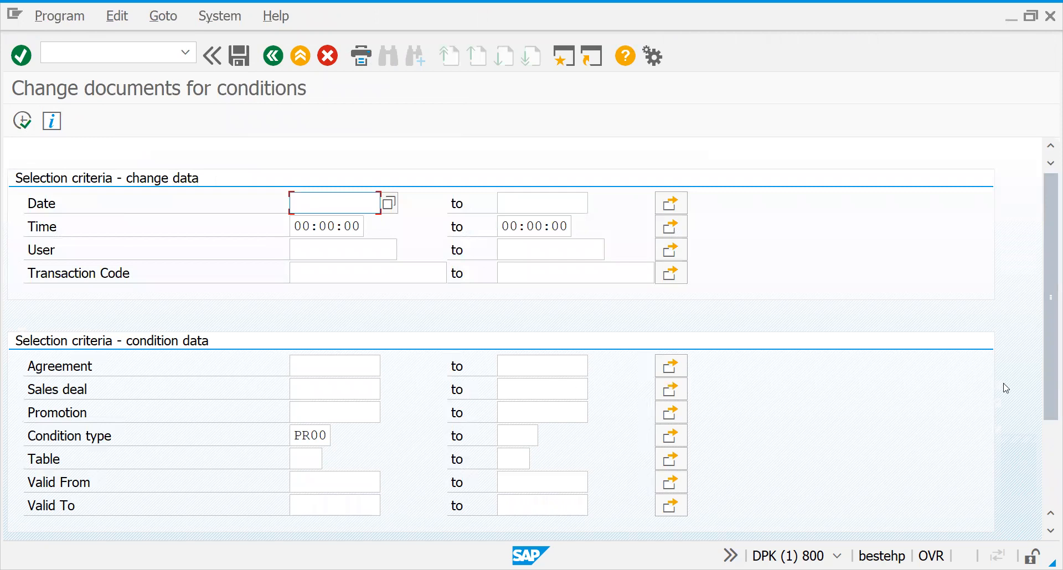
{"action": "scroll", "coordinate": [1051, 388], "scroll_direction": "down", "scroll_amount": 3}
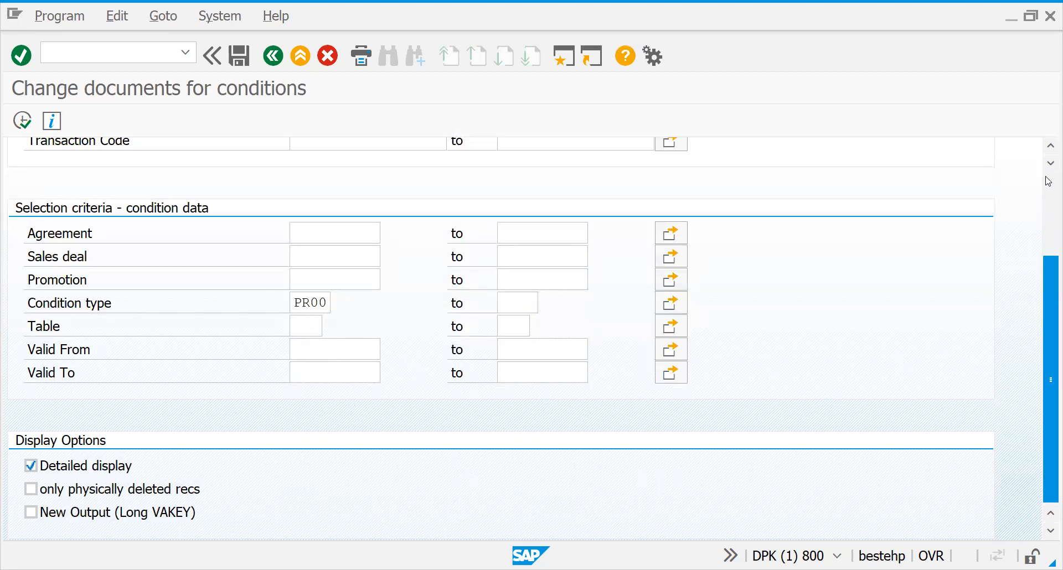
{"action": "left_click", "coordinate": [273, 55]}
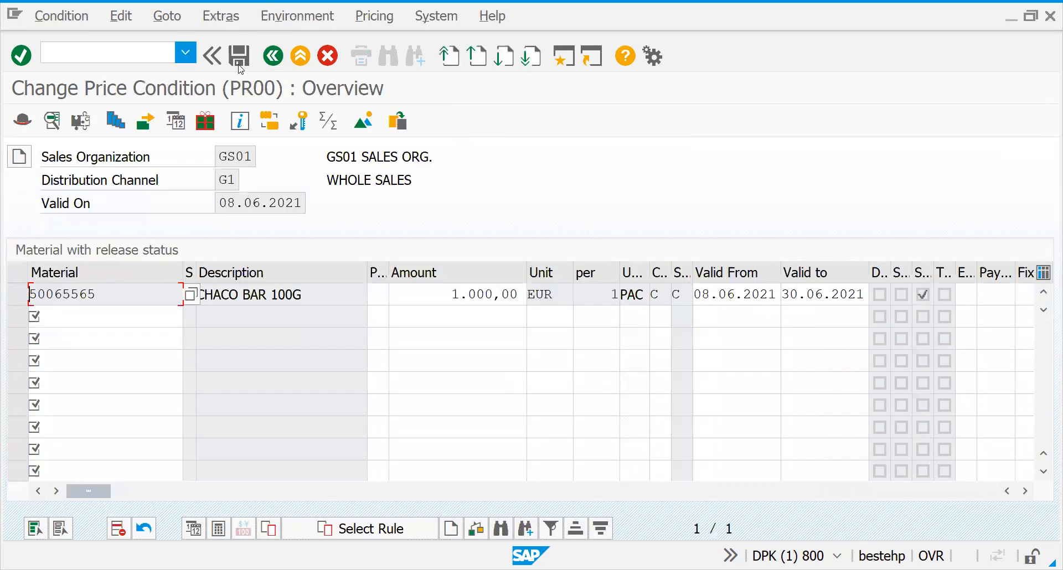